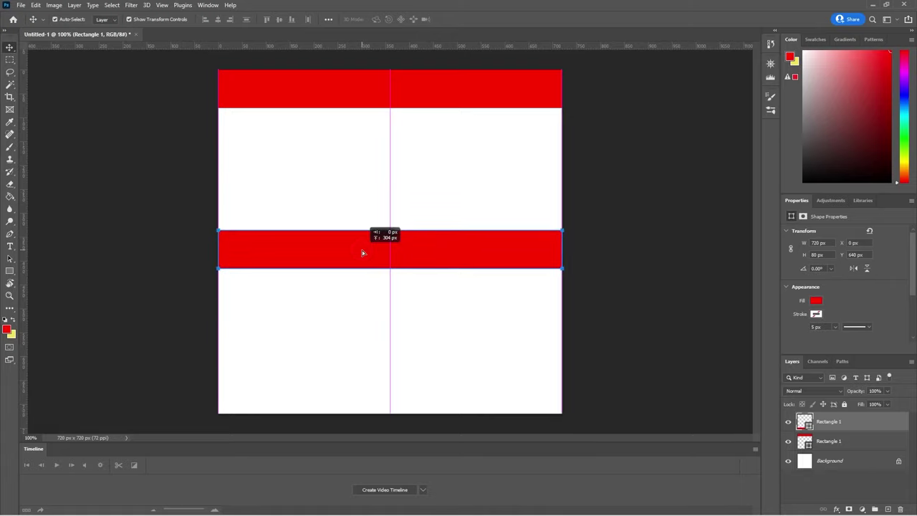
- Duplicate the red bar and centre the copy between the upper and lower bars at Y 320 px
key("ctrl+t")
key("Return")
key("ctrl+t")
key("ctrl+j")
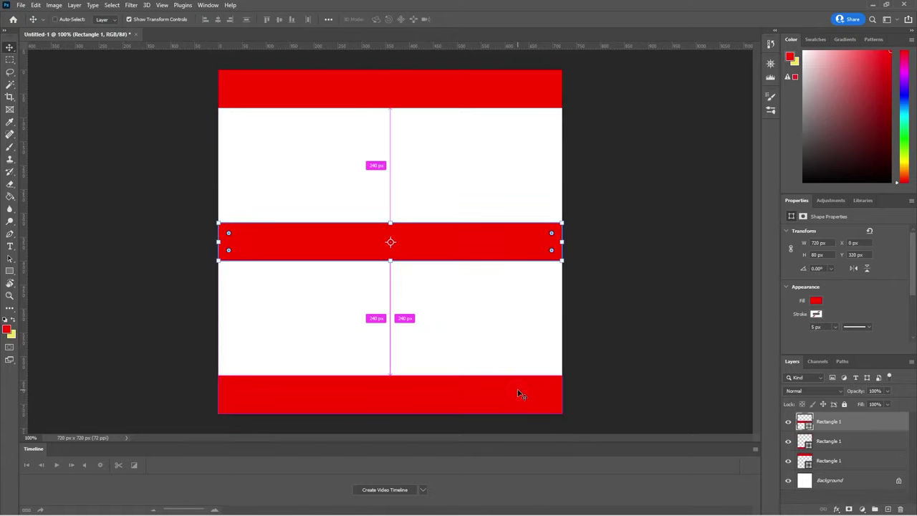
- Rotate the middle red bar to -90° and align it with the canvas's left edge
left_click_drag(213, 220, 215, 215)
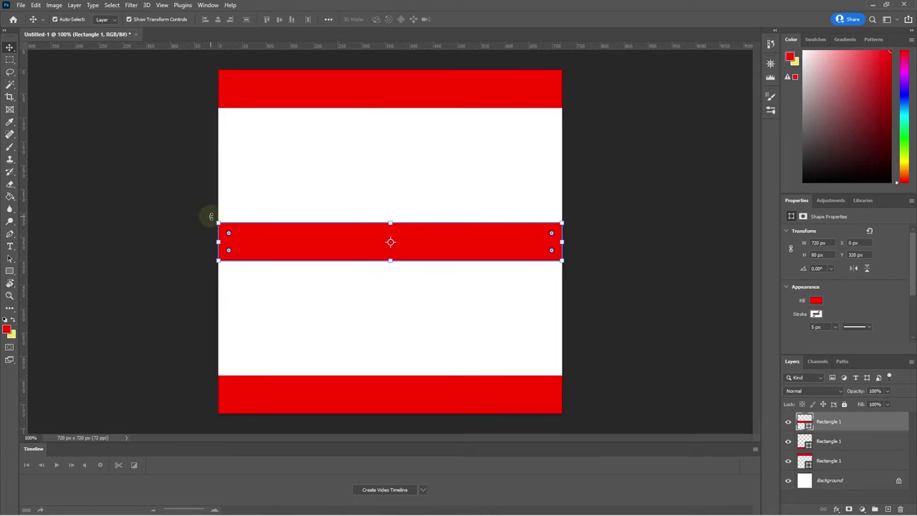
left_click_drag(211, 217, 368, 369)
left_click_drag(380, 297, 235, 294)
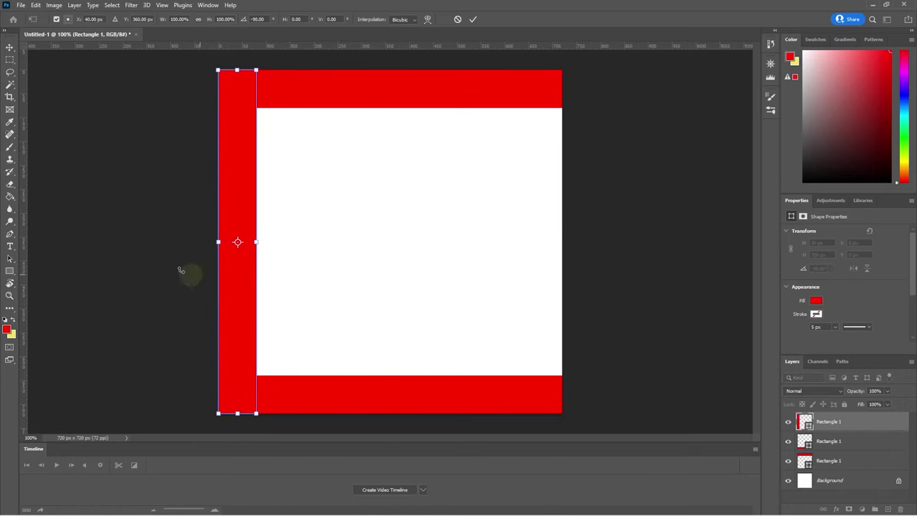
key("Return")
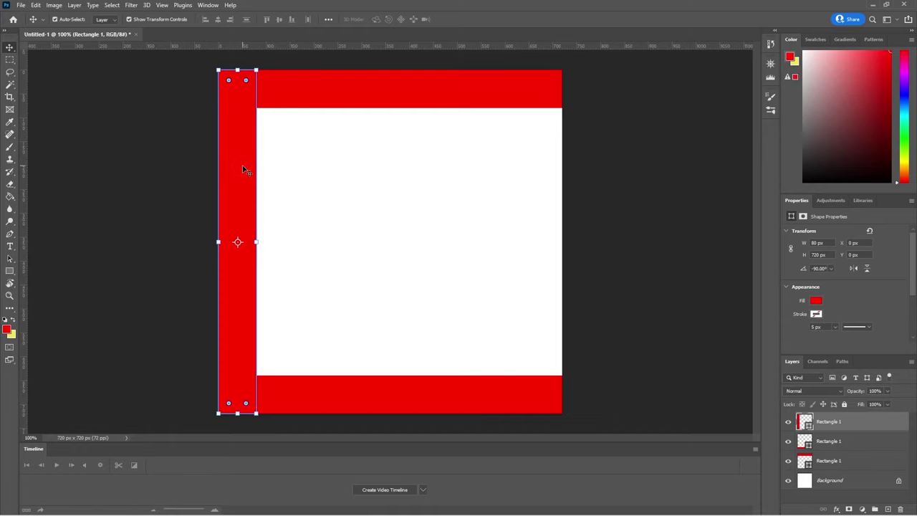
- Duplicate the vertical red bar and place the copy along the canvas's right edge
left_click(143, 168)
left_click(234, 167)
left_click_drag(233, 167, 534, 195)
left_click(625, 267)
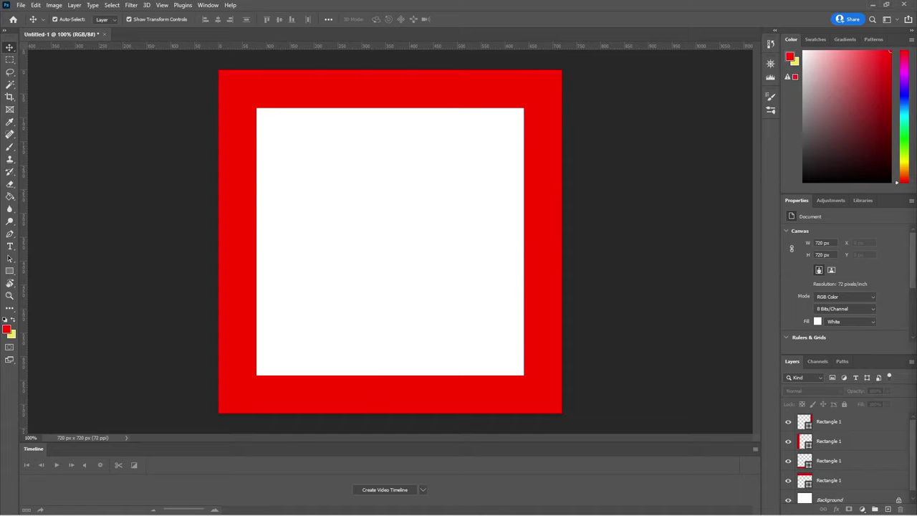
- Place the LOGO_DCP file on the canvas and scale it to about 24% so it fits inside the red frame
left_click_drag(590, 234, 373, 225)
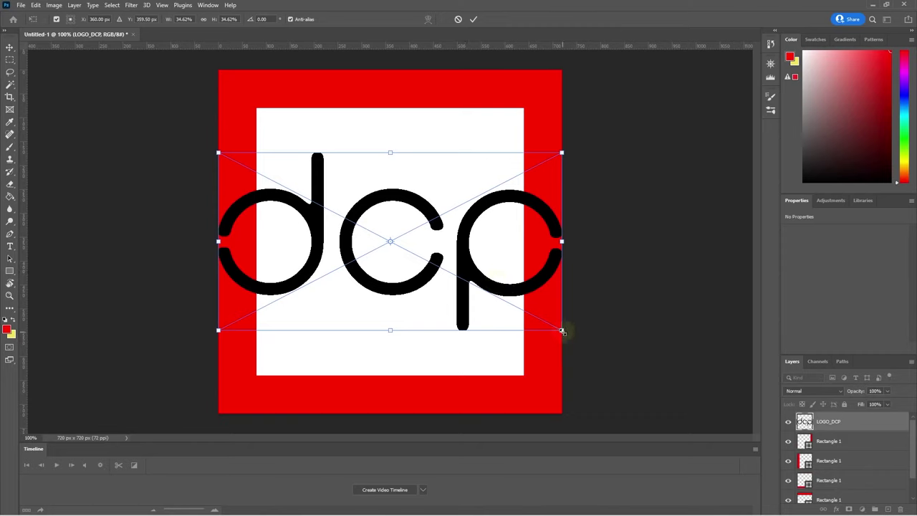
left_click_drag(562, 332, 500, 326)
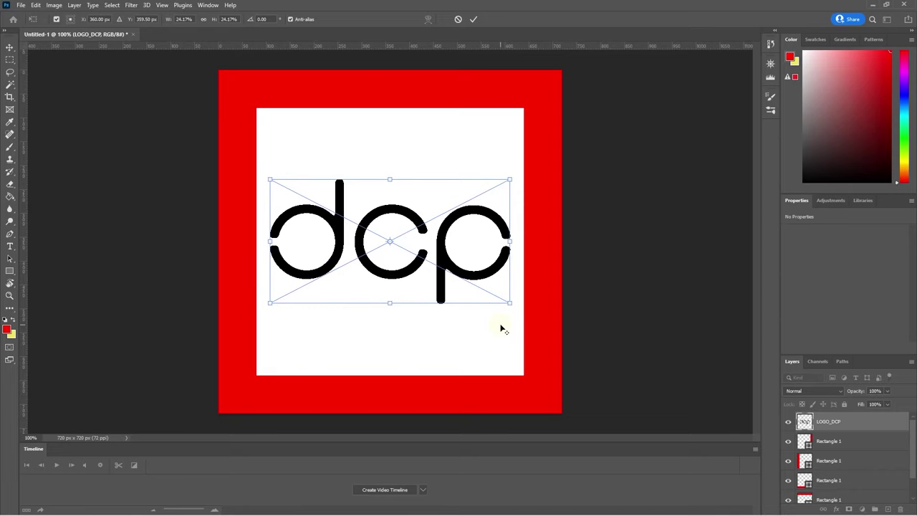
left_click(708, 279)
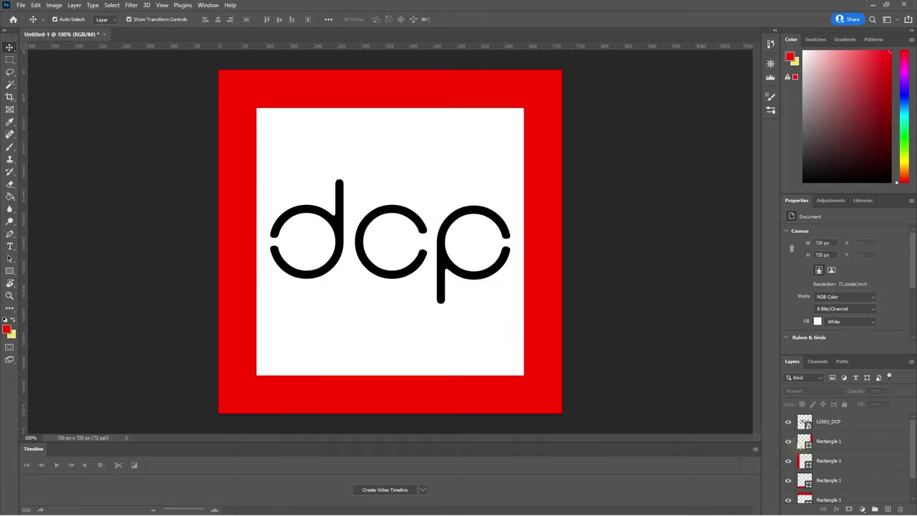
- Hide all four red Rectangle 1 layers, leaving the logo on the white background
left_click(788, 440)
left_click(788, 460)
left_click(789, 481)
left_click(788, 500)
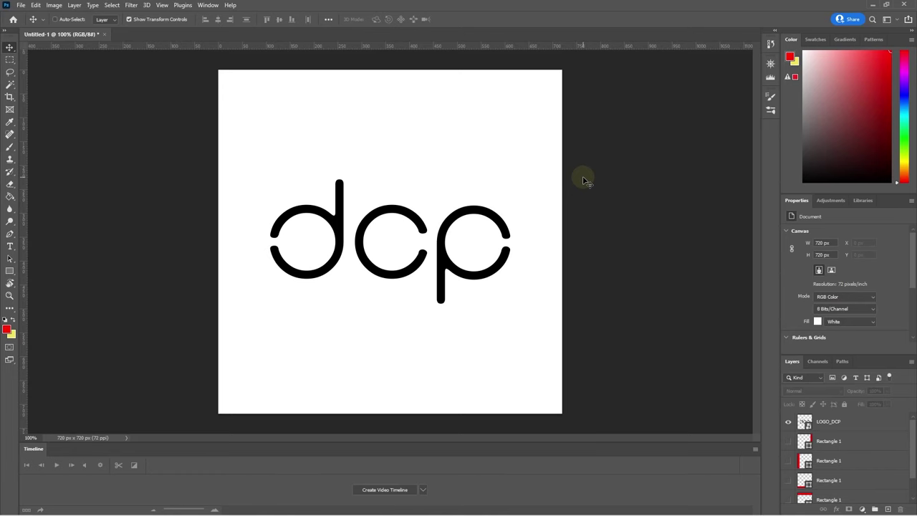
- Export the document as a JPG with the quality set to 7
key("ctrl+alt+shift+w")
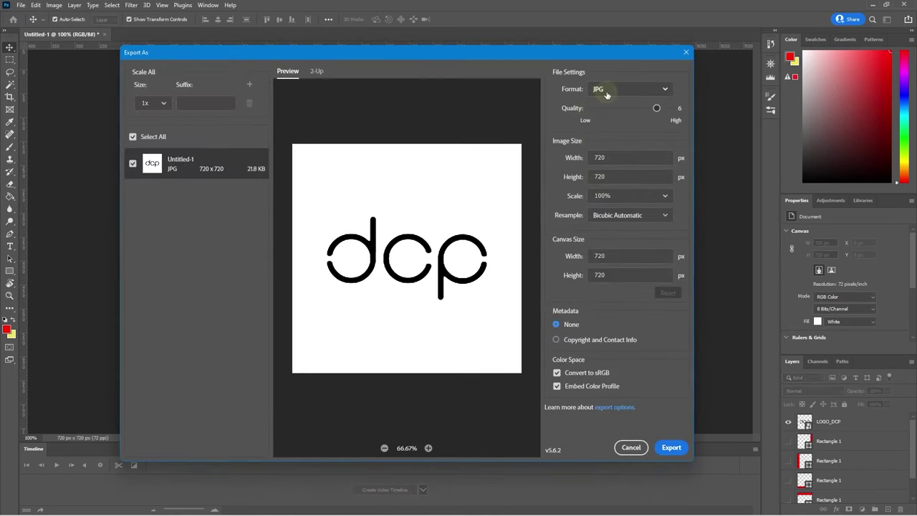
left_click_drag(657, 108, 670, 108)
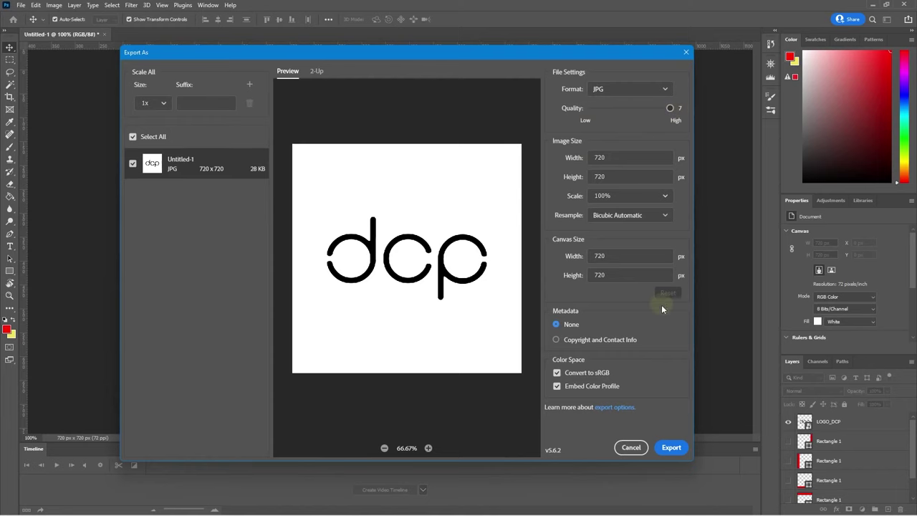
left_click(670, 450)
- Save the export as twitter-dcp-logo-01.jpg in the desktop folder Twitter Social Media Image Size Guide 2022
left_click(164, 165)
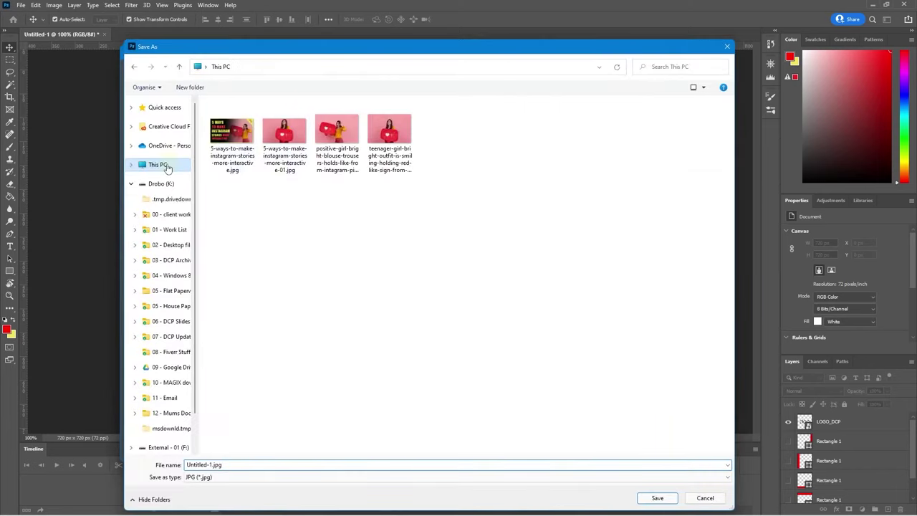
double_click(282, 127)
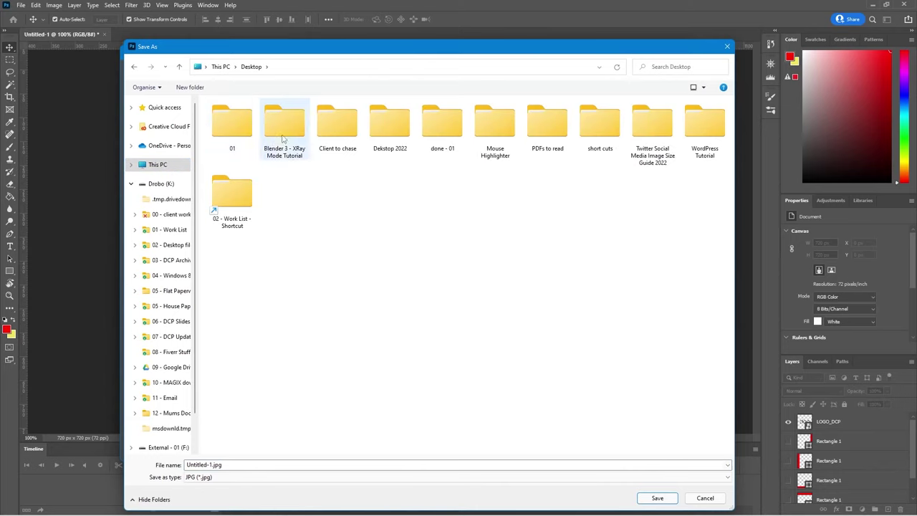
left_click(650, 140)
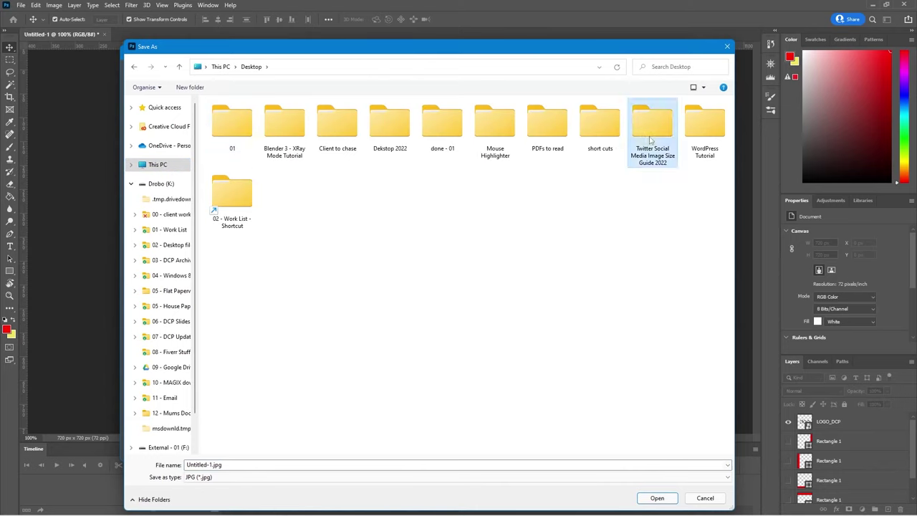
double_click(651, 140)
left_click(243, 469)
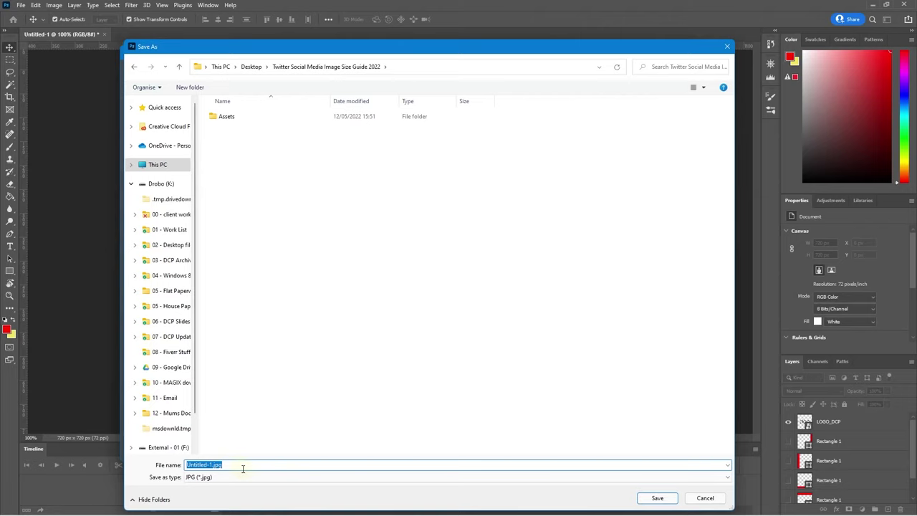
type("twi")
key("Return")
key("Return")
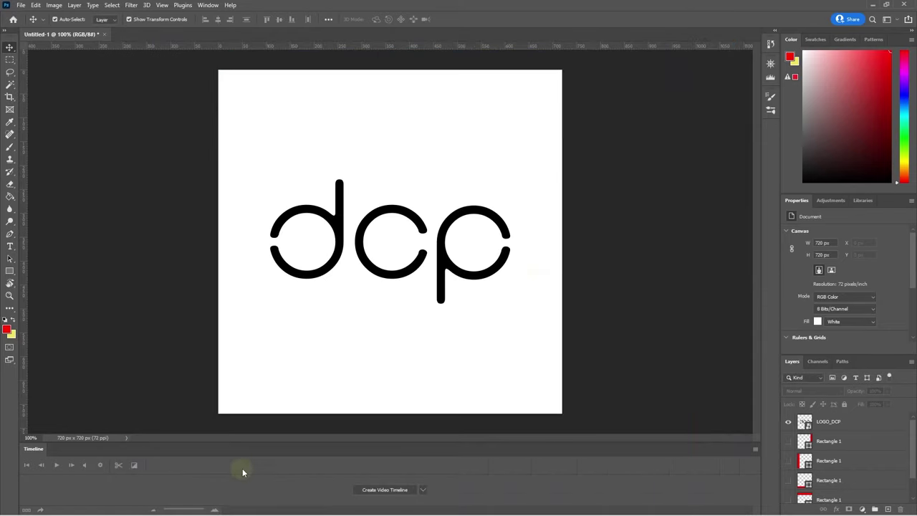
- Switch to the Twitter Social Media Image Size Guide 2022 folder and preview the exported twitter-dcp-logo-01.jpg
left_click(874, 7)
left_click(860, 11)
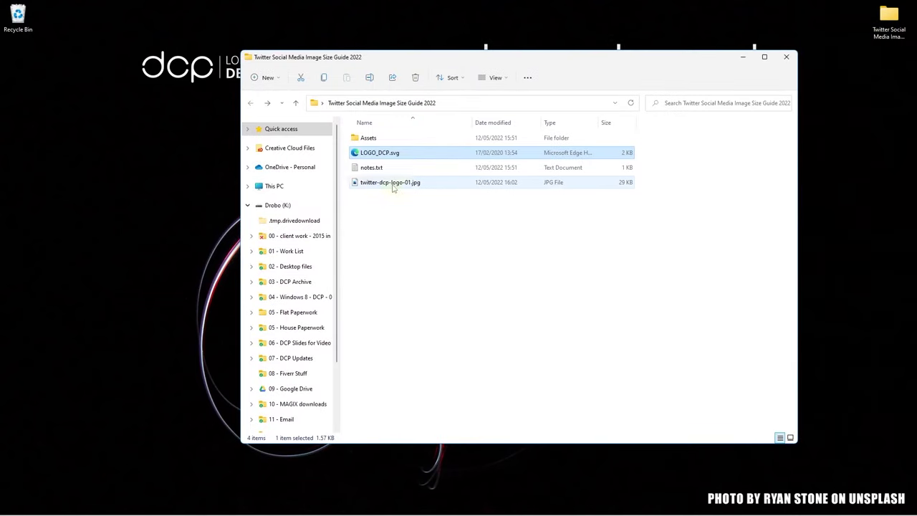
left_click(393, 185)
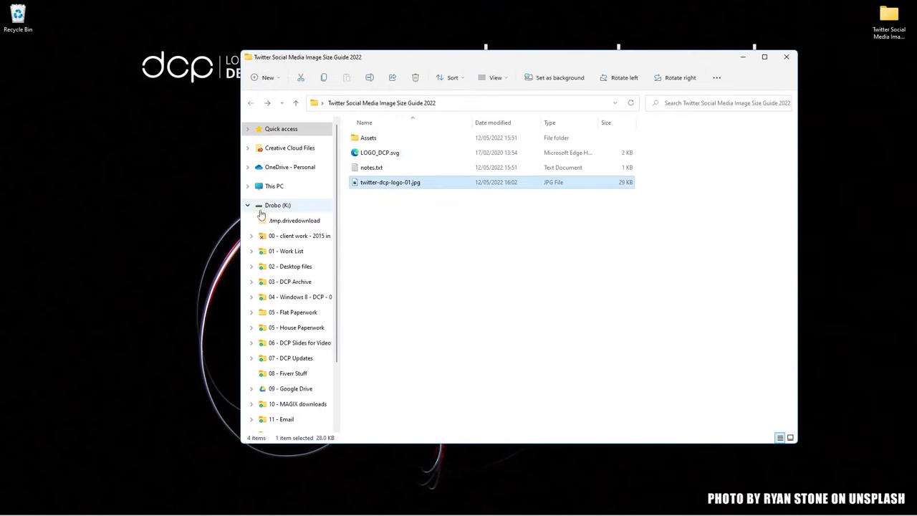
left_click(247, 205)
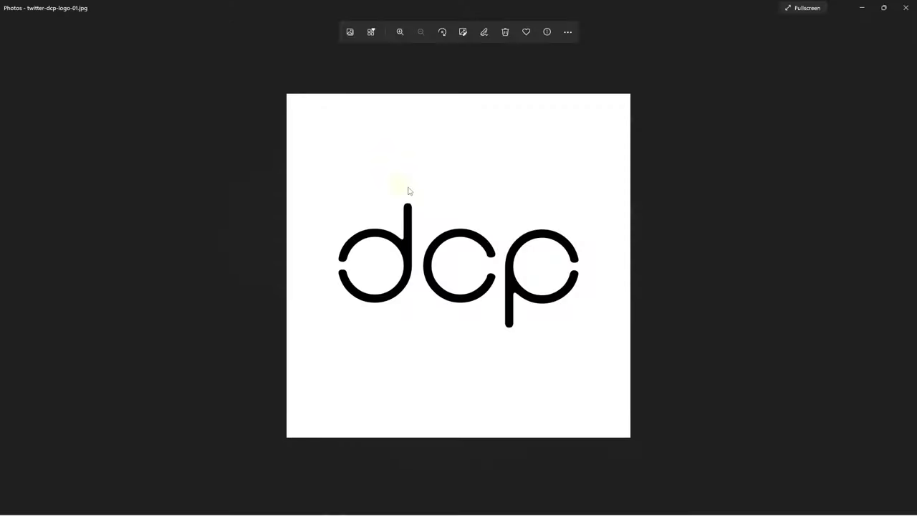
left_click(907, 6)
left_click_drag(670, 62, 777, 78)
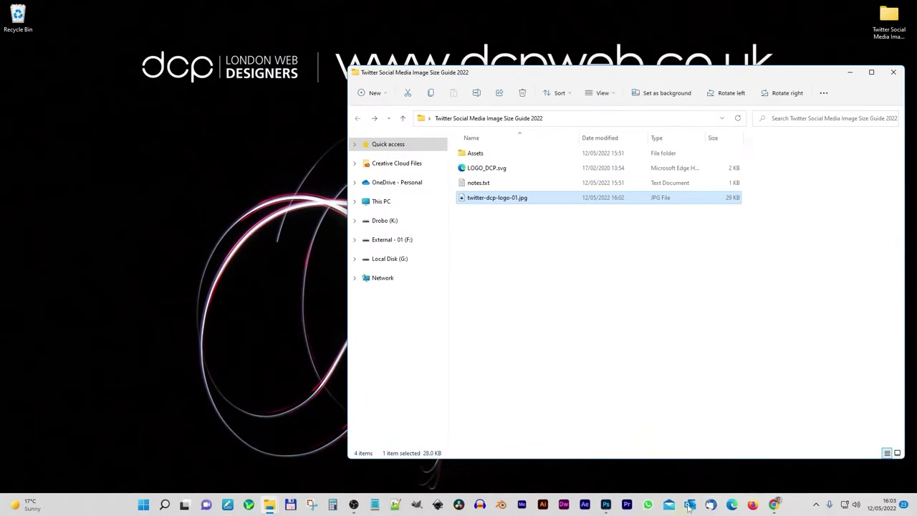
- Switch to the DCP Web Designers Twitter profile in Chrome and view its current profile picture enlarged
left_click(774, 504)
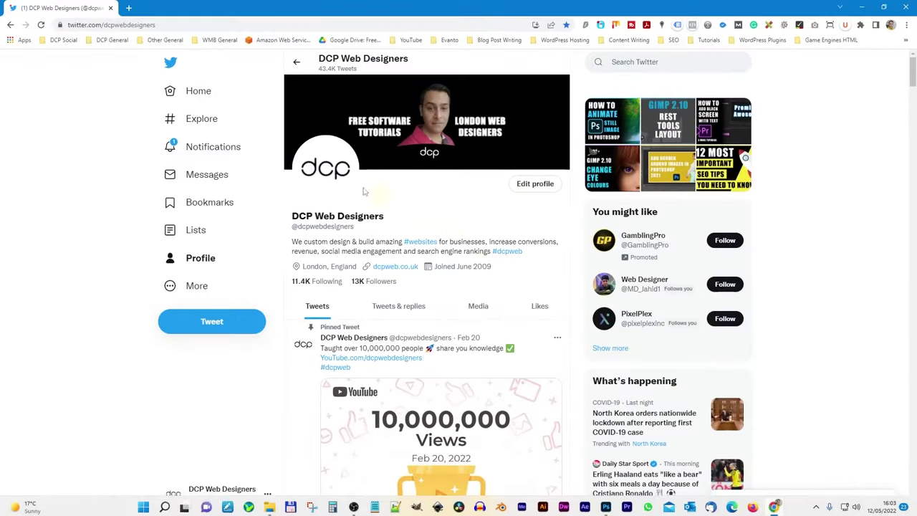
left_click(323, 164)
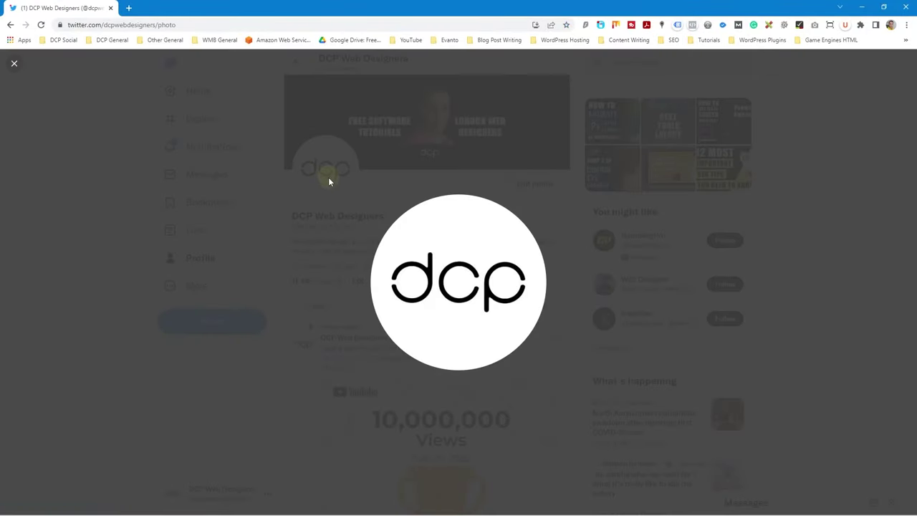
left_click(461, 170)
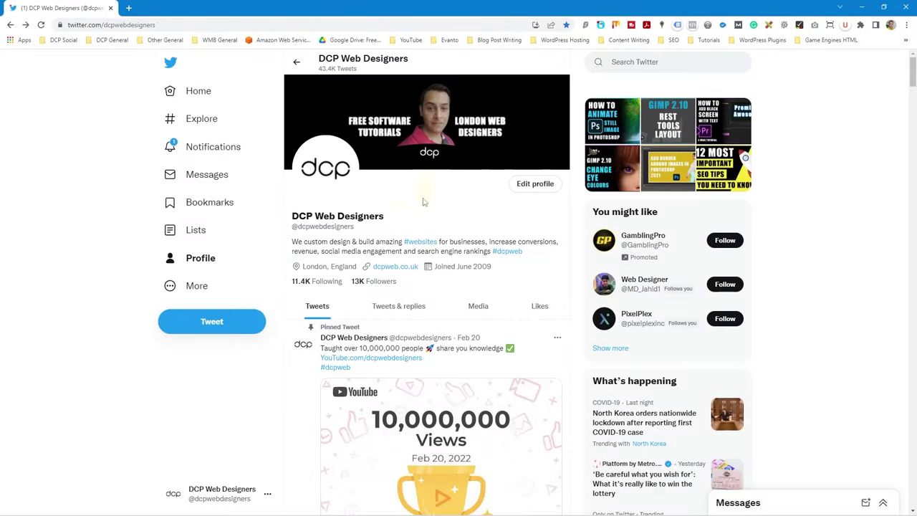
- Edit the Twitter profile and load twitter-dcp-logo-01.jpg from the Twitter Social Media Image Size Guide 2022 folder as the profile photo
left_click(536, 185)
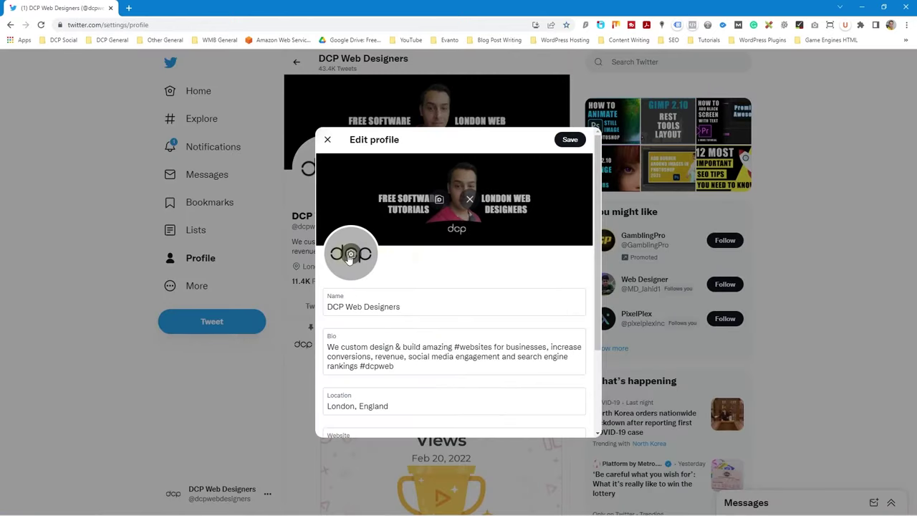
left_click(350, 254)
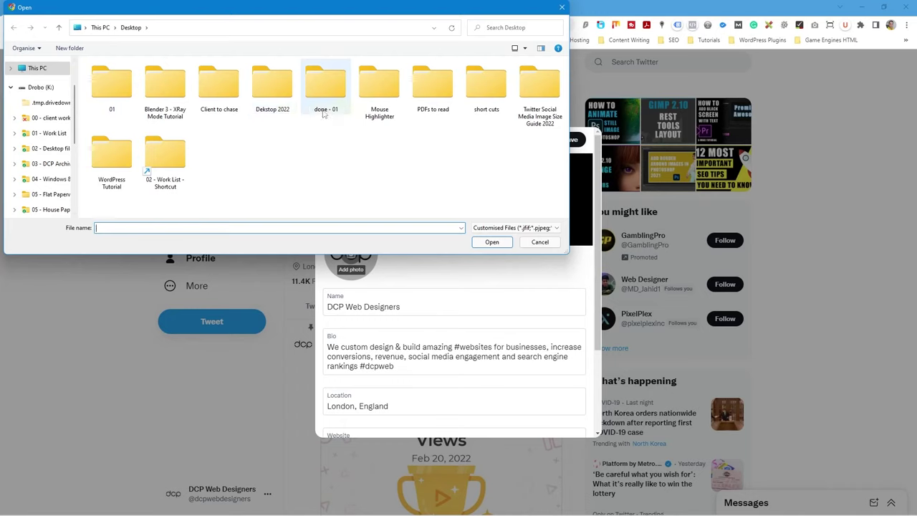
left_click(53, 71)
double_click(125, 85)
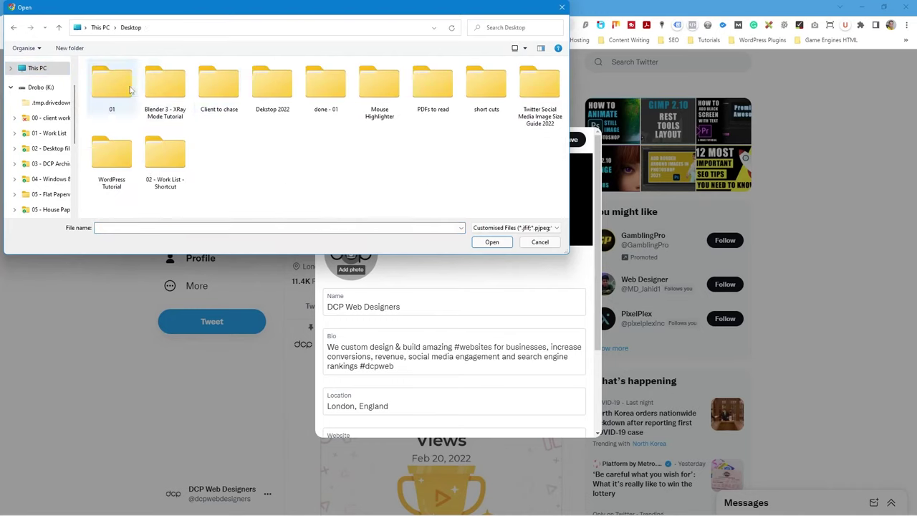
double_click(541, 90)
left_click(165, 86)
left_click(492, 242)
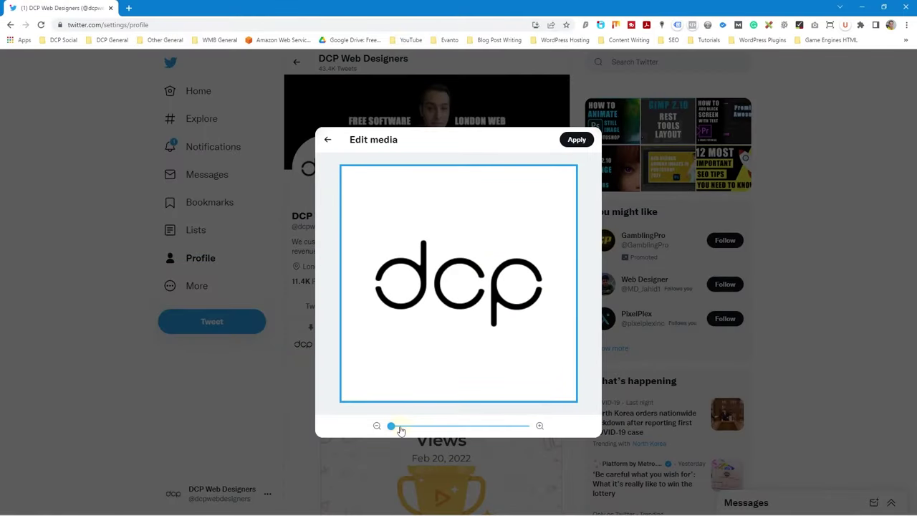
- Apply the new profile photo at the minimum zoom and save the profile
mouse_move(392, 427)
left_mouse_down()
mouse_move(434, 427)
mouse_move(380, 434)
left_mouse_up()
mouse_move(391, 426)
left_mouse_down()
mouse_move(404, 428)
mouse_move(392, 428)
left_mouse_up()
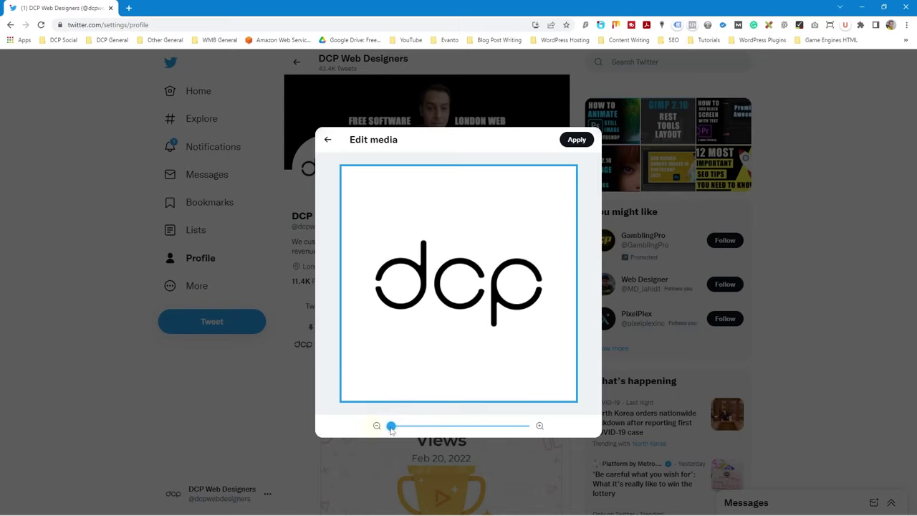
left_click(574, 141)
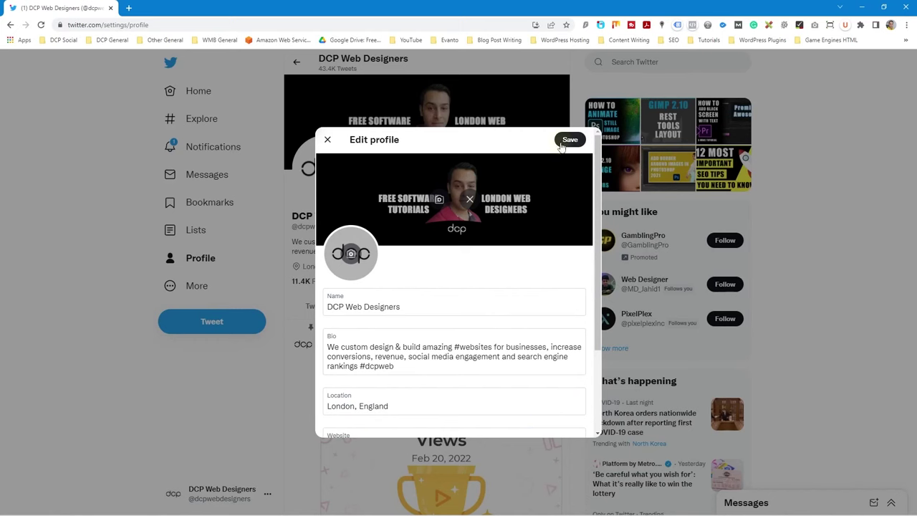
left_click(562, 143)
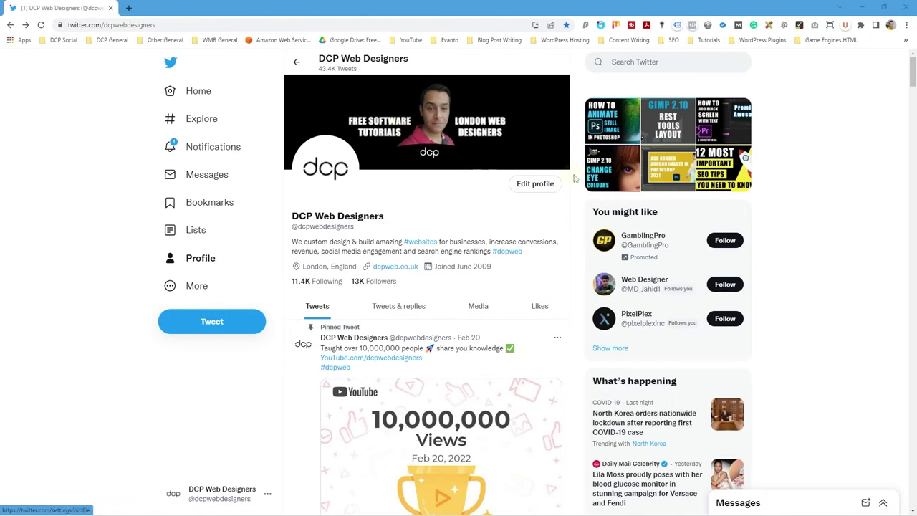
- Switch to the Assets folder in File Explorer and open twitter-header-size-1500_x_500.jpg to examine the header dimensions
key("alt+Tab")
left_click(660, 237)
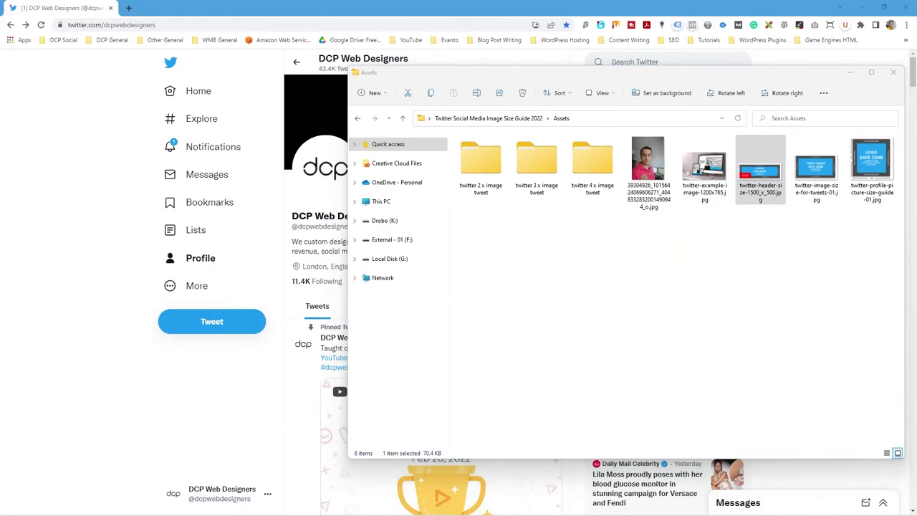
double_click(760, 169)
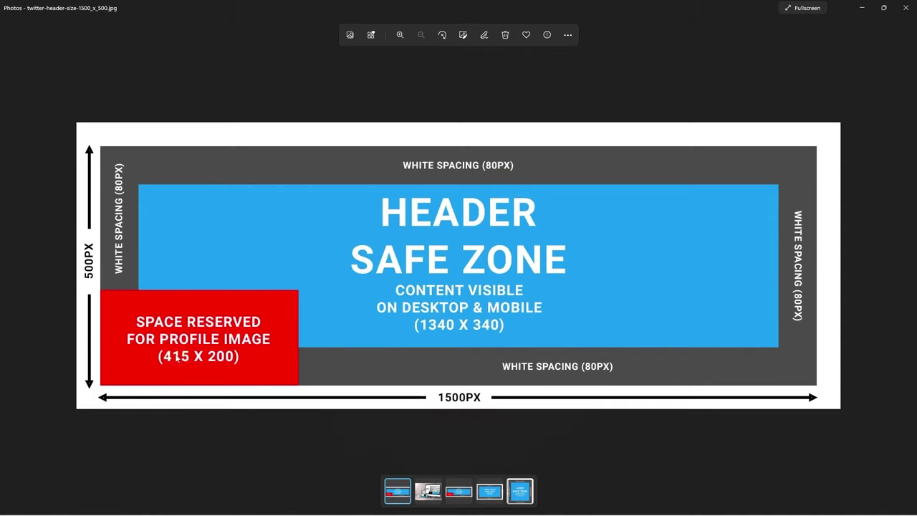
- Shrink the header guide's window and arrange it below the Twitter profile's header, with the Assets folder minimized, to compare them
left_click(883, 7)
left_click_drag(373, 195, 578, 245)
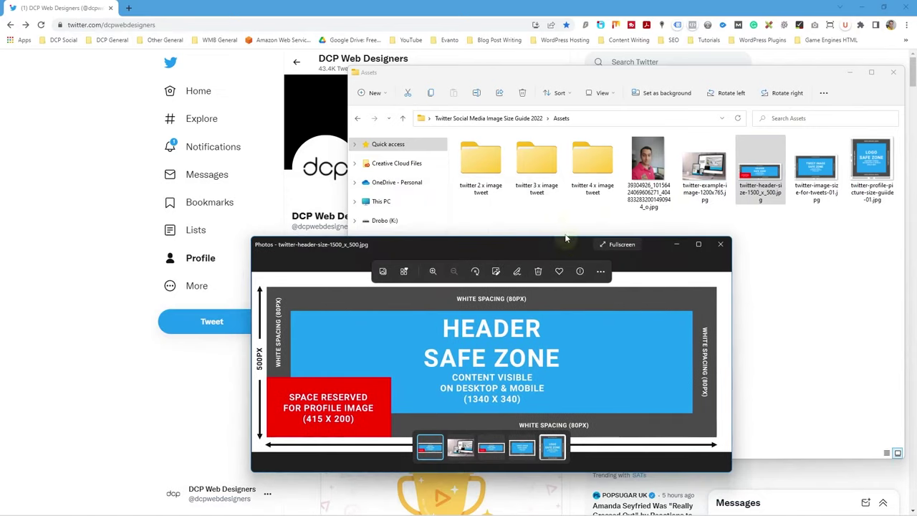
left_click(850, 73)
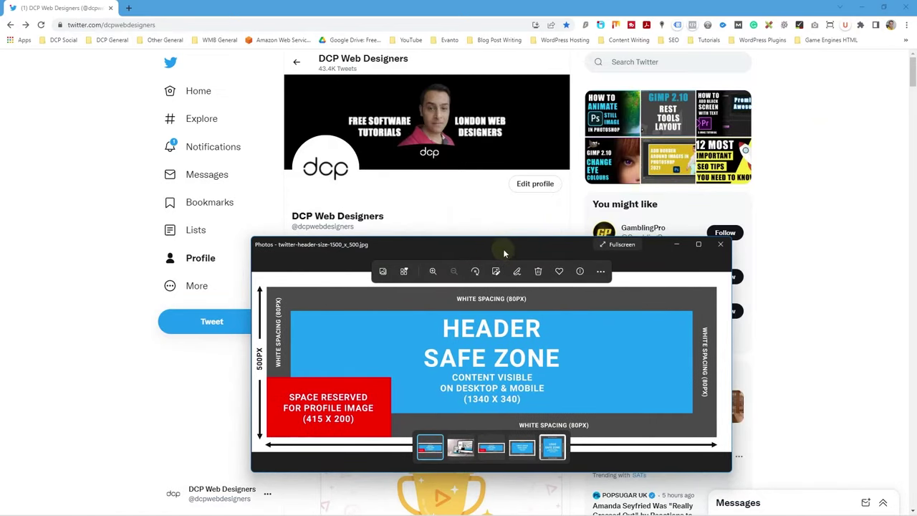
left_click_drag(501, 247, 441, 242)
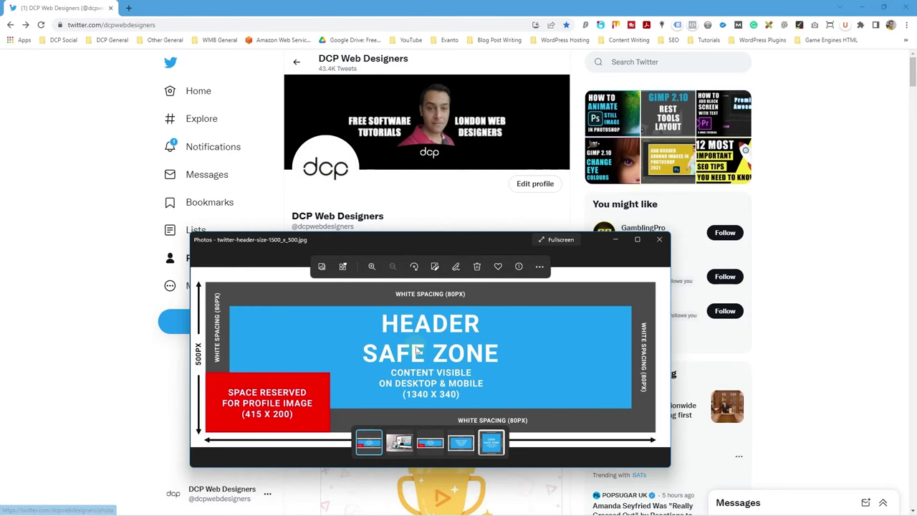
- Switch to Photoshop and set up a new document 1500 px wide and 500 px high for the header image
key("Escape")
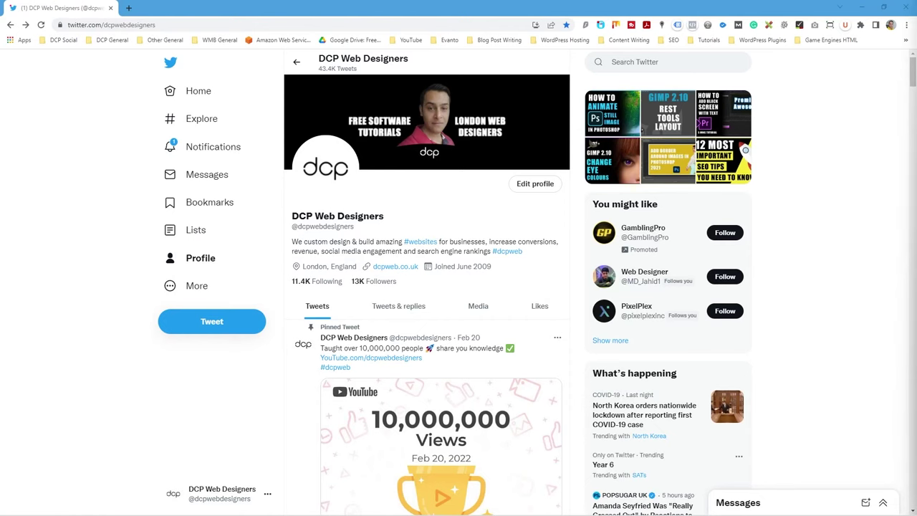
mouse_move(608, 511)
left_click(595, 504)
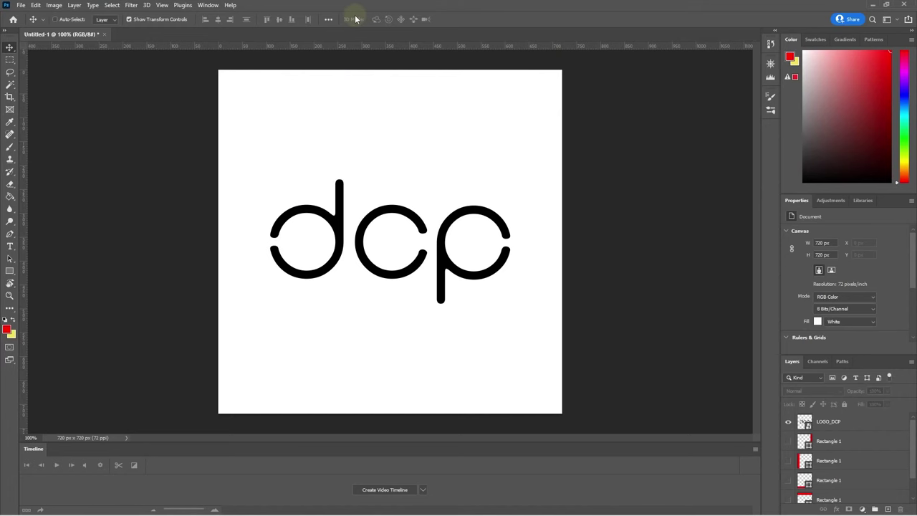
key("ctrl+n")
left_click(744, 135)
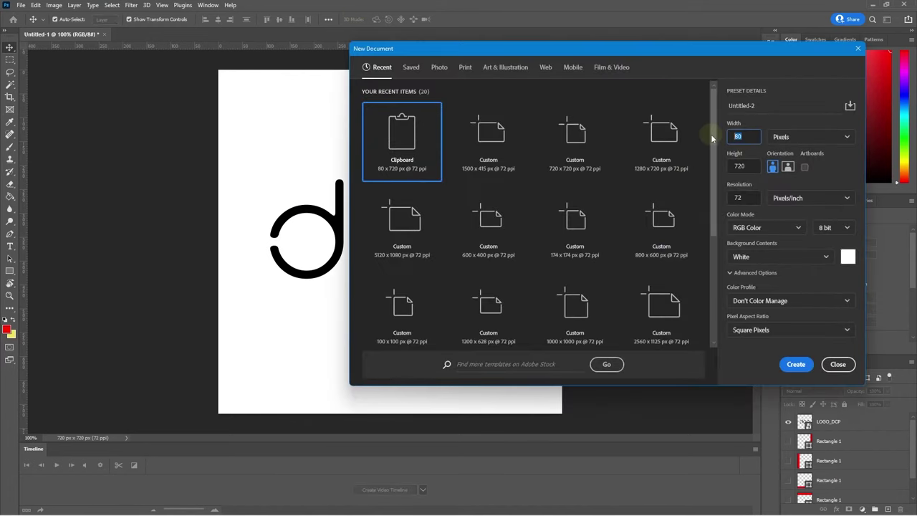
type("1500")
key("Tab")
type("500")
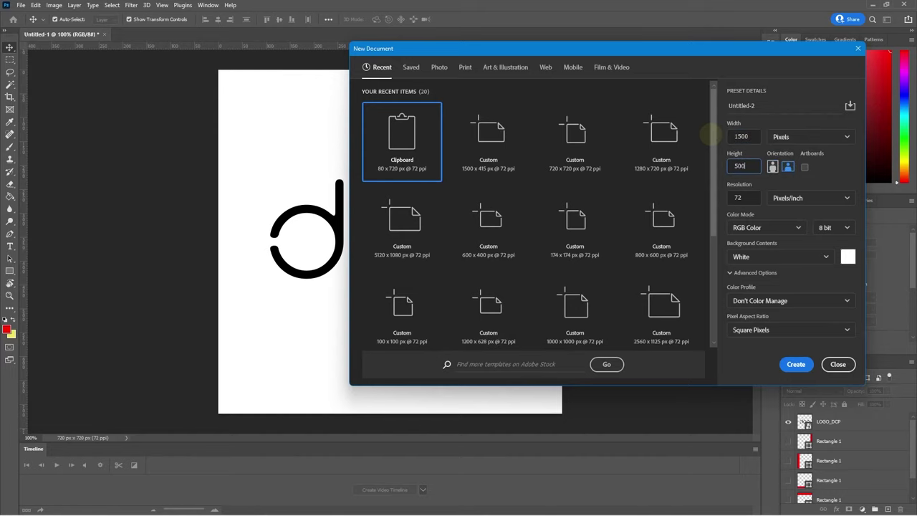
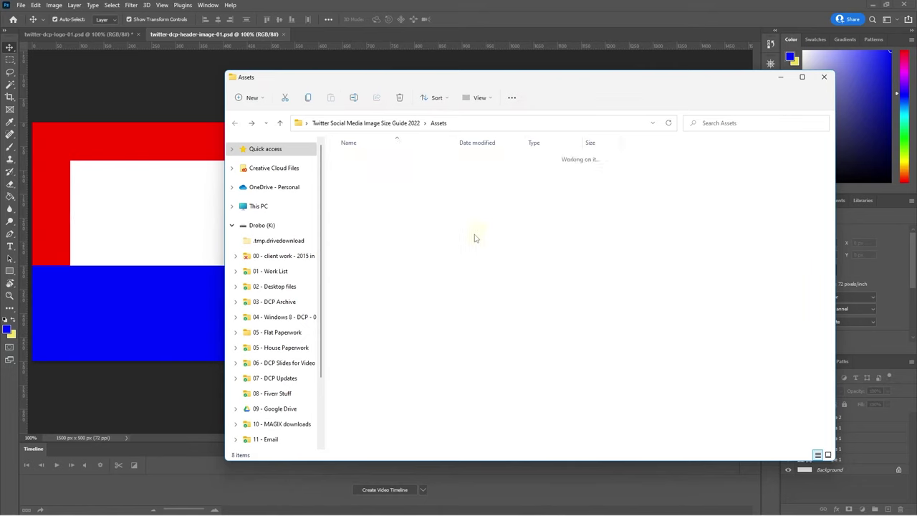
- Open the portrait photo from the Assets folder in Photoshop as its own document and select its subject
left_click(530, 193)
double_click(528, 172)
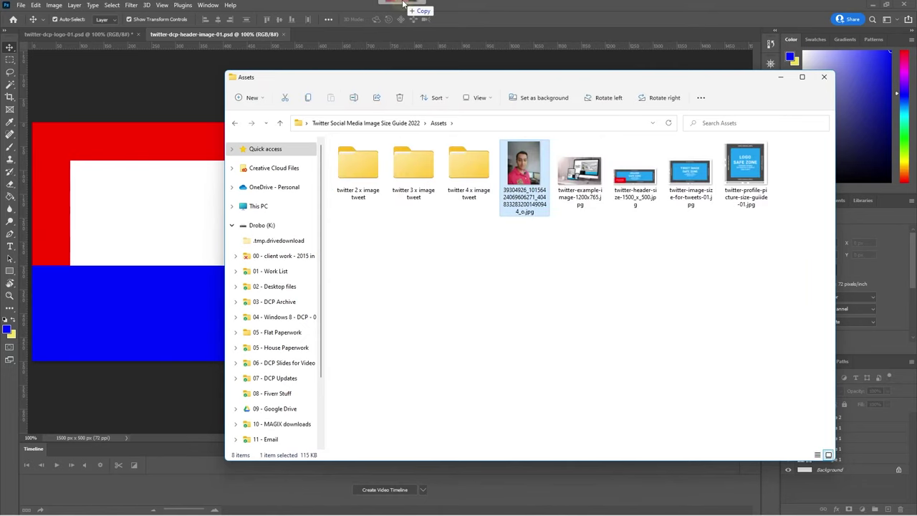
left_click(204, 35)
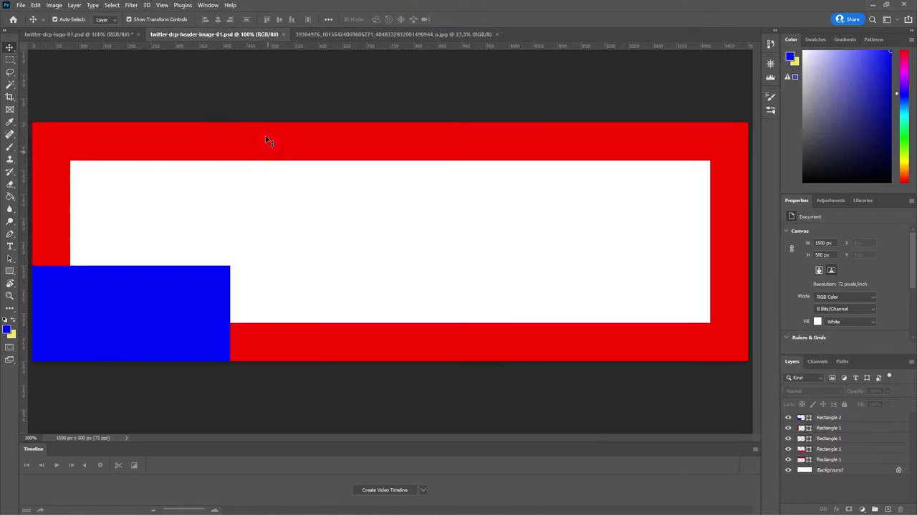
left_click(386, 34)
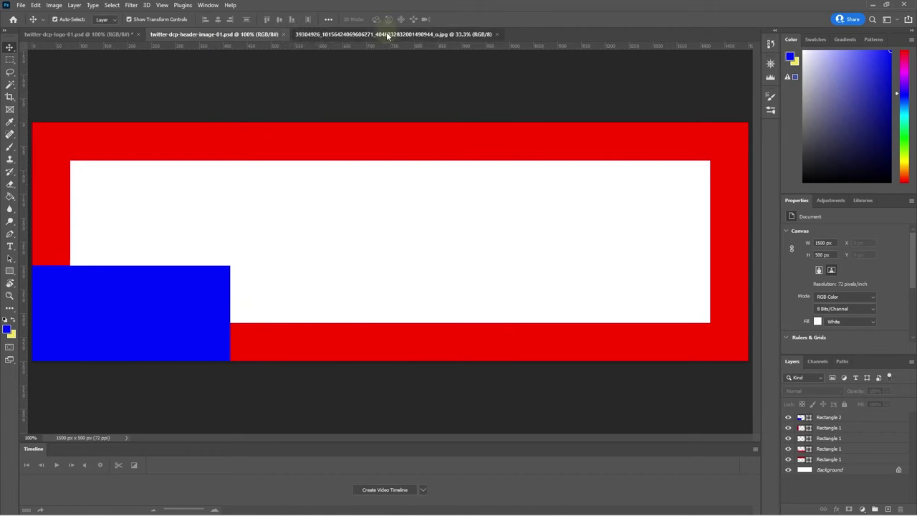
left_click(111, 5)
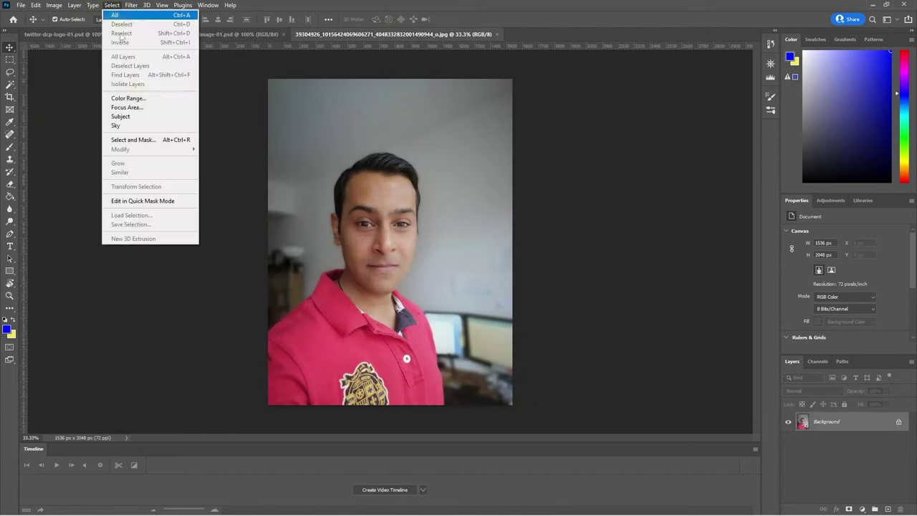
left_click(141, 116)
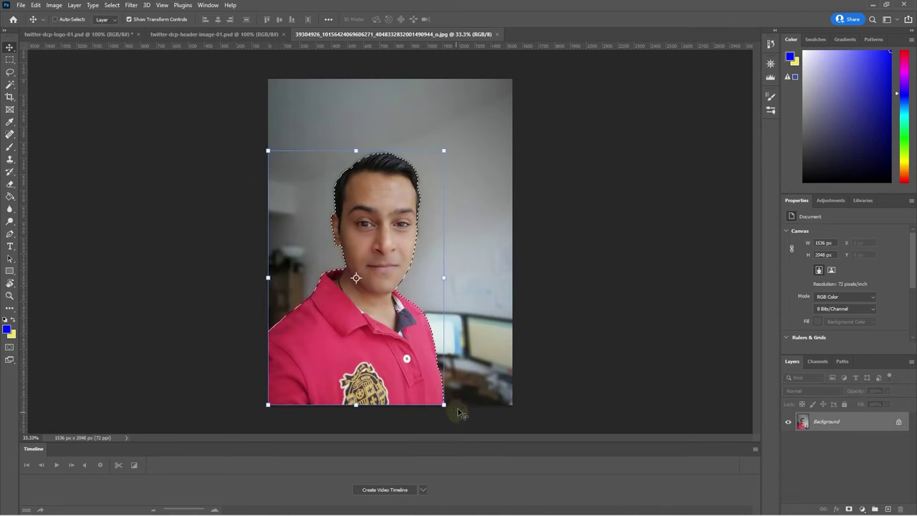
- Paste the selected portrait subject into twitter-dcp-header-image-01.psd above the Rectangle 2 layer
left_click(215, 34)
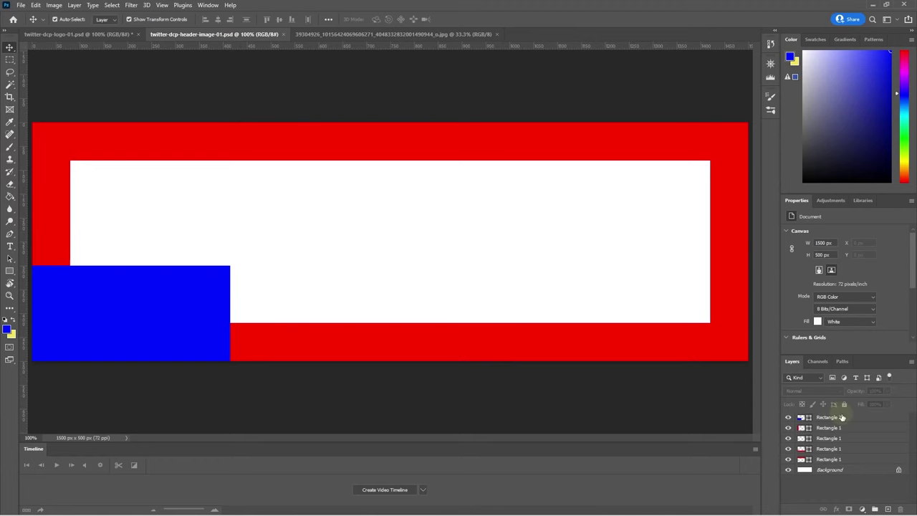
left_click(842, 418)
key("ctrl")
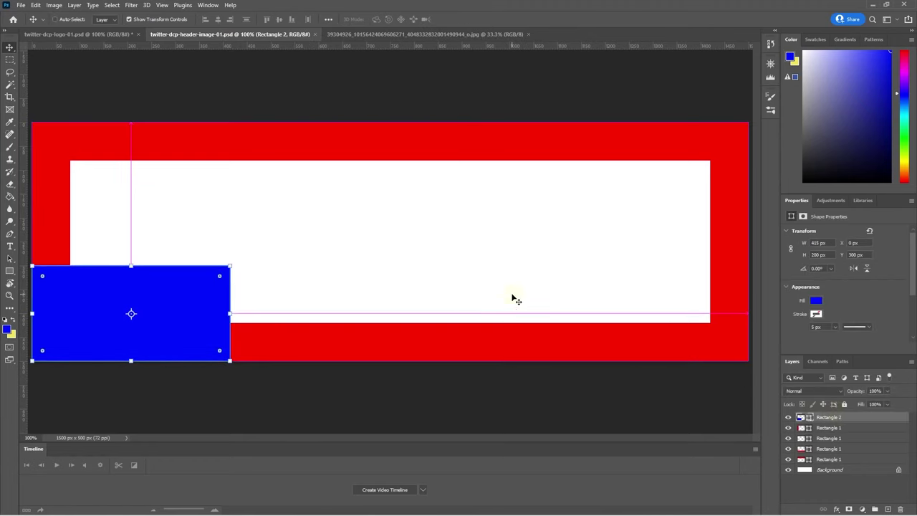
key("ctrl+v")
- Scale the pasted portrait to about 38% and place it near the middle of the header, at about X 789 px, Y 318.5 px
left_click_drag(654, 122, 506, 114)
left_click_drag(592, 100, 452, 293)
left_click_drag(387, 322, 429, 167)
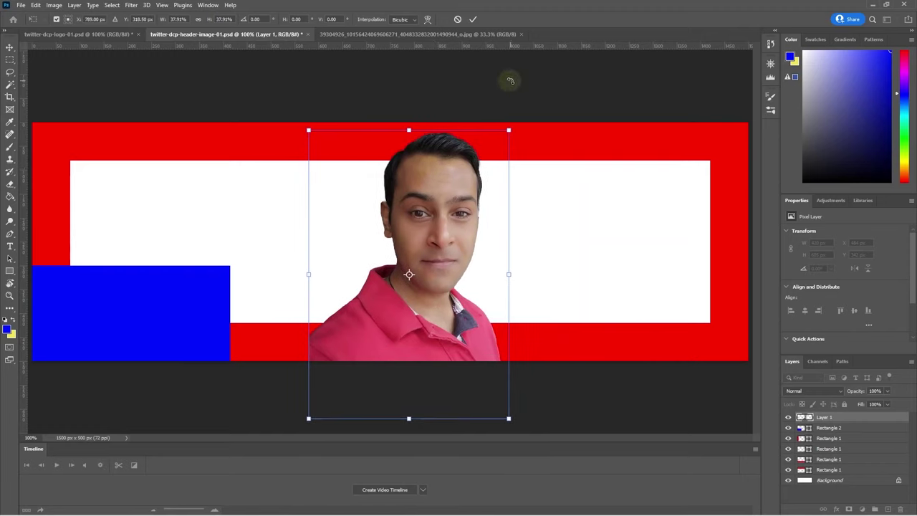
left_click(473, 20)
left_click(563, 90)
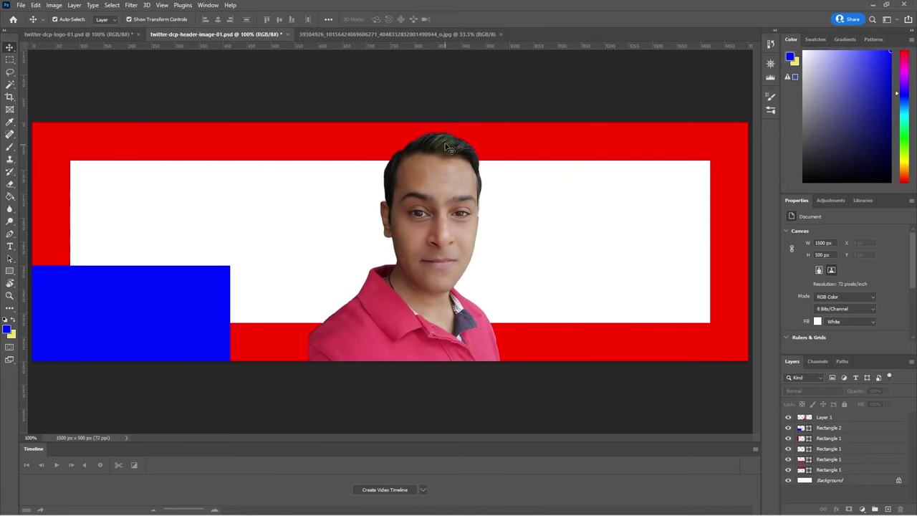
- Scale the portrait down to about 93% and centre the face in the header, at about X 758 px, Y 309 px
left_click_drag(442, 148, 429, 147)
left_click_drag(491, 129, 477, 148)
left_click_drag(424, 191, 431, 179)
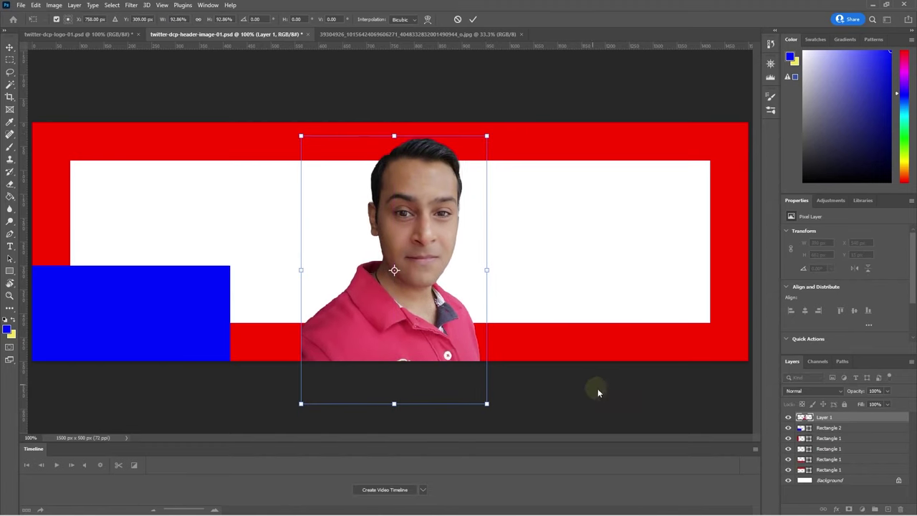
left_click(598, 392)
left_click(635, 393)
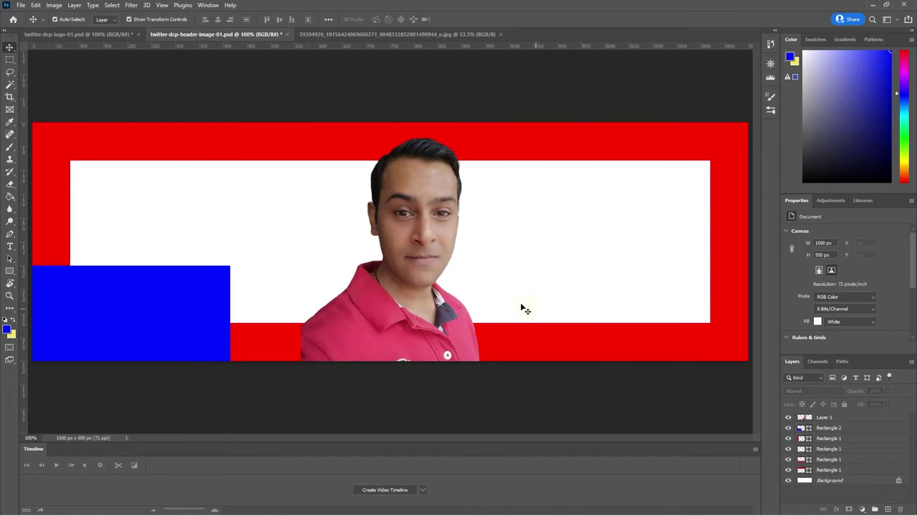
- Switch to Chrome and open pexels.com in a new tab
key("super+Tab")
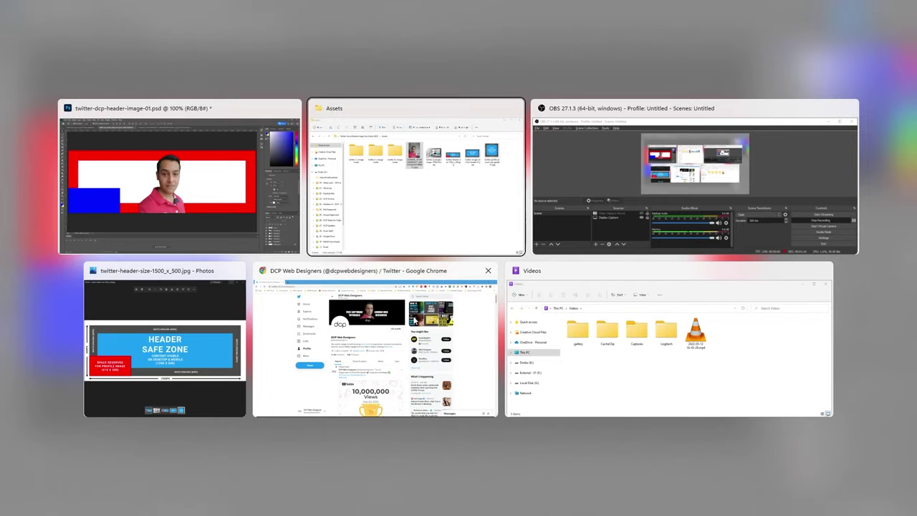
left_click(415, 321)
left_click(129, 8)
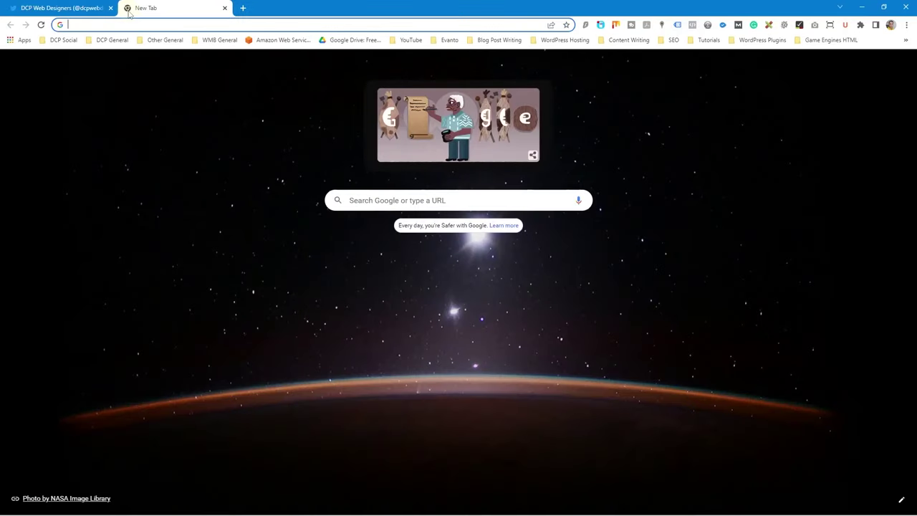
type("pexe")
key("Return")
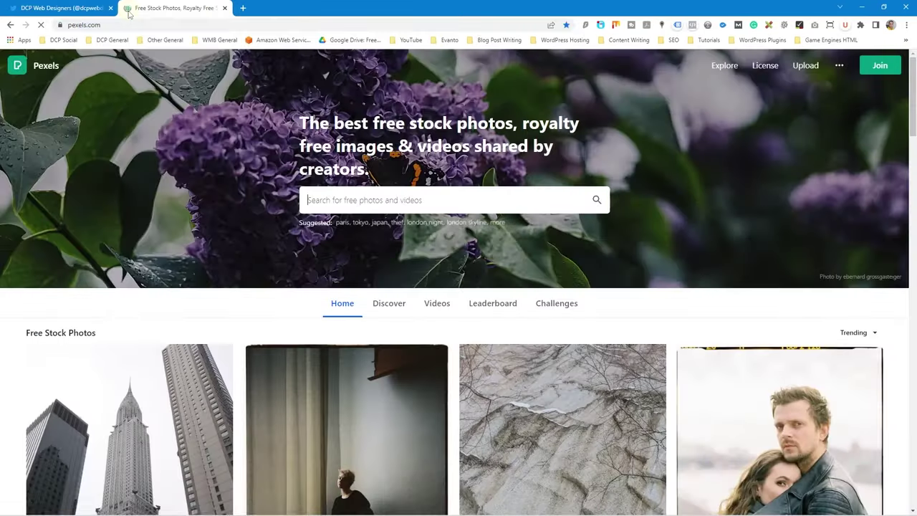
- Search Pexels for "background"
left_click(351, 203)
type("backgroun")
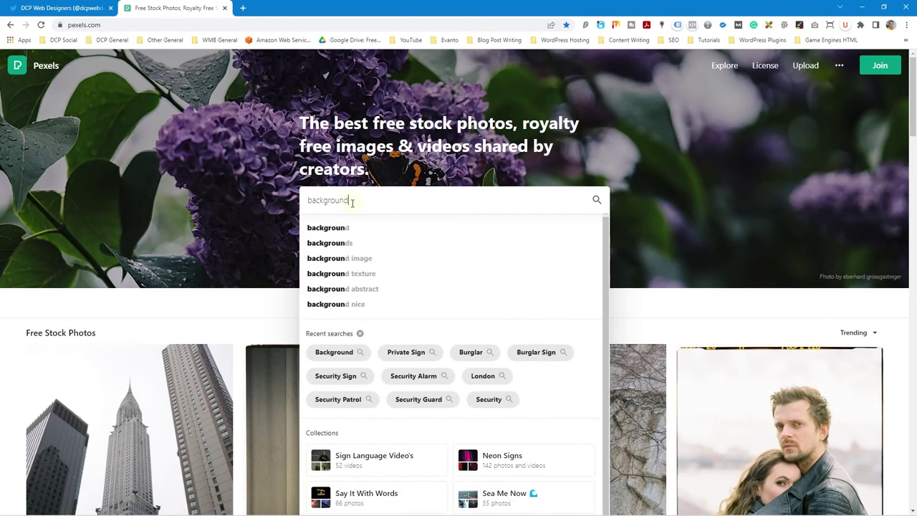
type("d")
key("Return")
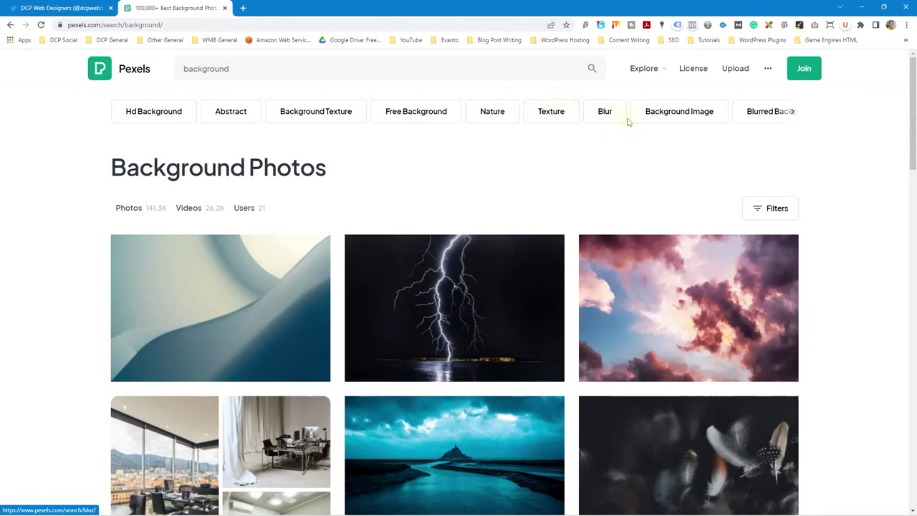
- Browse the Pexels Background Image and Abstract suggestions for a suitable header background
left_click(694, 121)
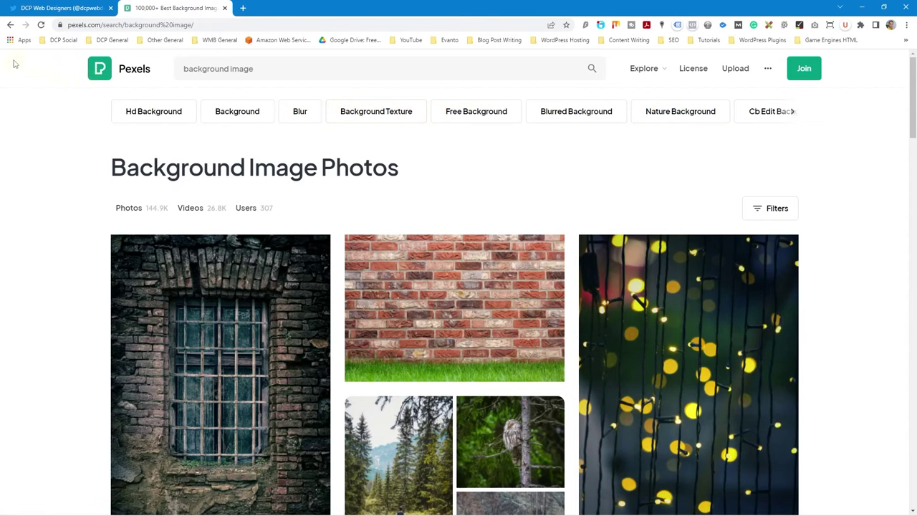
left_click(10, 25)
left_click(225, 113)
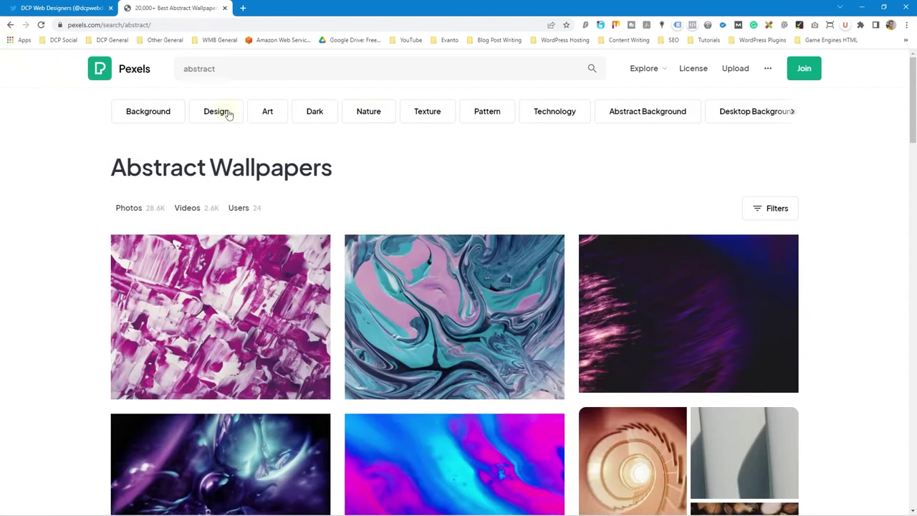
scroll(109, 284, "down", 5)
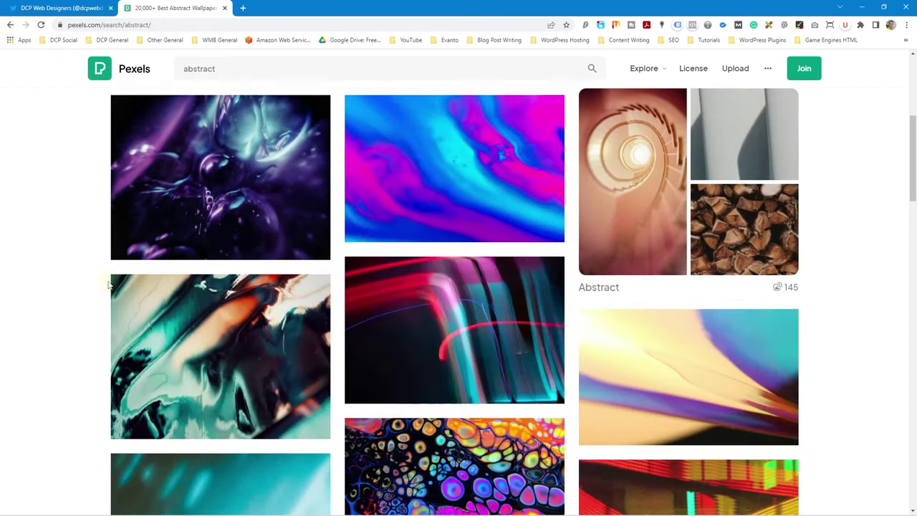
scroll(109, 284, "down", 6)
scroll(109, 283, "up", 8)
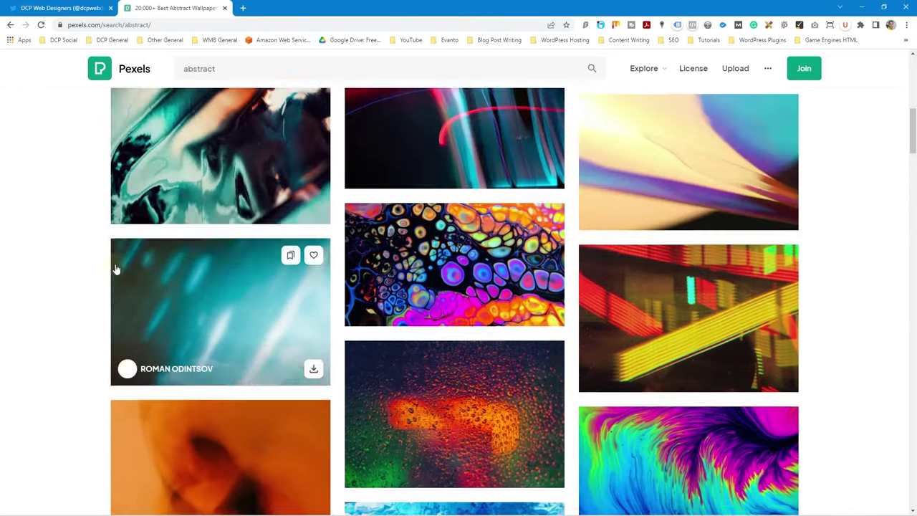
scroll(122, 262, "down", 9)
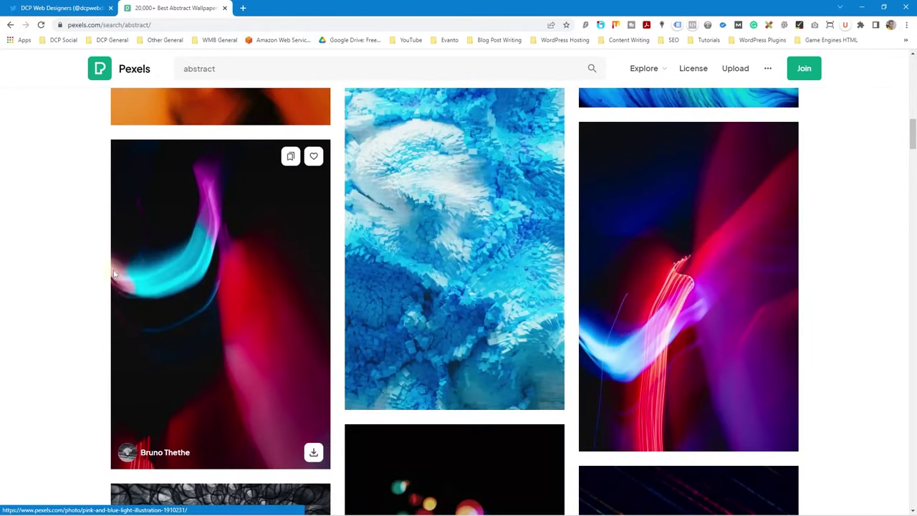
scroll(113, 275, "up", 3)
scroll(113, 275, "up", 5)
- Return to the Background photo results and download the dark time-lapse photo of circular star trails
left_click(224, 68)
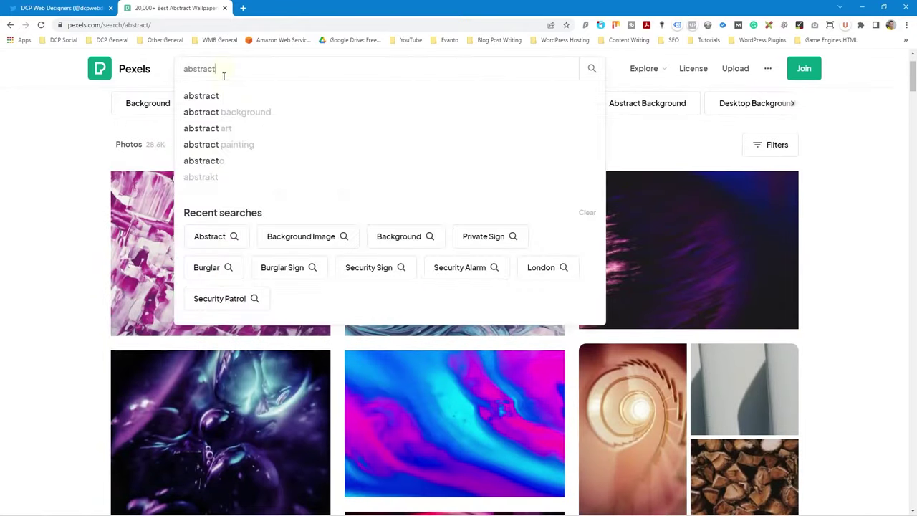
left_click(147, 105)
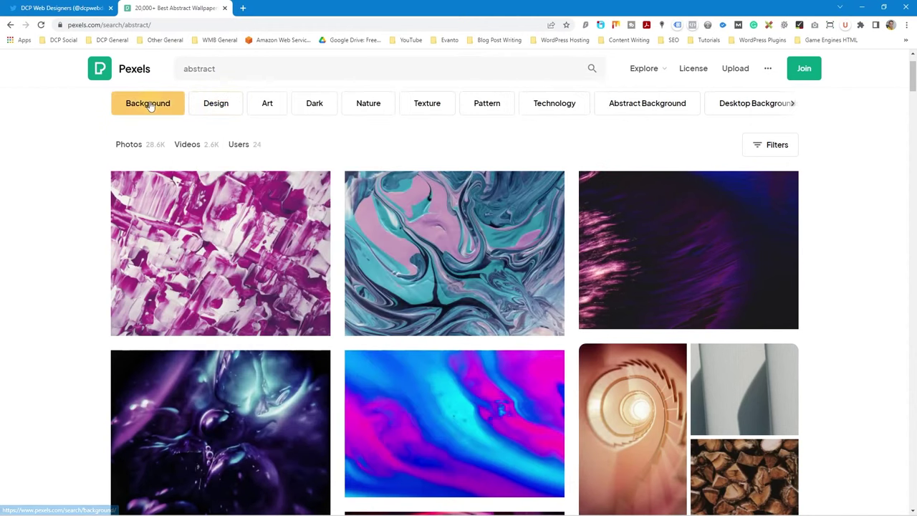
scroll(164, 282, "down", 10)
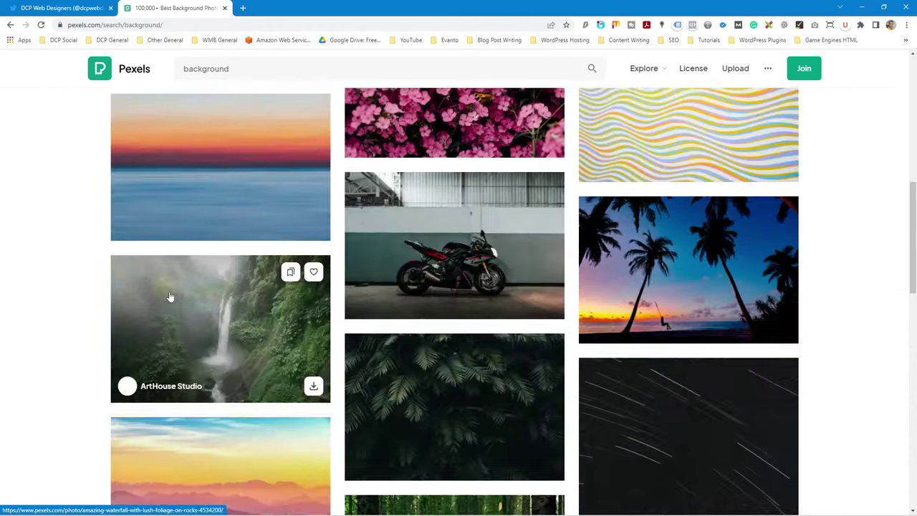
scroll(199, 285, "down", 15)
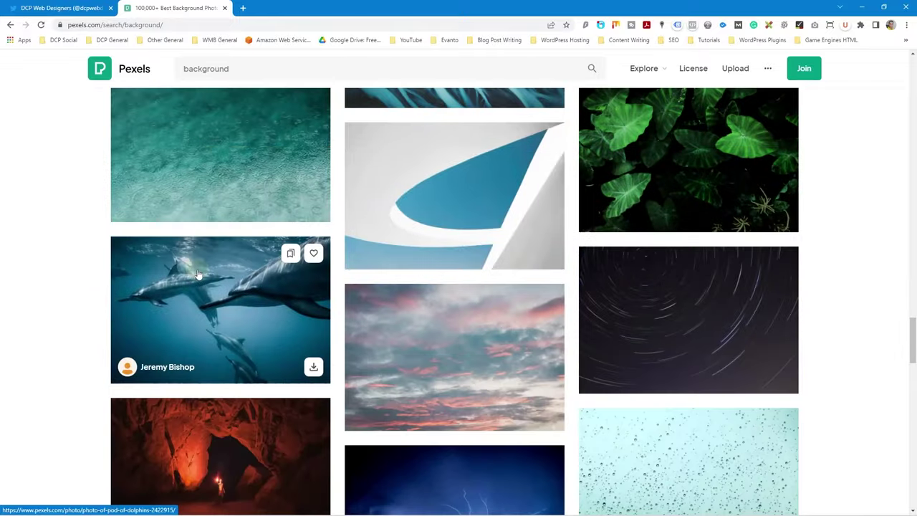
scroll(198, 271, "down", 4)
scroll(197, 266, "up", 3)
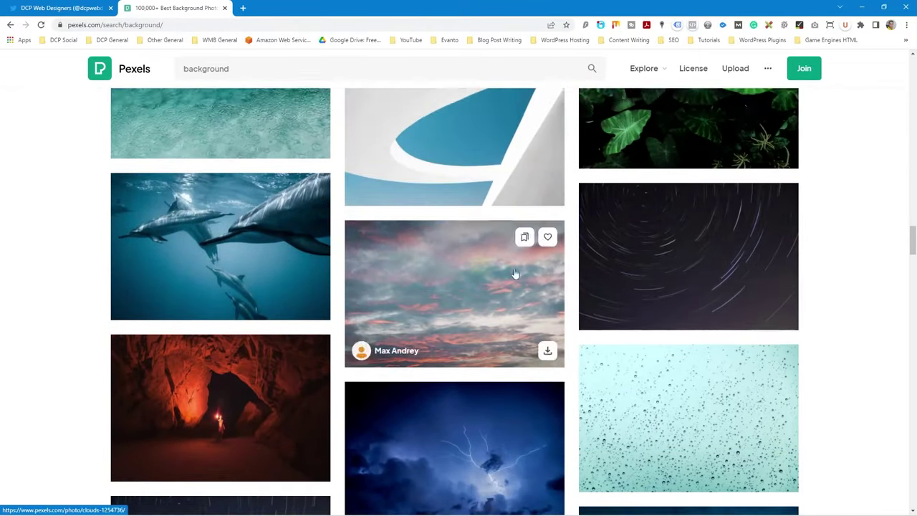
left_click(667, 236)
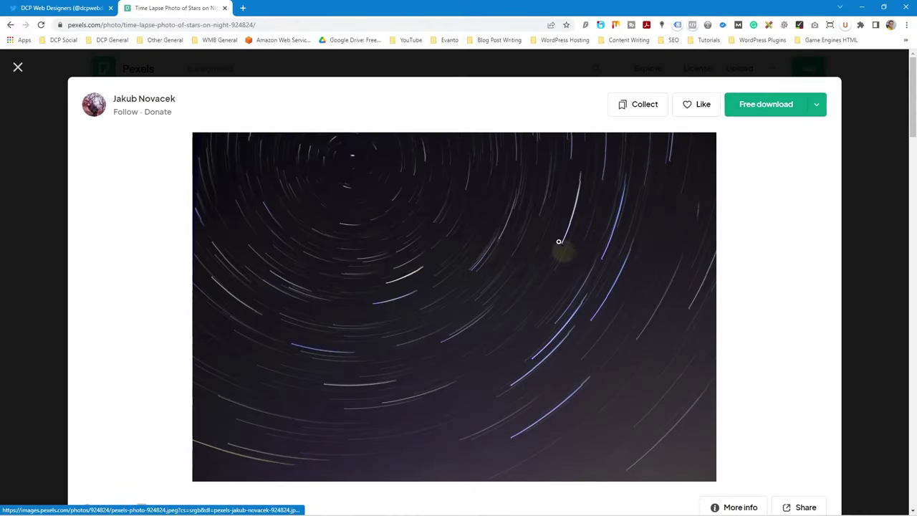
left_click(766, 105)
- Arrange Chrome beside File Explorer and go up from Assets to the Twitter Social Media Image Size Guide 2022 folder
key("super+Left")
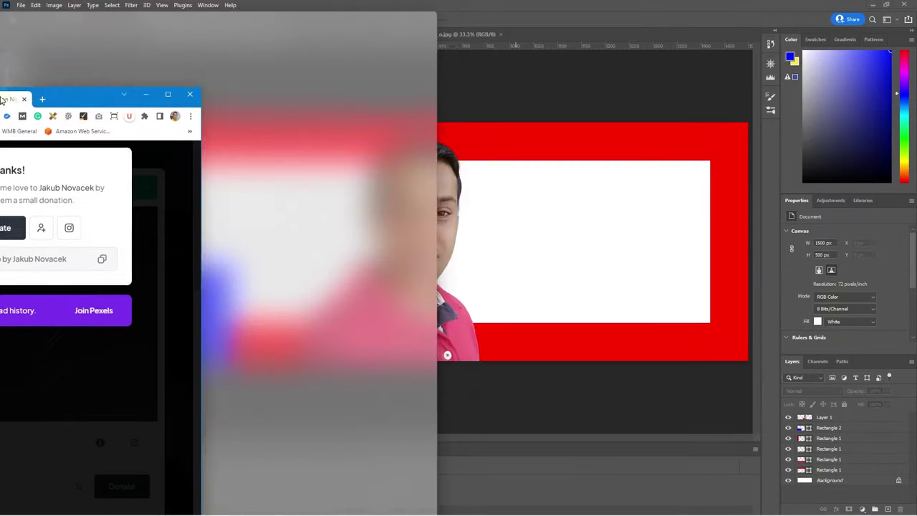
left_click(774, 133)
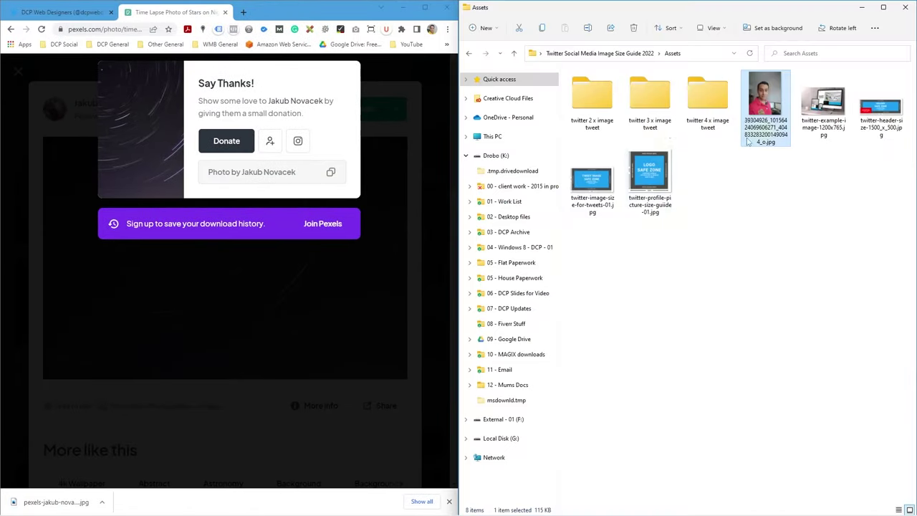
key("alt+Up")
left_click(636, 209)
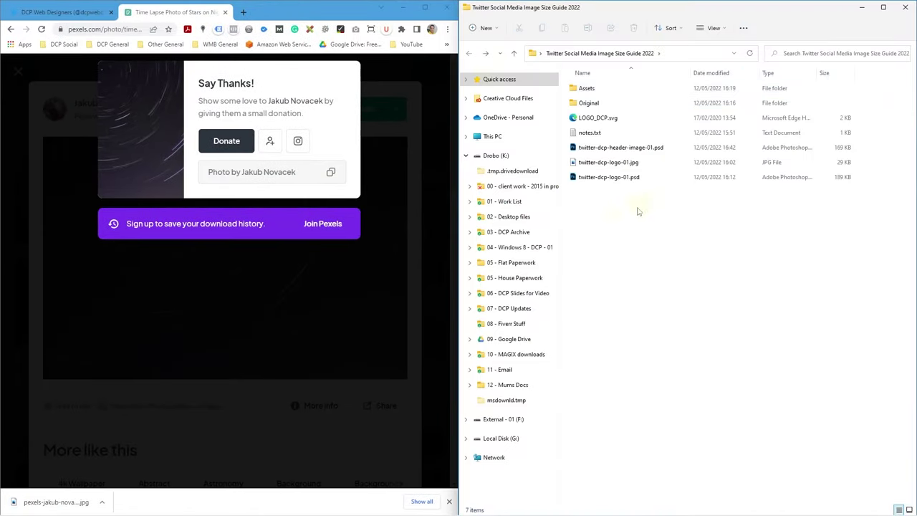
- Copy the downloaded star-trail photo into the project folder and place it in the header document beneath the portrait layer
left_click_drag(65, 491, 620, 293)
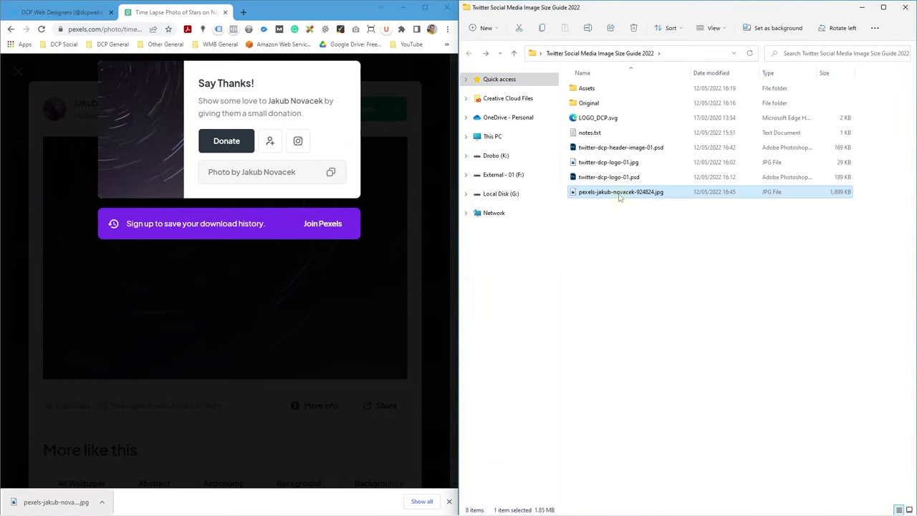
left_click(380, 7)
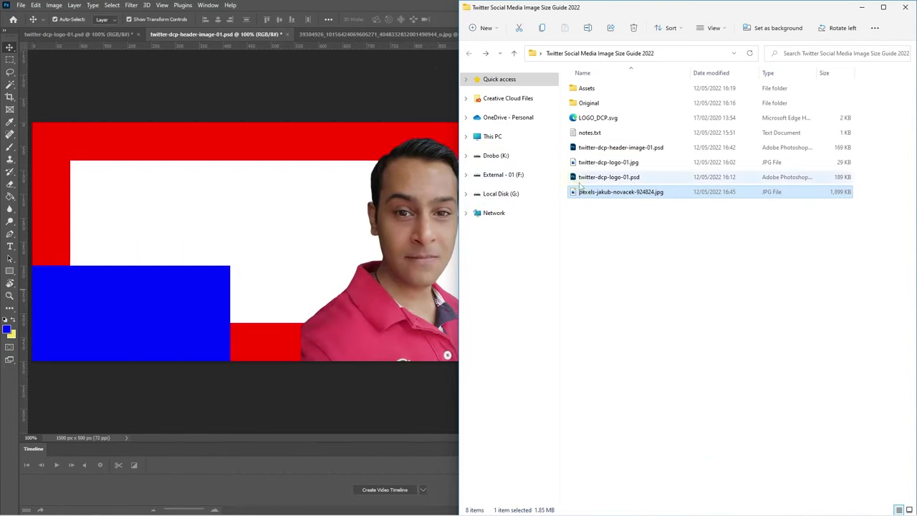
left_click_drag(598, 193, 253, 199)
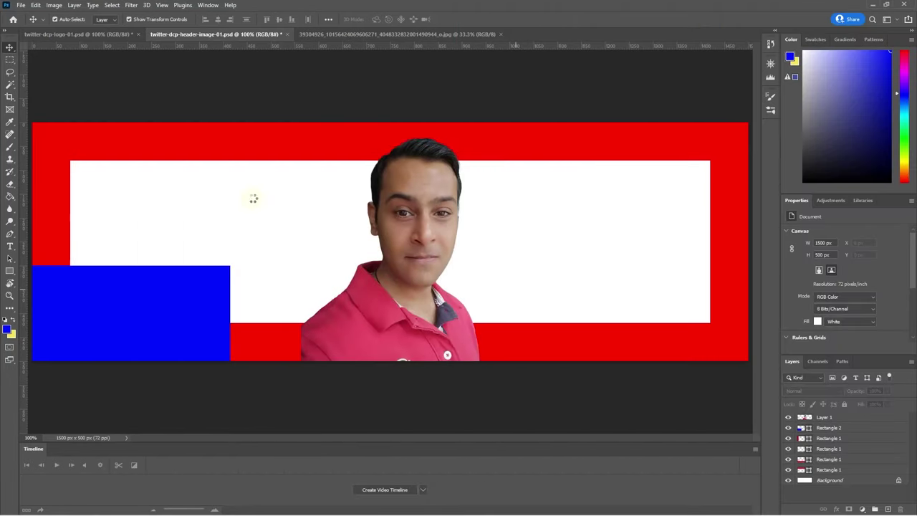
left_click_drag(853, 419, 853, 442)
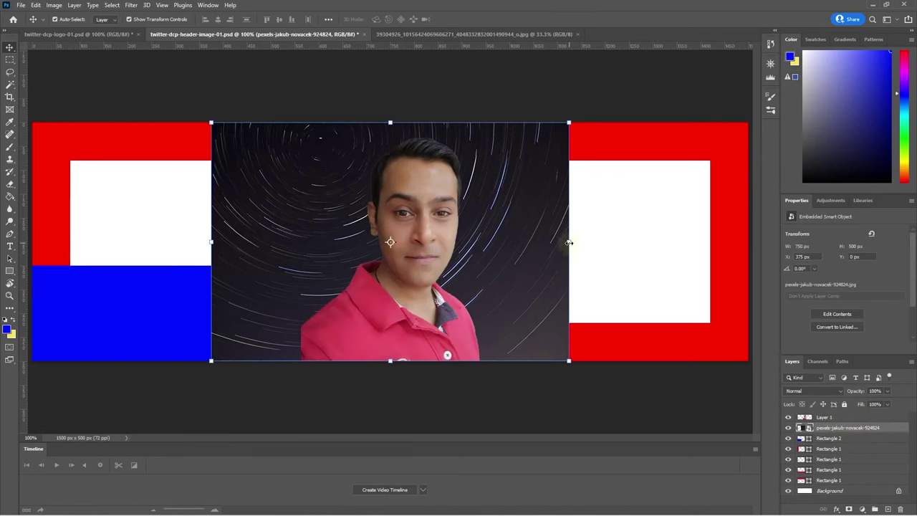
- Enlarge the star-trail photo to about 1530 x 1020 px so it covers the header, and set its opacity to 52%
left_click_drag(569, 242, 752, 250)
left_click_drag(528, 219, 558, 301)
left_click(475, 20)
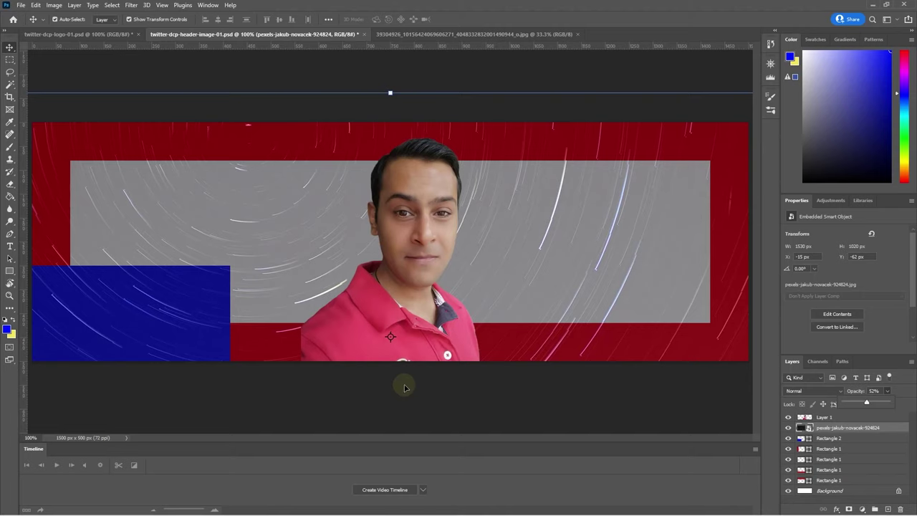
- Reposition the portrait near the middle of the header and enlarge it to about 111%
mouse_move(403, 288)
left_mouse_down()
mouse_move(413, 322)
mouse_move(417, 279)
left_mouse_up()
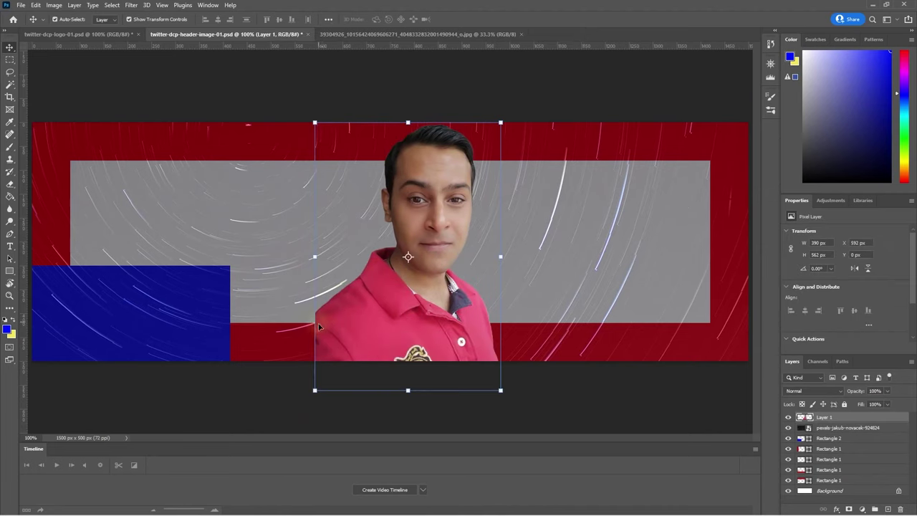
left_click_drag(382, 314, 381, 358)
left_click_drag(501, 167, 521, 139)
mouse_move(447, 214)
left_mouse_down()
mouse_move(433, 213)
mouse_move(438, 219)
left_mouse_up()
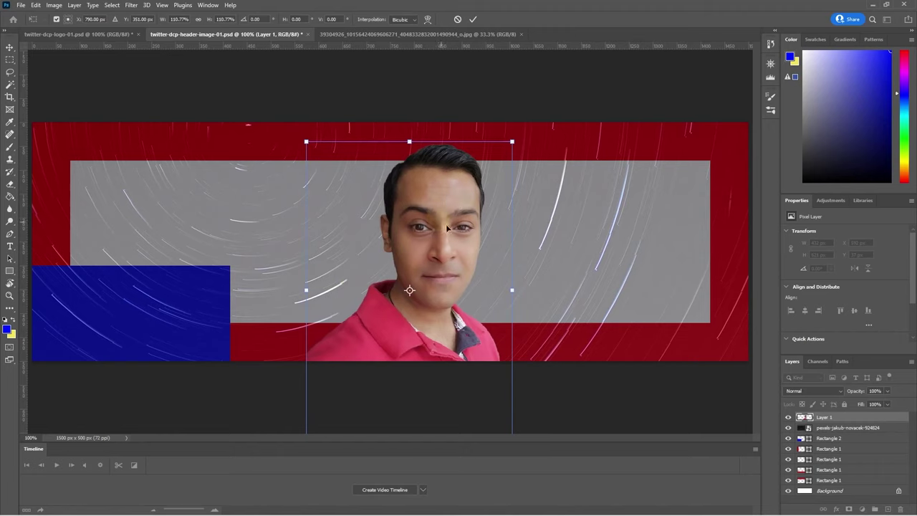
- Nudge the enlarged portrait slightly down and right to about X 577, Y 46 px and apply the transform
key("Down")
key("Down")
key("Down")
key("Down")
key("Down")
key("Down")
key("Right")
key("Right")
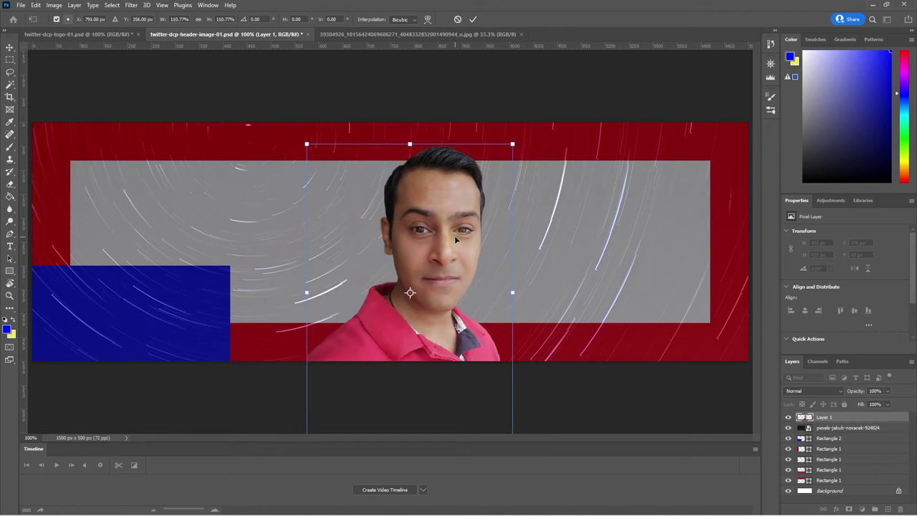
key("Right")
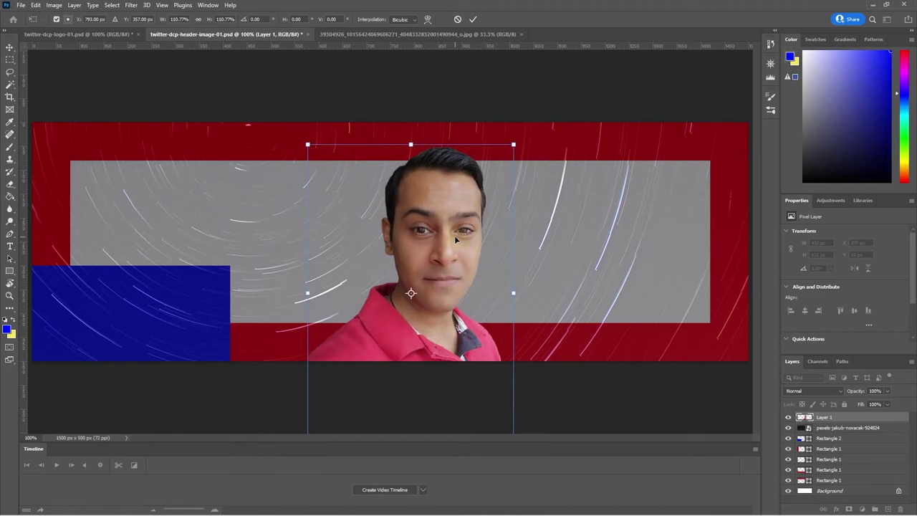
left_click(473, 21)
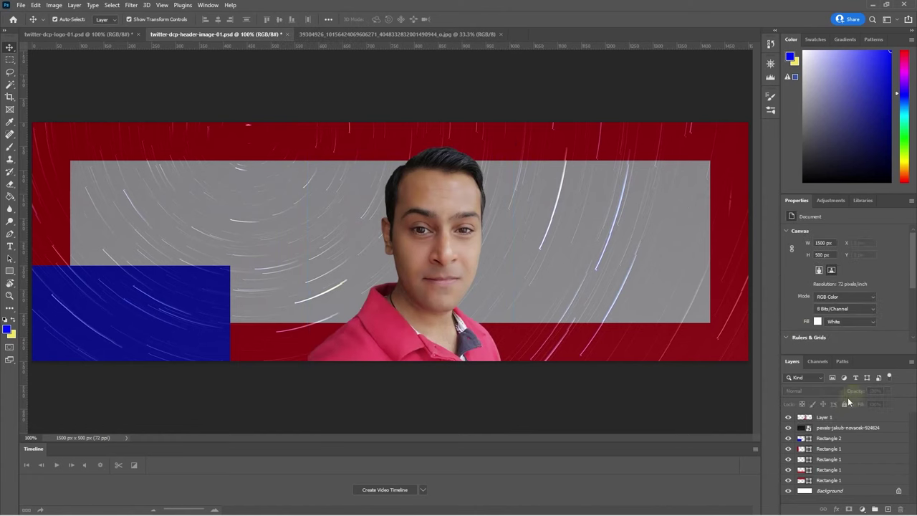
- Add a text layer reading "WEB DESIGNERS" above the portrait layer
left_click(825, 418)
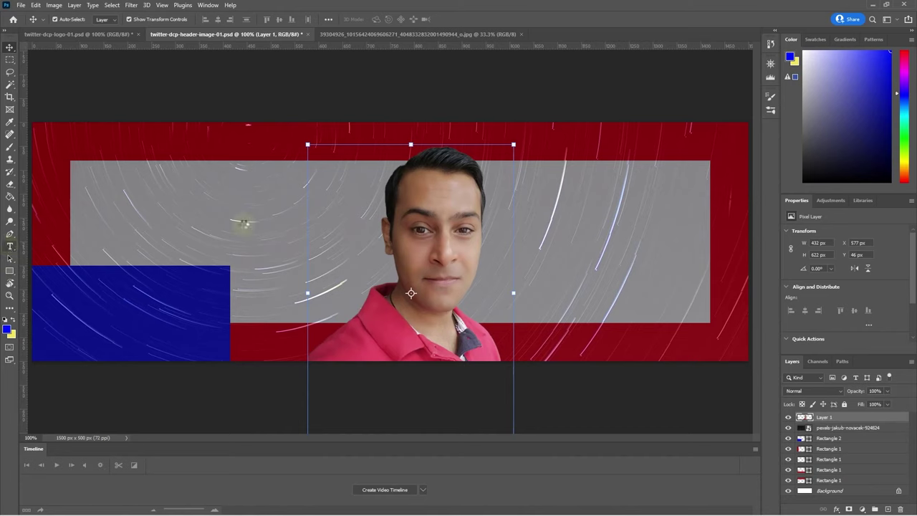
key("t")
left_click(225, 216)
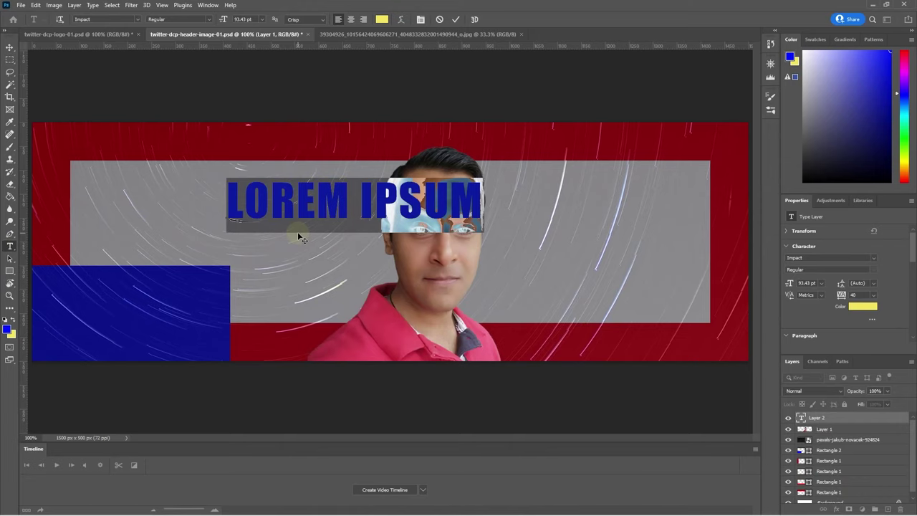
type("WEB DESIGN")
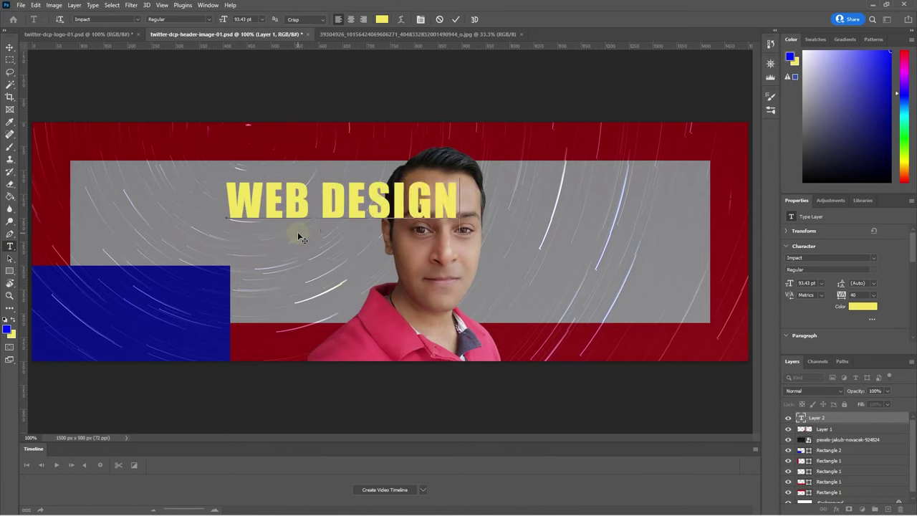
type("ERS")
- Scale the "WEB DESIGNERS" text down to about 64 pt and position it beside the portrait on its left
left_click(8, 47)
left_click_drag(337, 202, 396, 340)
left_click_drag(386, 305, 181, 162)
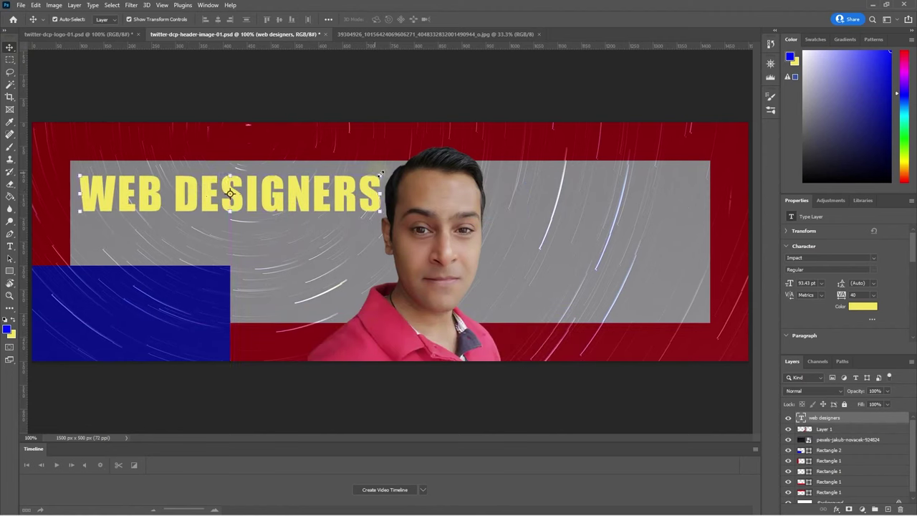
left_click_drag(381, 174, 288, 179)
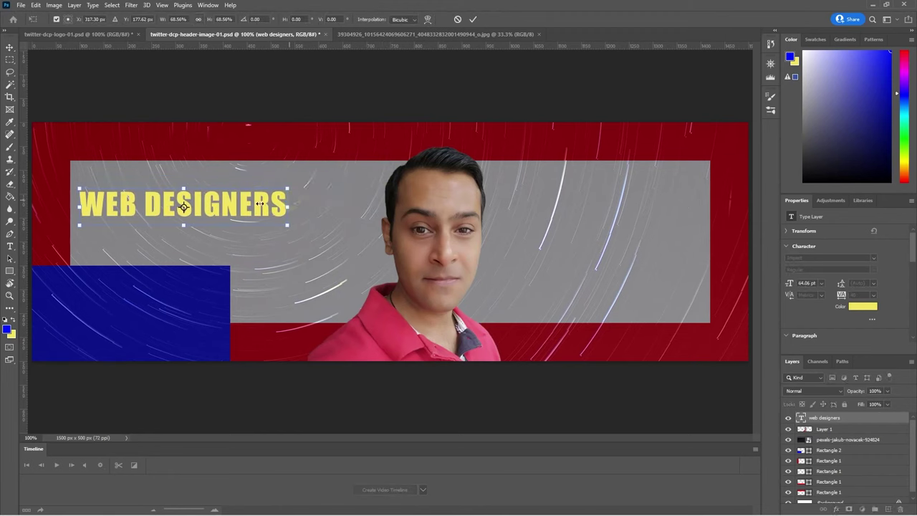
left_click_drag(249, 211, 328, 241)
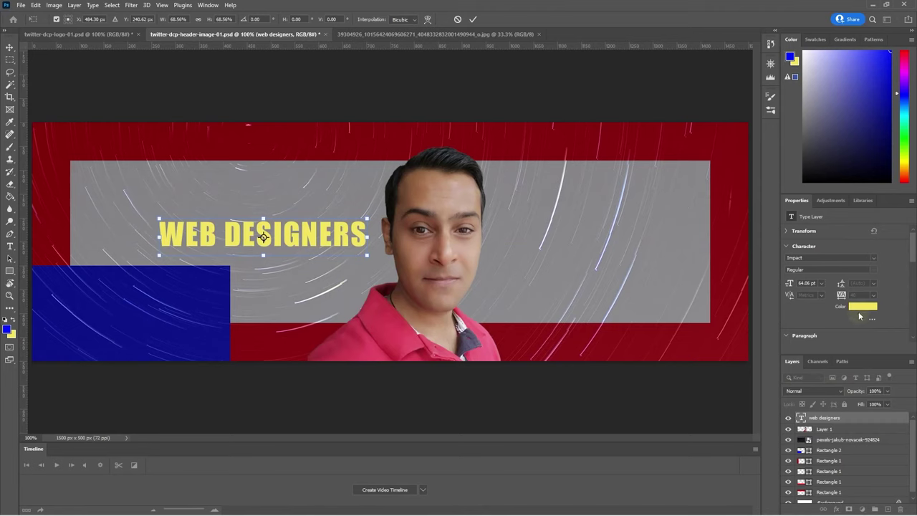
left_click(451, 397)
- Change the "WEB DESIGNERS" text colour to white
left_click(863, 306)
left_click_drag(267, 247, 260, 241)
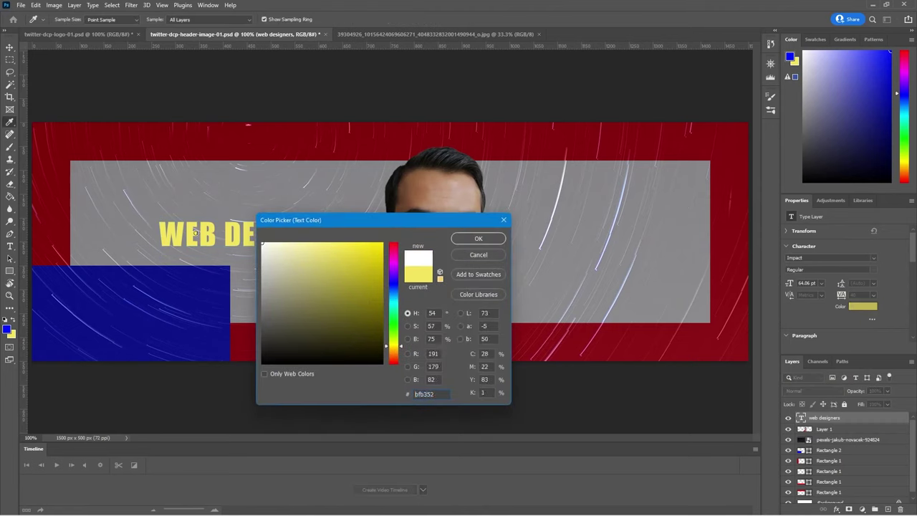
left_click(484, 243)
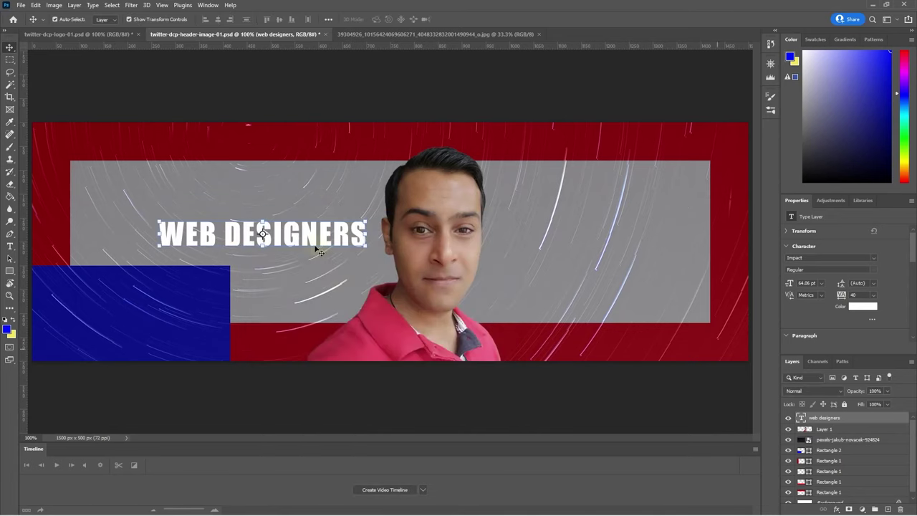
- Duplicate the text above itself, change the copy to "LONDON" and align it with the right edge of "WEB DESIGNERS"
left_click_drag(250, 231, 238, 203)
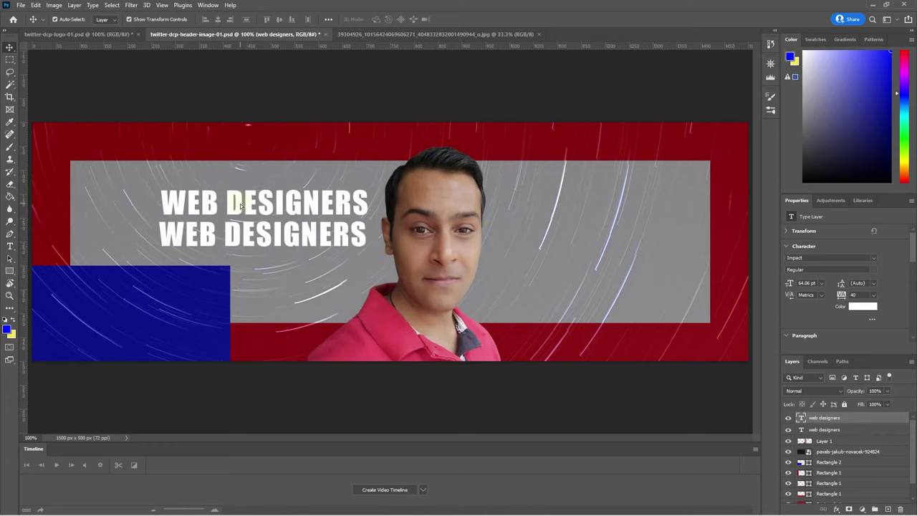
double_click(245, 205)
type("LONDON")
left_click(10, 47)
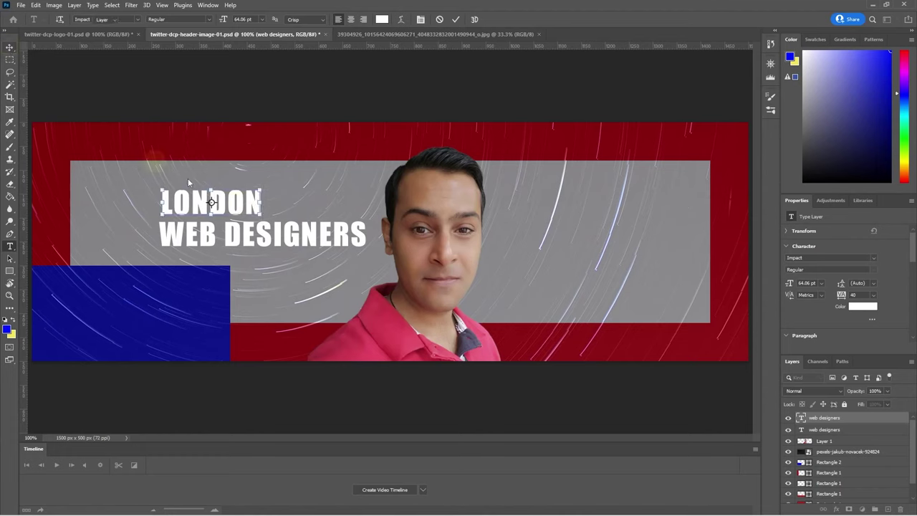
left_click_drag(240, 208, 344, 207)
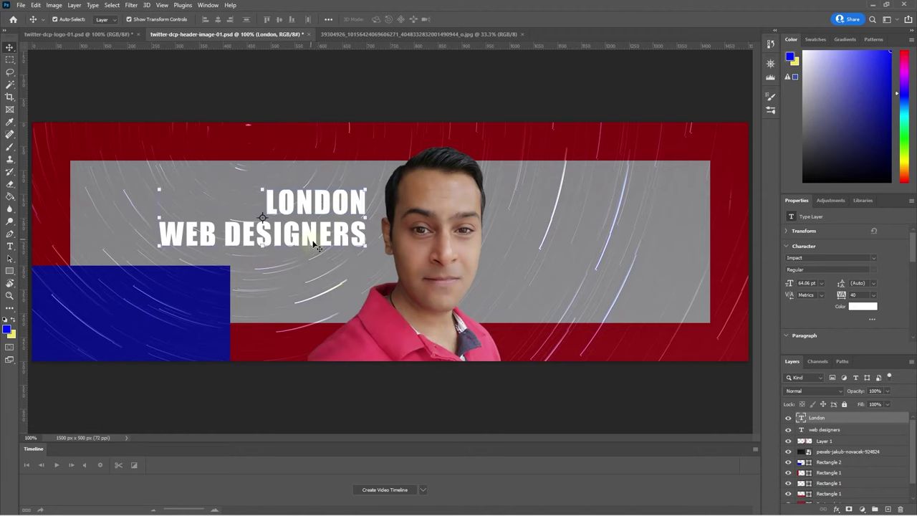
- Select both text lines and move them slightly down together
left_click(313, 244, "shift")
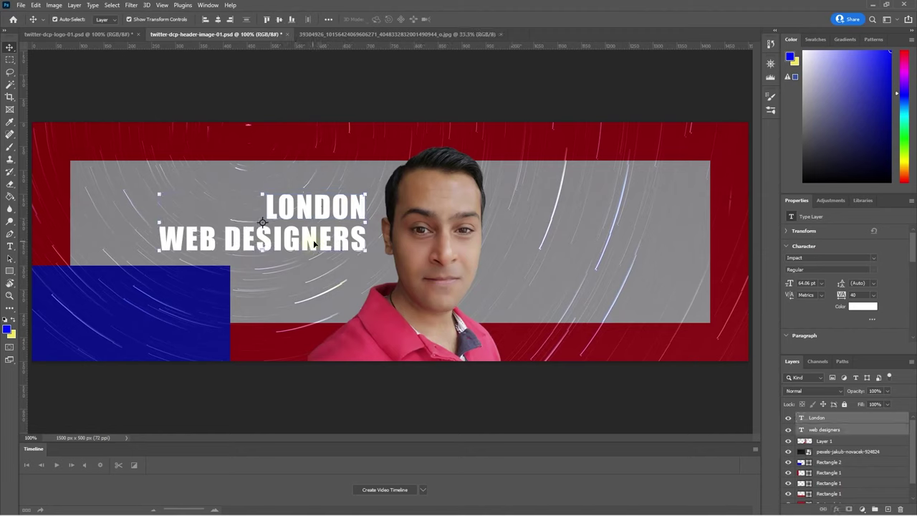
key("ctrl")
left_click(327, 82)
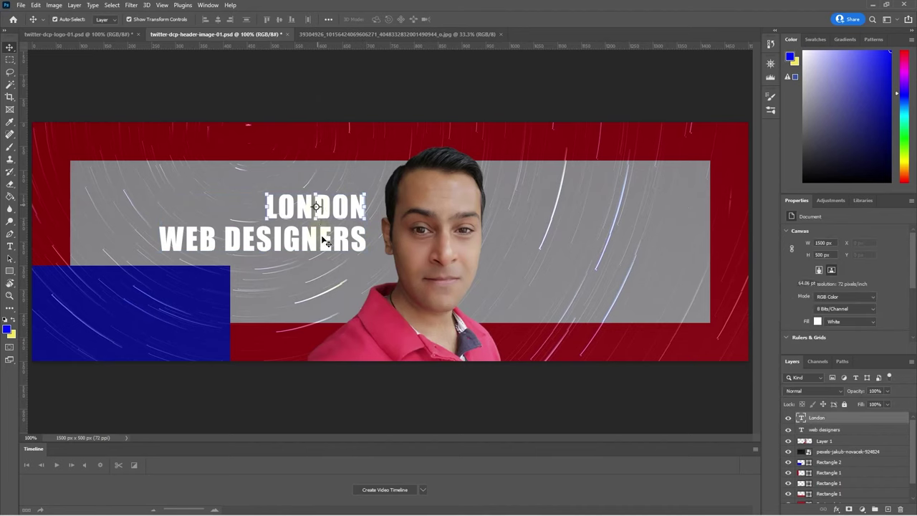
- Duplicate the "LONDON" and "WEB DESIGNERS" text lines onto the right side of the portrait, with "LONDON" left-aligned above
left_click(315, 207)
left_click(323, 246, "shift")
key("ctrl")
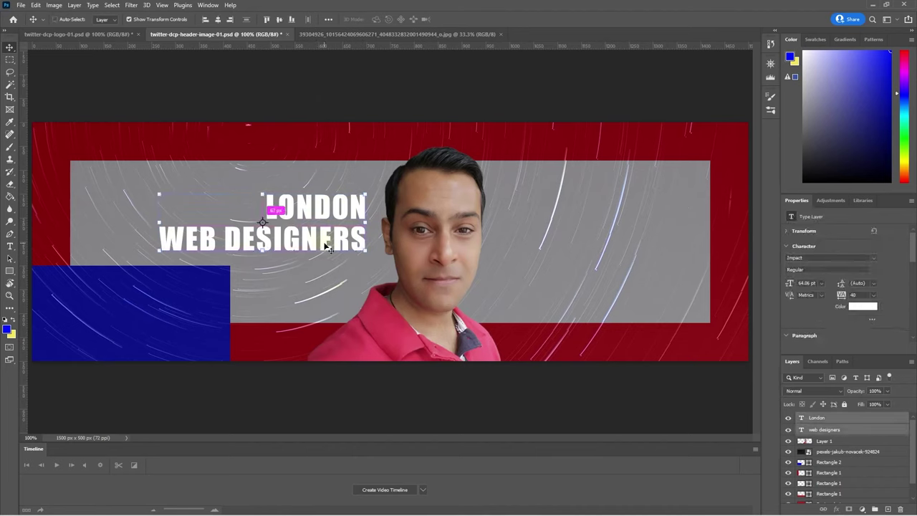
left_click_drag(326, 247, 525, 213)
left_click(600, 92)
left_click(640, 207)
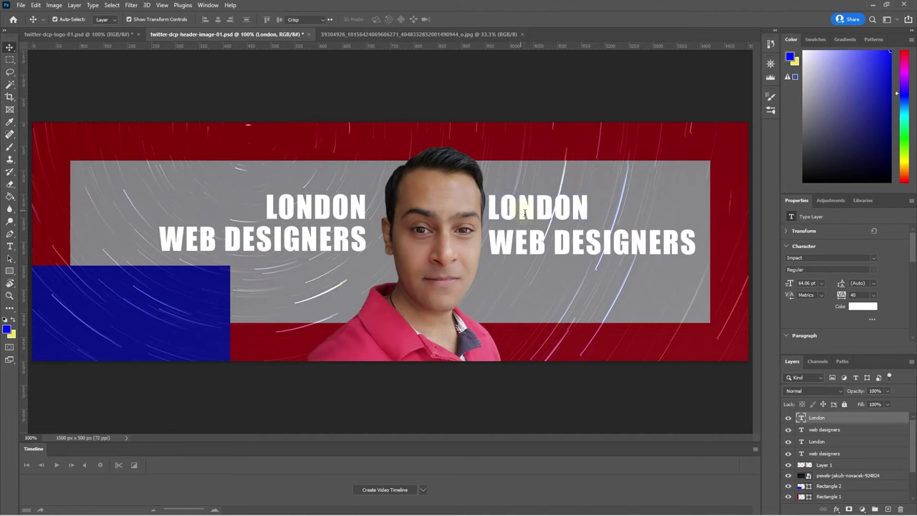
- Change the duplicated text lines on the portrait's right to "FREE VIDEO" and "TUTORIALS"
double_click(530, 212)
type("FREE")
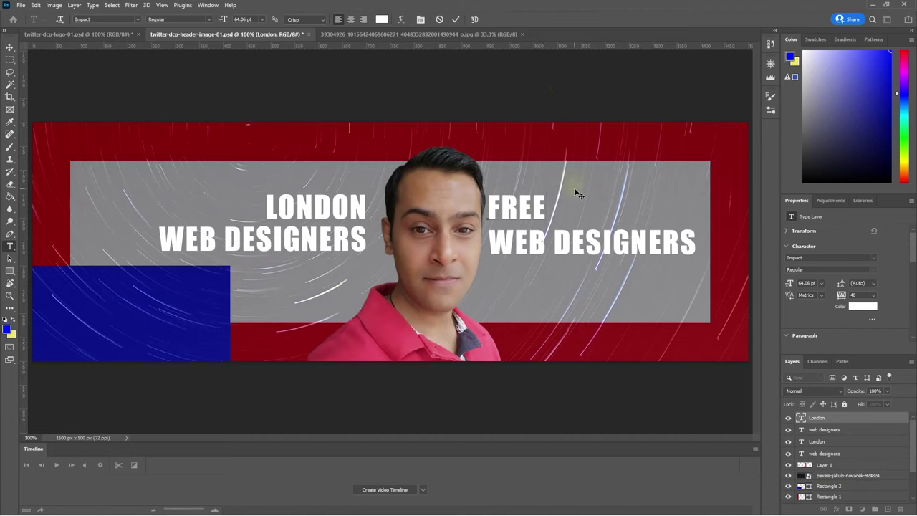
type(" VIDEO")
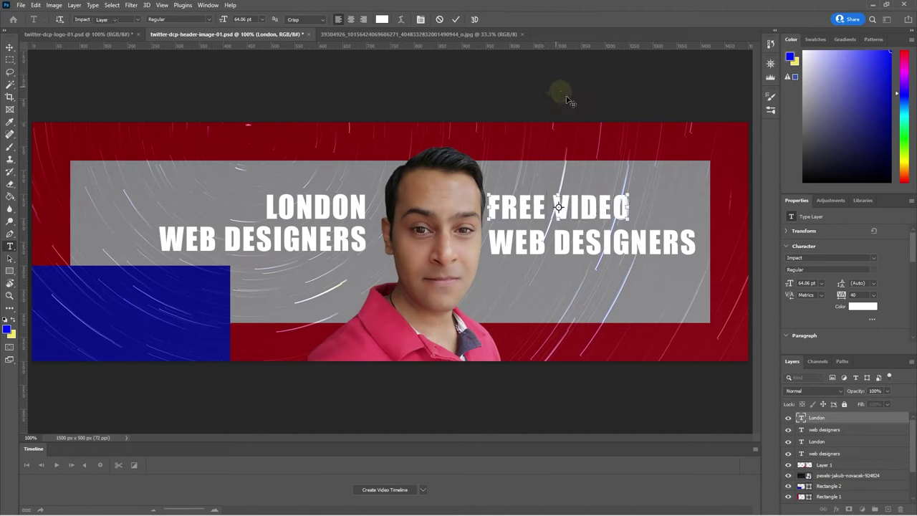
key("ctrl+Return")
key("v")
double_click(590, 242)
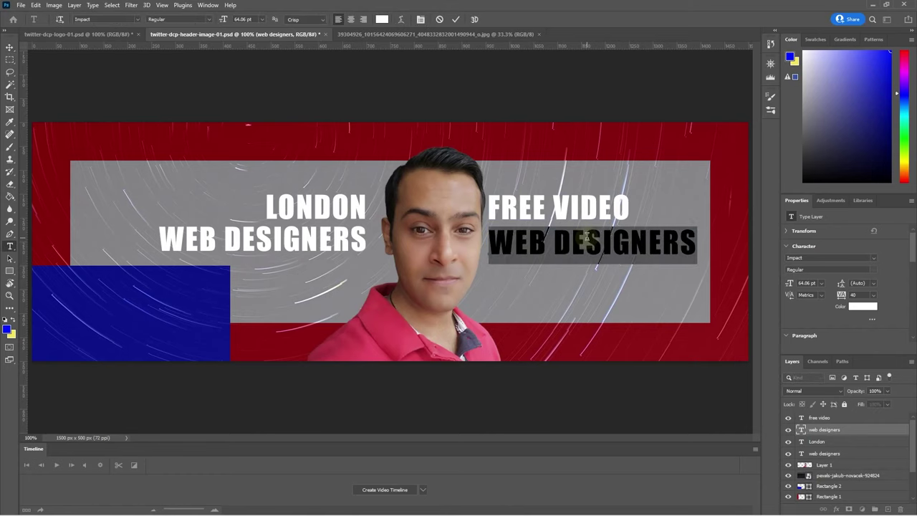
type("TUTORIALS")
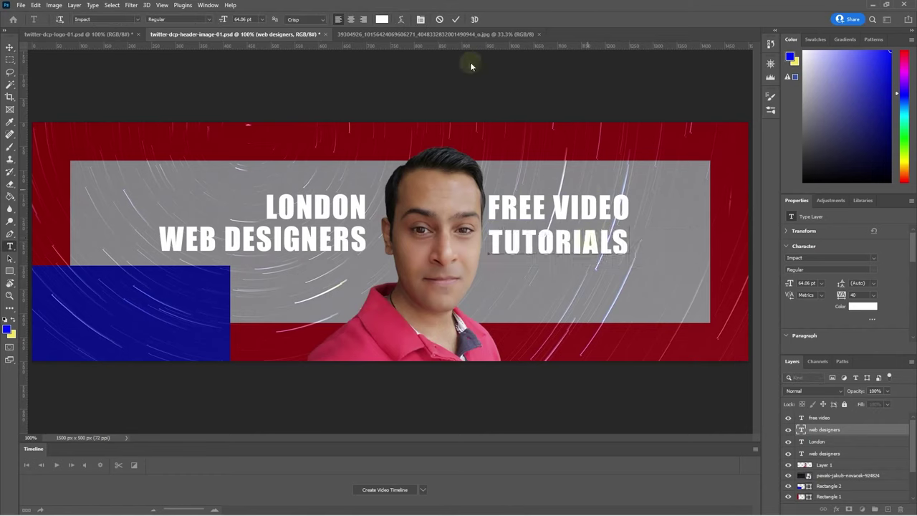
key("ctrl+Return")
key("v")
- Shift the "FREE VIDEO" and "TUTORIALS" lines together slightly right and down, away from the portrait
left_click(537, 205)
left_click(528, 239, "shift")
left_click_drag(528, 239, 535, 247)
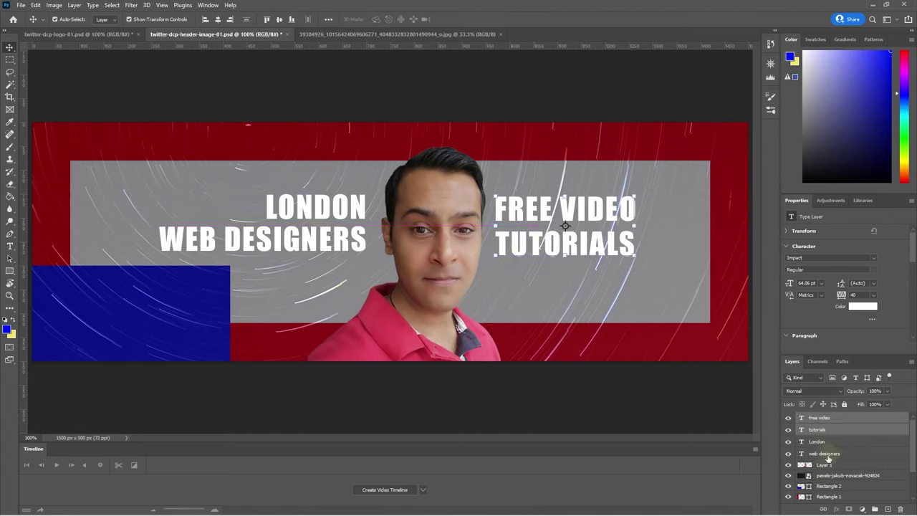
- Set the star-trail photo layer's opacity to 100%
left_click(829, 475)
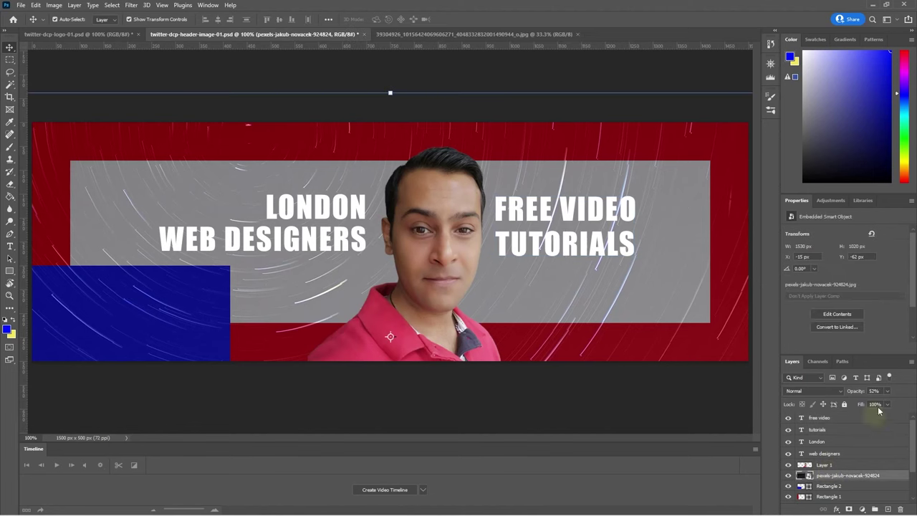
left_click_drag(887, 391, 915, 401)
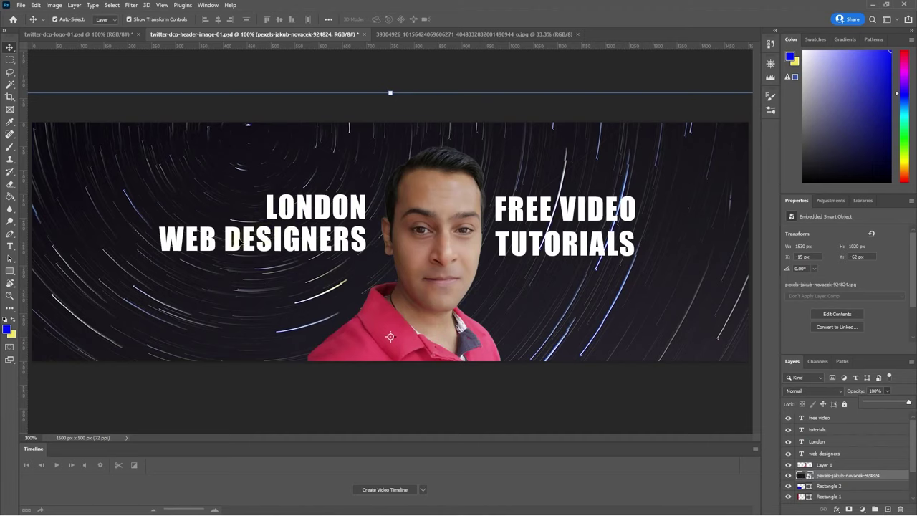
- Move the "FREE VIDEO" and "TUTORIALS" lines a little farther right for more space beside the portrait
left_click(519, 203)
left_click(525, 244, "shift")
left_click_drag(525, 245, 535, 244)
left_click(485, 81)
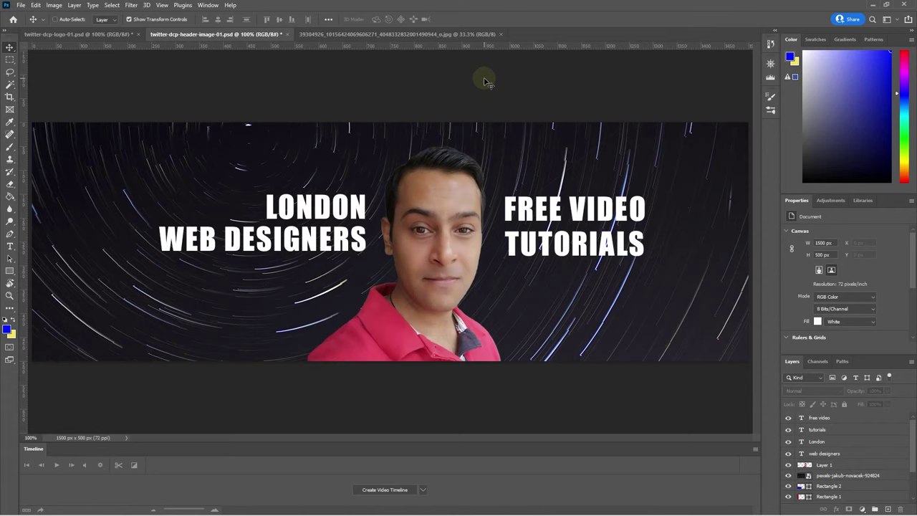
- Save the header document and export it as a quality 7 JPG named twitter-dcp-header-image-01.jpg in the Twitter Social Media Image Size Guide 2022 folder
key("ctrl+s")
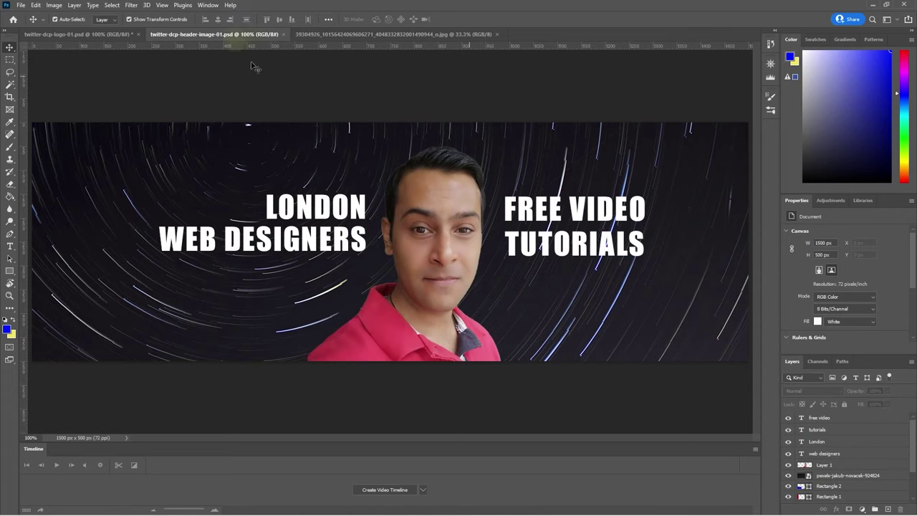
key("alt+shift+ctrl+w")
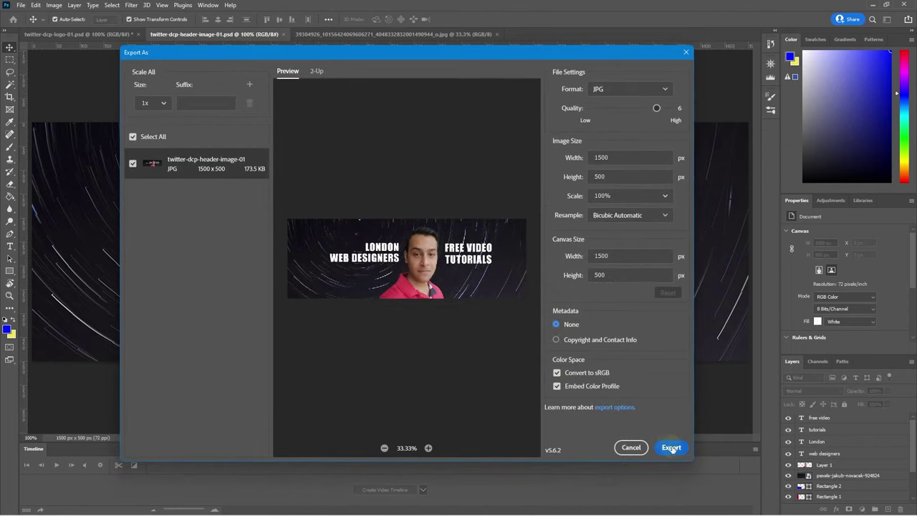
left_click(671, 444)
key("Escape")
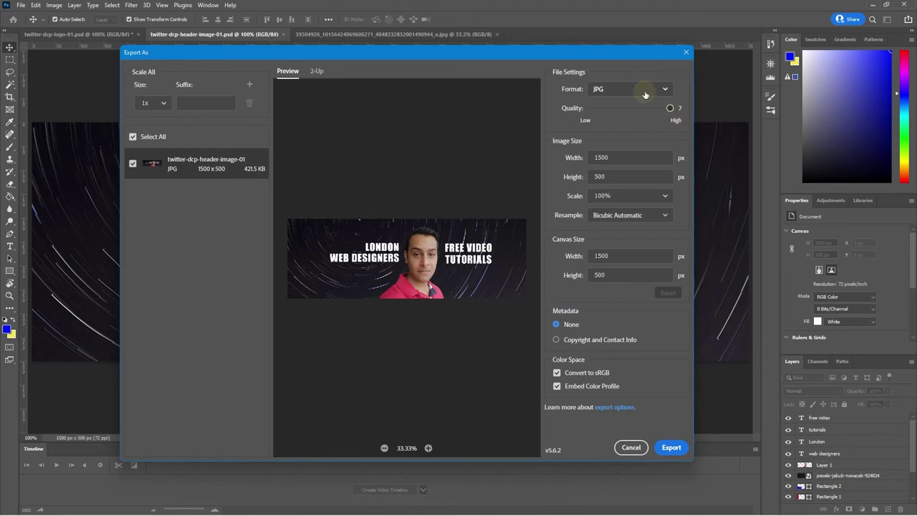
left_click(671, 447)
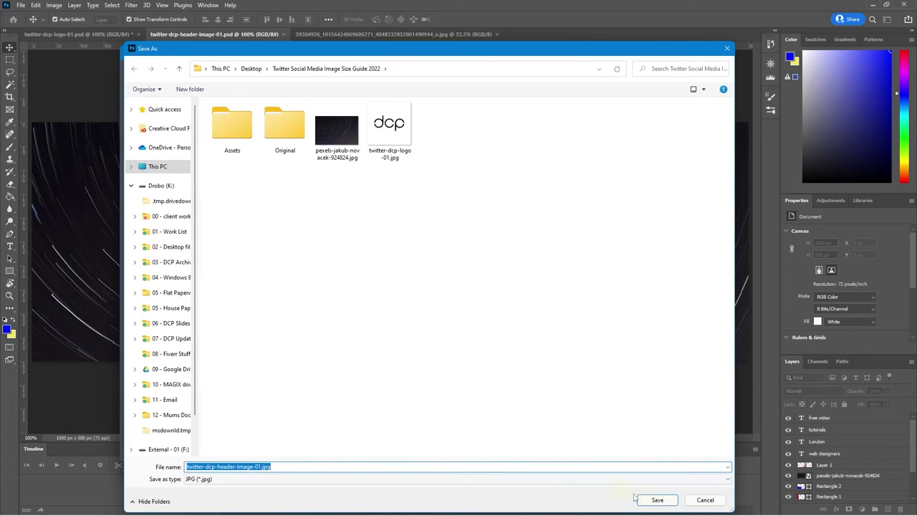
left_click(657, 500)
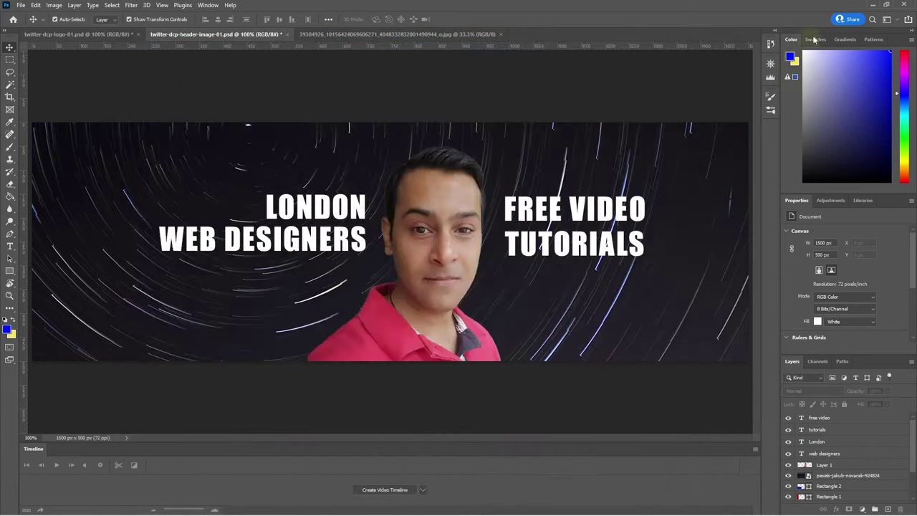
- Switch to Chrome, maximize the window and bring up the DCP Web Designers Twitter profile
left_click(871, 5)
key("super+Tab")
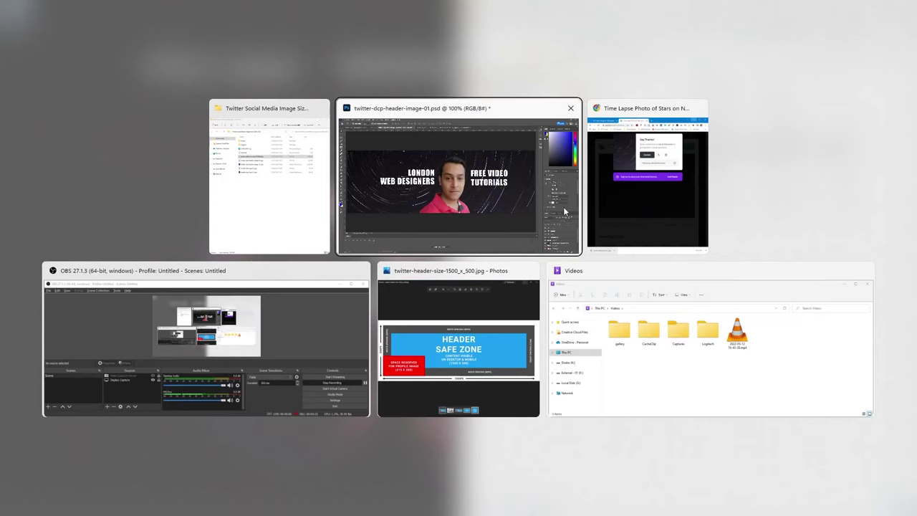
left_click(637, 205)
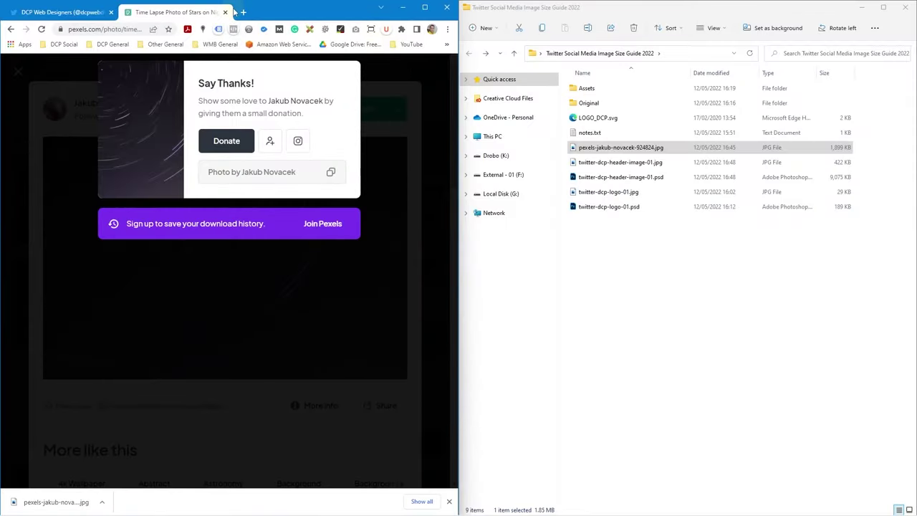
left_click(425, 7)
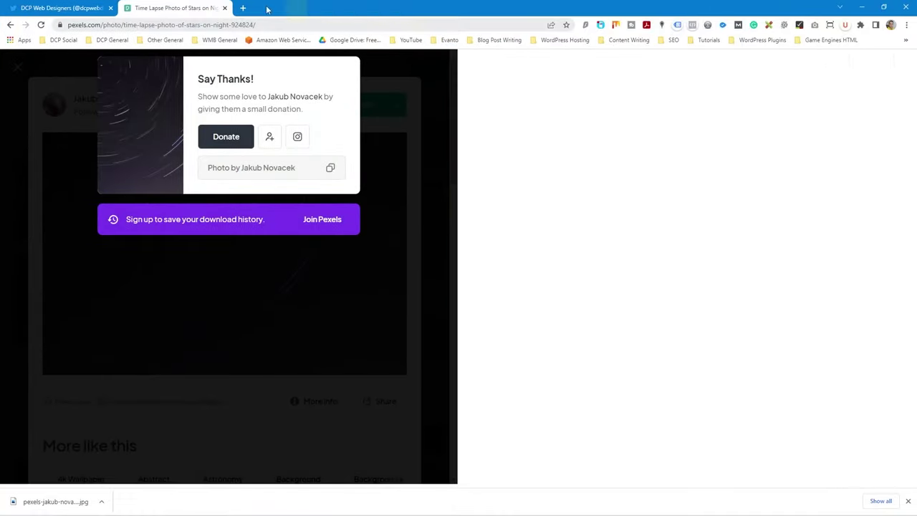
key("ctrl+shift+Tab")
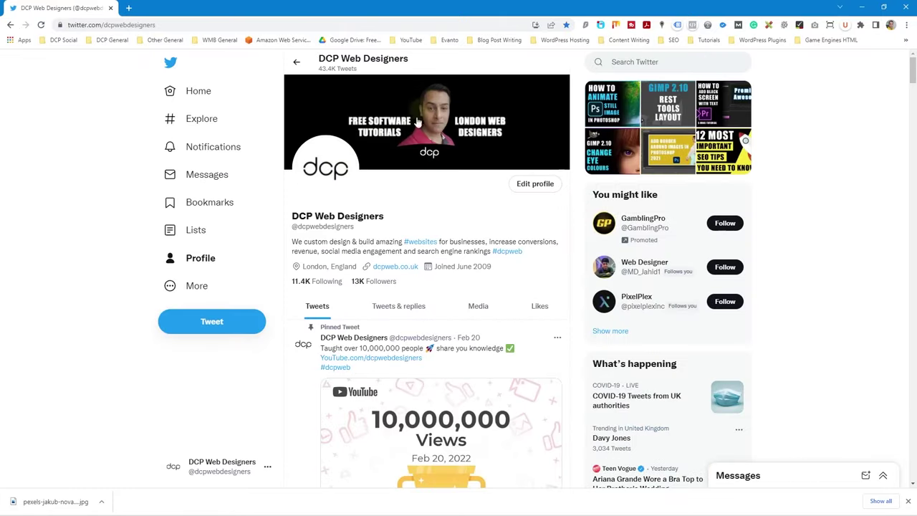
- Upload twitter-dcp-header-image-01.jpg uncropped as the Twitter profile header, save the profile and view the header at full size
left_click(532, 182)
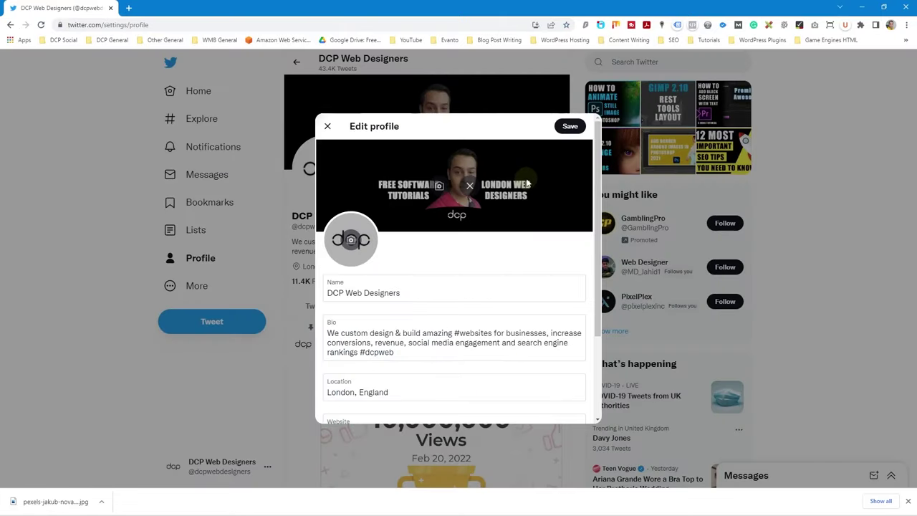
left_click(440, 188)
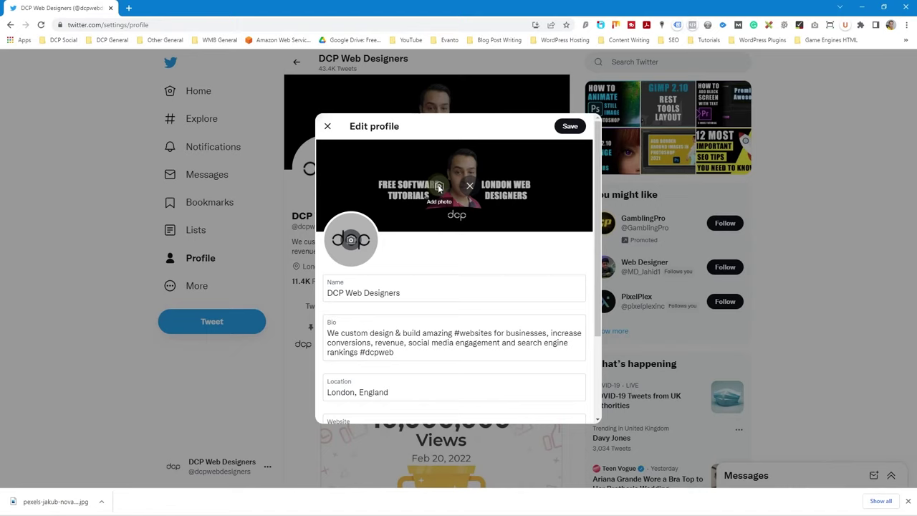
left_click(272, 96)
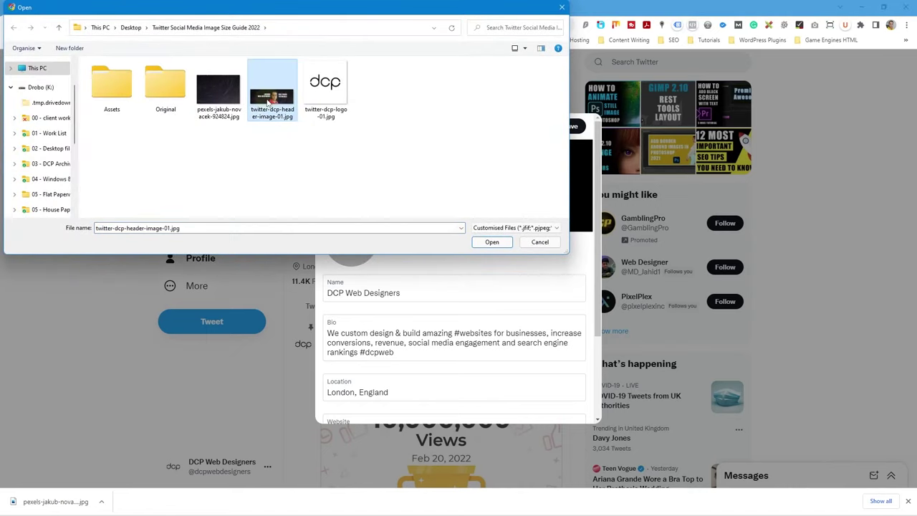
left_click(488, 242)
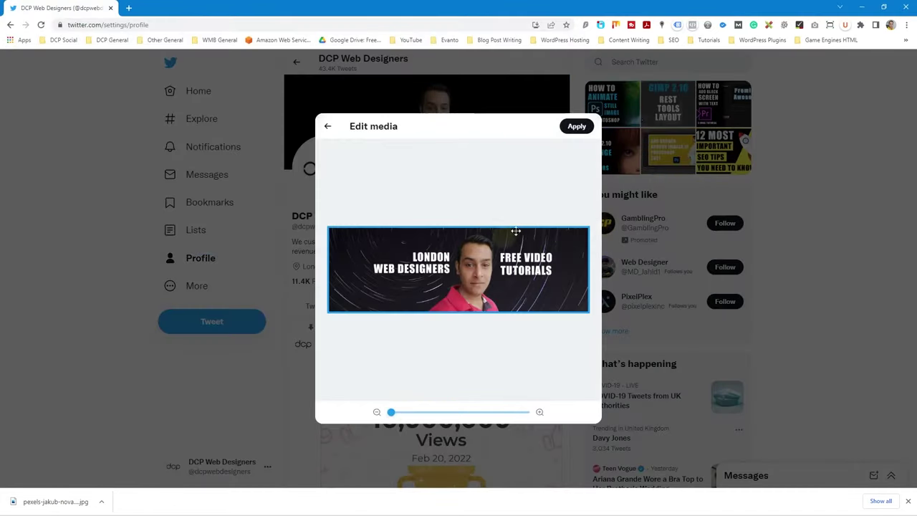
left_click_drag(396, 415, 362, 408)
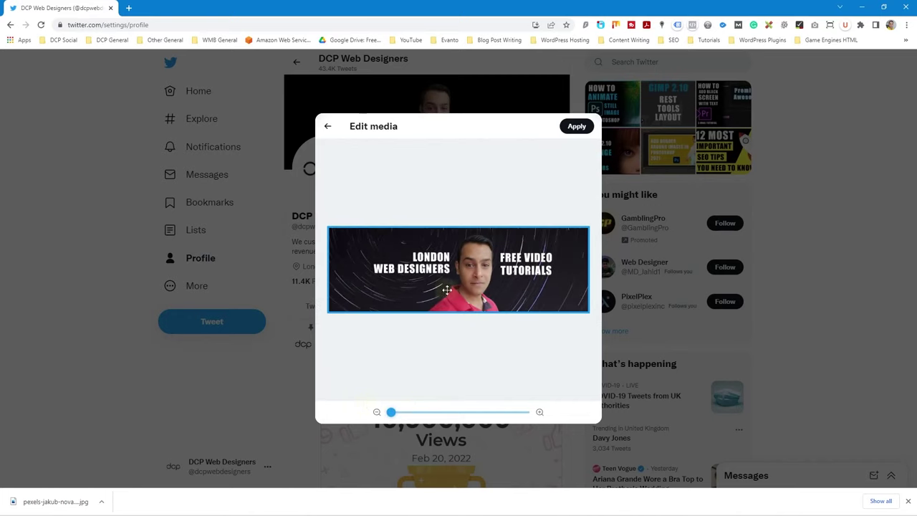
left_click(576, 127)
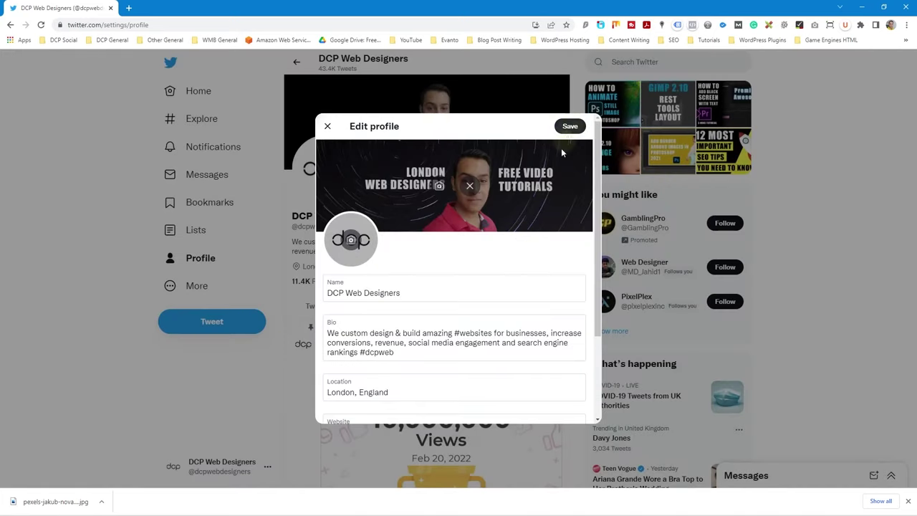
left_click(569, 126)
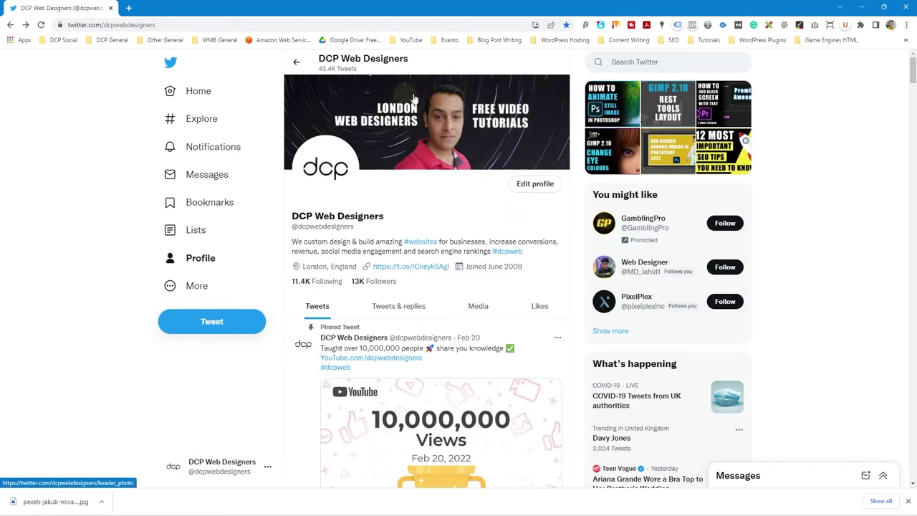
left_click(450, 118)
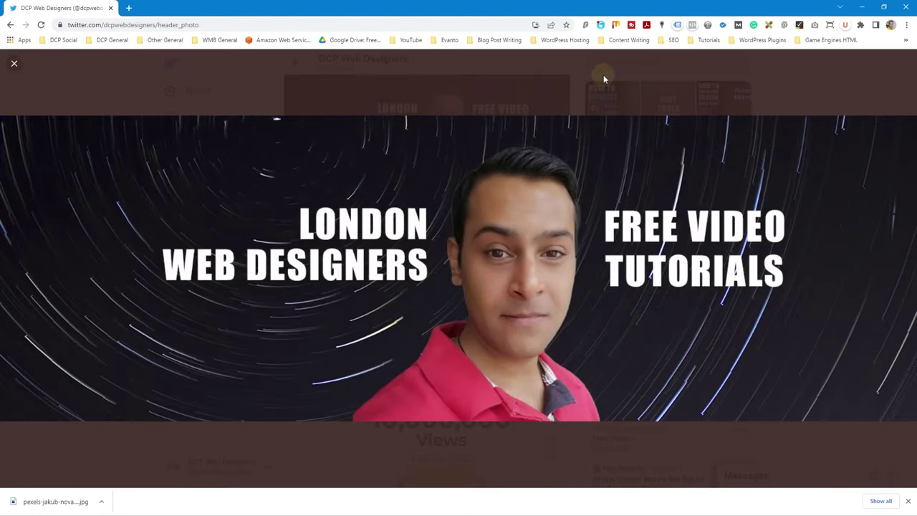
left_click(603, 75)
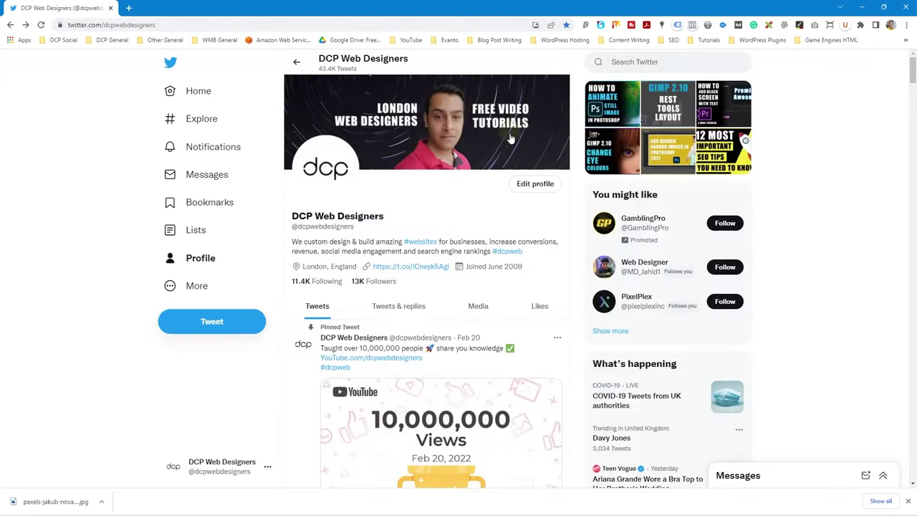
- Replace the profile header with the black banner image from the Original folder and save the profile
left_click(534, 181)
left_click(440, 186)
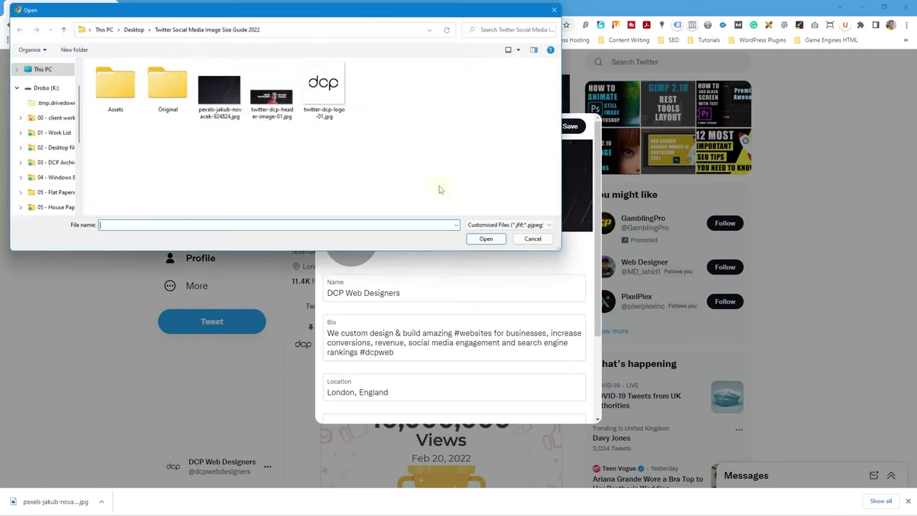
double_click(154, 93)
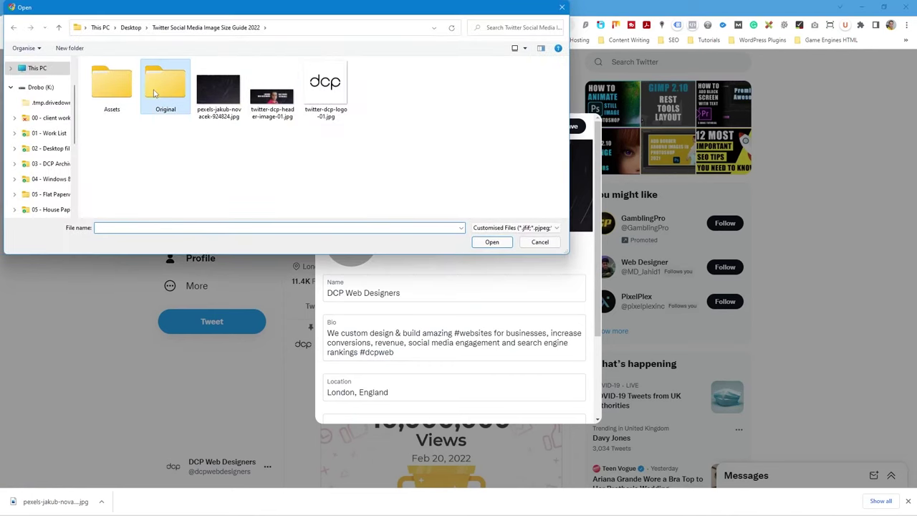
left_click(112, 92)
left_click(491, 241)
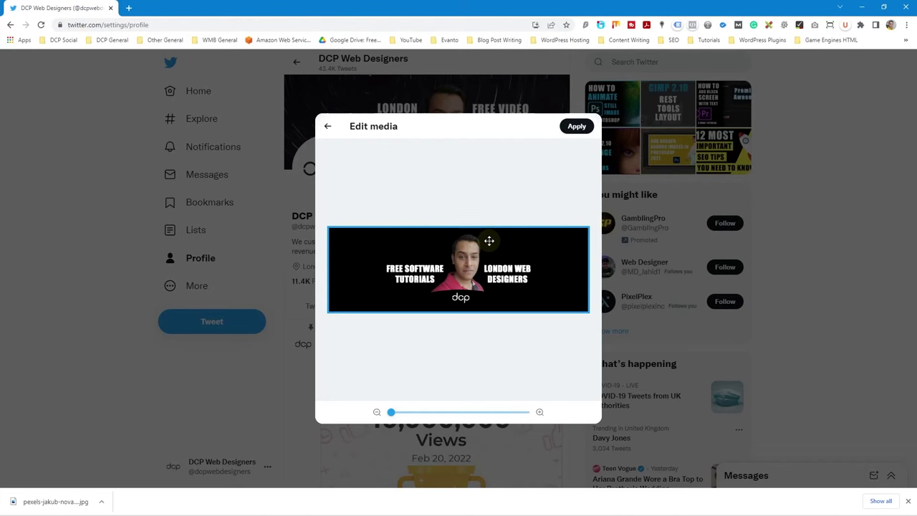
left_click(577, 127)
left_click(569, 127)
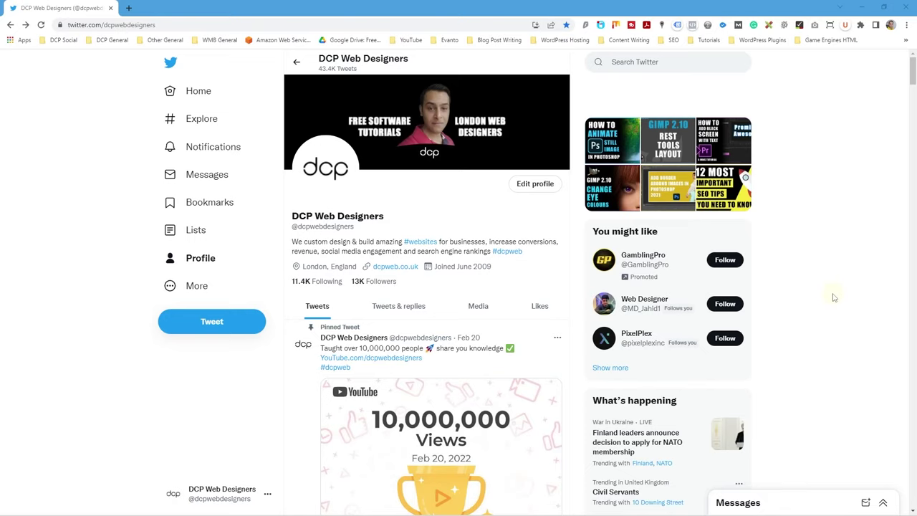
- Look through the profile's timeline to examine how images appear in its tweets
scroll(530, 196, "down", 10)
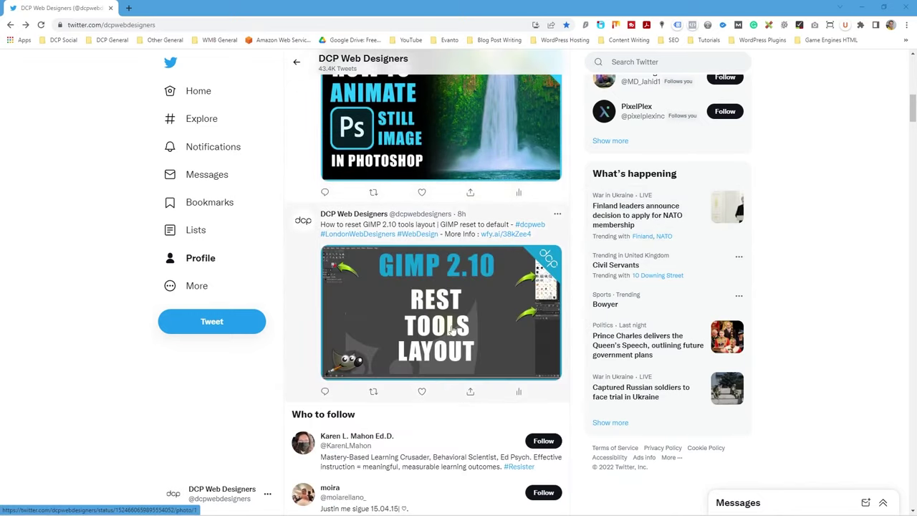
scroll(461, 324, "down", 10)
scroll(461, 324, "up", 20)
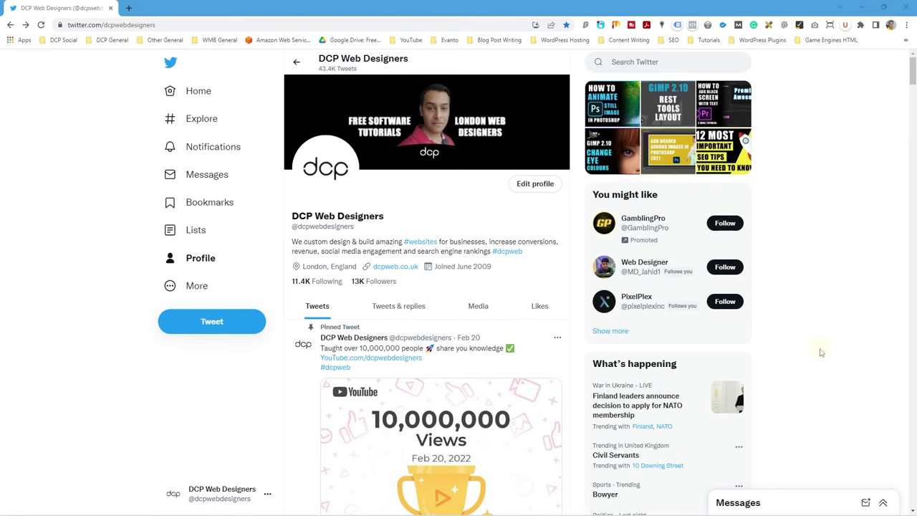
- Switch to Photoshop and create a new document 1200 px wide and 765 px high
key("super")
left_click(614, 505)
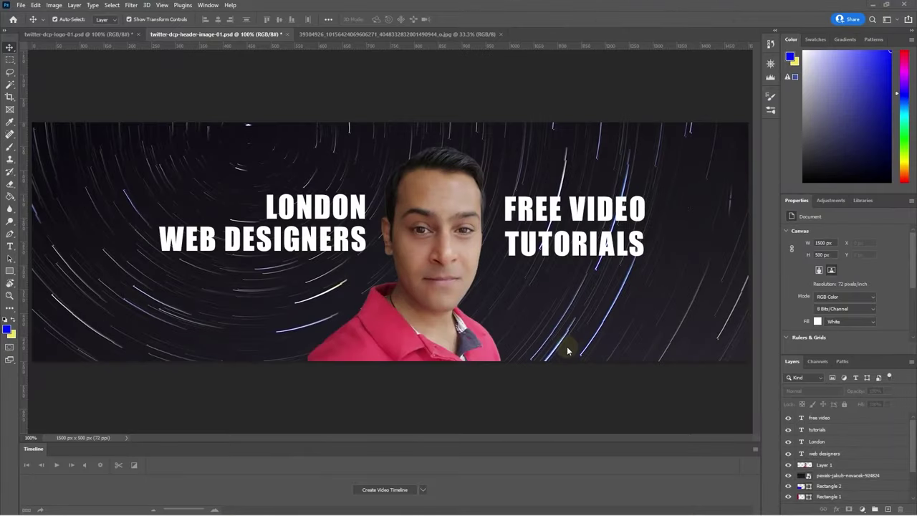
key("ctrl")
key("ctrl+n")
left_click(745, 136)
left_click_drag(750, 136, 718, 137)
type("12")
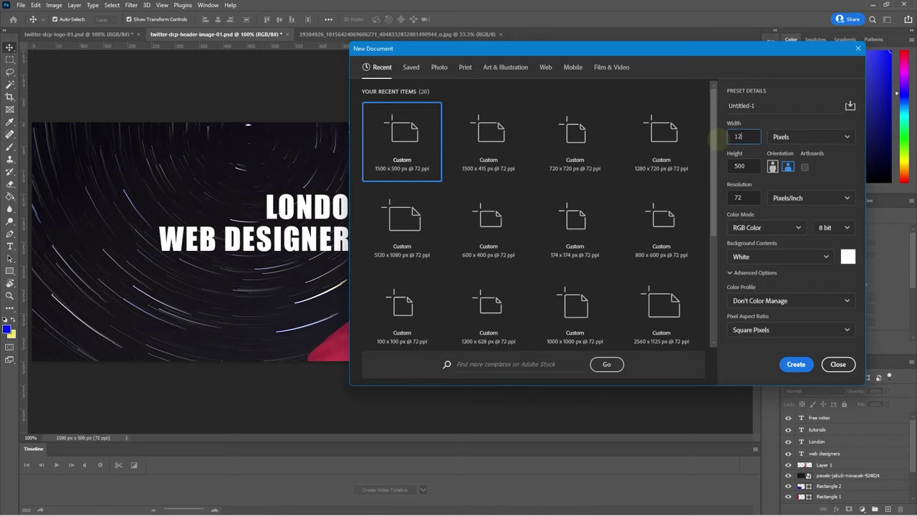
type("00")
key("Tab")
type("765")
left_click(796, 365)
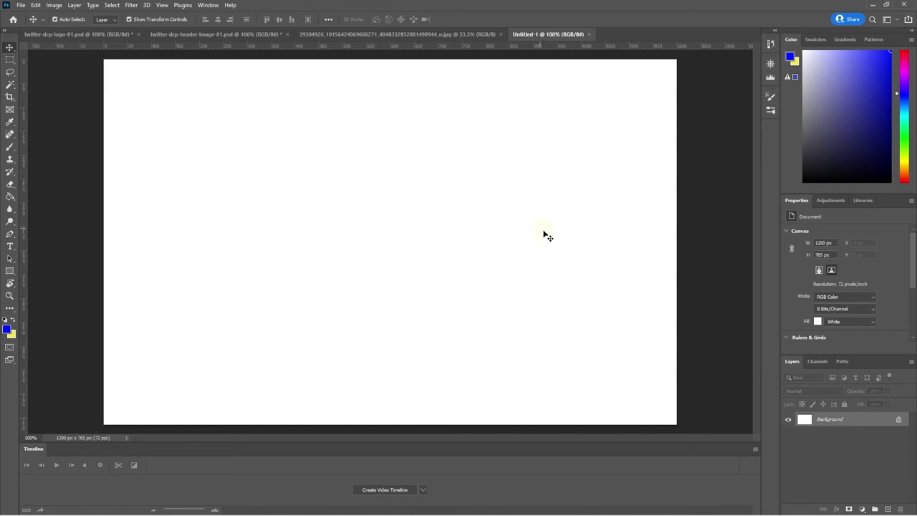
- Switch to Chrome, load dcpweb.co.uk in a new tab and go to the site's portfolio page
key("super")
left_click(776, 509)
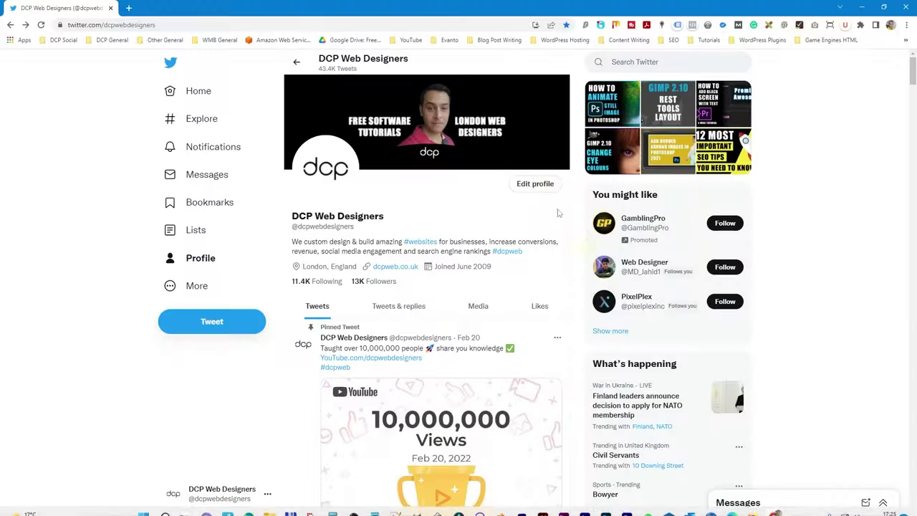
left_click(128, 8)
type("dc")
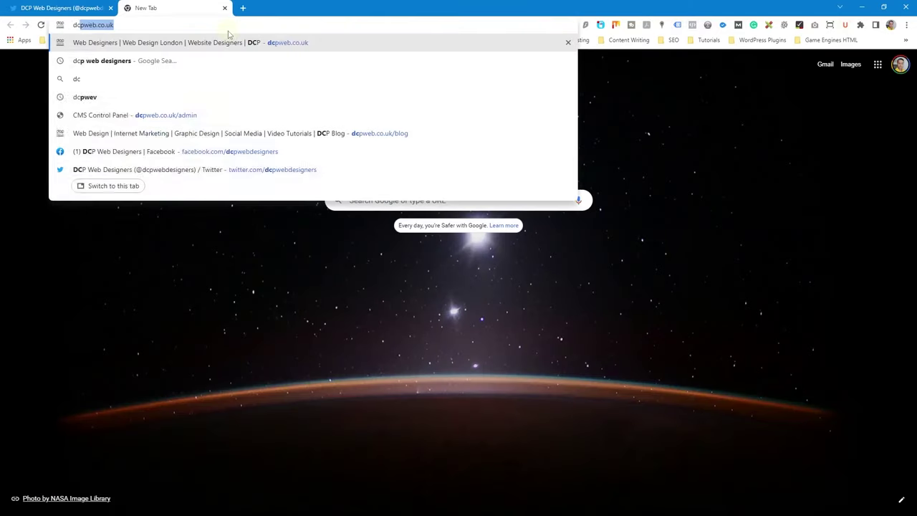
key("Return")
left_click(467, 64)
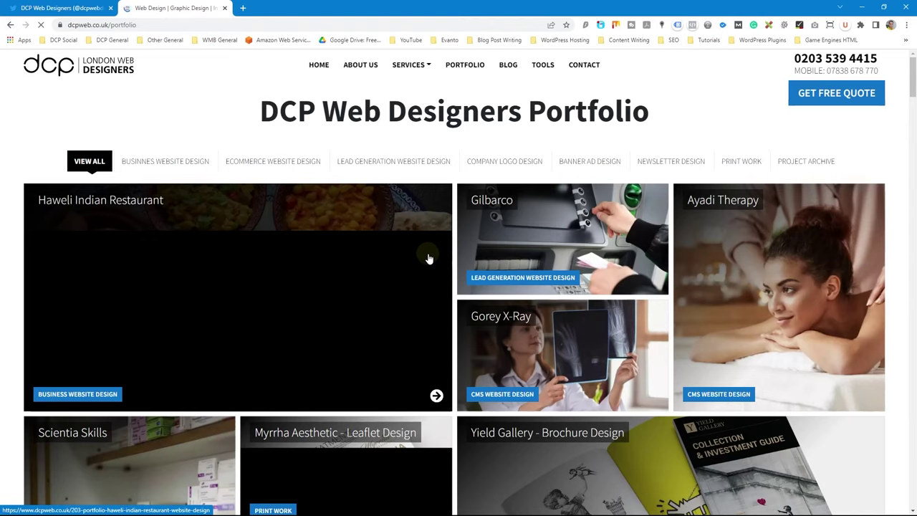
- Find the Ardentity project in the portfolio and open its page at the mockup images
scroll(579, 250, "down", 3)
scroll(583, 252, "up", 3)
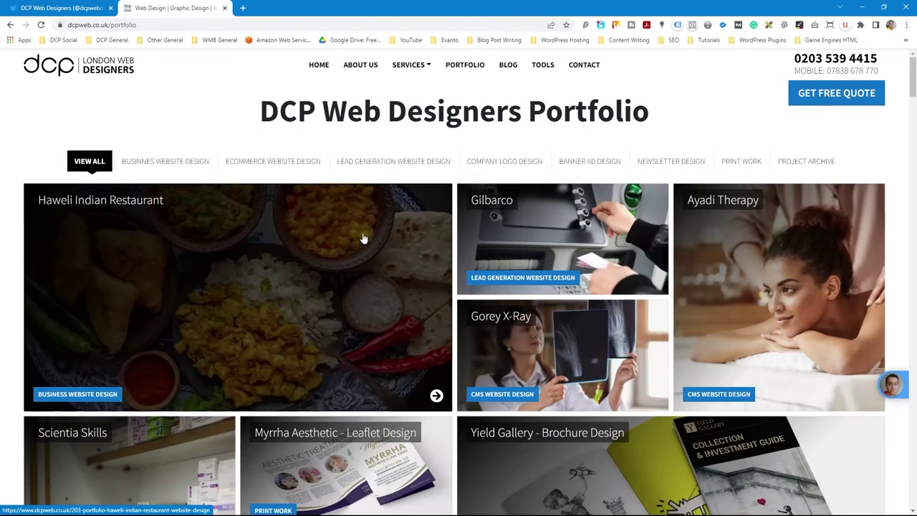
scroll(363, 238, "down", 12)
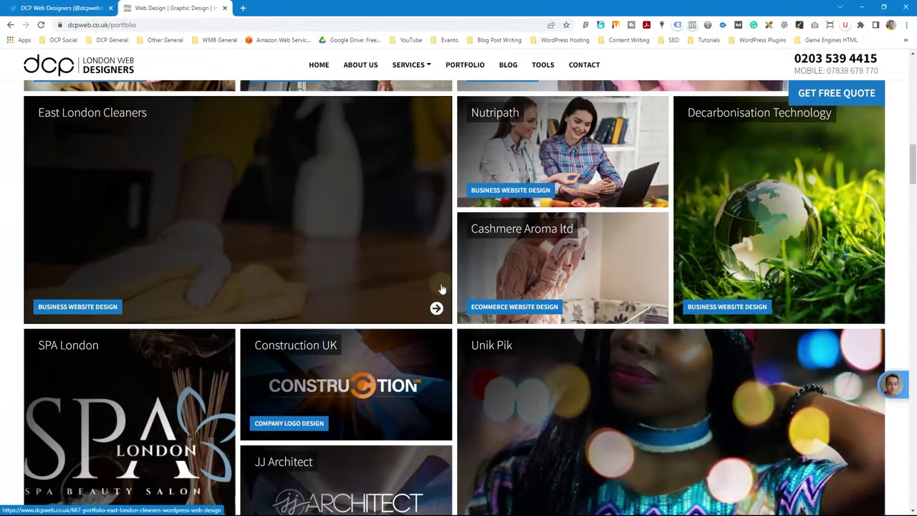
scroll(442, 289, "down", 6)
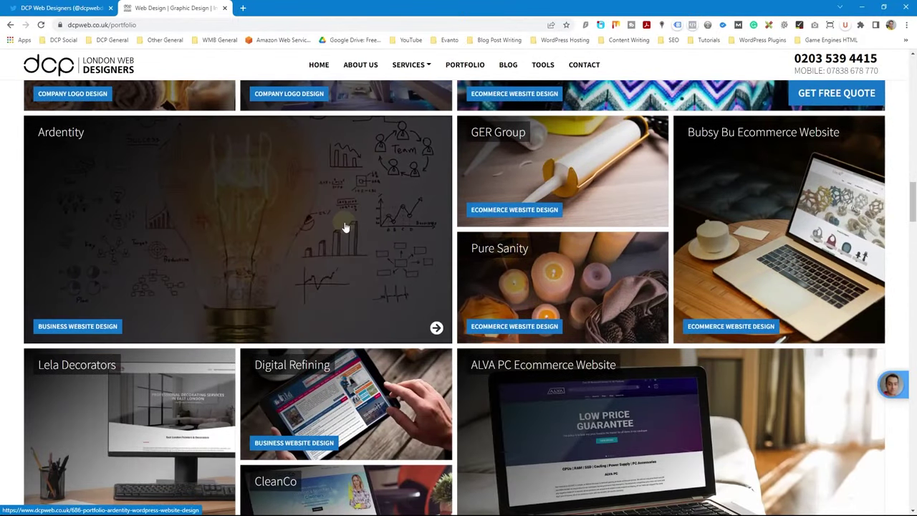
left_click(345, 228)
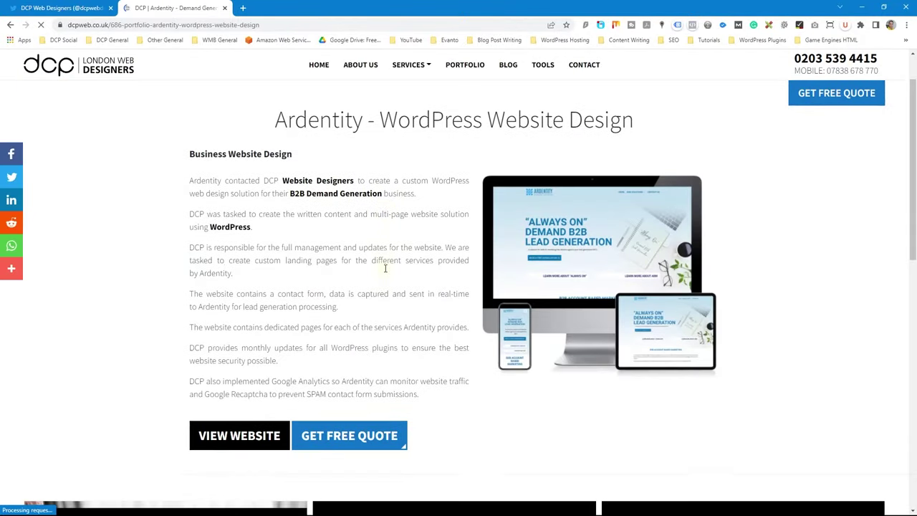
scroll(385, 269, "down", 5)
- Save the tablet mockup picture from the Ardentity page into the Twitter Social Media Image Size Guide 2022 folder
left_click_drag(340, 19, 1, 88)
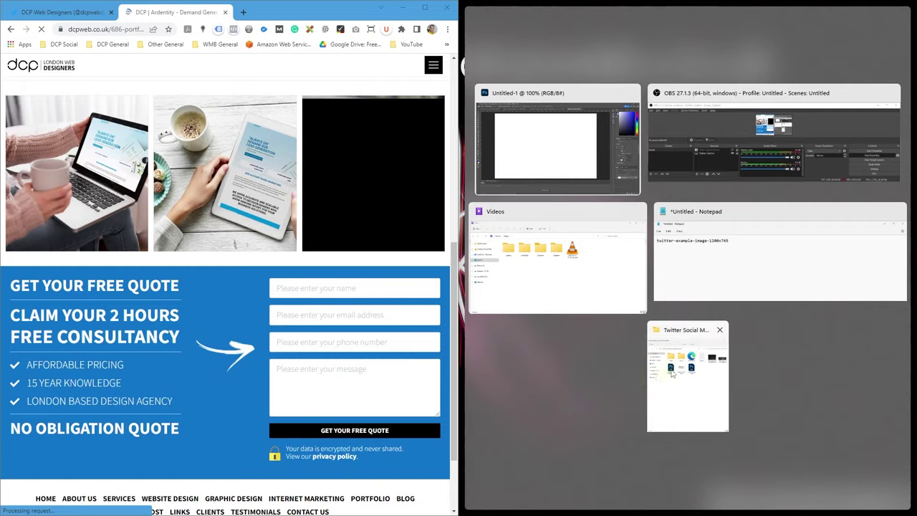
left_click(677, 384)
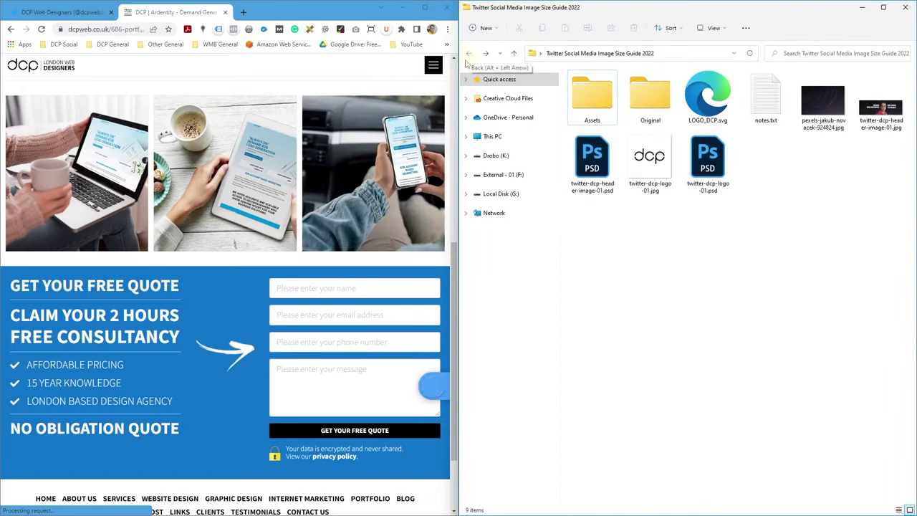
scroll(244, 203, "up", 1)
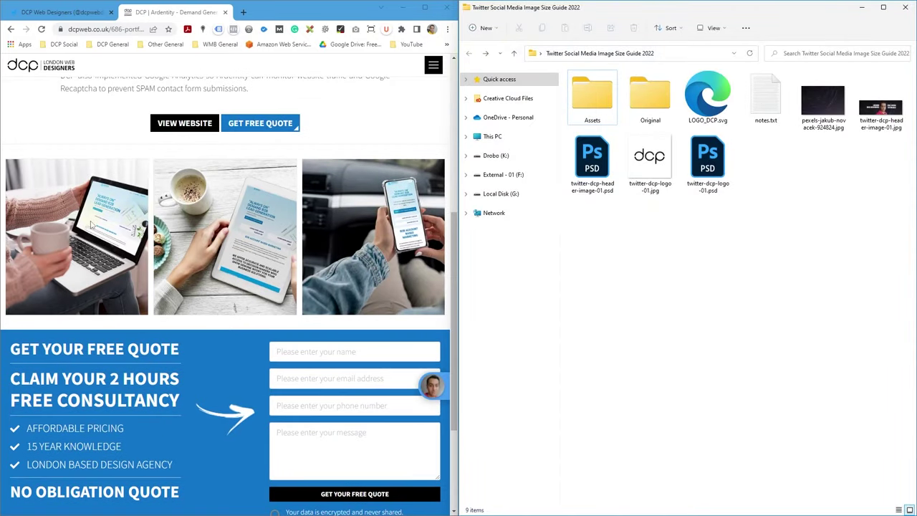
left_click_drag(226, 221, 677, 301)
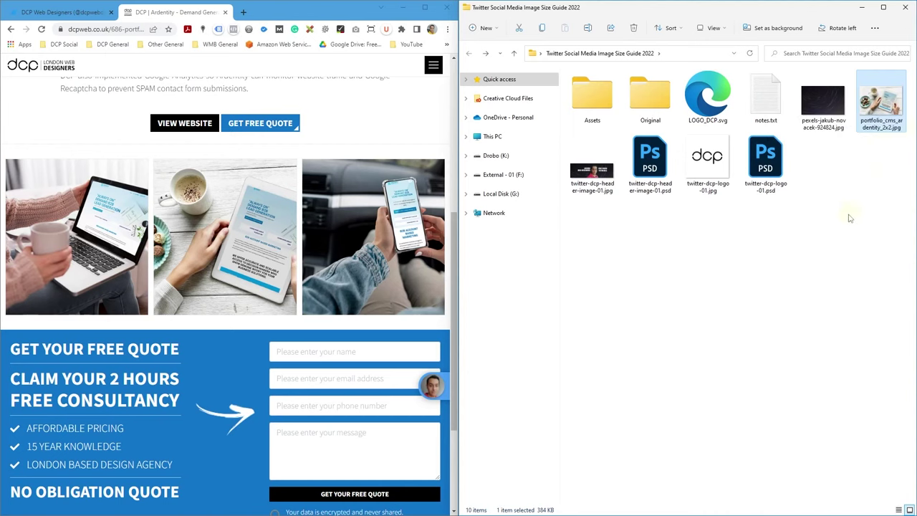
- Place portfolio_cms_ardentity_2x2.jpg in the 1200 x 765 px Photoshop document and scale it to about 101.79% so it covers the canvas
left_click(402, 8)
left_click_drag(868, 105, 352, 182)
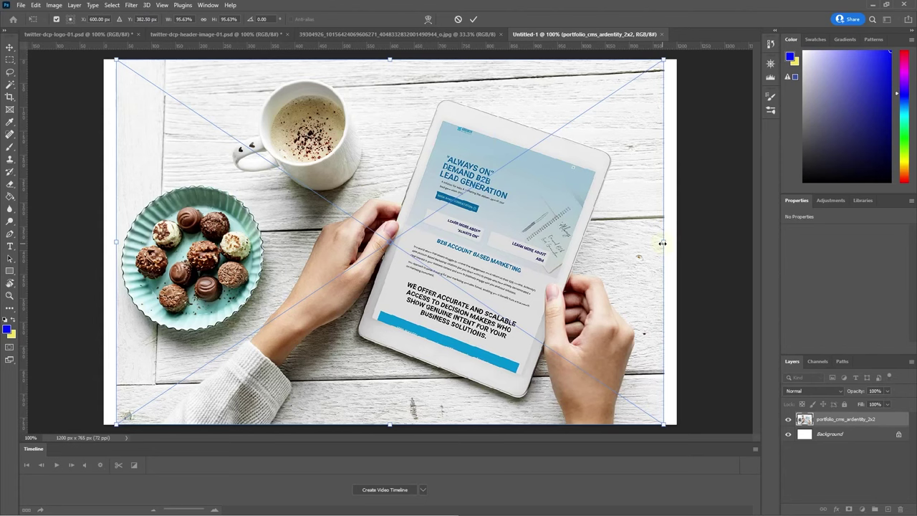
left_click_drag(662, 244, 681, 244)
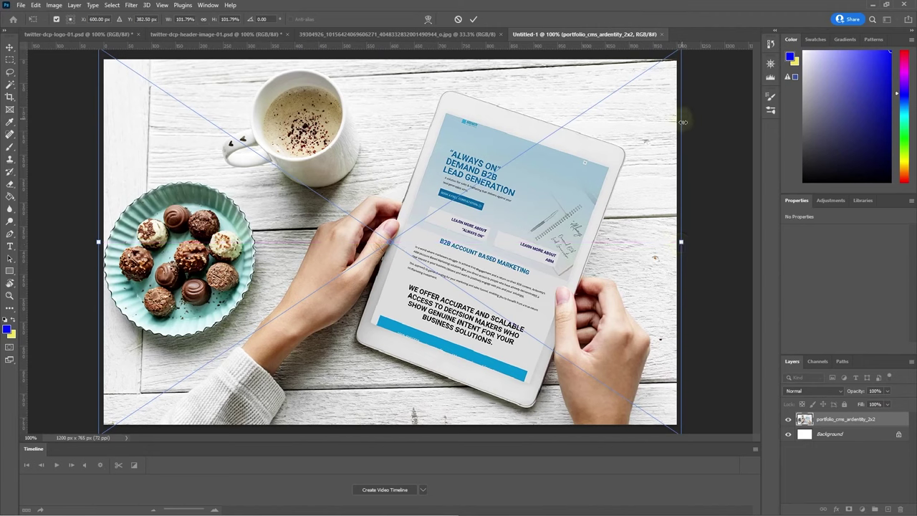
left_click(473, 19)
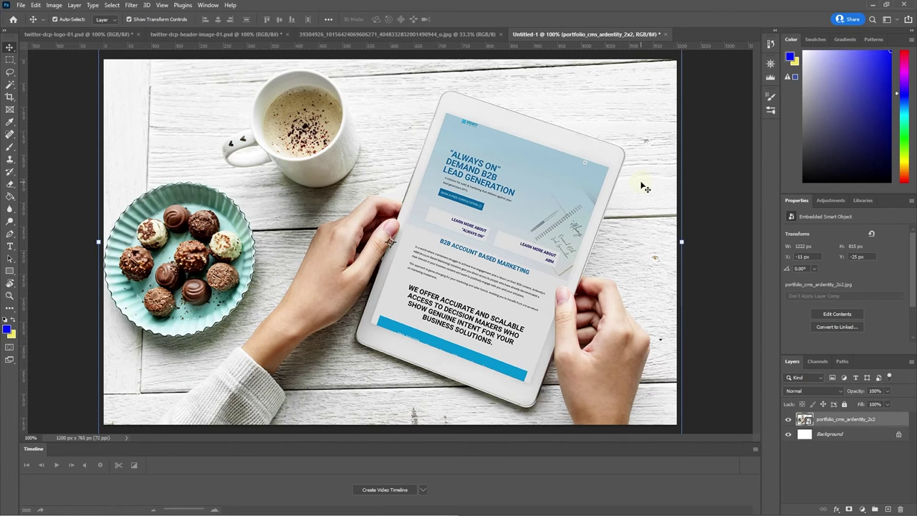
- Nudge the placed tablet picture up 12 px to Y -37 px and deselect it
key("shift+Up")
key("Up")
key("Up")
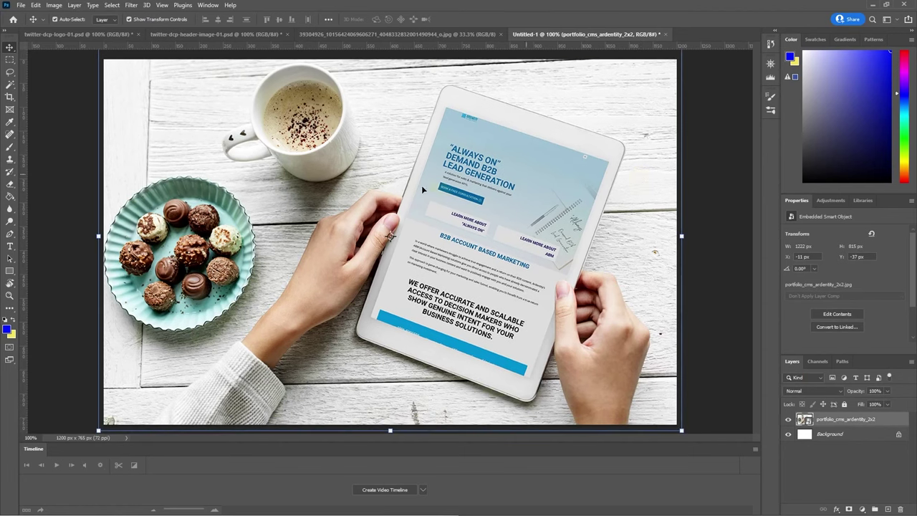
left_click(706, 154)
- Export the image as a 1200 x 765 px JPG named twitter-single-image-post-example-01 in the Twitter Social Media Image Size Guide 2022 folder
key("alt+shift+ctrl+w")
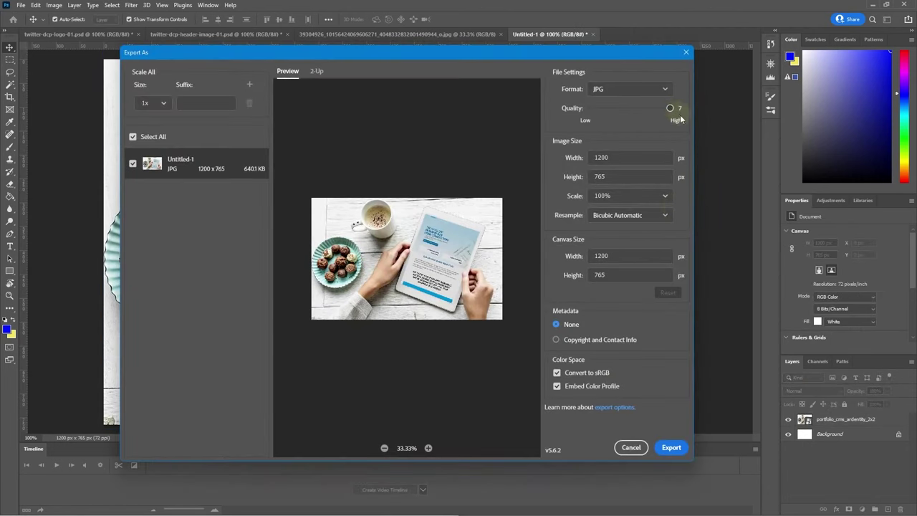
left_click(672, 447)
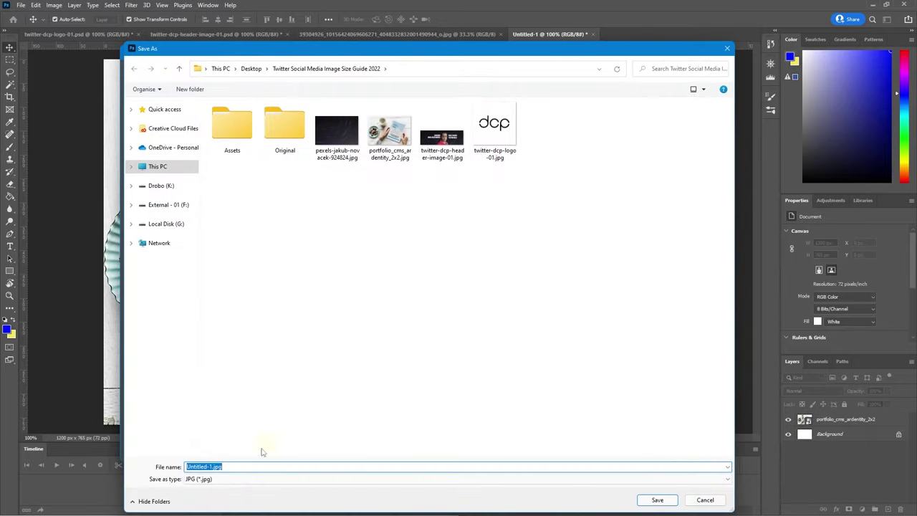
type("twit")
key("BackSpace")
key("BackSpace")
key("BackSpace")
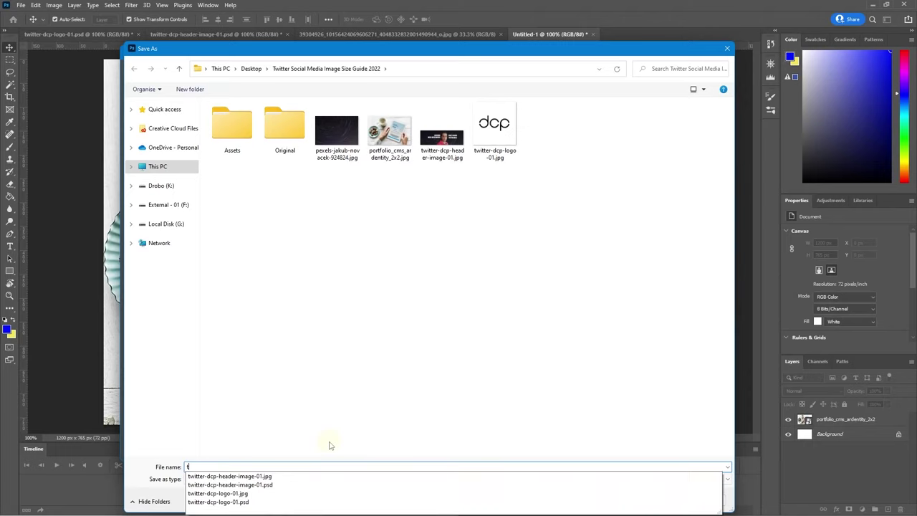
type("witter-single-image-post-exampl")
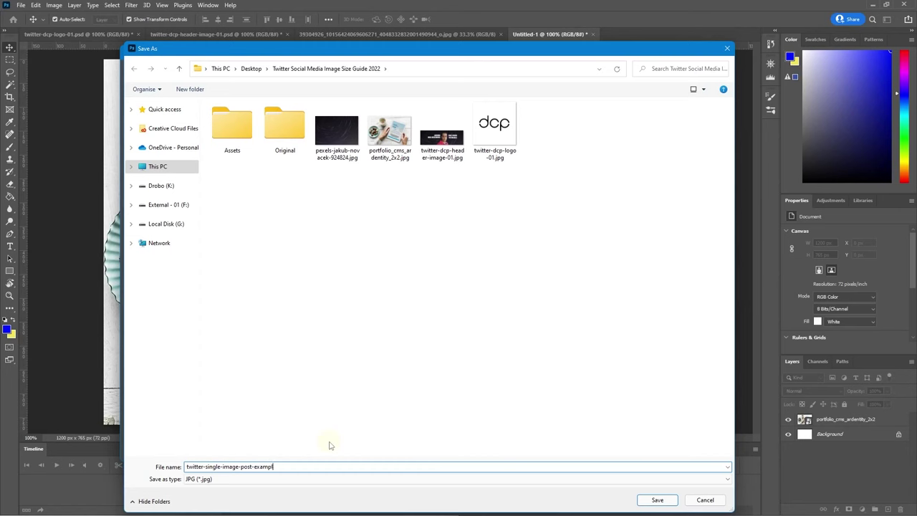
type("01")
key("Return")
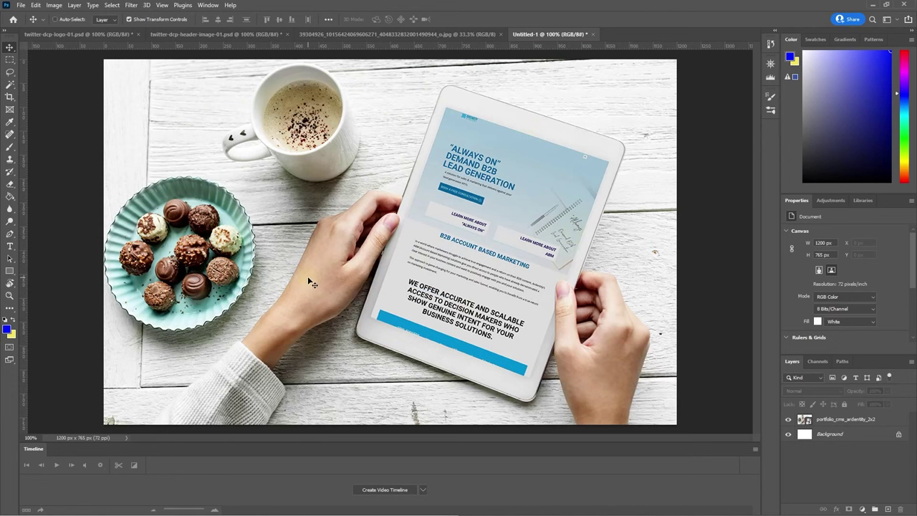
- Save the document on the computer as a Photoshop file named twitter-single-image-post-example-template-01
key("ctrl+shift+s")
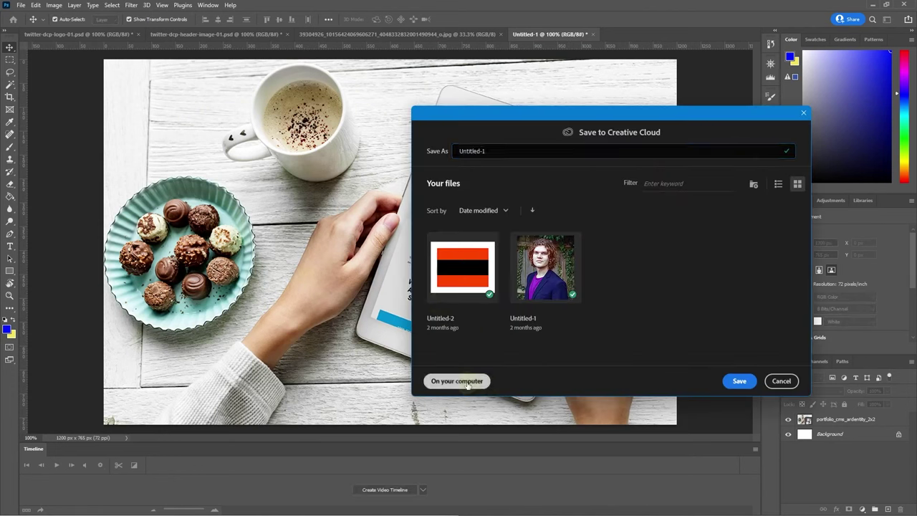
left_click(457, 379)
left_click(496, 315)
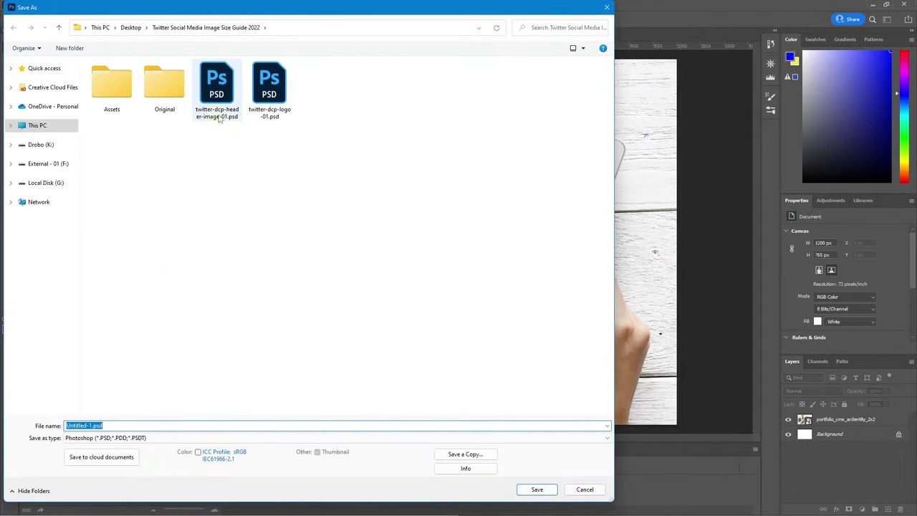
type("tw")
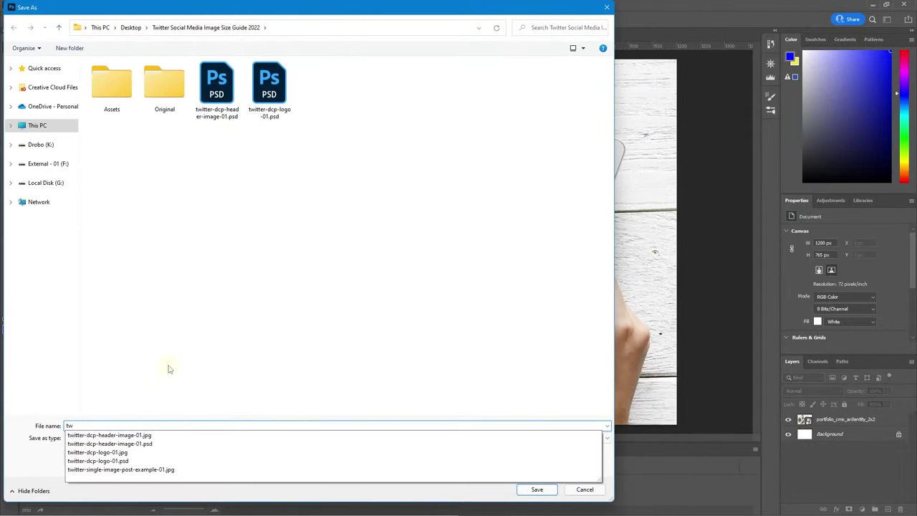
key("Down")
key("Down")
key("Down")
key("Down")
key("Down")
key("Down")
key("Up")
key("BackSpace")
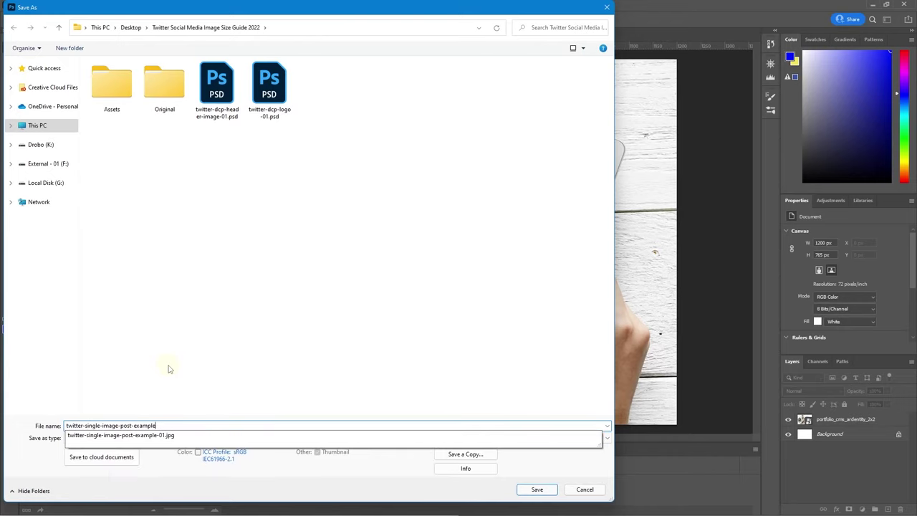
type("-template-01")
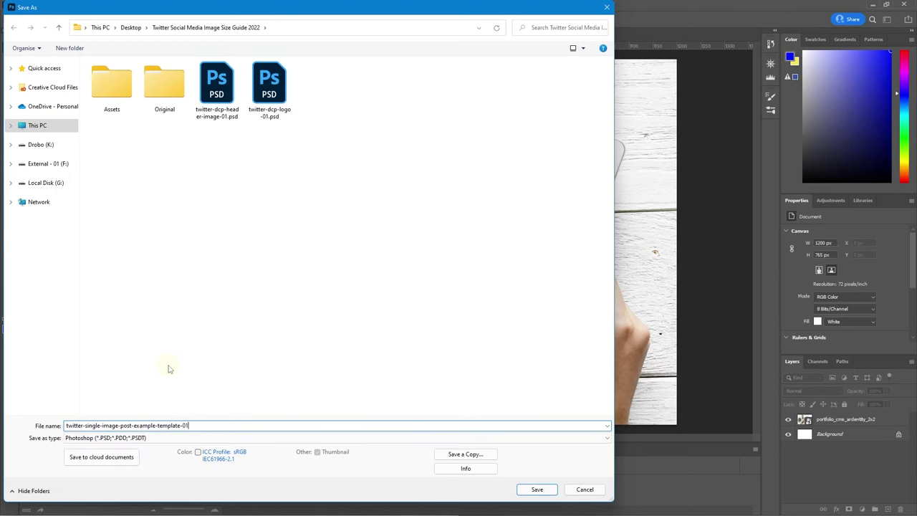
key("Return")
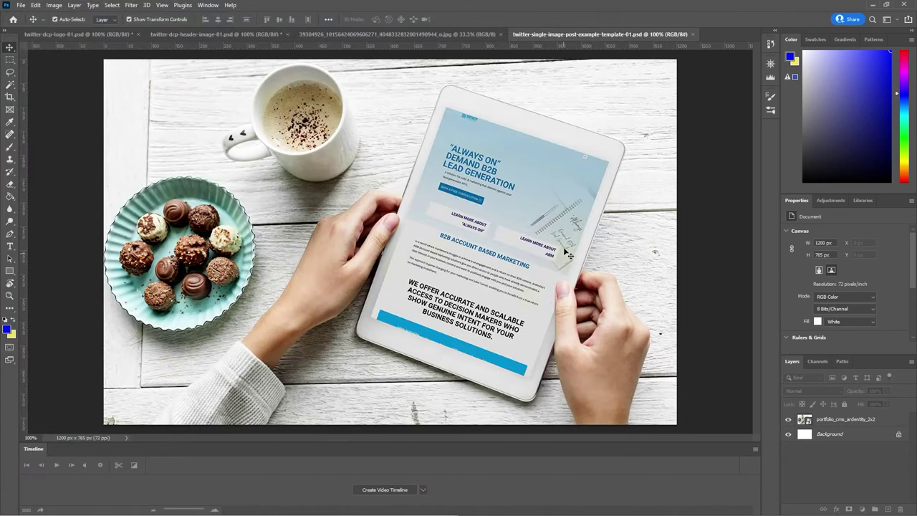
left_click(559, 252)
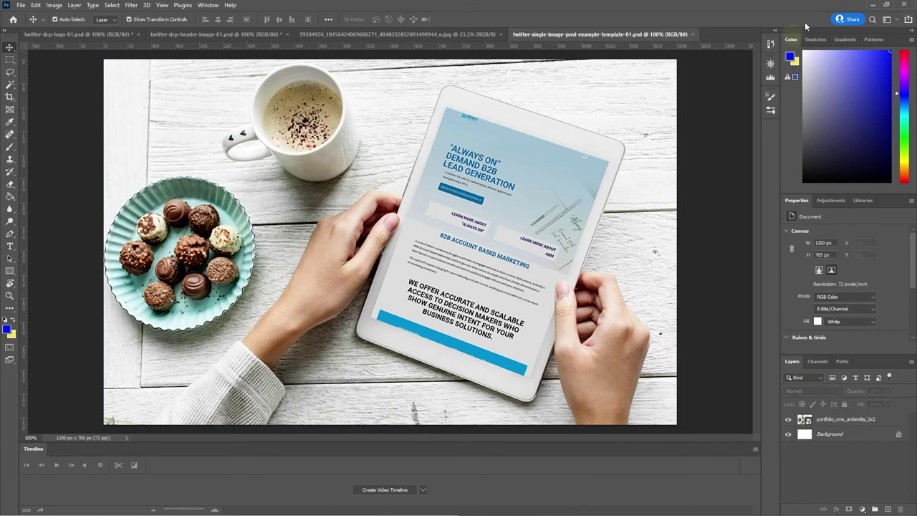
- Switch to Chrome, return to the DCP Web Designers Twitter profile and start a new tweet
left_click(869, 5)
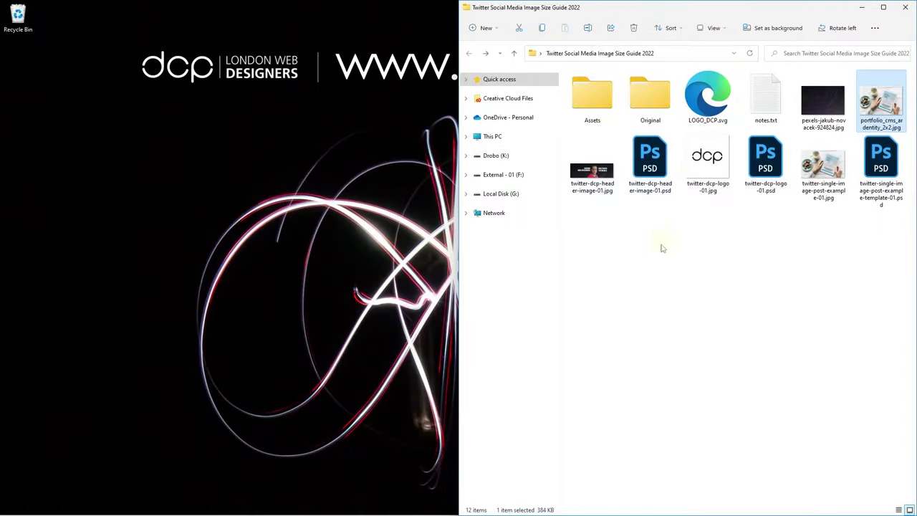
key("super+Tab")
key("Return")
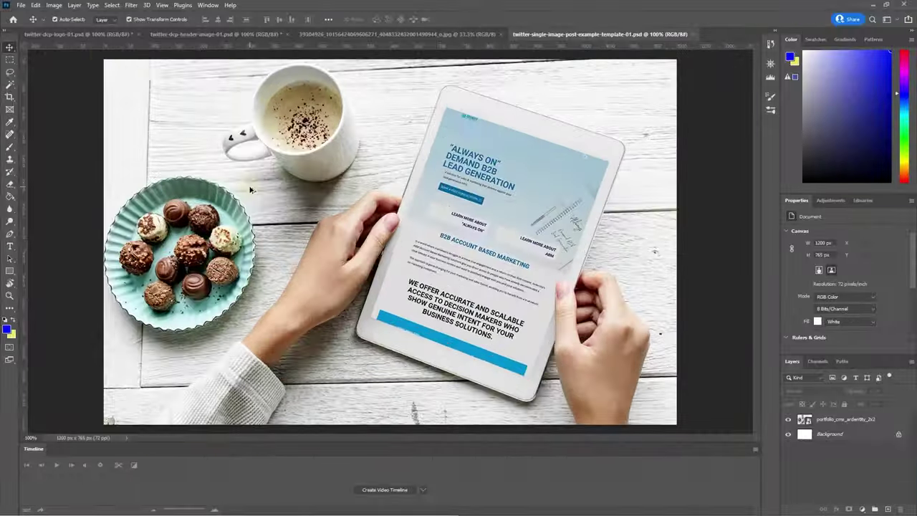
key("alt+Tab")
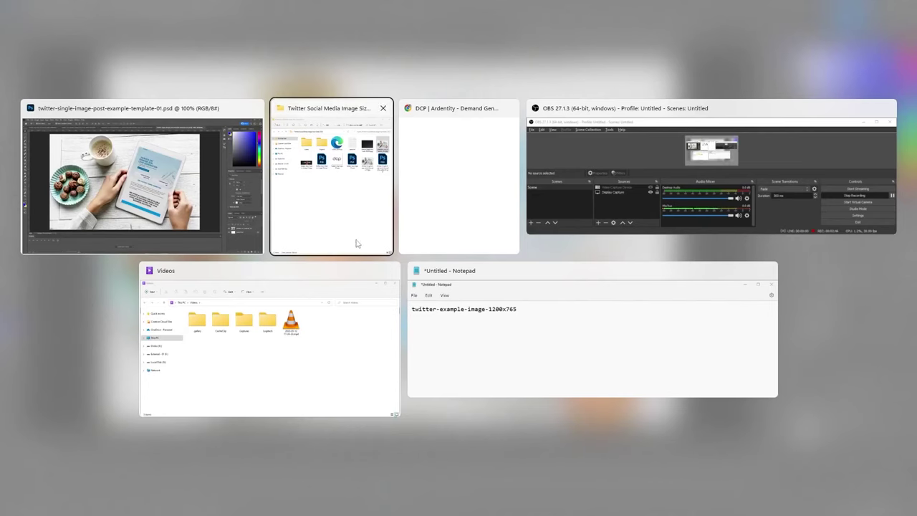
left_click(488, 223)
left_click(424, 7)
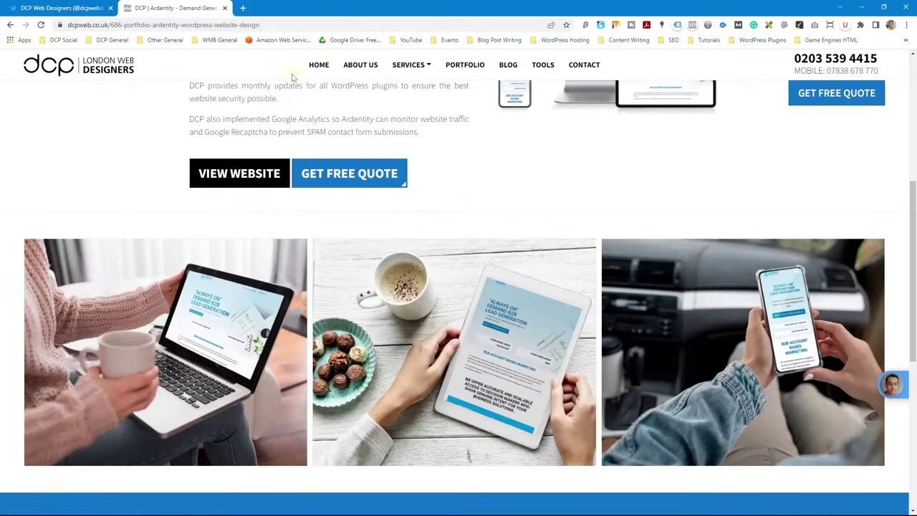
scroll(215, 108, "up", 5)
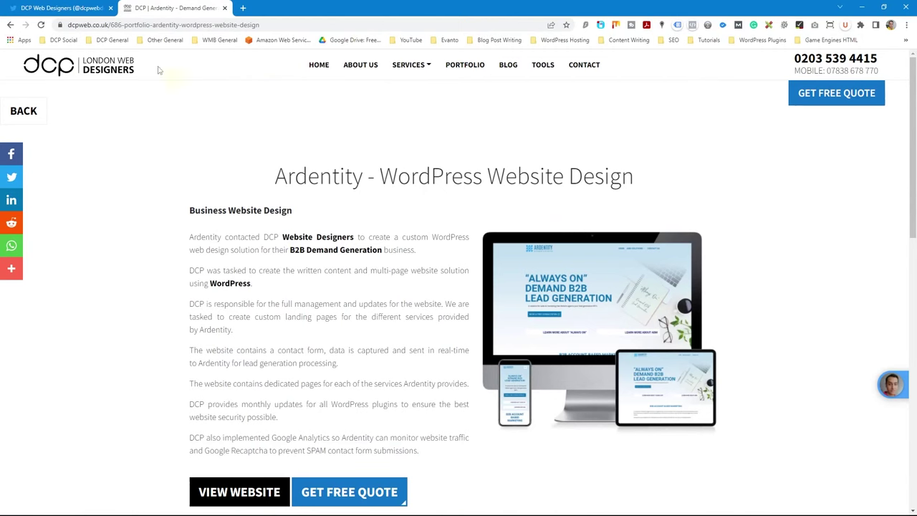
left_click(43, 8)
left_click(199, 323)
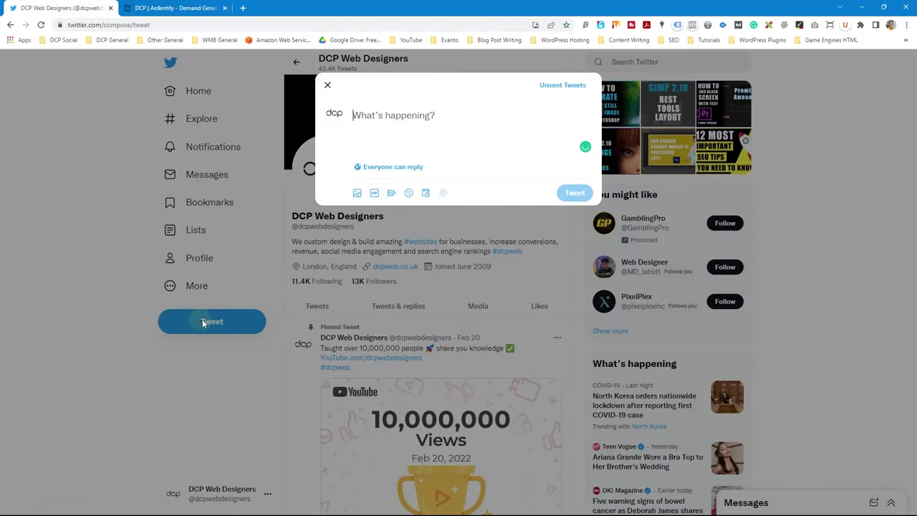
- Attach twitter-single-image-post-example-01.jpg from the project folder to the new tweet
key("alt+Tab")
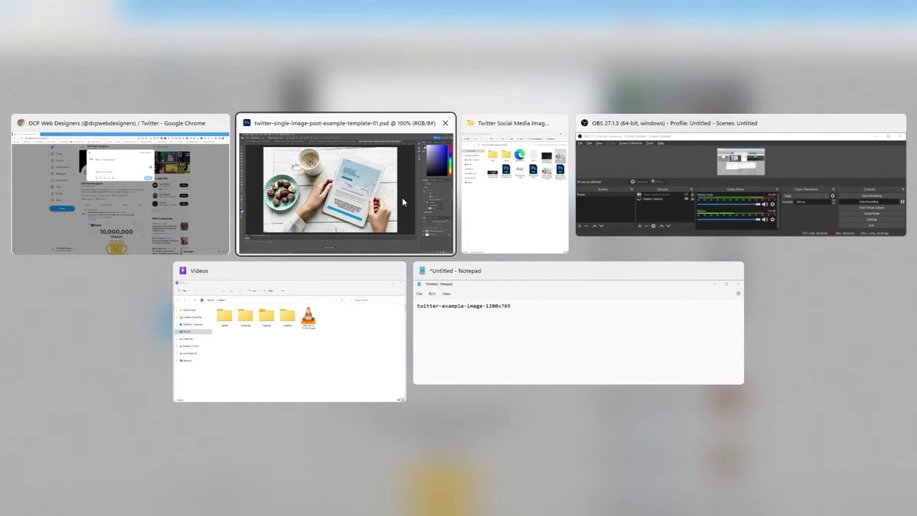
left_click(527, 199)
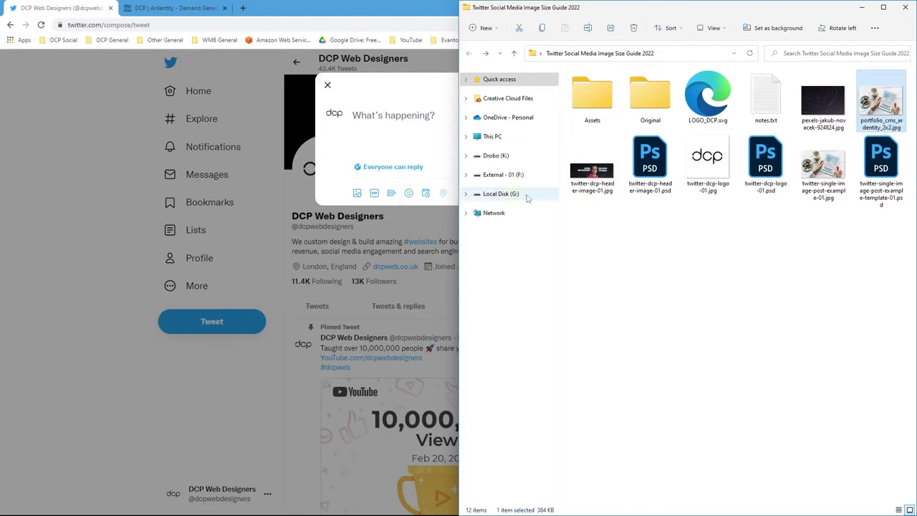
left_click(825, 172)
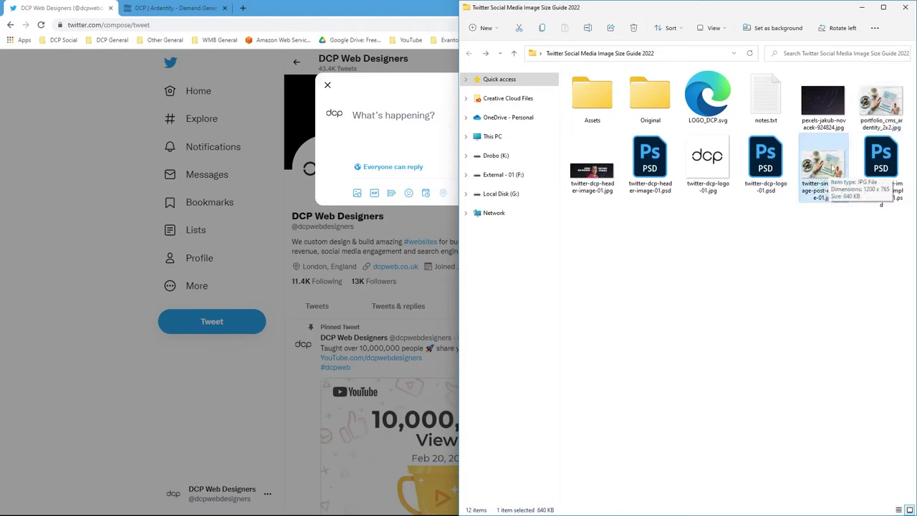
left_click_drag(832, 167, 388, 142)
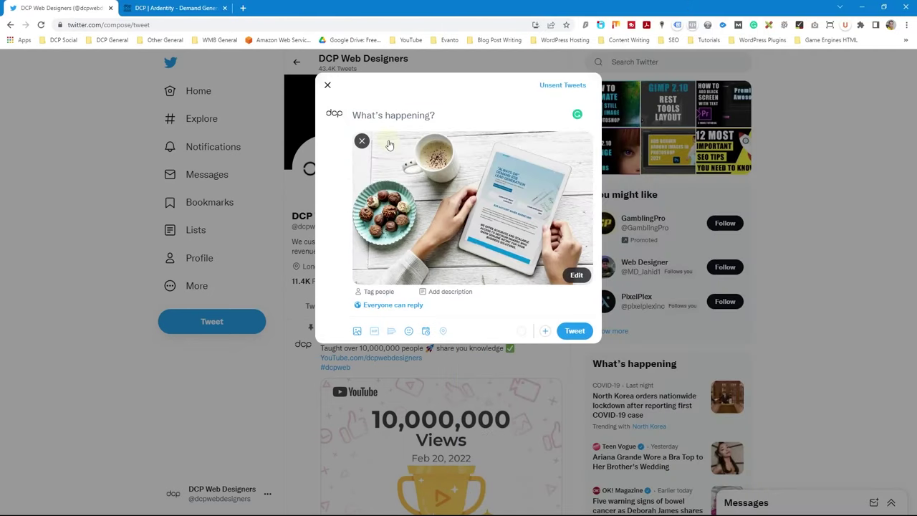
- Copy the heading "Ardentity - WordPress Website Design" from the portfolio page into the tweet and start a new line below it
left_click(166, 8)
left_click_drag(277, 176, 642, 189)
key("ctrl+c")
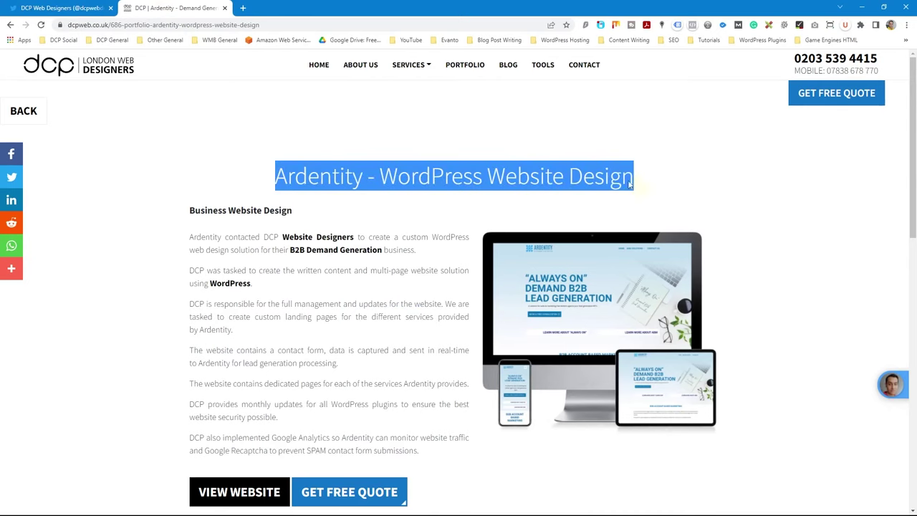
left_click(81, 10)
key("ctrl+v")
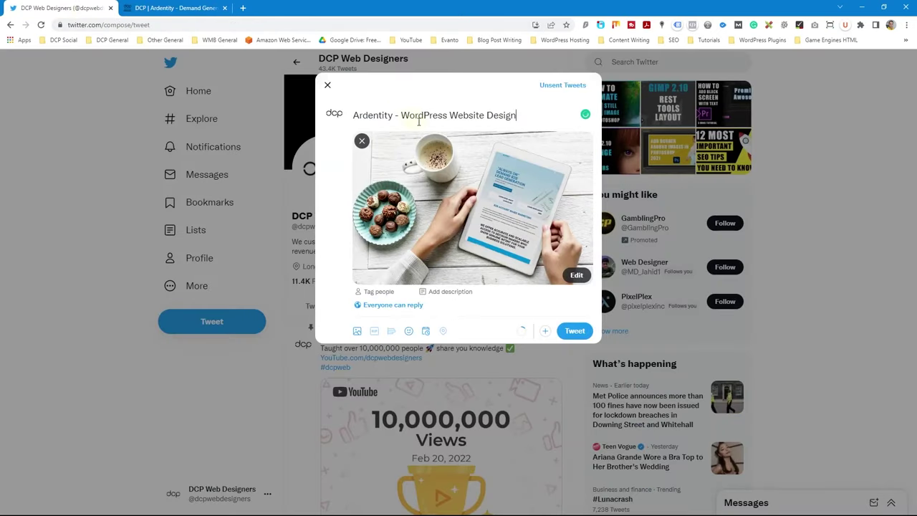
key("Return")
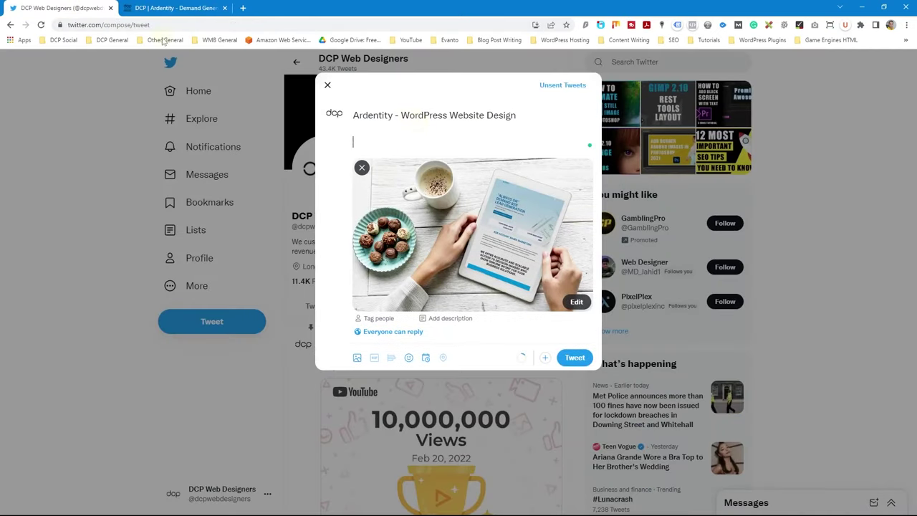
- Copy the portfolio page's first paragraph, about Ardentity contacting DCP, into the tweet below the heading and add a blank line after it
left_click(172, 8)
left_click_drag(258, 288, 190, 241)
left_click_drag(416, 251, 189, 240)
key("ctrl+c")
left_click(61, 7)
left_click(409, 143)
key("ctrl+v")
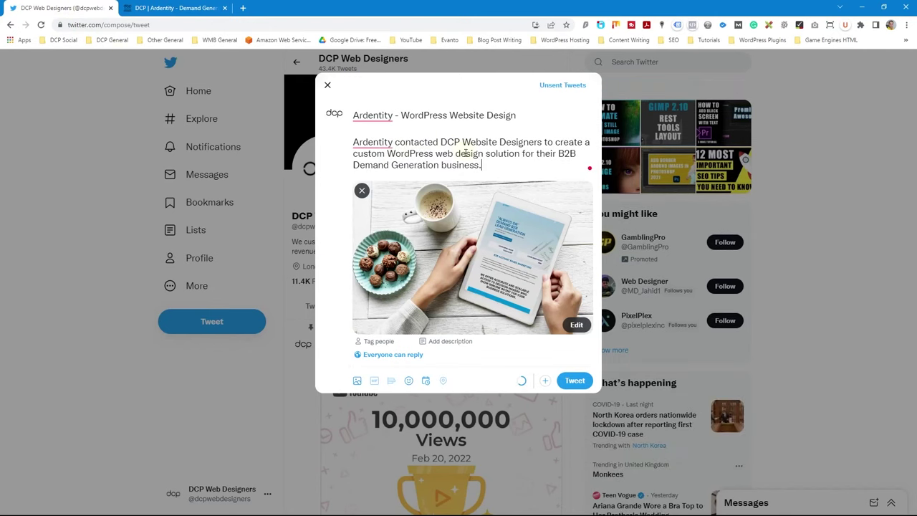
key("Return")
key("Return")
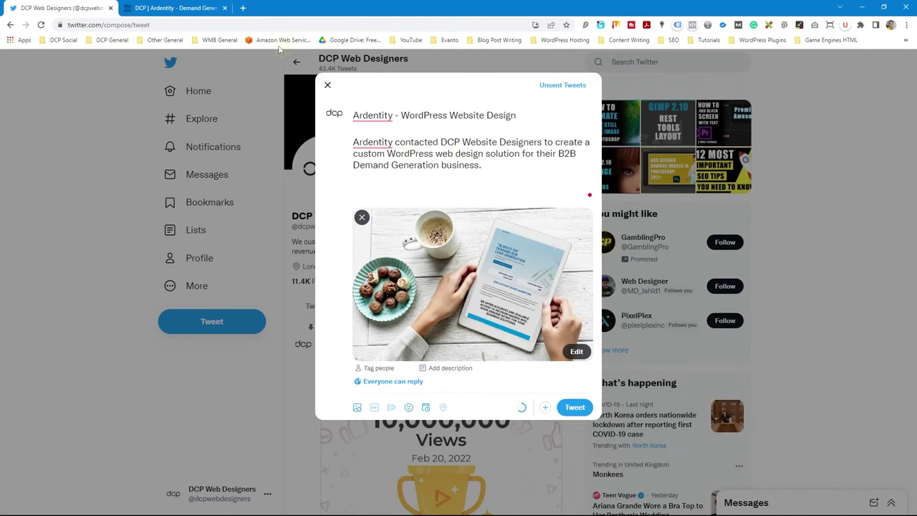
- Copy the Ardentity portfolio page's address and add it to the tweet after the text "View Project Details:"
left_click(175, 8)
left_click(194, 25)
left_click(61, 8)
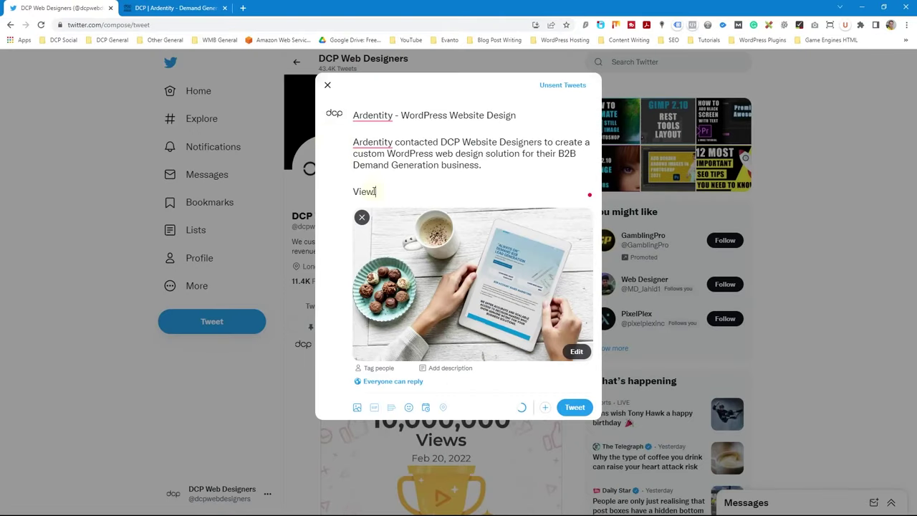
type("pr")
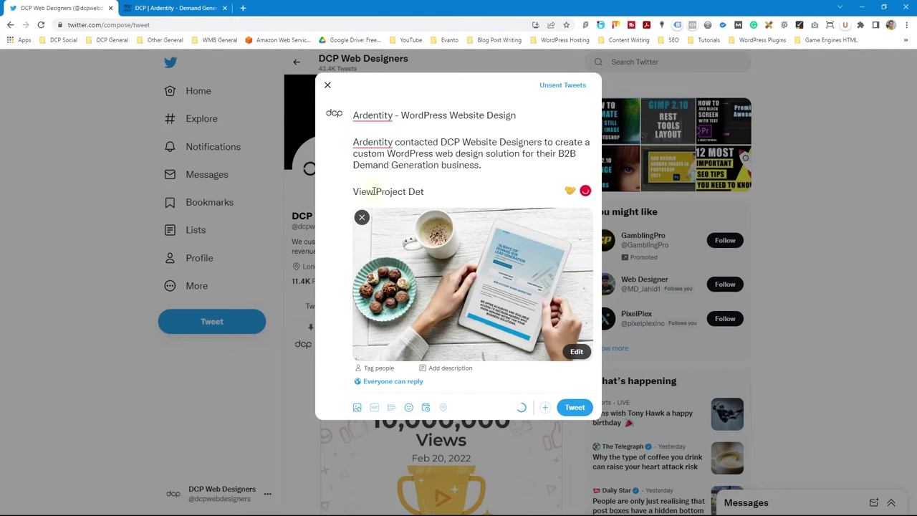
key("ctrl+v")
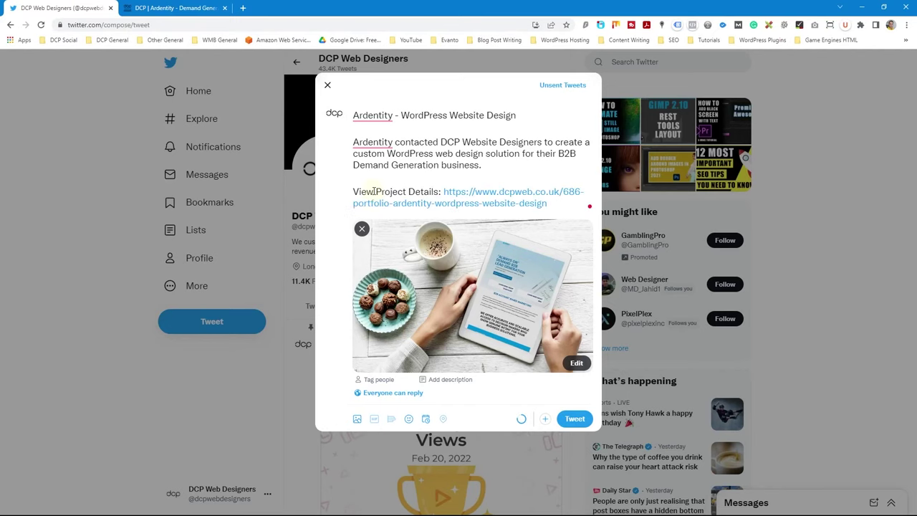
- Add the hashtags #dcweb and #webdesigners below a blank line at the end of the tweet and publish it
key("Return")
key("Return")
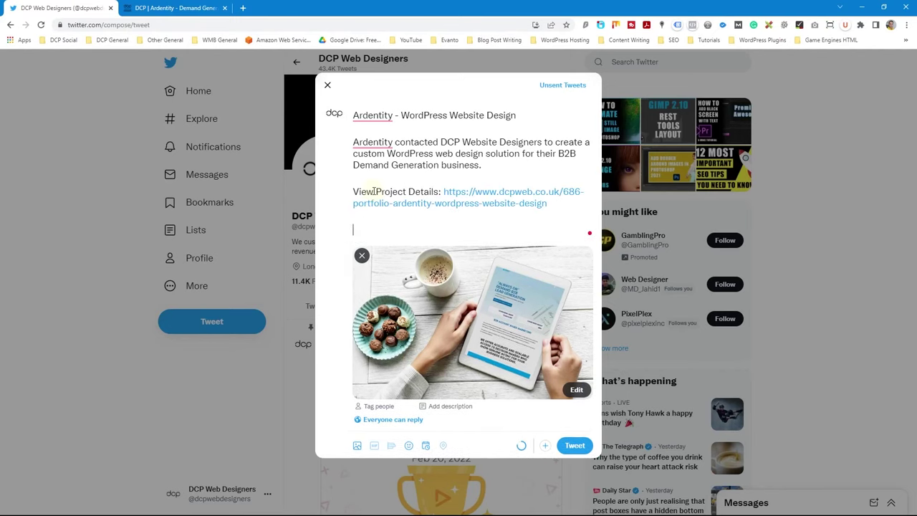
type("#dcweb #webdesigners")
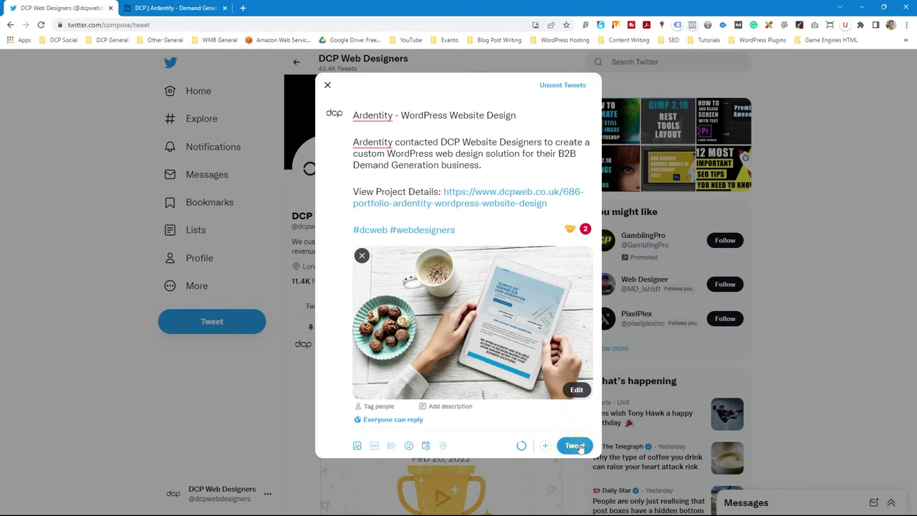
left_click(575, 447)
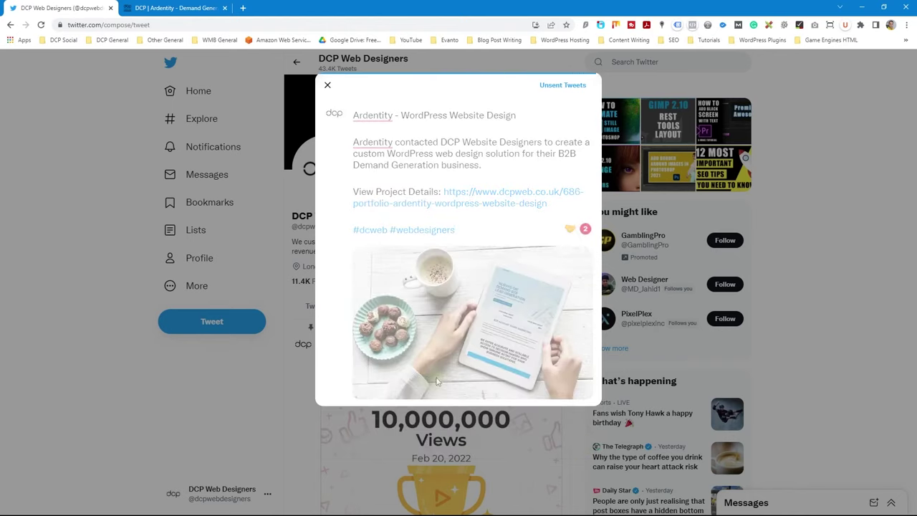
- Examine the published Ardentity tweet on its own page and in the profile timeline, including its picture at full size
scroll(451, 315, "down", 3)
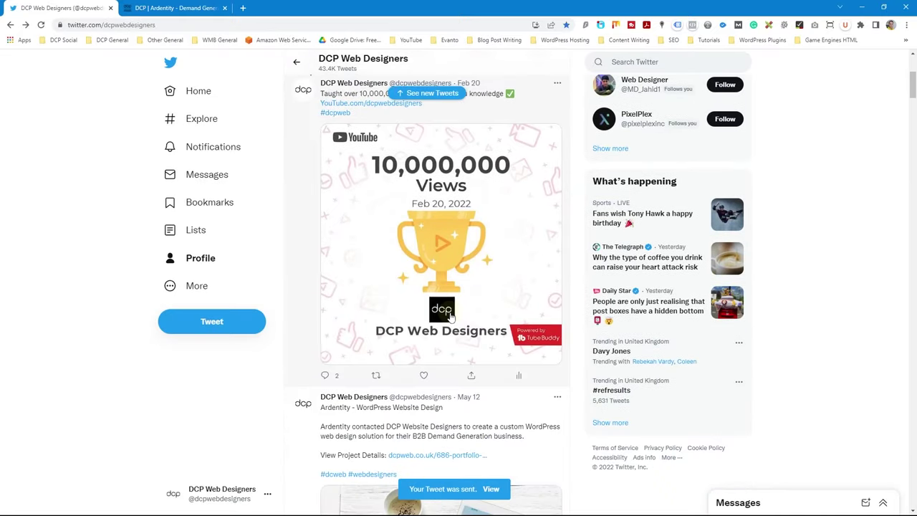
scroll(452, 317, "up", 4)
left_click(490, 488)
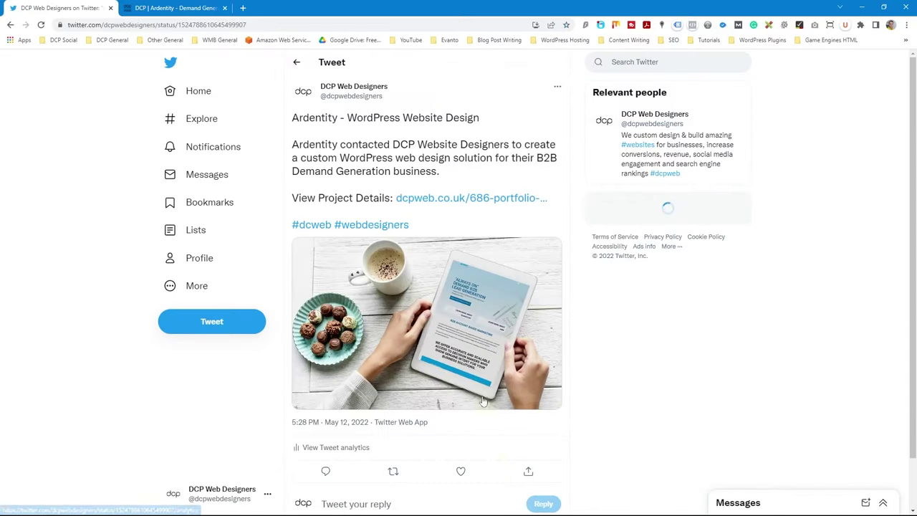
left_click(192, 258)
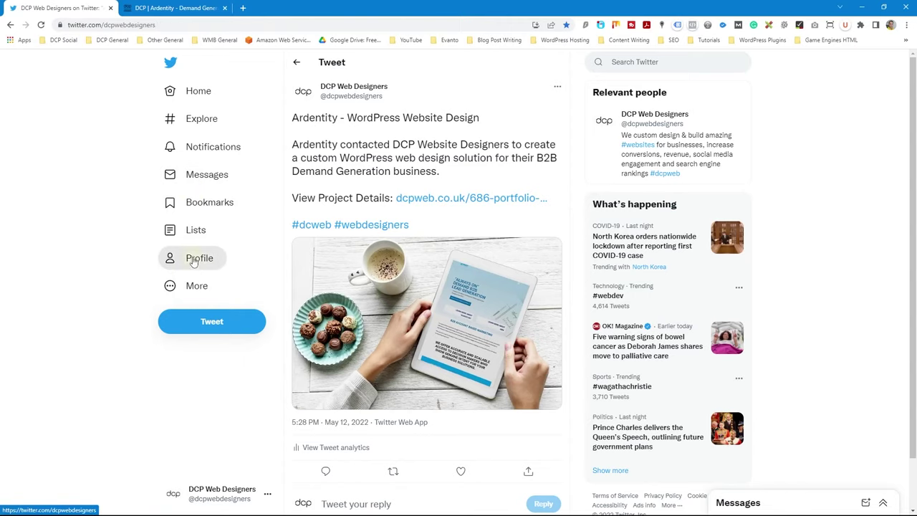
scroll(387, 259, "down", 8)
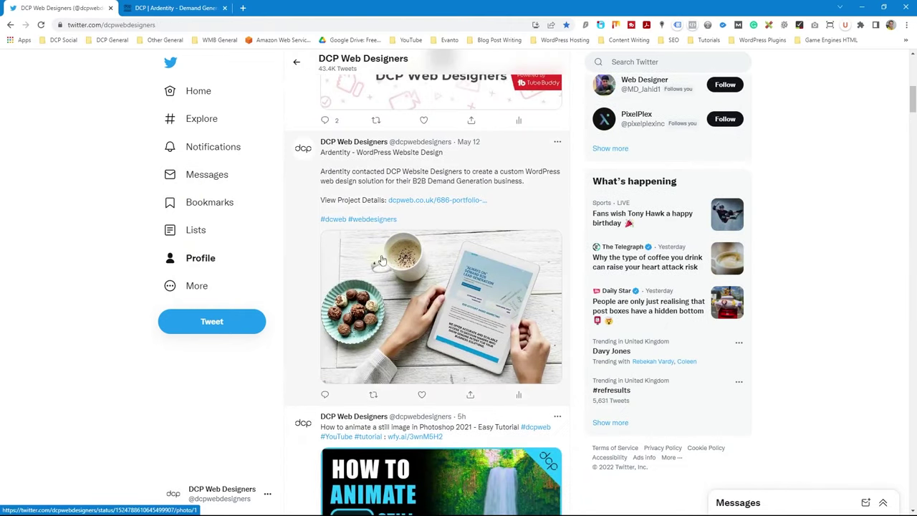
left_click(472, 295)
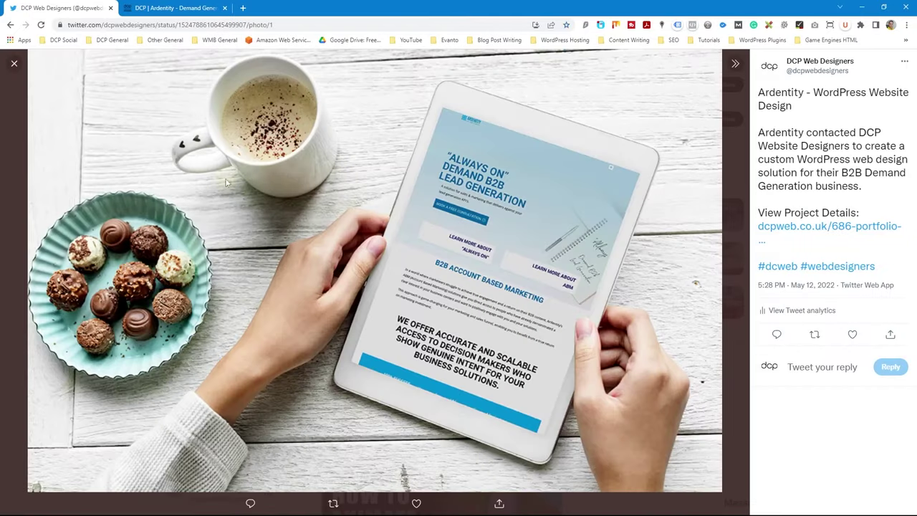
left_click(14, 63)
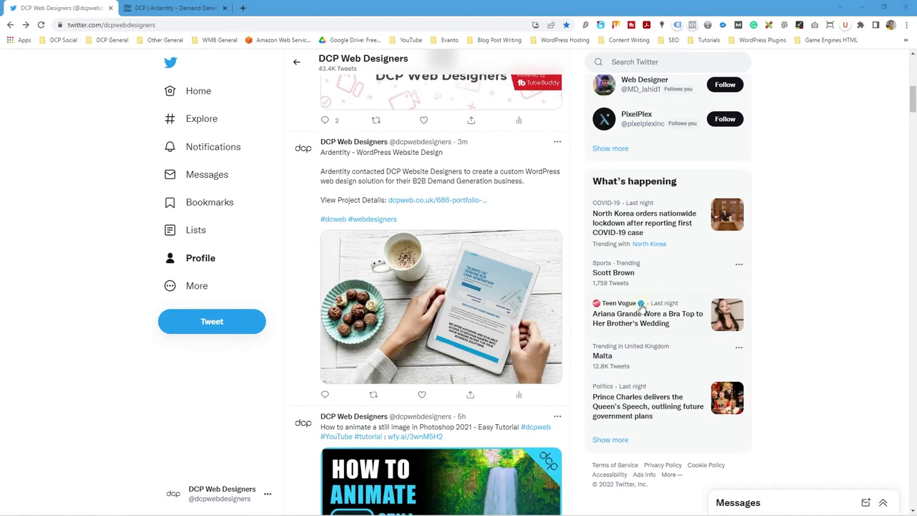
scroll(594, 297, "up", 10)
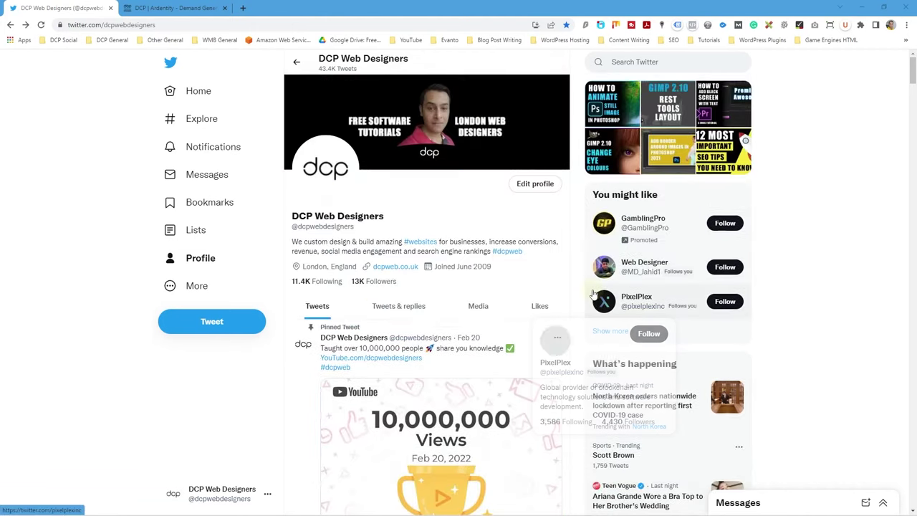
scroll(845, 316, "down", 6)
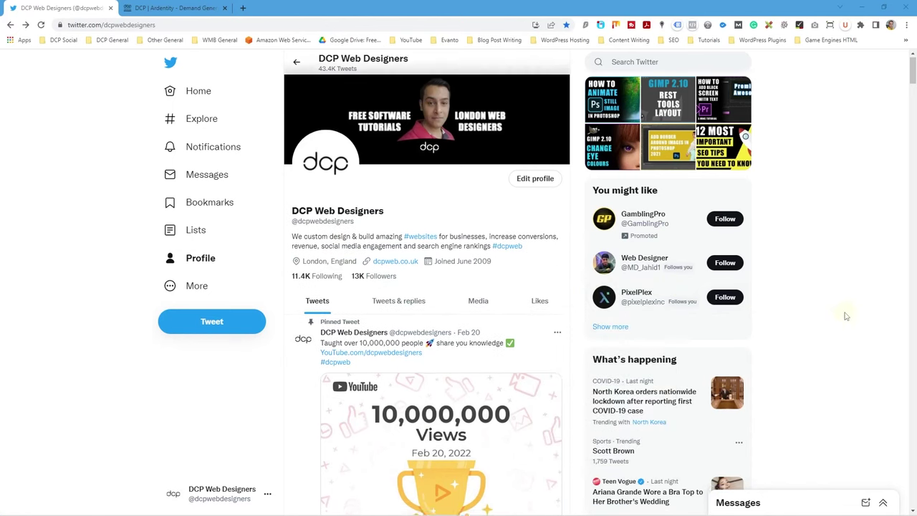
scroll(844, 315, "down", 1)
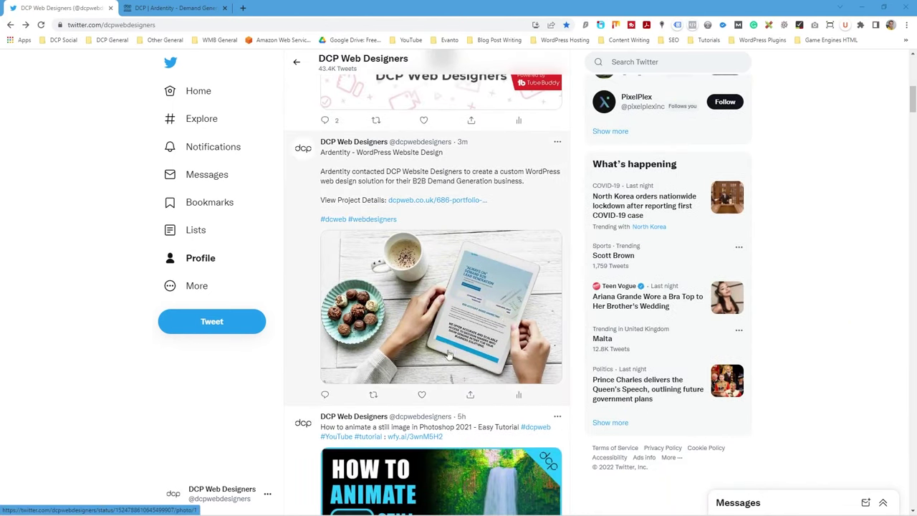
scroll(513, 292, "up", 1)
scroll(513, 292, "up", 7)
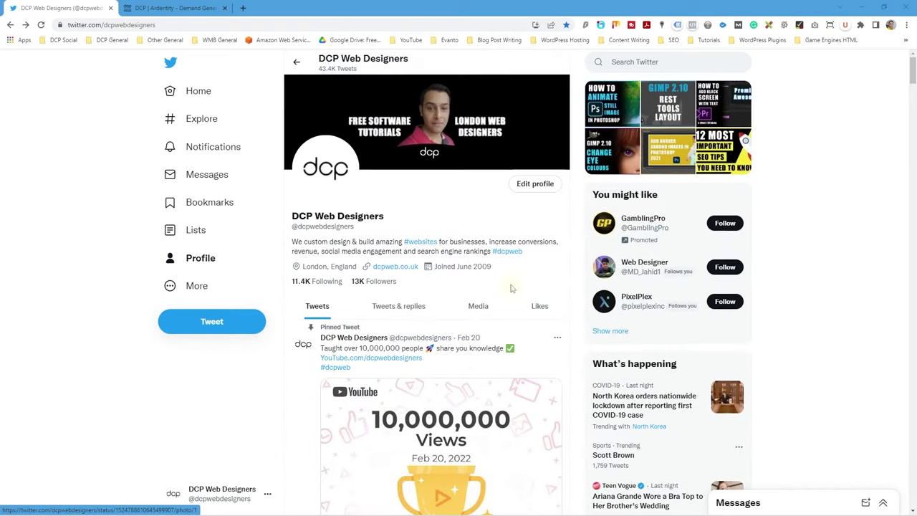
- Go back to the DCP portfolio overview and open the ALVA PC Ecommerce Website project at its device pictures
left_click(170, 8)
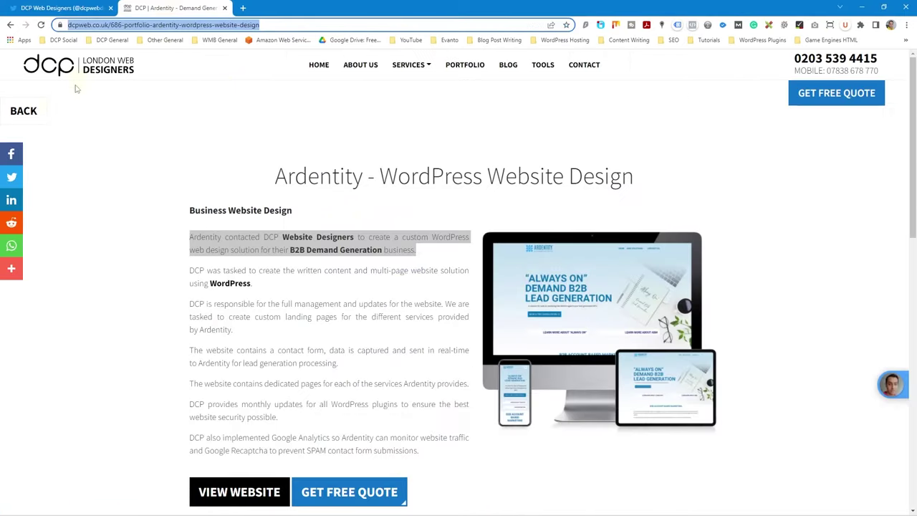
left_click(23, 110)
scroll(251, 266, "down", 2)
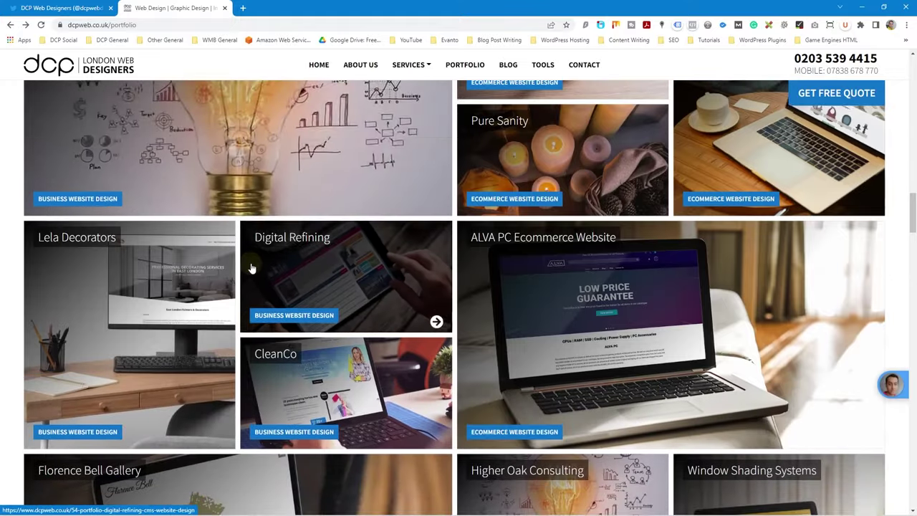
scroll(252, 268, "down", 1)
left_click(506, 251)
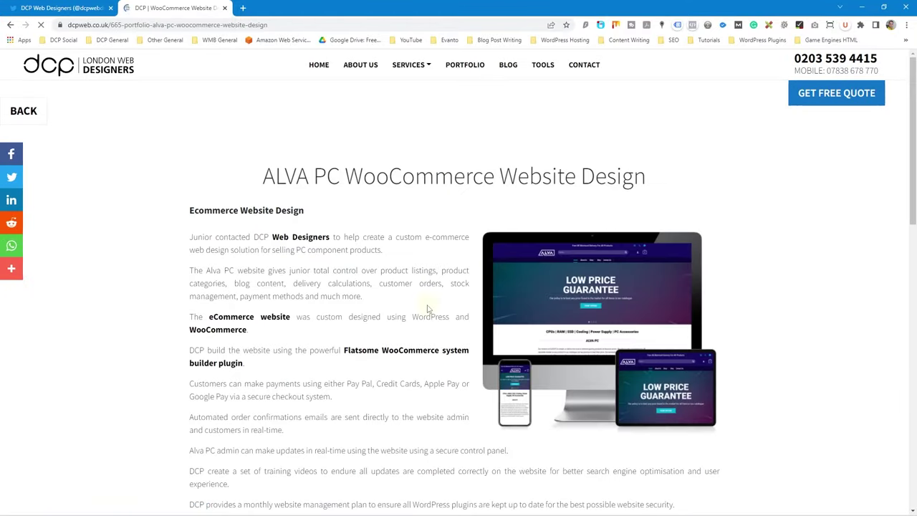
scroll(428, 308, "down", 5)
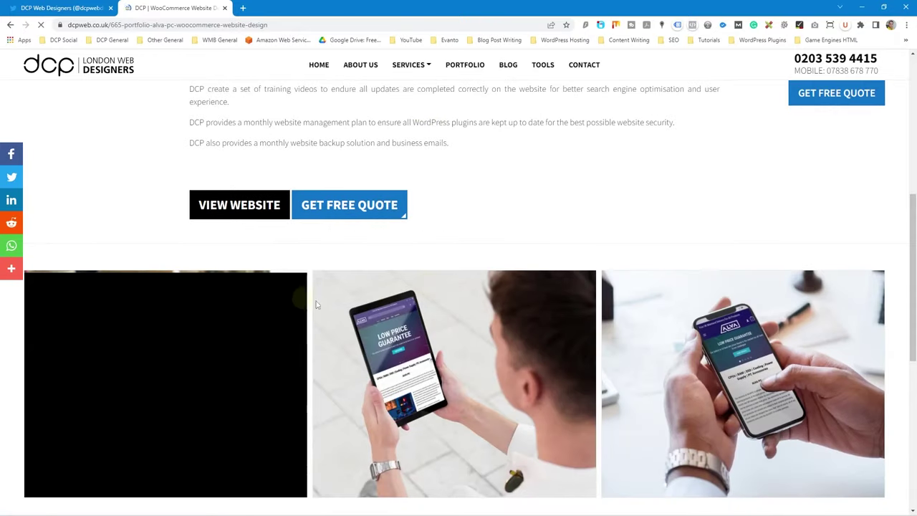
scroll(291, 299, "down", 1)
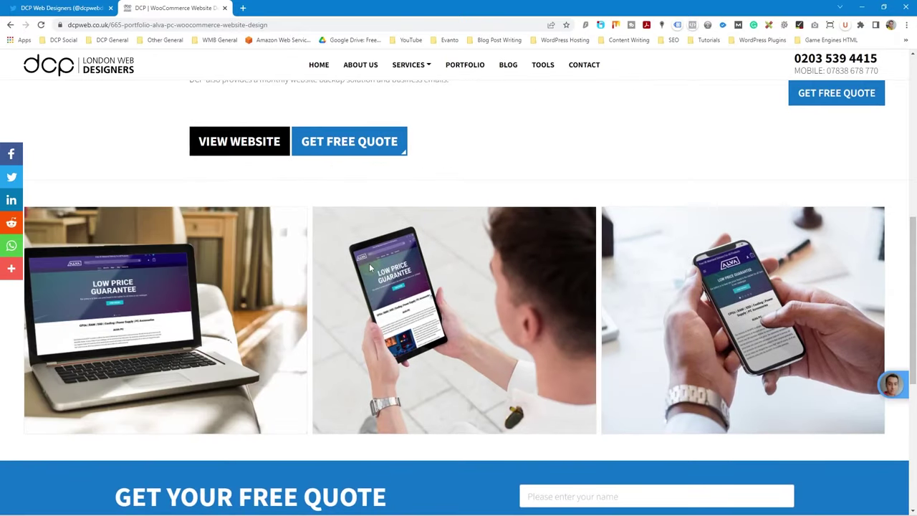
- Arrange the browser side by side with File Explorer and show the Twitter Social Media Image Size Guide 2022 folder
key("super+Left")
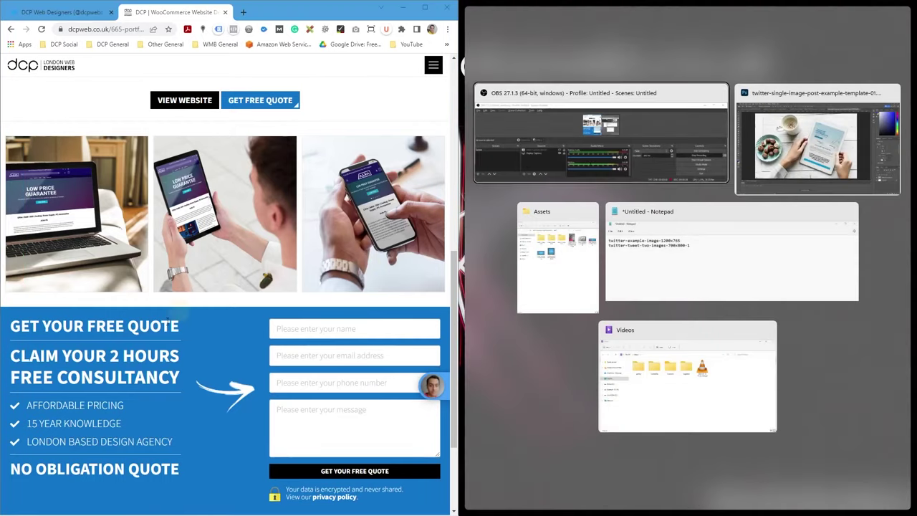
key("Escape")
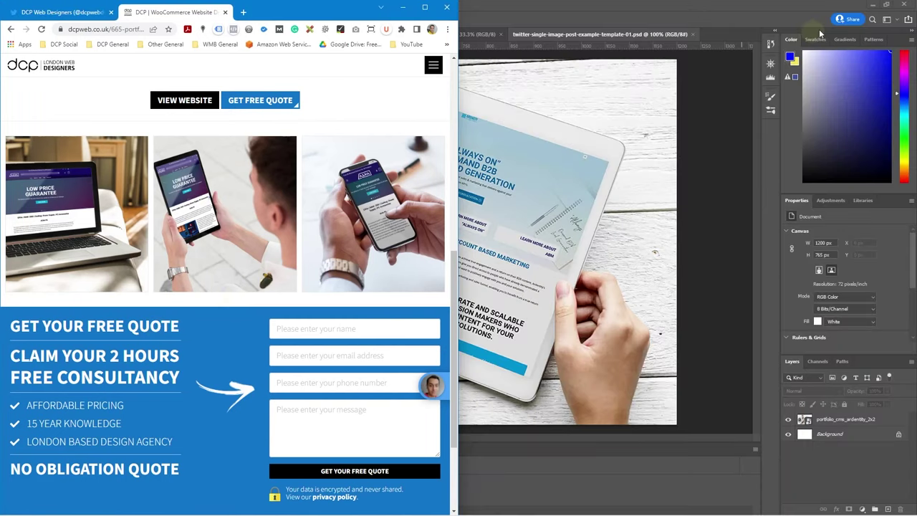
left_click(869, 5)
left_click(707, 208)
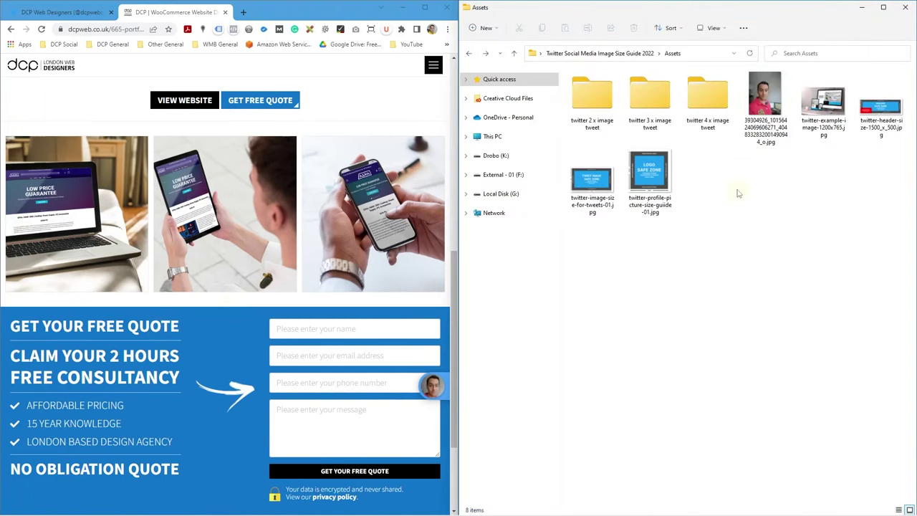
left_click(469, 54)
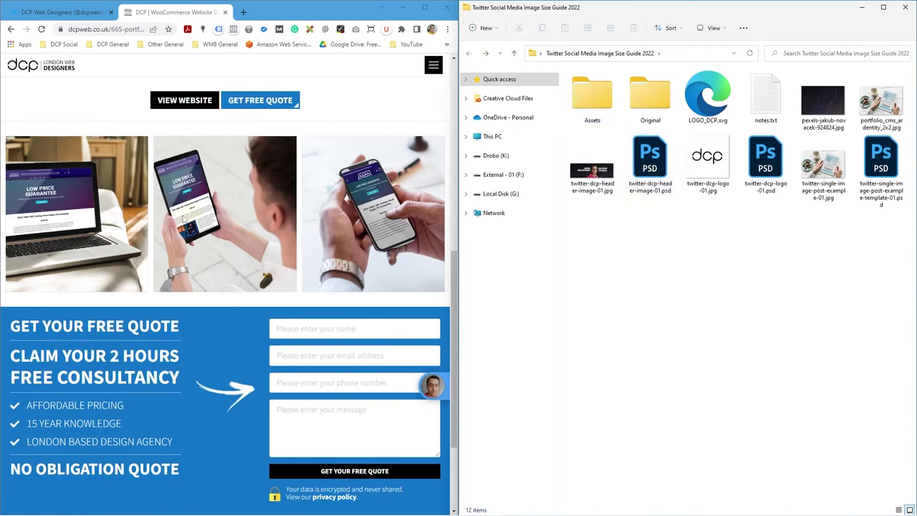
- Save the ALVA PC tablet and phone pictures from the web page into the project folder
left_click(84, 217)
left_click_drag(84, 217, 631, 286)
left_click_drag(400, 235, 648, 251)
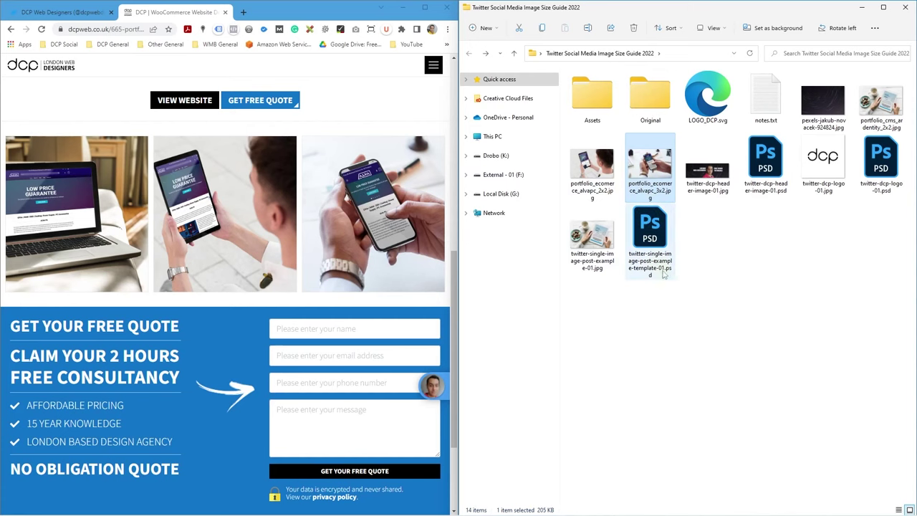
left_click(673, 375)
- Switch to Photoshop and create a new 700 x 800 px document
key("super")
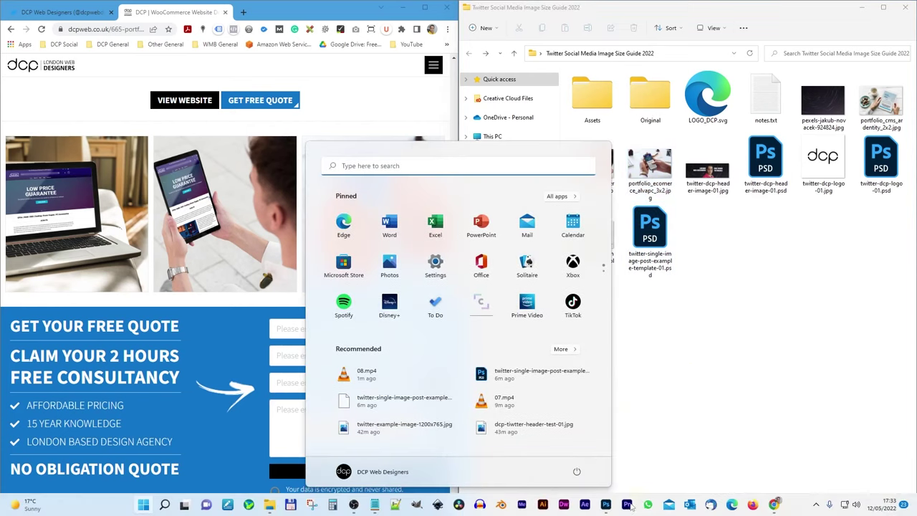
left_click(606, 505)
left_click(435, 37)
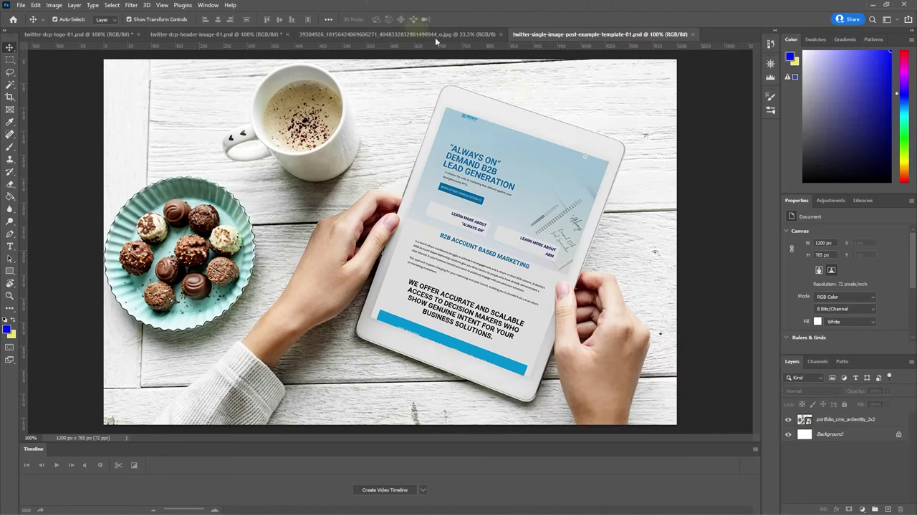
key("ctrl+n")
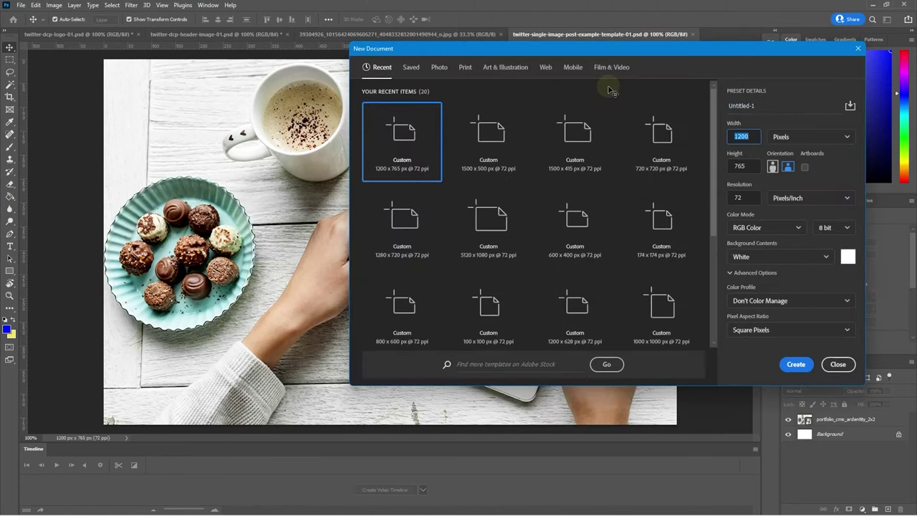
type("700")
key("Tab")
key("Tab")
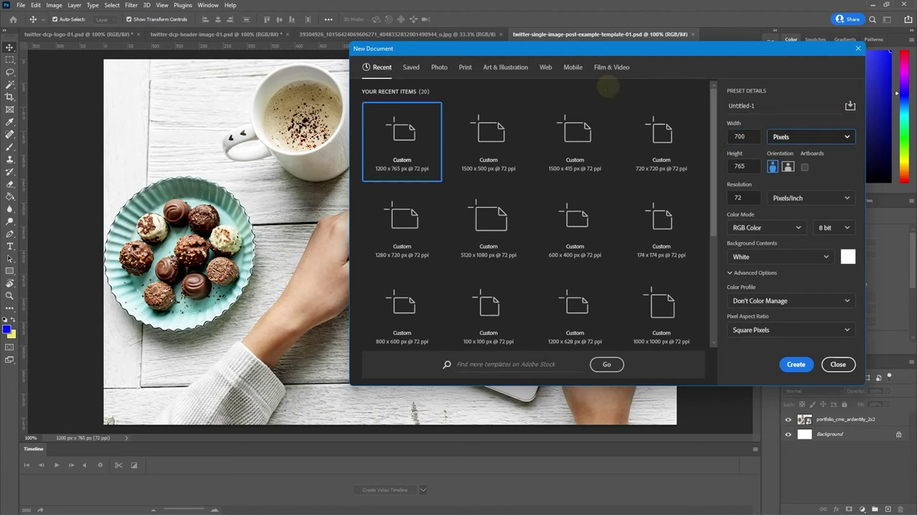
type("800")
key("Return")
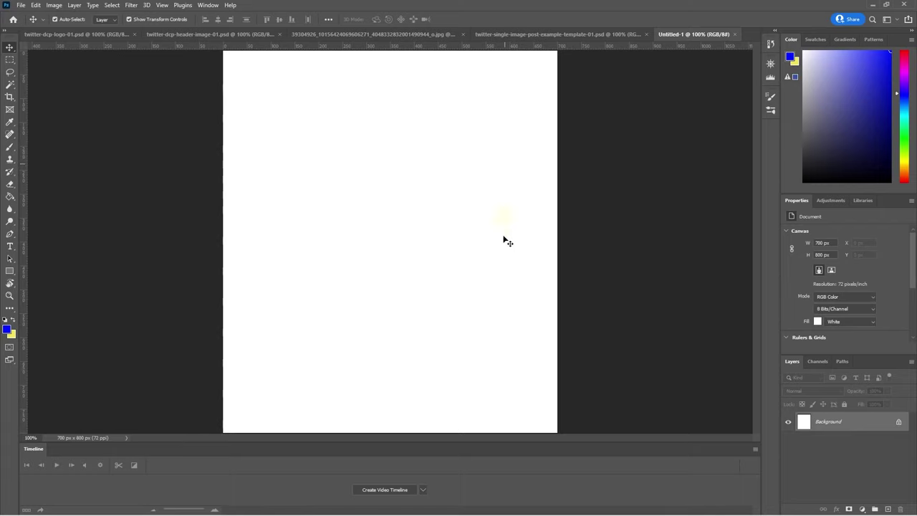
- Place portfolio_ecomerce_alvapc_2x2.jpg from the project folder in the new document
key("alt+Tab")
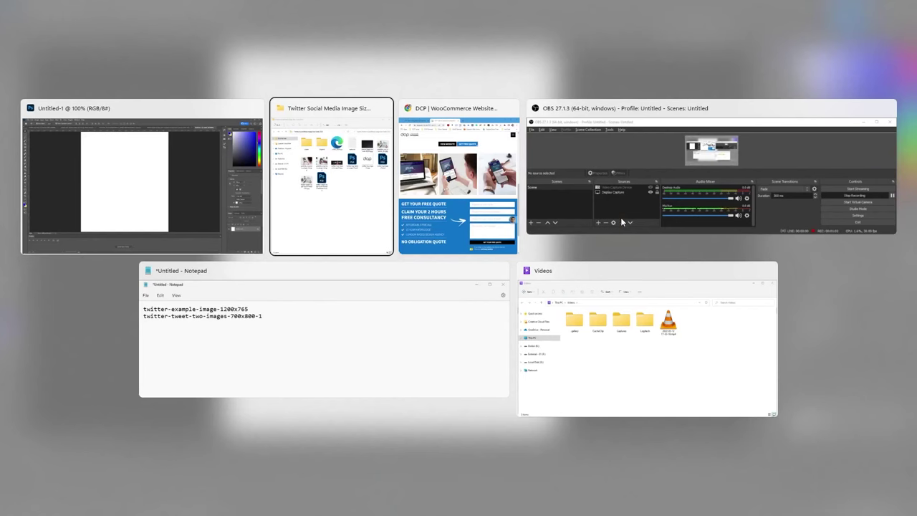
left_click(383, 208)
left_click(604, 175)
left_click_drag(604, 176, 425, 246)
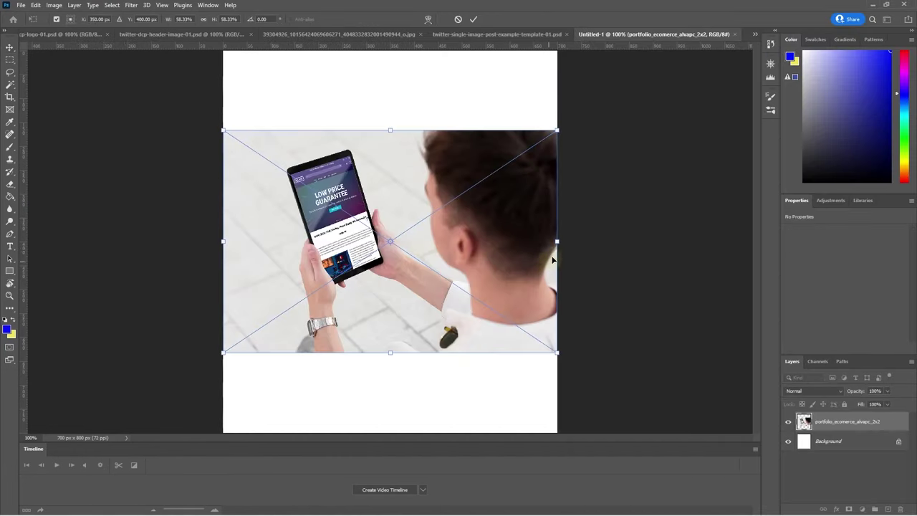
- Enlarge the placed picture to about 101% so it fills the canvas and shift it right to frame the tablet
left_click_drag(558, 243, 681, 329)
left_click_drag(470, 301, 506, 303)
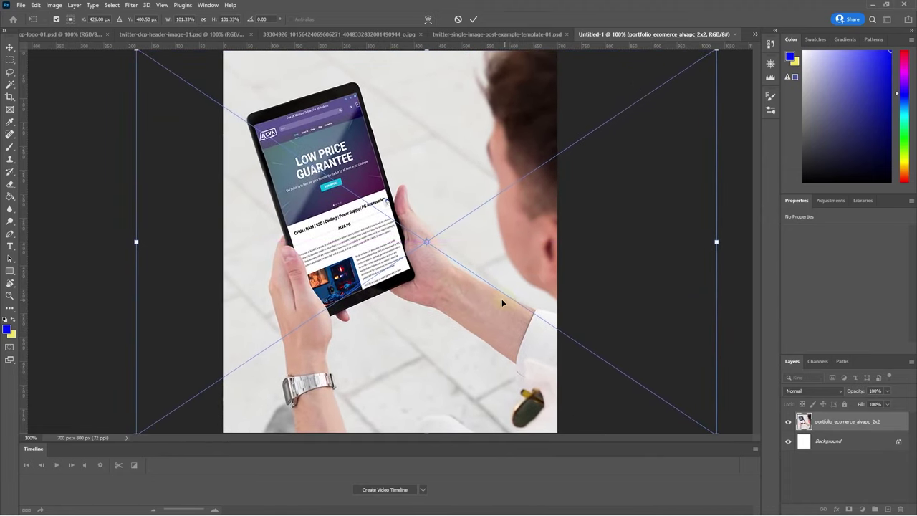
left_click(9, 47)
- Export the 700 x 800 px tablet picture as a JPG named 2-images-01 in the project folder
key("ctrl+alt+shift+w")
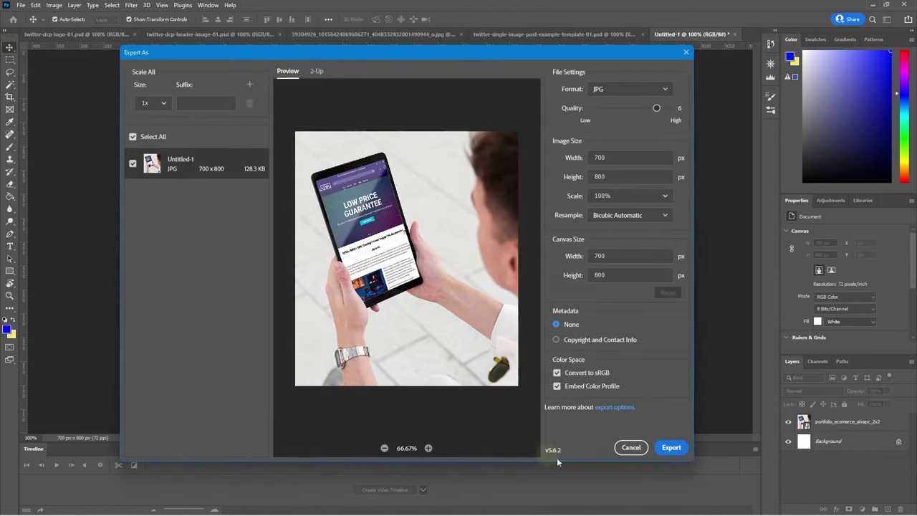
left_click(671, 447)
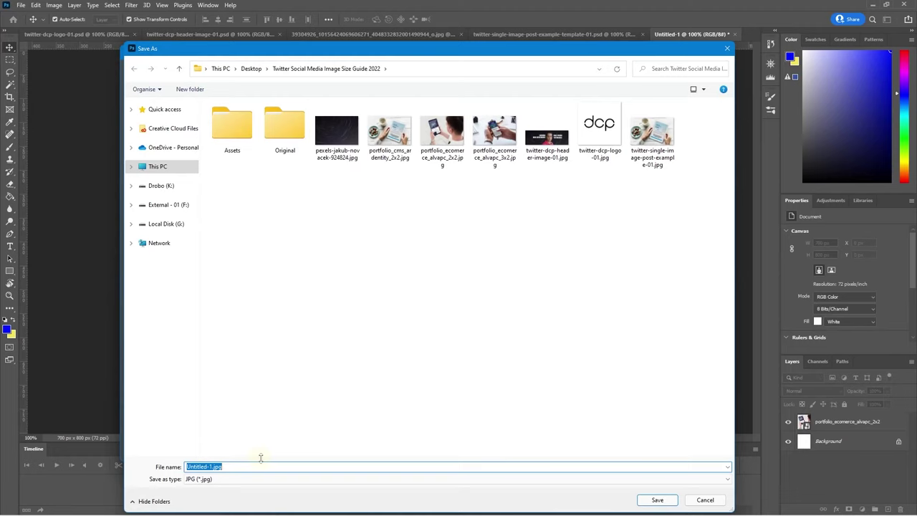
type("2-images-01")
key("Return")
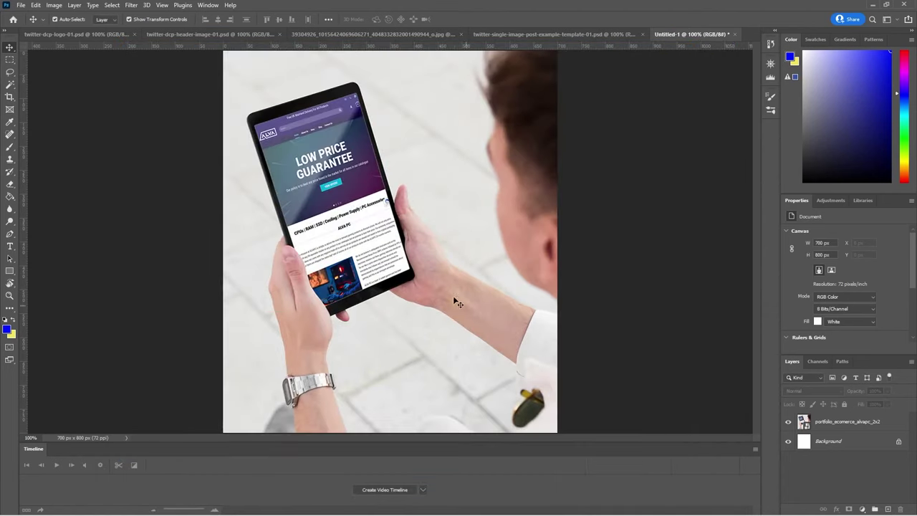
- Place portfolio_ecomerce_alvapc_3x2.jpg from the project folder above the tablet picture and enlarge it to about 109% to fill the canvas
key("alt+Tab")
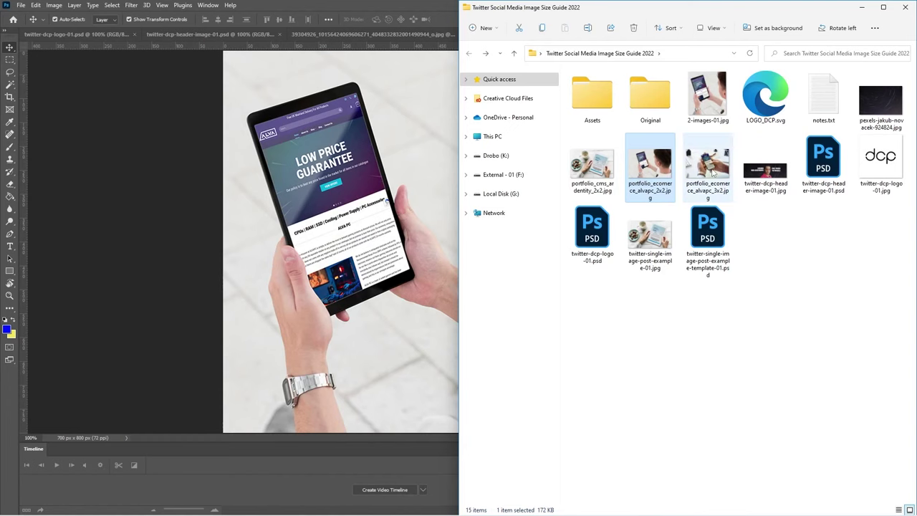
left_click_drag(708, 169, 556, 191)
left_click_drag(328, 225, 370, 220)
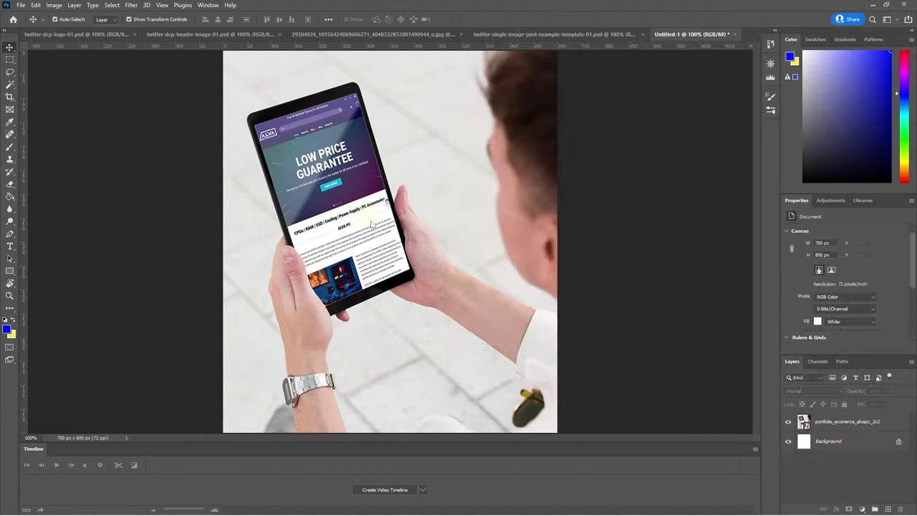
left_click_drag(558, 242, 702, 314)
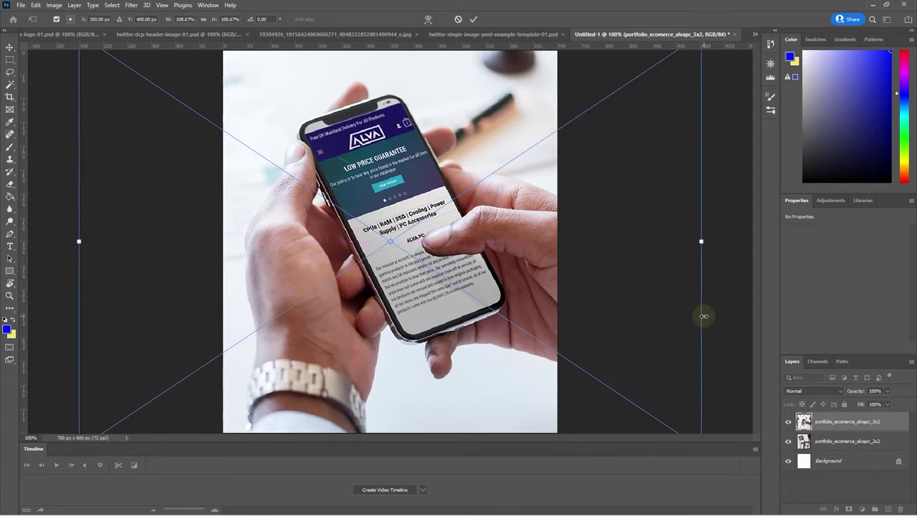
left_click(10, 47)
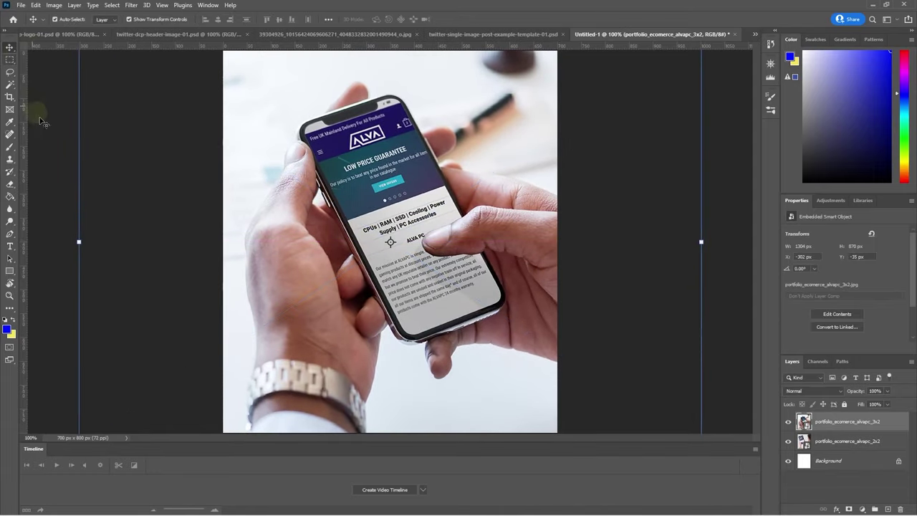
- Export the 700 x 800 px phone picture as a JPG
key("ctrl+alt+shift+w")
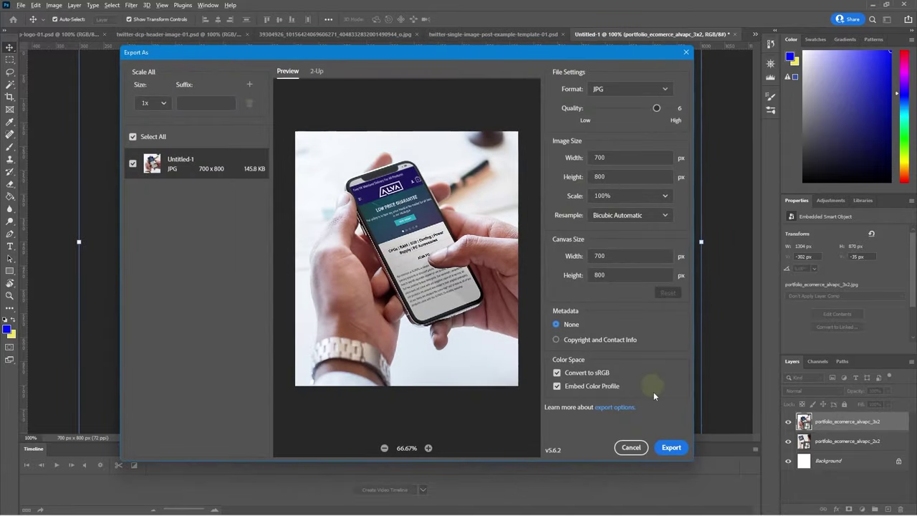
- Export the 700 x 800 px image as 2-images-02.jpg into the Twitter Social Media Image Size Guide 2022 folder and minimise Photoshop
left_click(671, 447)
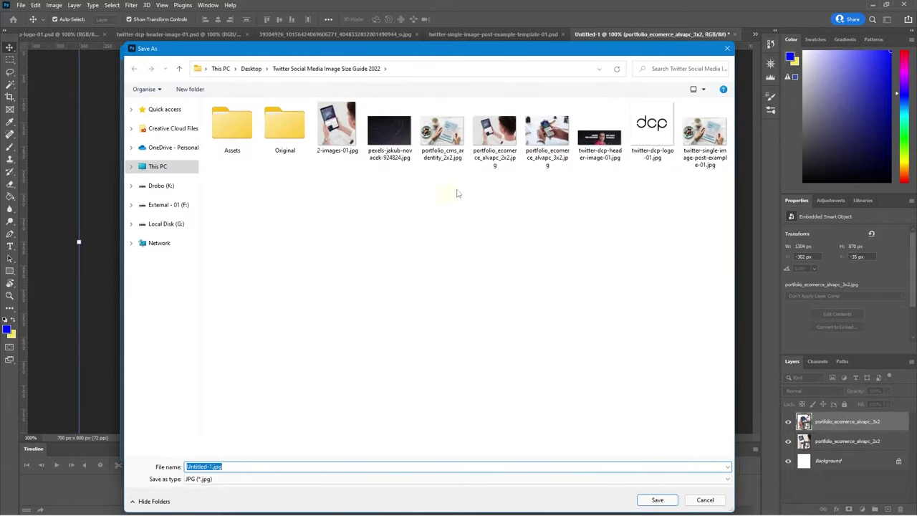
left_click(337, 129)
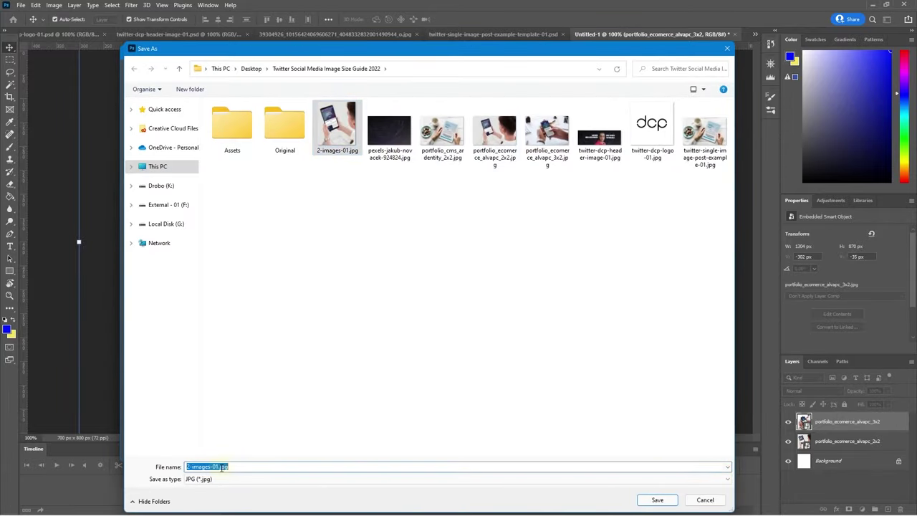
left_click(252, 483)
key("Return")
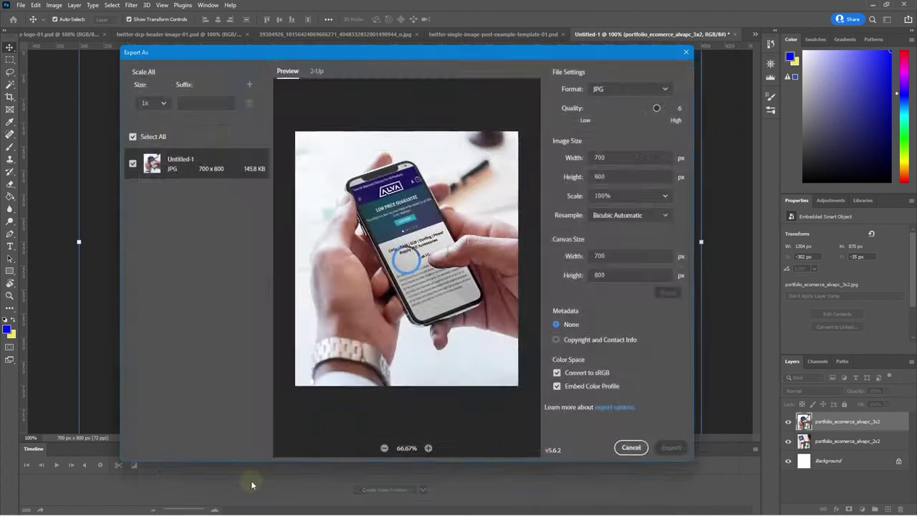
left_click(872, 4)
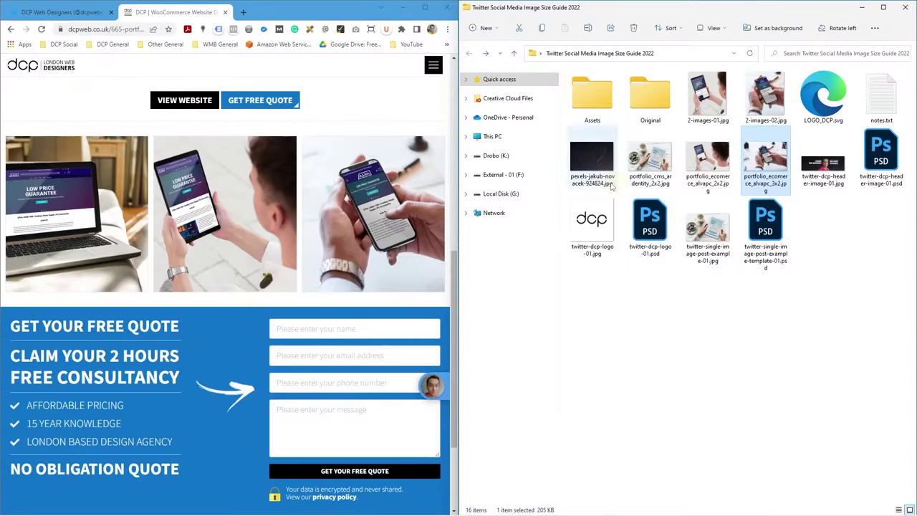
- Select 2-images-01.jpg and 2-images-02.jpg in the folder, switch to the Twitter profile page and widen the browser window
left_click(708, 97)
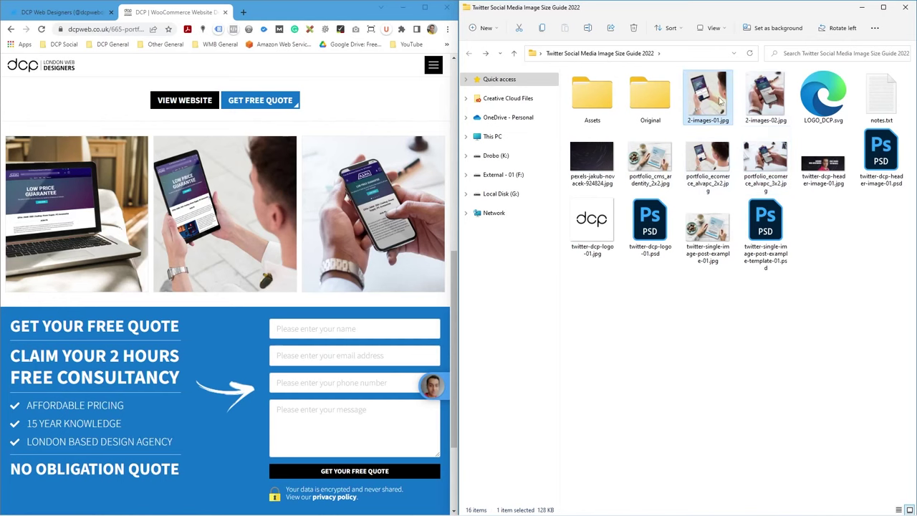
left_click(765, 97, "ctrl")
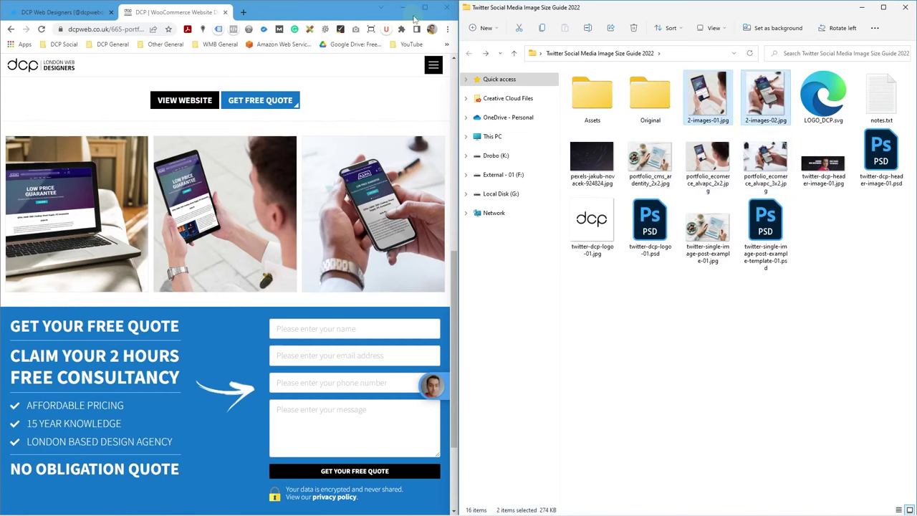
left_click(81, 13)
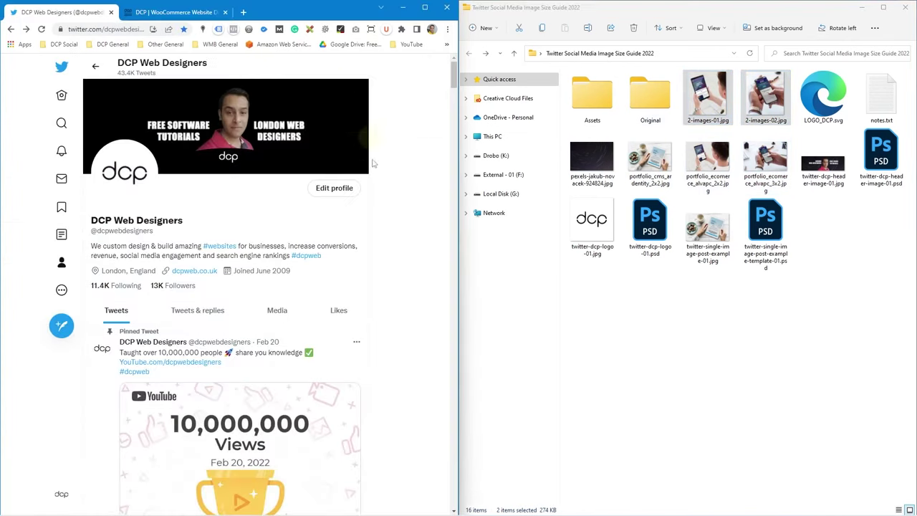
left_click_drag(460, 288, 673, 279)
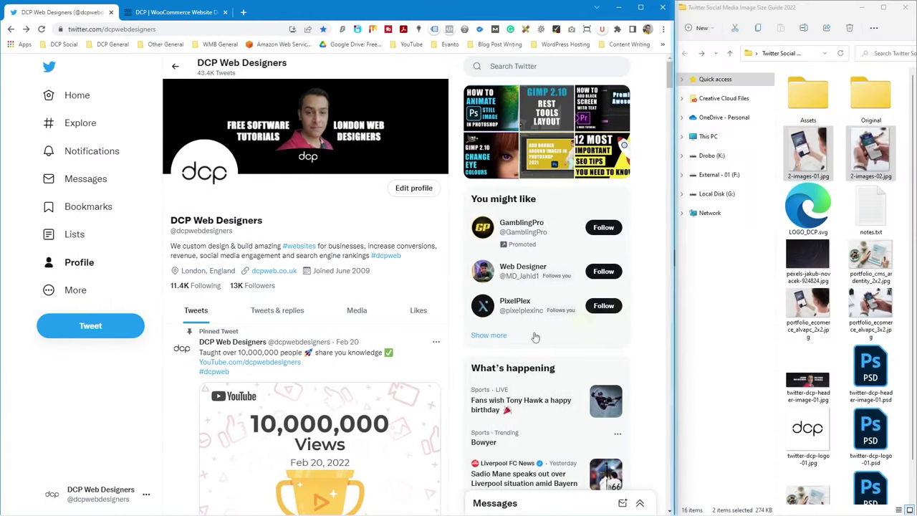
- Start a new tweet and attach 2-images-01.jpg and 2-images-02.jpg from the folder to it
left_click(92, 325)
left_click(871, 152)
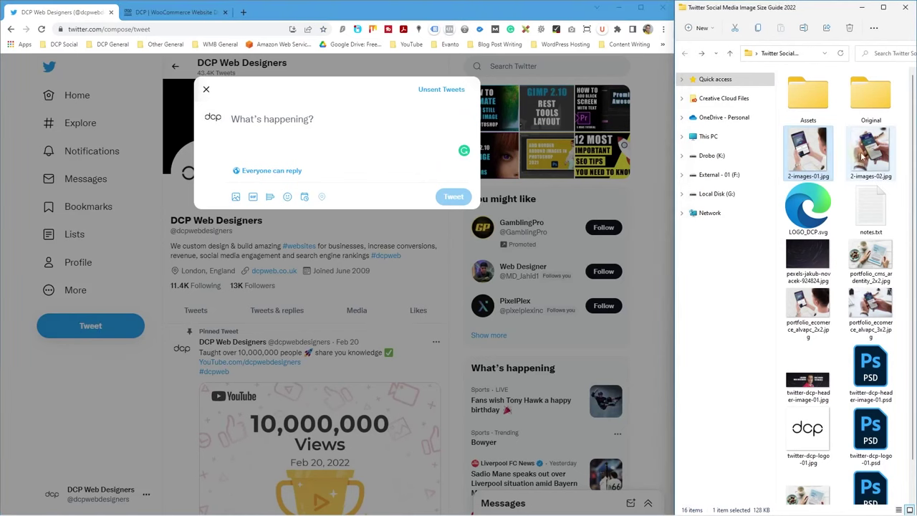
left_click_drag(824, 154, 312, 138)
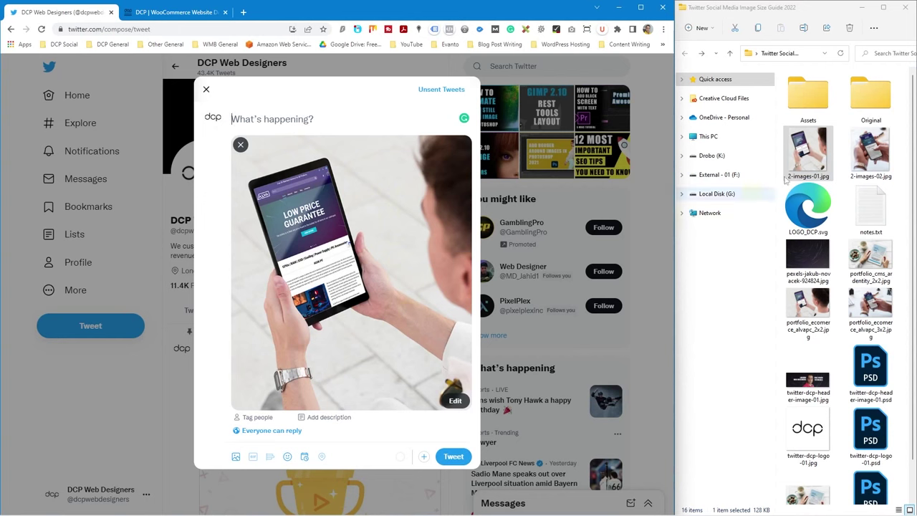
left_click(871, 156)
left_click(241, 145)
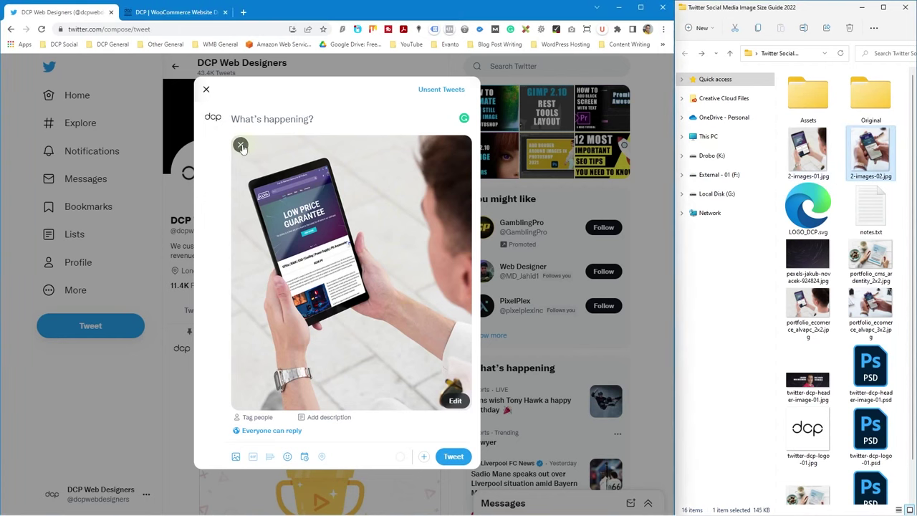
left_click(808, 172, "ctrl")
left_click_drag(851, 163, 301, 151)
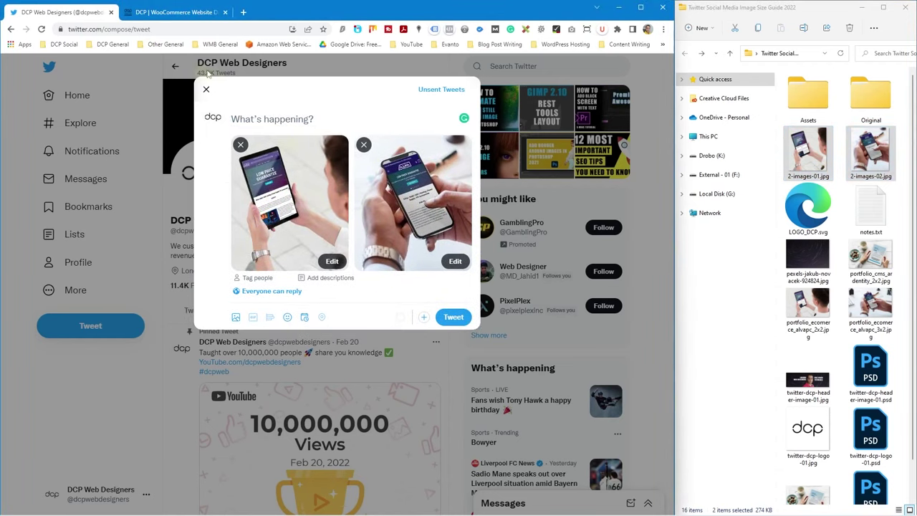
- Copy the heading "ALVA PC WooCommerce Website Design" from the project web page into the tweet as its first line
left_click(178, 12)
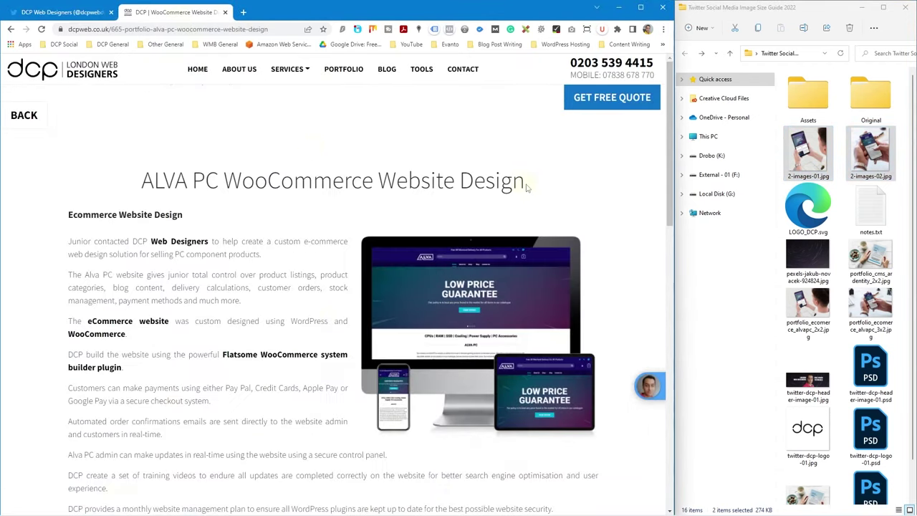
left_click_drag(527, 187, 124, 176)
key("ctrl+c")
left_click(71, 12)
left_click(278, 117)
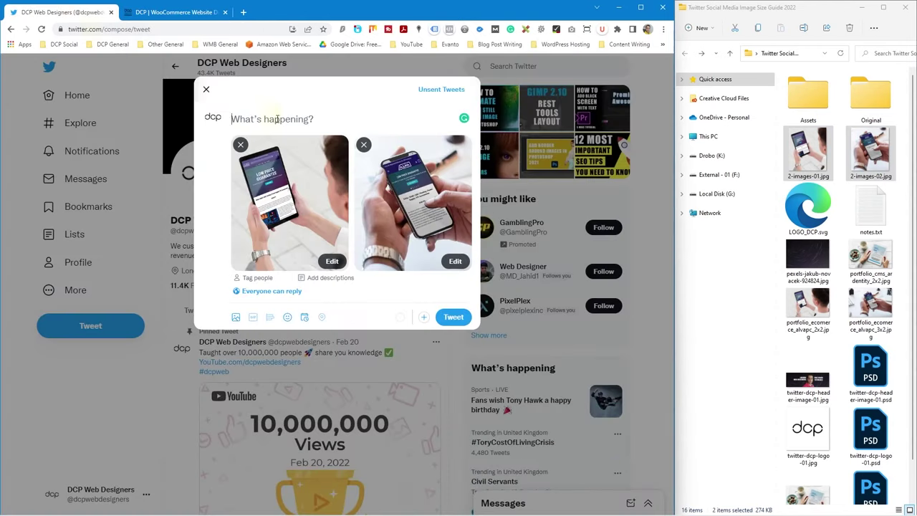
key("ctrl+v")
key("Return")
- Copy the first paragraph under "Ecommerce Website Design" from the project page into the tweet, followed by a blank line
left_click(172, 13)
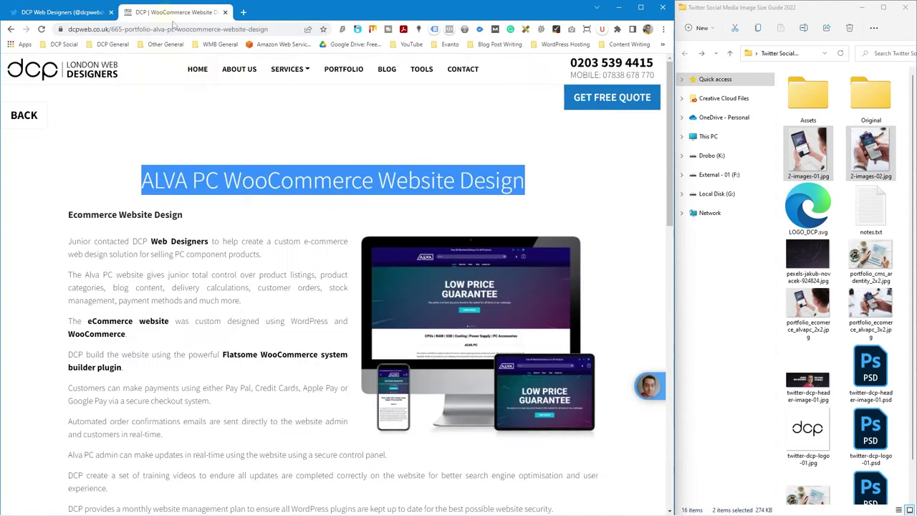
left_click_drag(261, 249, 61, 247)
key("ctrl+c")
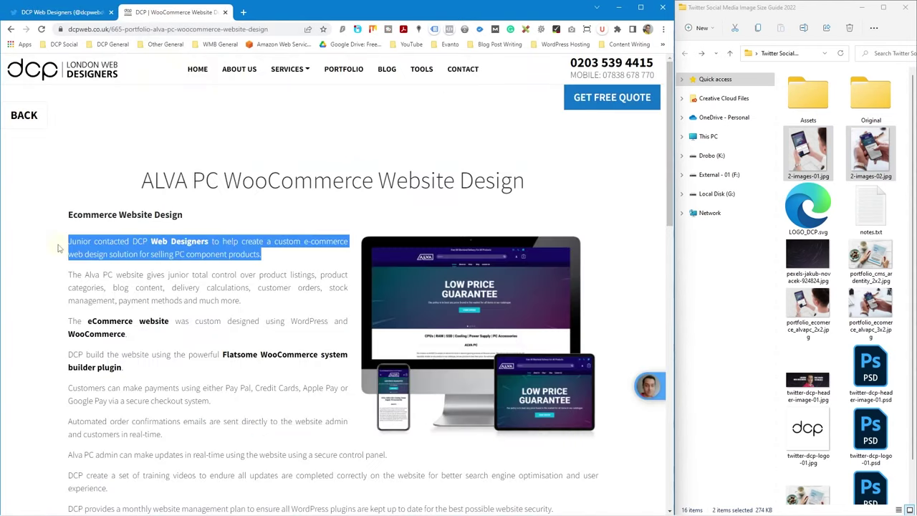
left_click(72, 13)
key("ctrl+v")
key("Return")
key("Return")
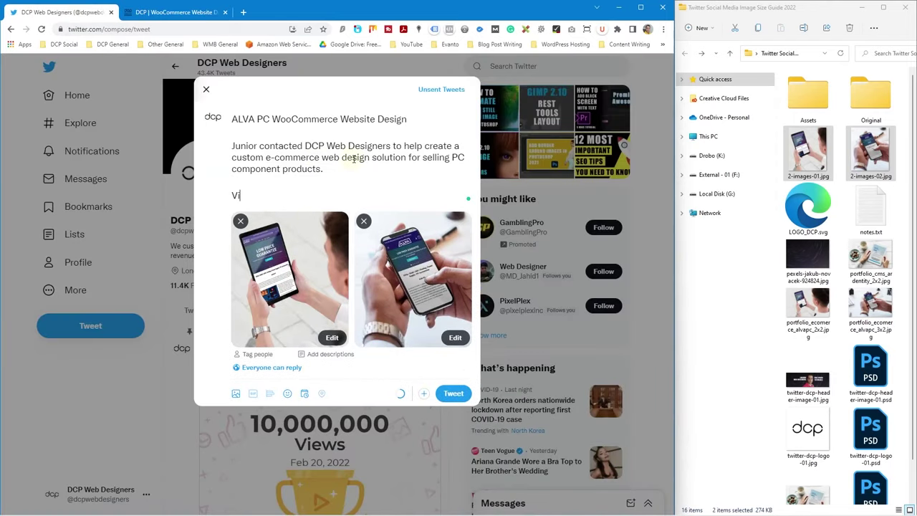
type("View More Project INfo:")
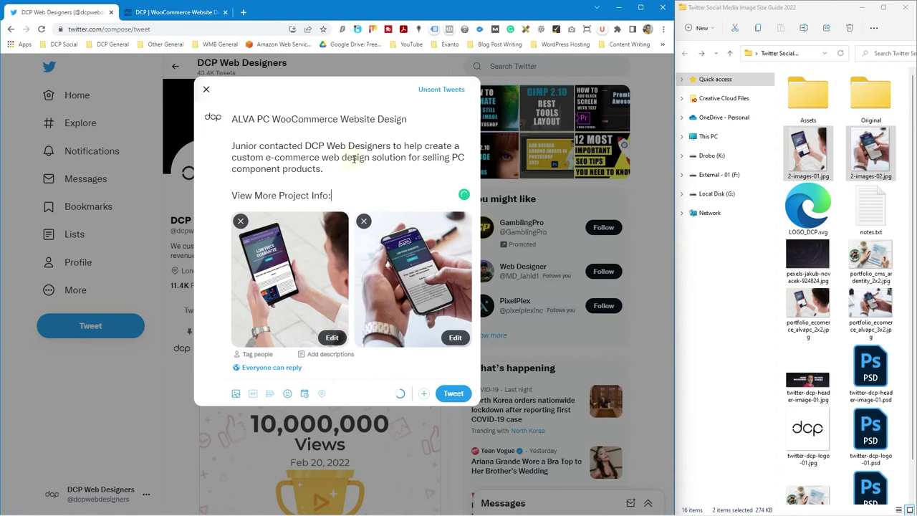
left_click(153, 12)
left_click(93, 13)
type("https://www.dcpweb.co.uk/665-portfolio-alva-pc-woocommerce-website-design")
key("Return")
key("Return")
- Add the hashtags #dcpweb and #webdesigners at the end of the tweet and publish it
type("#dcpweb #we")
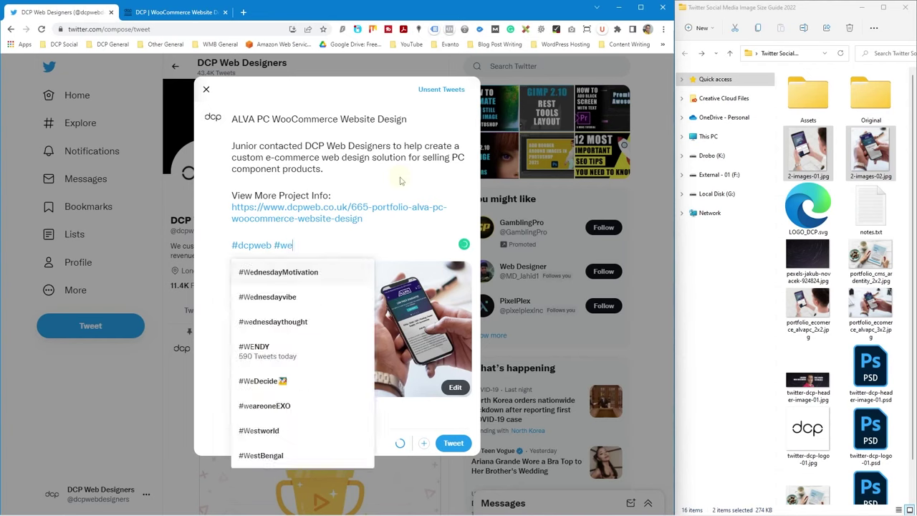
type("bdesigners")
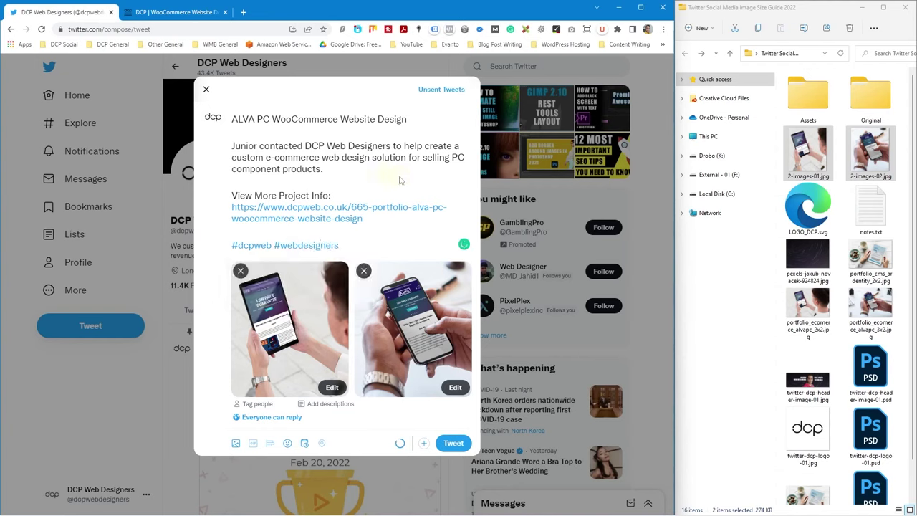
left_click(454, 447)
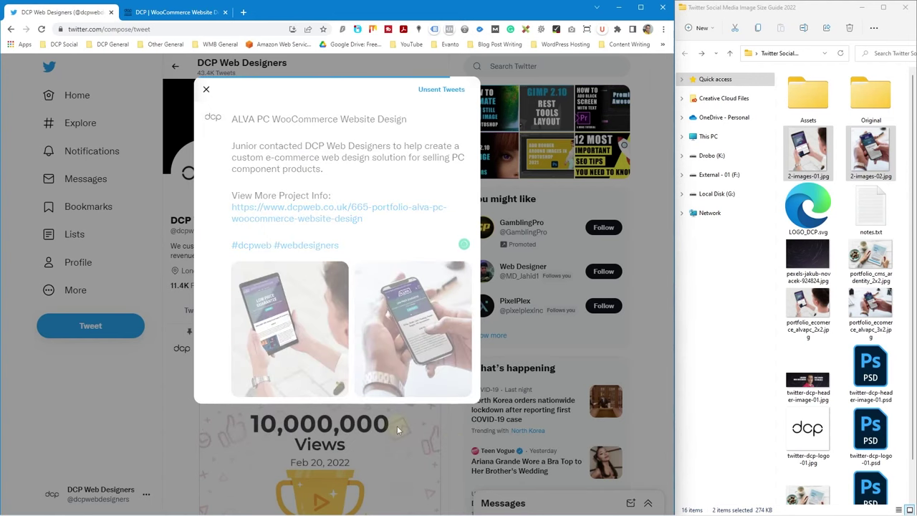
- Find the published ALVA PC tweet on the profile and view each of its two images enlarged
scroll(399, 430, "down", 8)
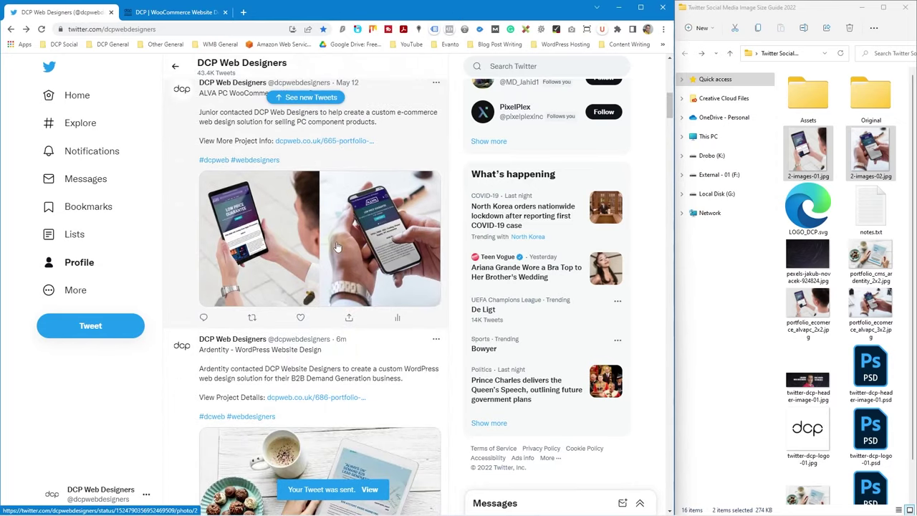
left_click(290, 222)
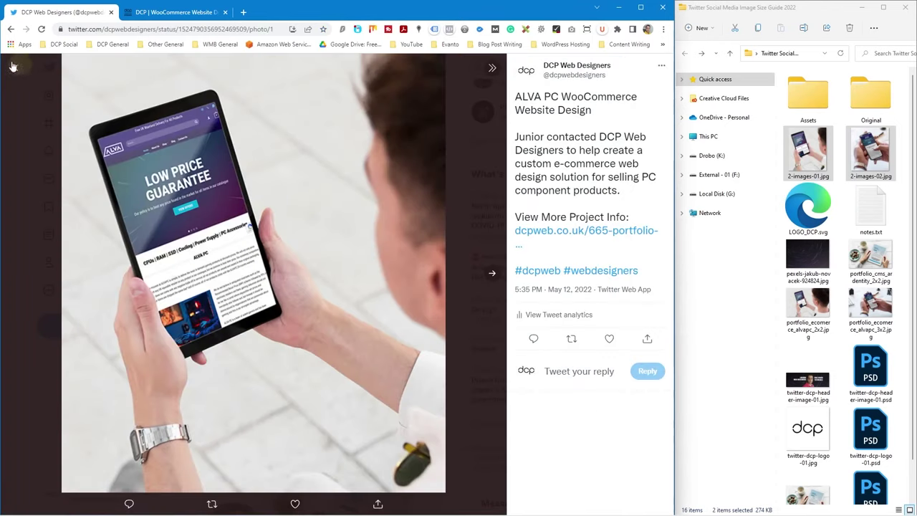
left_click(13, 66)
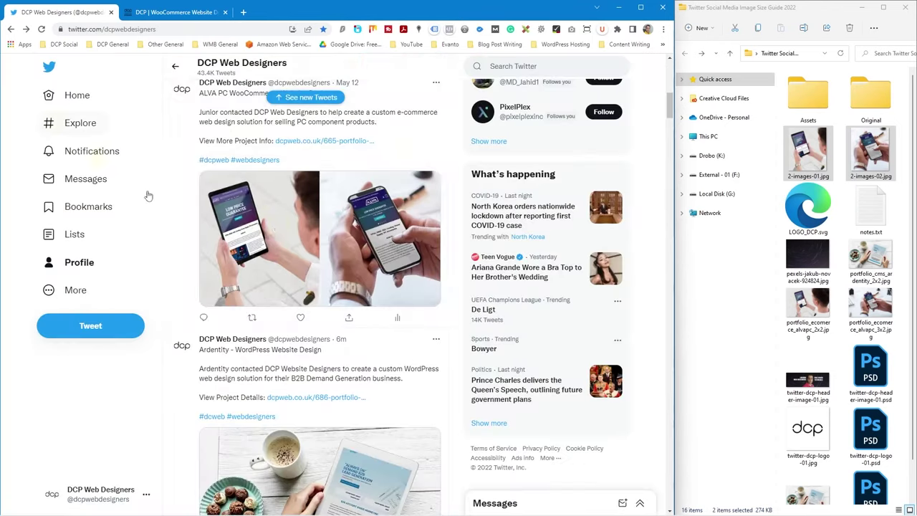
left_click(345, 227)
left_click(13, 69)
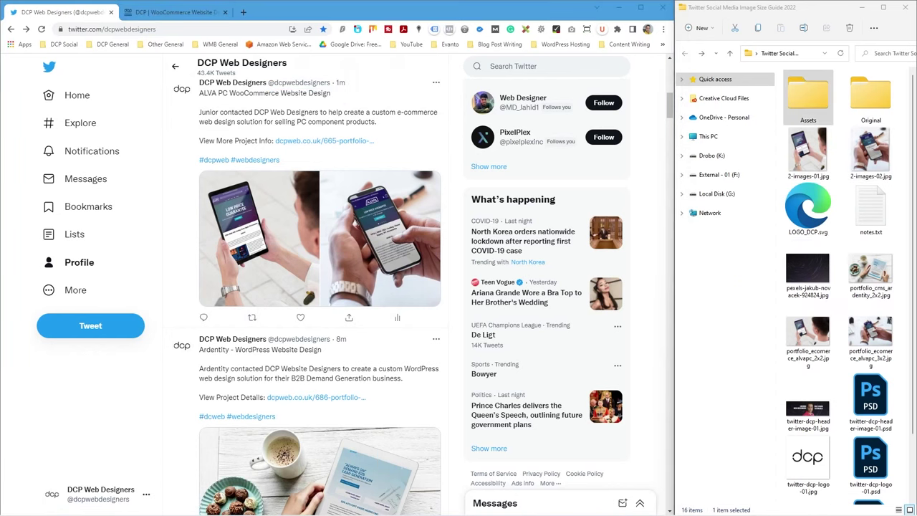
- Maximise the browser and open the Window Shading Systems project from the DCP portfolio page, down to its three mockup images
left_click(640, 7)
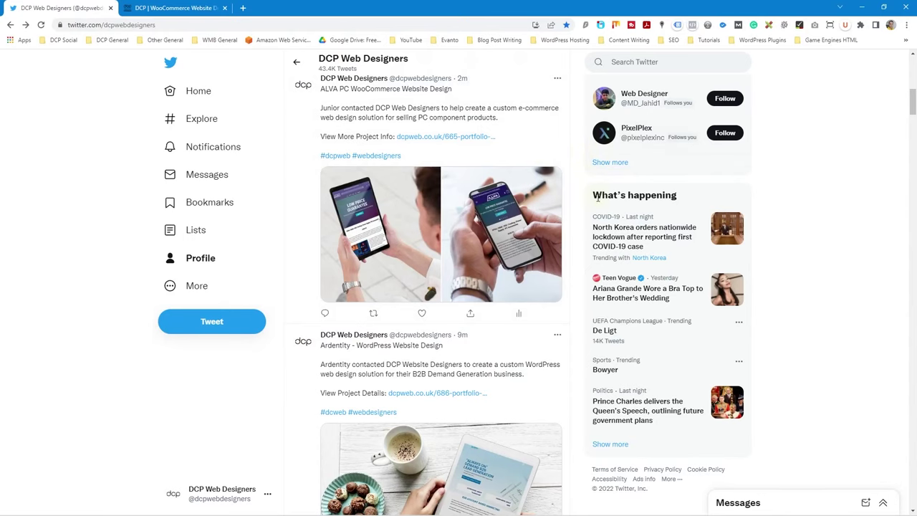
scroll(571, 321, "down", 3)
scroll(456, 356, "up", 3)
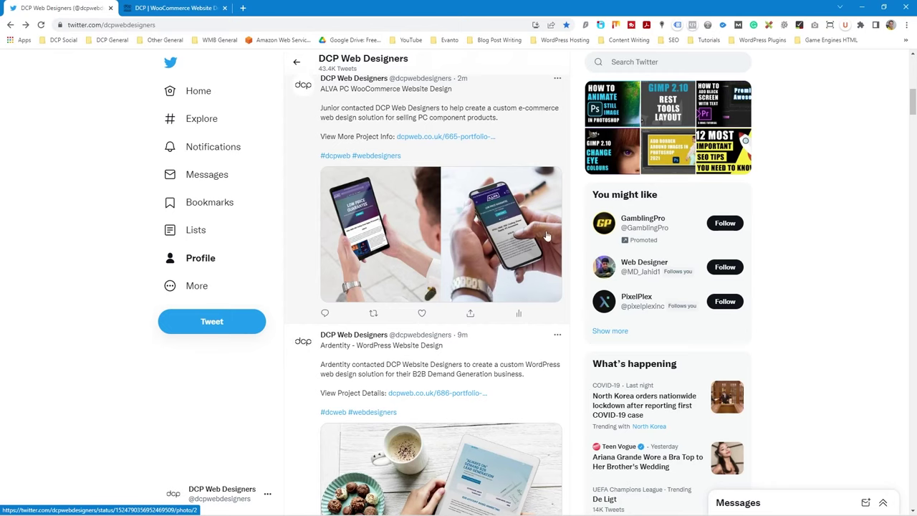
left_click(174, 8)
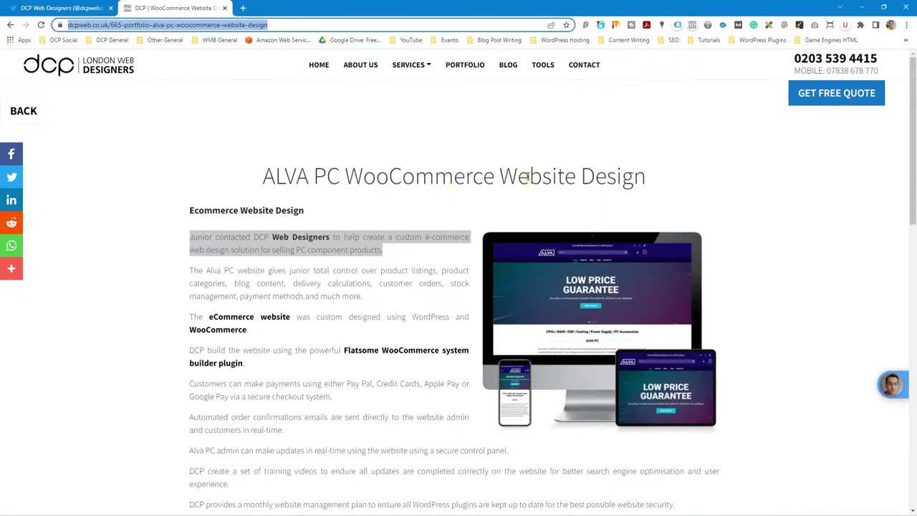
left_click(23, 111)
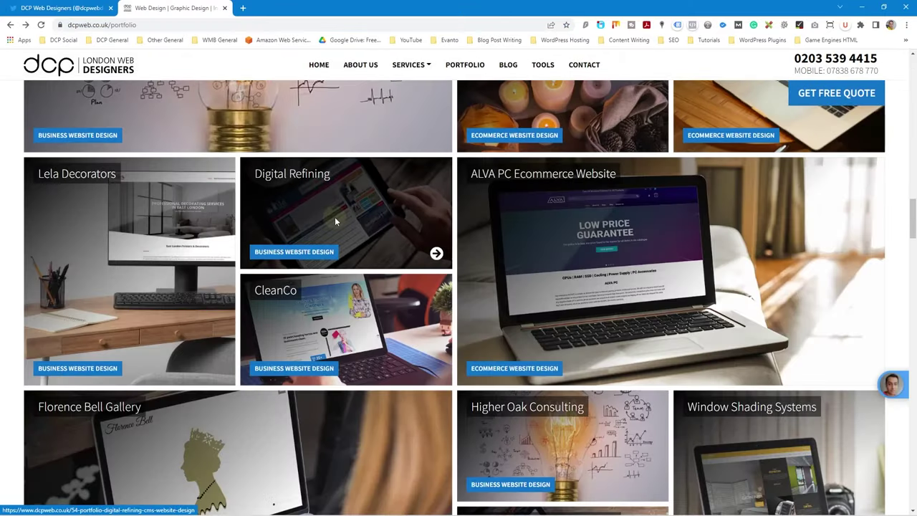
scroll(335, 217, "down", 2)
scroll(335, 222, "down", 2)
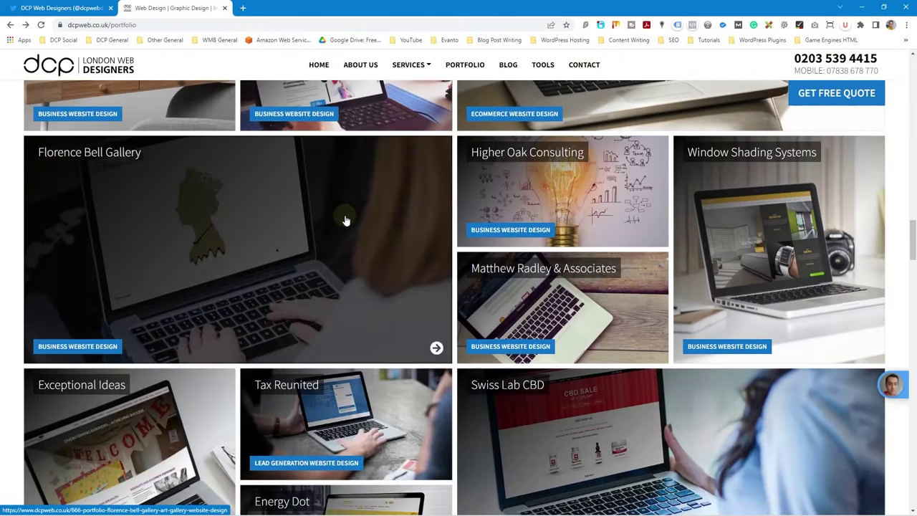
left_click(737, 233)
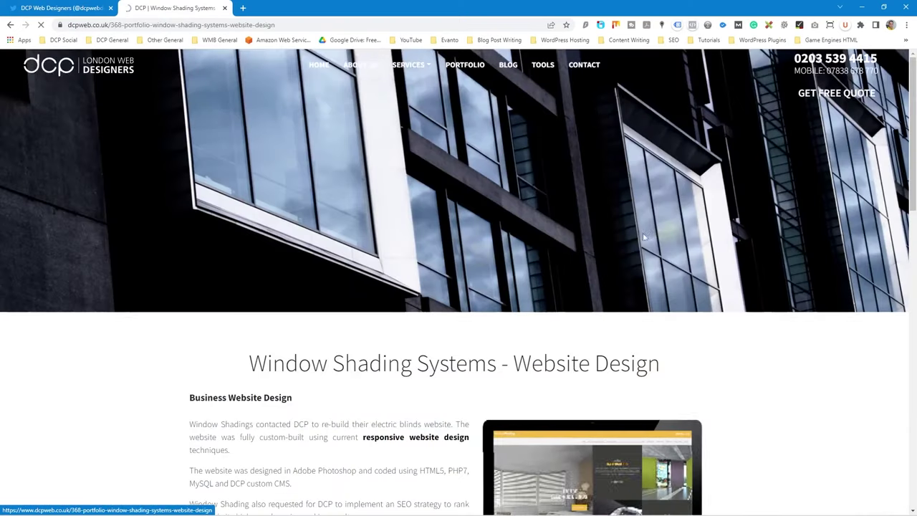
scroll(480, 265, "down", 7)
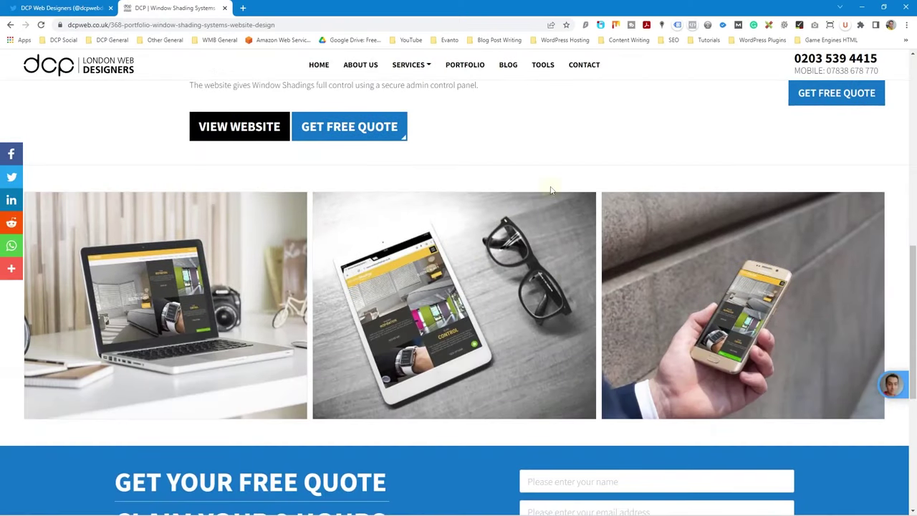
- Arrange the browser beside the folder and save the laptop, tablet and phone images from the Window Shading Systems page into it
key("super+Left")
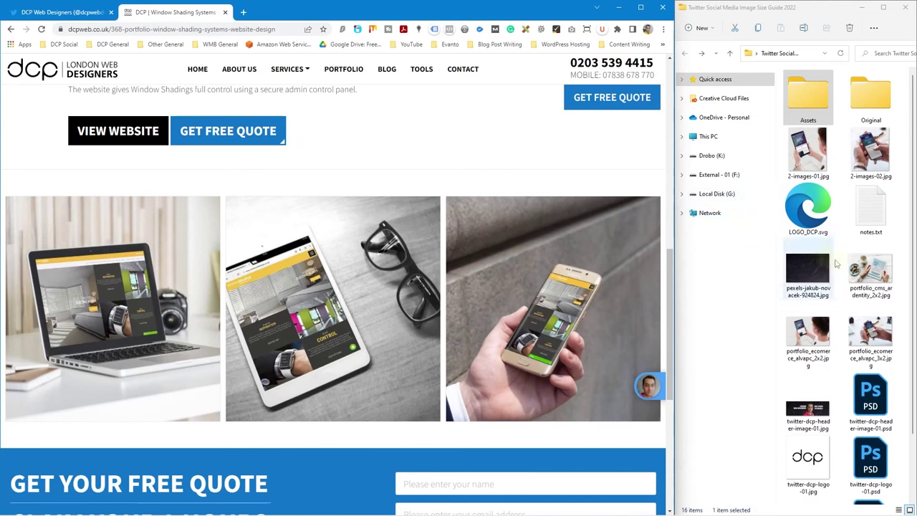
left_click_drag(674, 146, 438, 149)
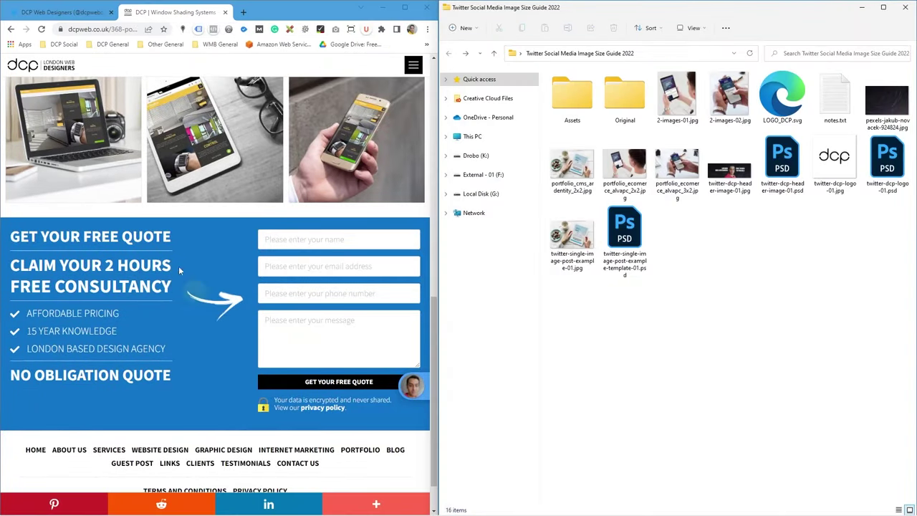
left_click_drag(207, 179, 677, 372)
left_click_drag(691, 229, 645, 300)
left_click_drag(344, 143, 669, 315)
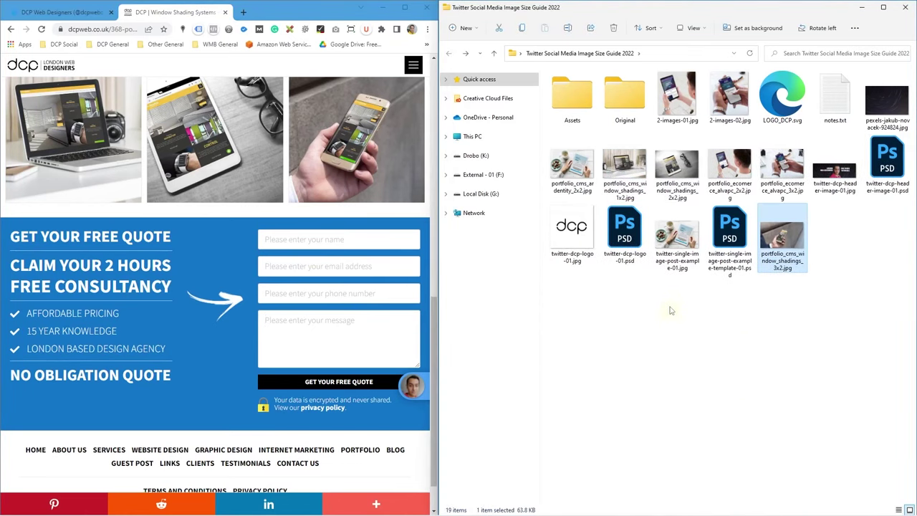
- Identify the three portfolio_cms_window_shadings images in the folder and go through the laptop, tablet and phone files one by one
left_click(625, 154)
left_click(677, 154, "ctrl")
left_click(711, 164, "ctrl")
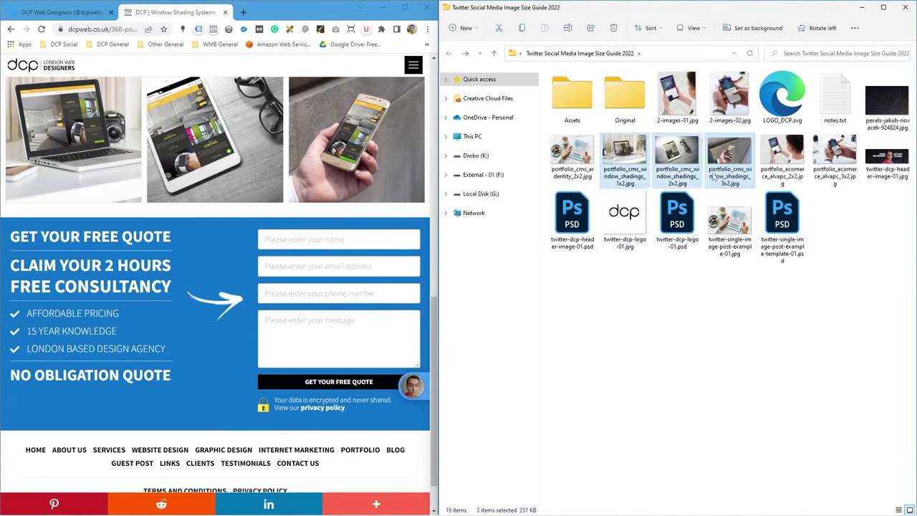
mouse_move(706, 209)
double_click(621, 152)
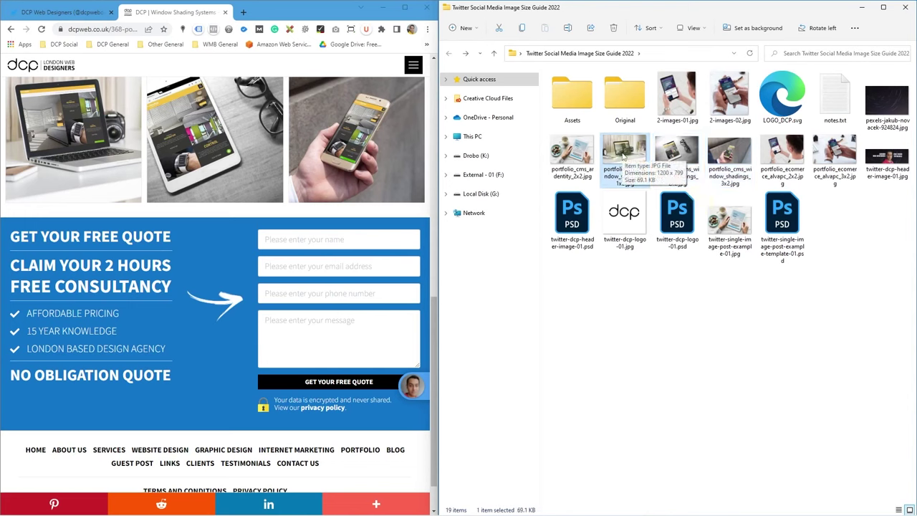
key("Right")
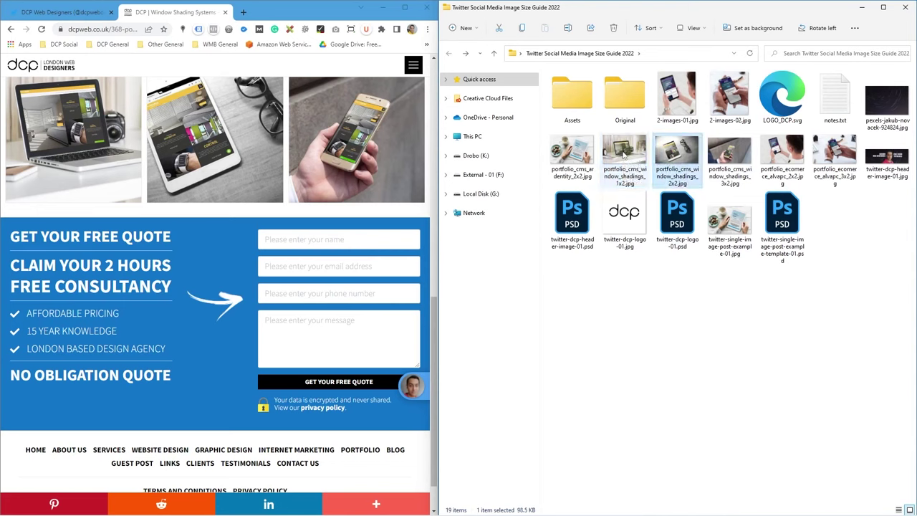
left_click(720, 151)
left_click(692, 162)
left_click(642, 166)
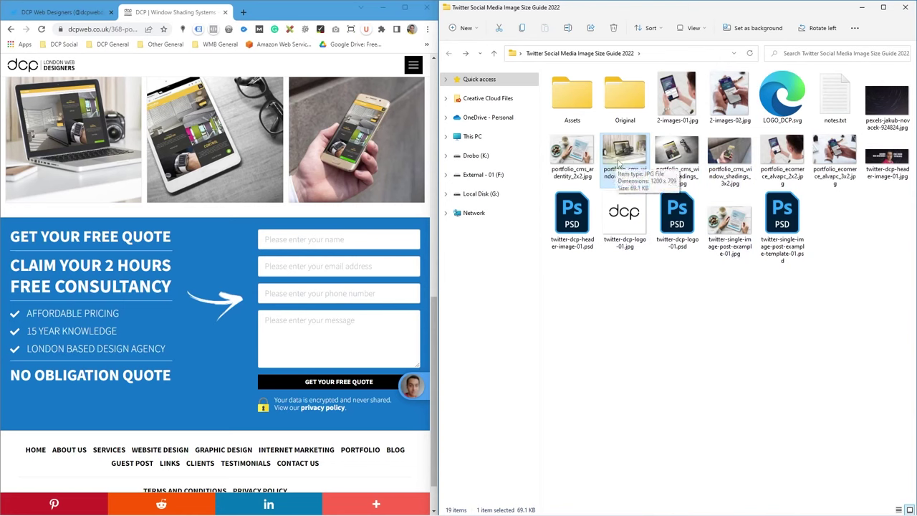
left_click(678, 158)
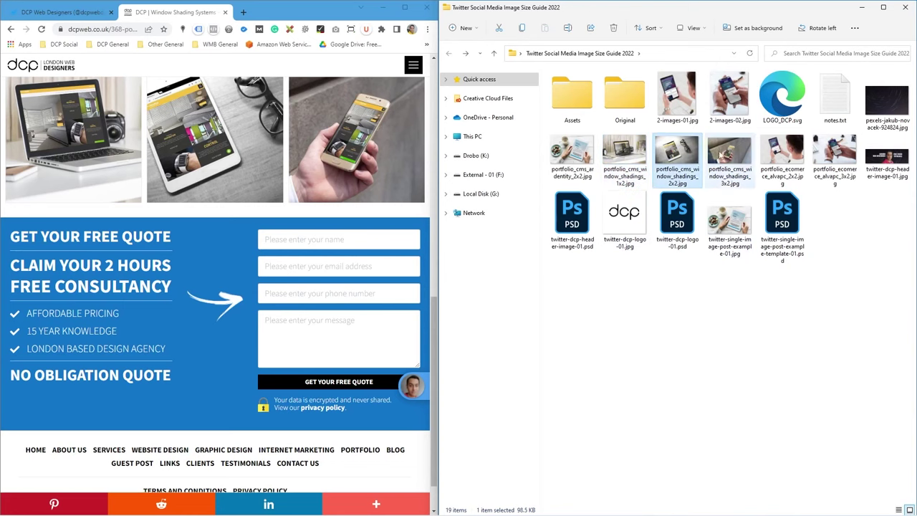
left_click(720, 152)
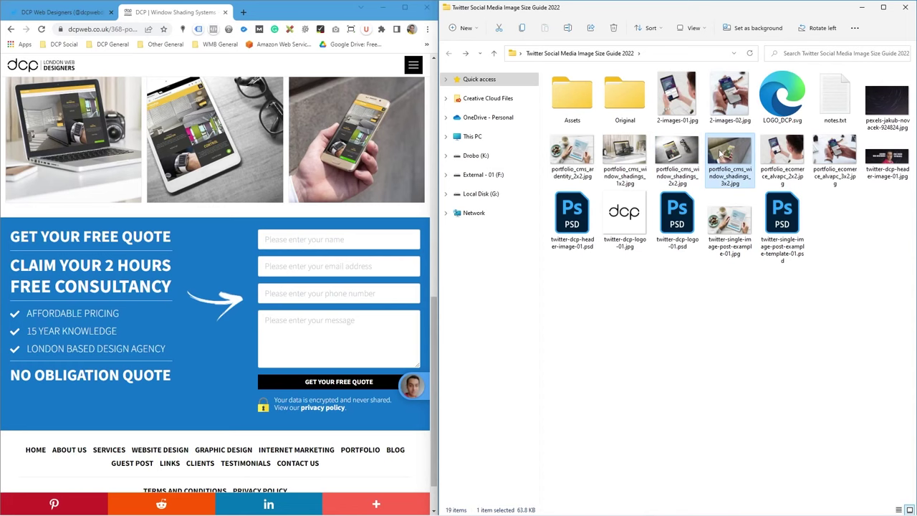
left_click(688, 159)
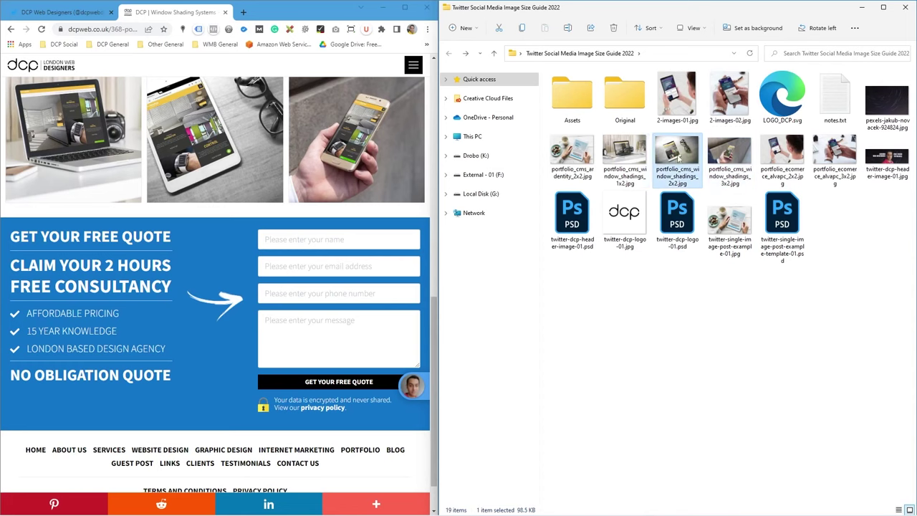
left_click(627, 154)
- Switch to Photoshop and start saving the untitled ALVA PC phone document on the computer rather than to the cloud
key("super")
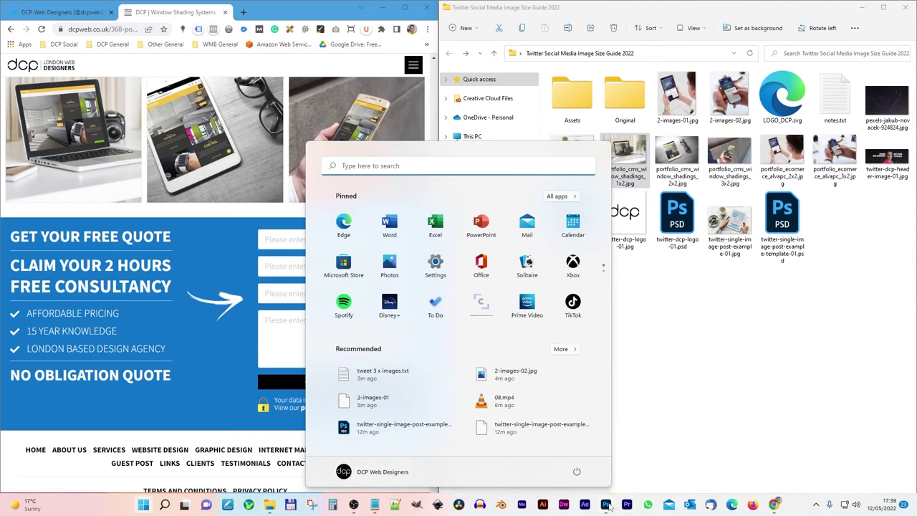
left_click(605, 505)
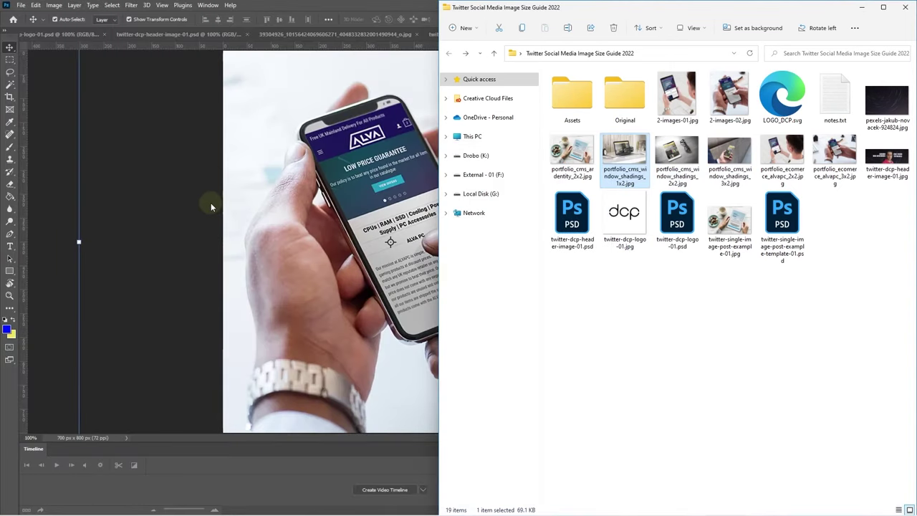
left_click(210, 205)
left_click(734, 244)
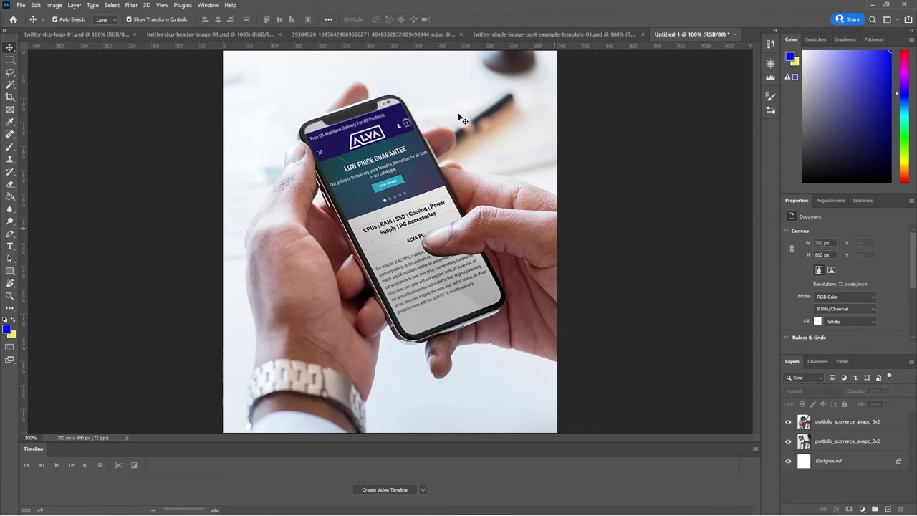
left_click(20, 5)
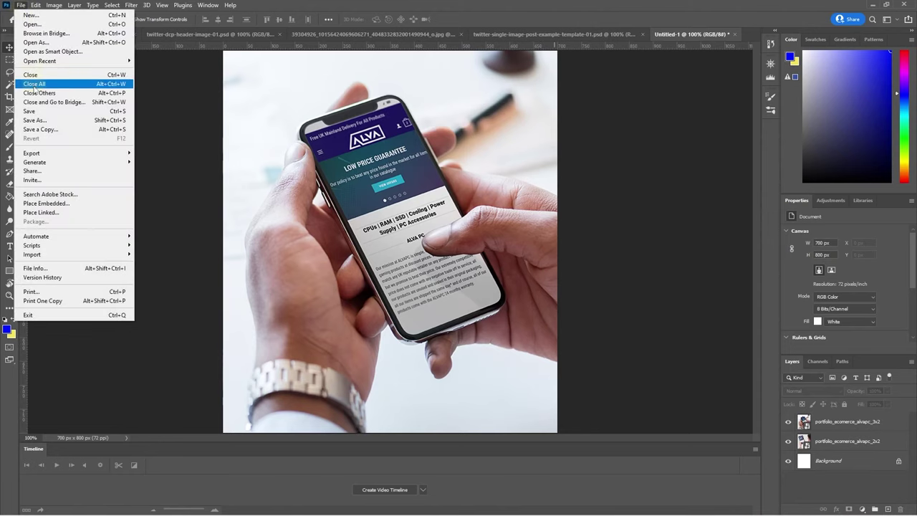
left_click(41, 122)
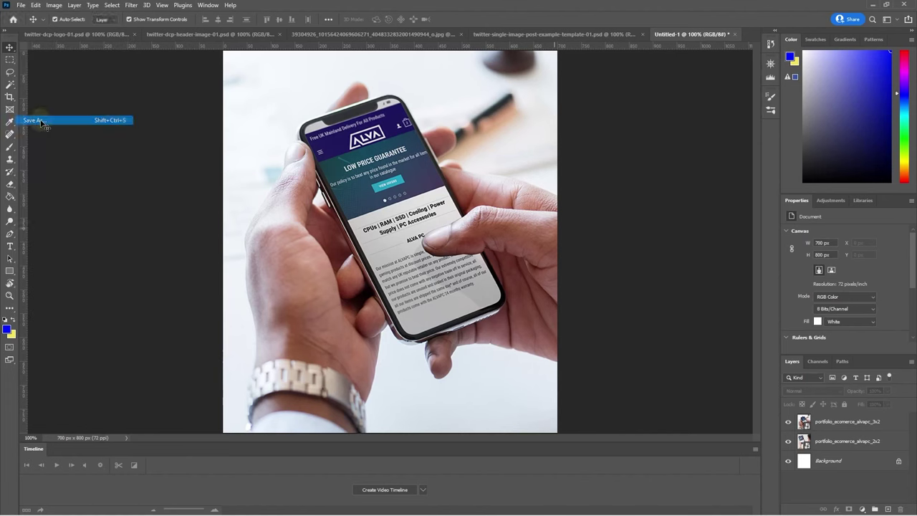
left_click(452, 380)
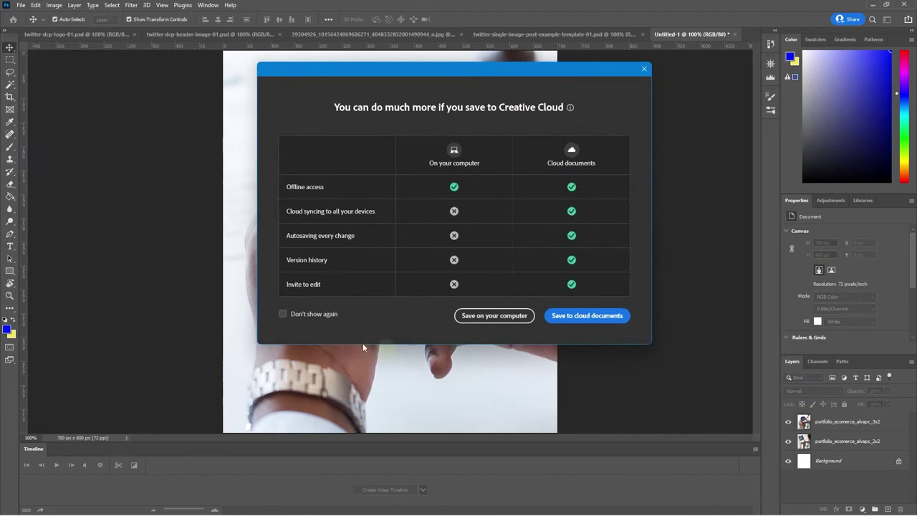
left_click(479, 320)
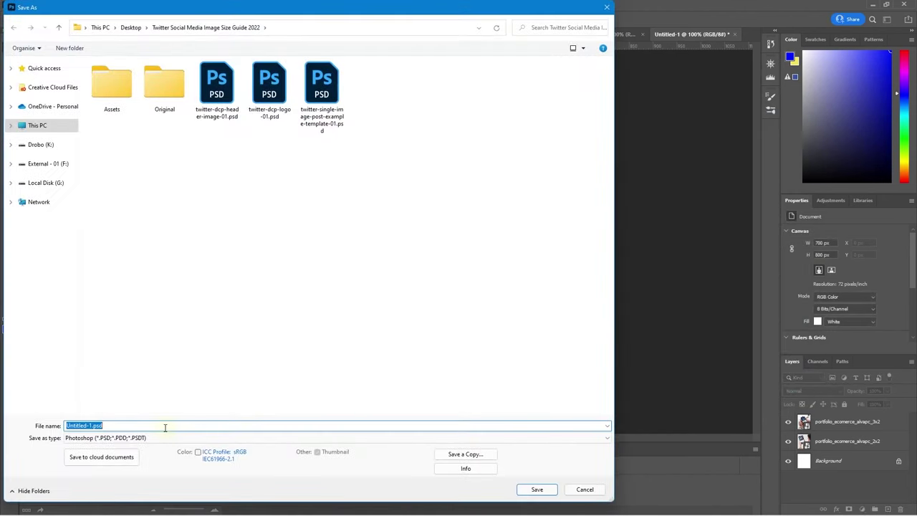
- Save the document as twitter-single-image-post-example-2ximages-01.psd, adapting the existing template file's name
type("tw")
key("Down")
key("Down")
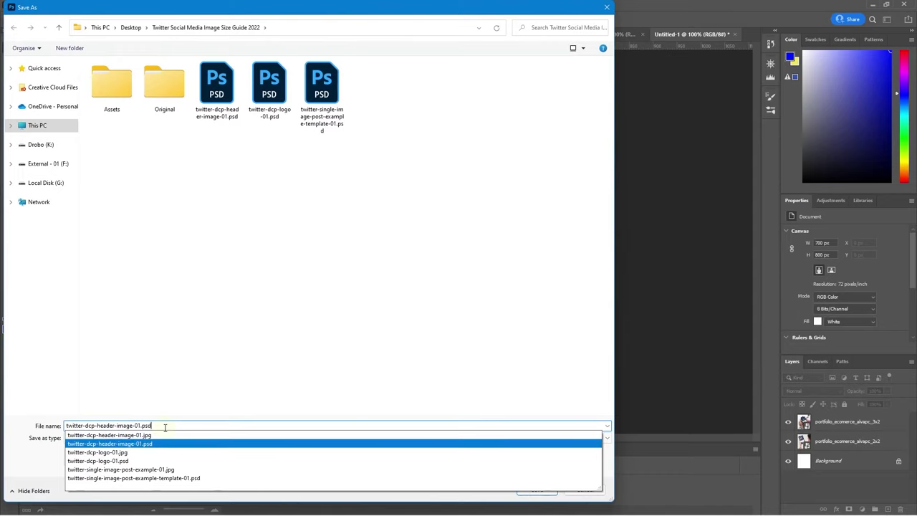
key("Down")
key("Down")
key("Down")
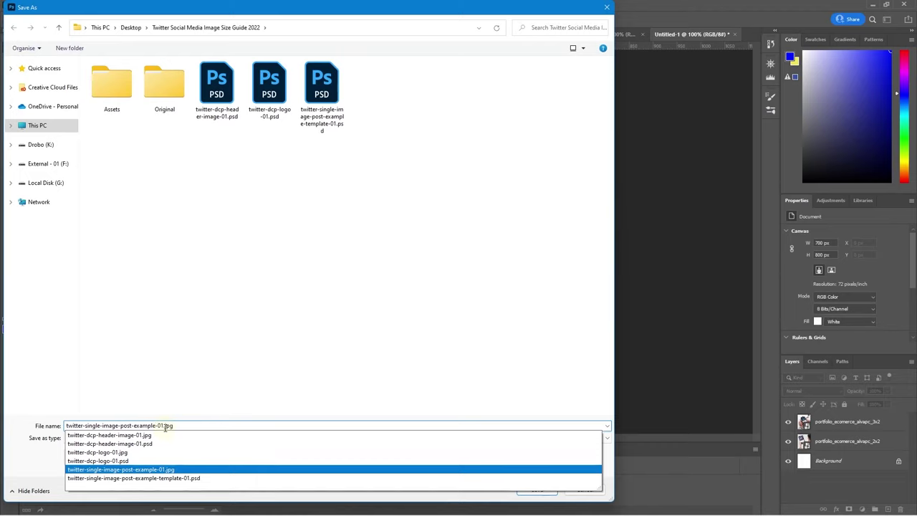
key("Down")
key("Left")
key("Left")
key("Left")
key("Left")
key("Left")
key("Left")
key("Left")
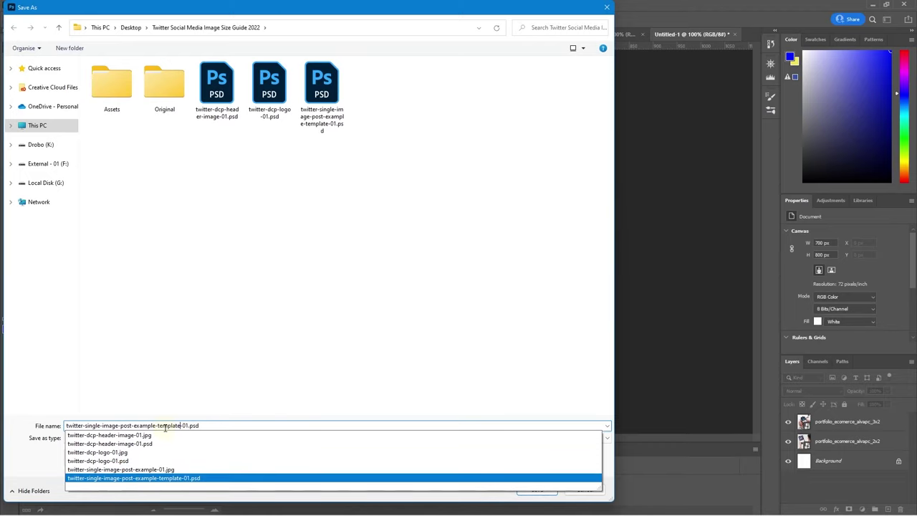
key("ctrl+shift+Left")
type("2ximages")
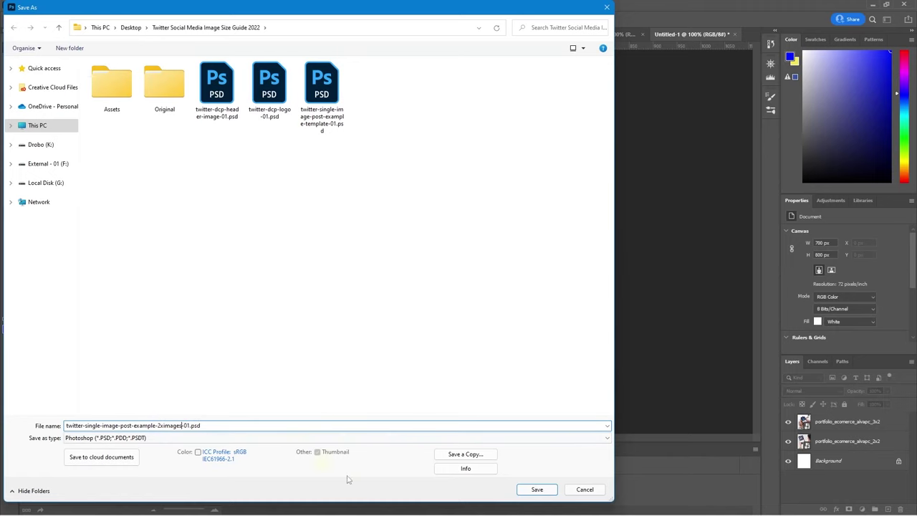
left_click(537, 489)
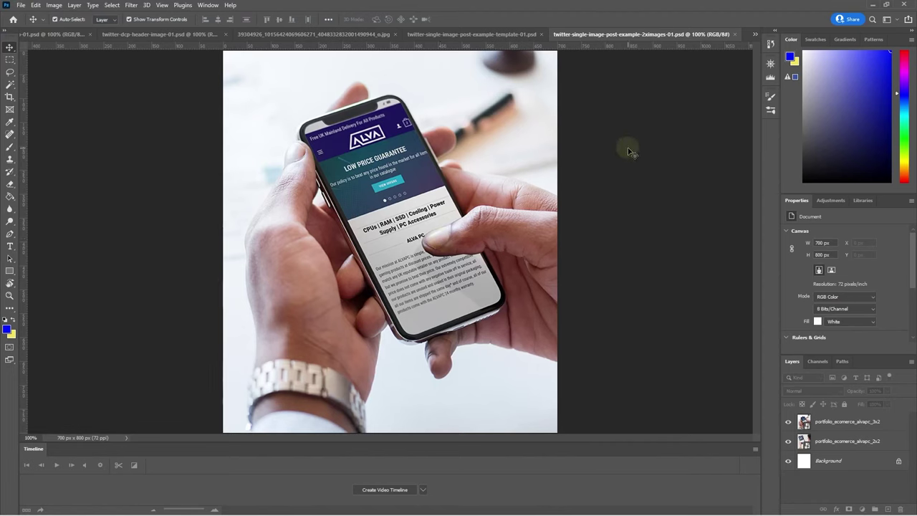
- Place portfolio_cms_window_shadings_1x2.jpg into the 700 × 800 px document, scaled to about 102.67% and positioned so the laptop fills the canvas
key("alt+Tab")
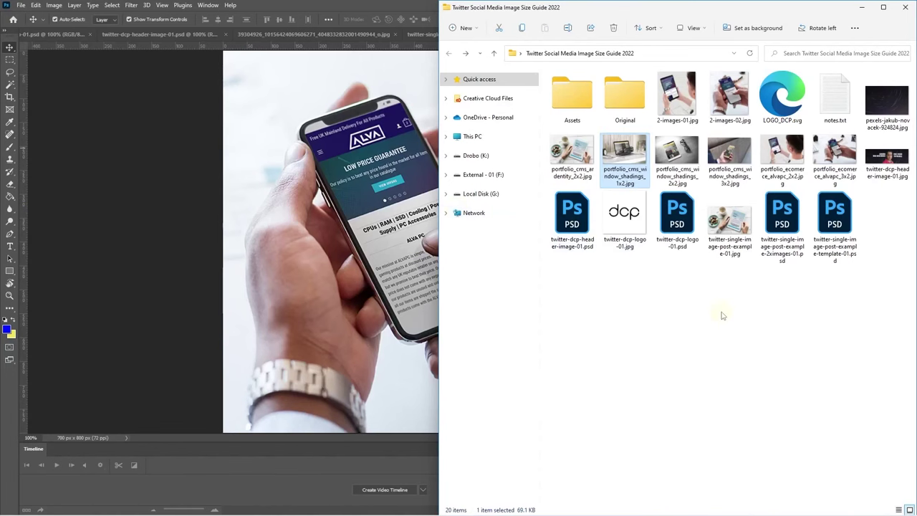
left_click_drag(629, 156, 336, 230)
left_click_drag(557, 242, 684, 306)
left_click_drag(515, 287, 508, 287)
left_click(473, 19)
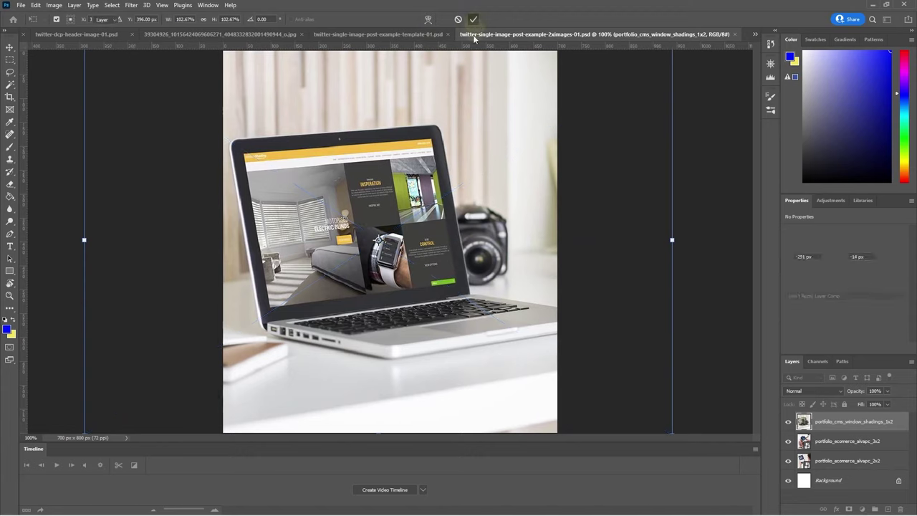
- Export the laptop image as a 700 × 800 px JPG named 01-left-side-01
key("ctrl+alt+shift+w")
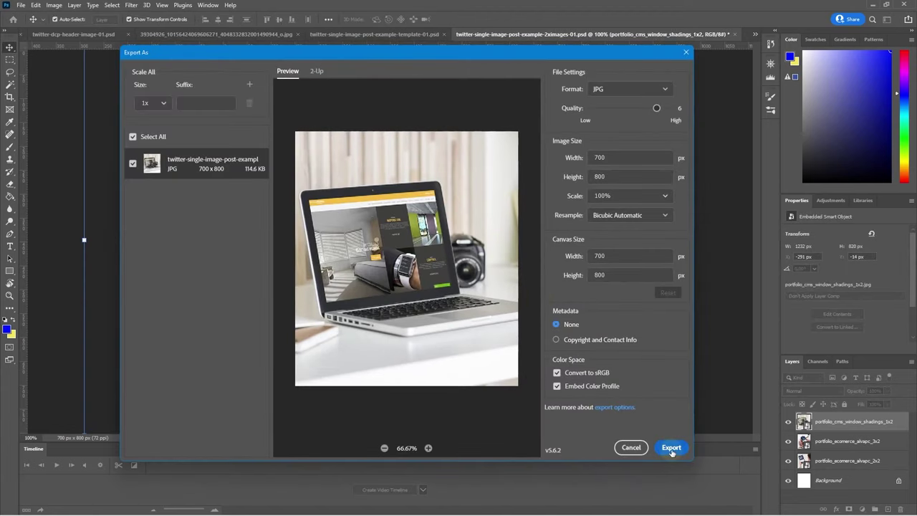
left_click(672, 449)
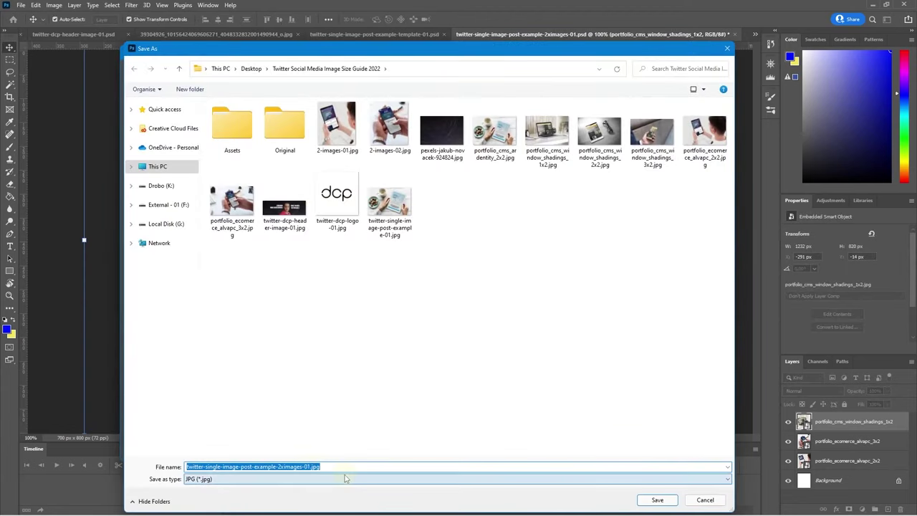
type("01-left-side-01")
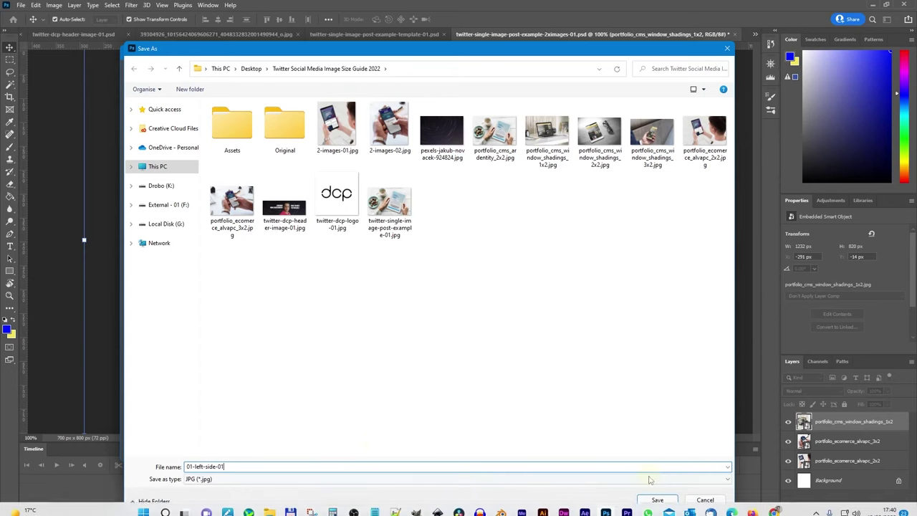
left_click(657, 501)
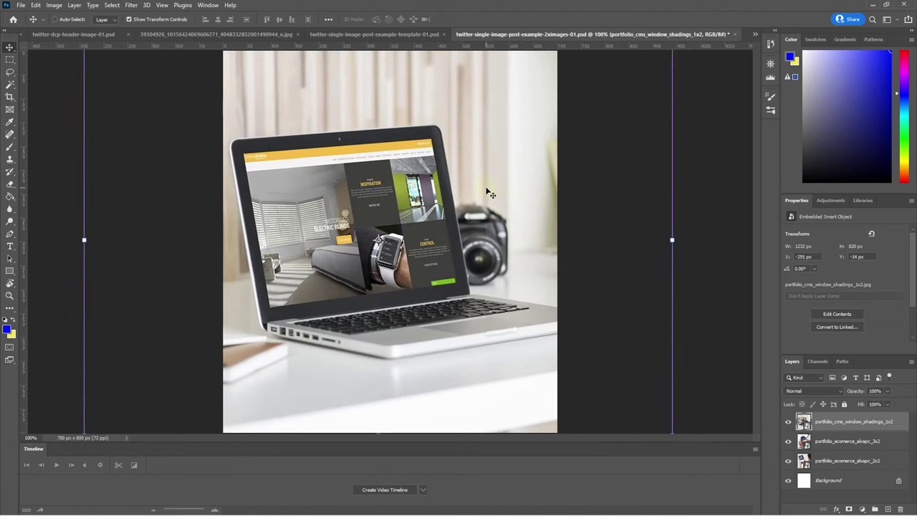
- Create a new document 1200 px wide and 686 px high
key("ctrl+n")
double_click(755, 137)
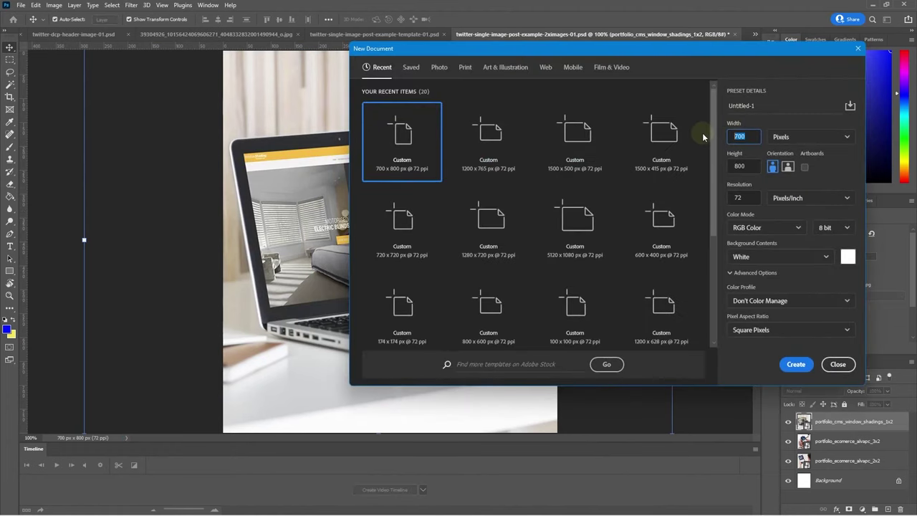
type("1200")
key("Tab")
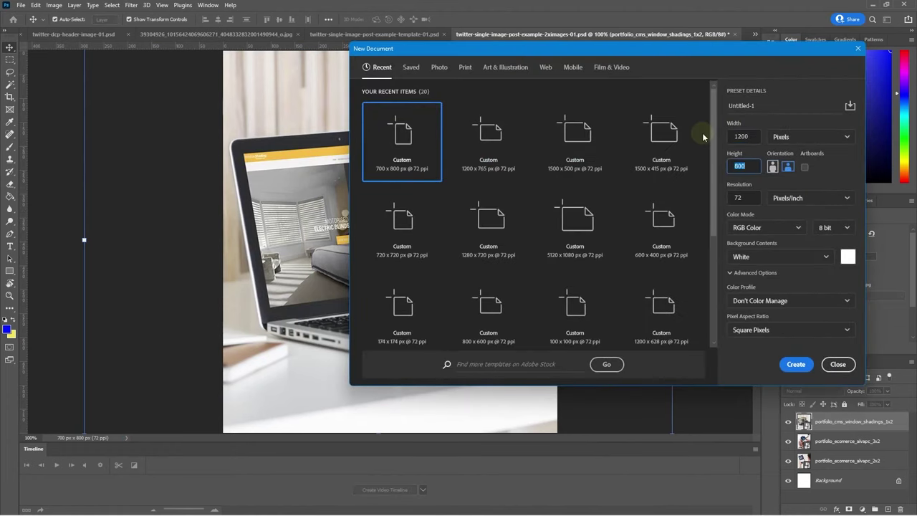
type("686")
left_click(795, 364)
- Place portfolio_cms_window_shadings_2x2.jpg in the new document and enlarge it to about 102.29% to cover the canvas
key("alt+Tab")
left_click_drag(730, 156, 349, 210)
left_click_drag(649, 240, 683, 243)
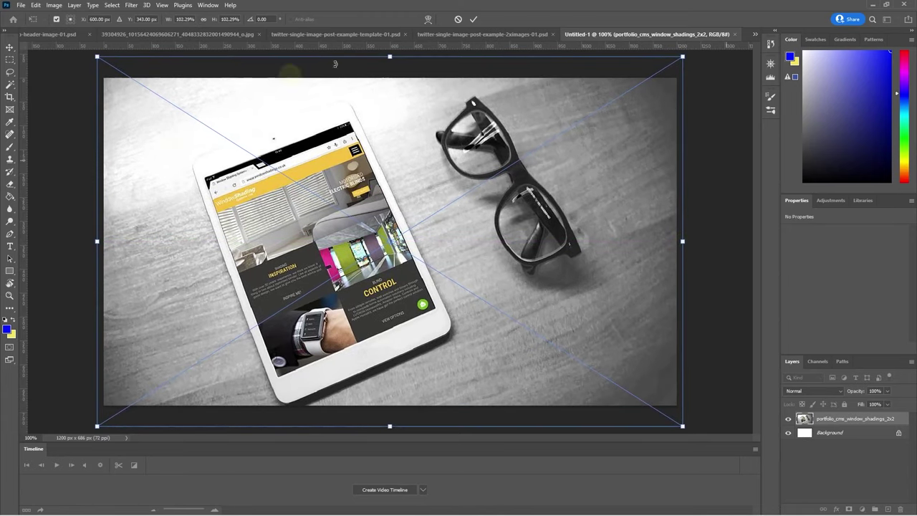
left_click(474, 19)
- Export the tablet image as a 1200 × 686 px JPG, adapting the 01-left-side-01.jpg name for the right side
key("alt+shift+ctrl+w")
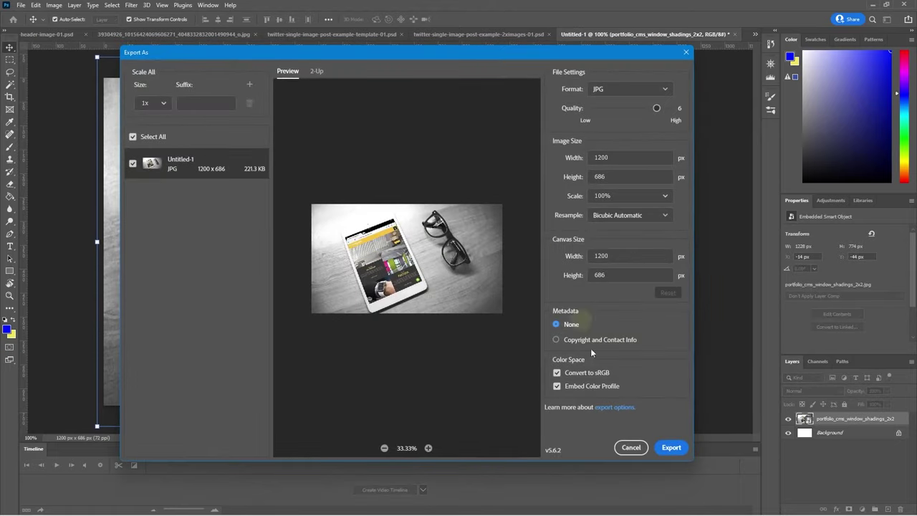
left_click(666, 450)
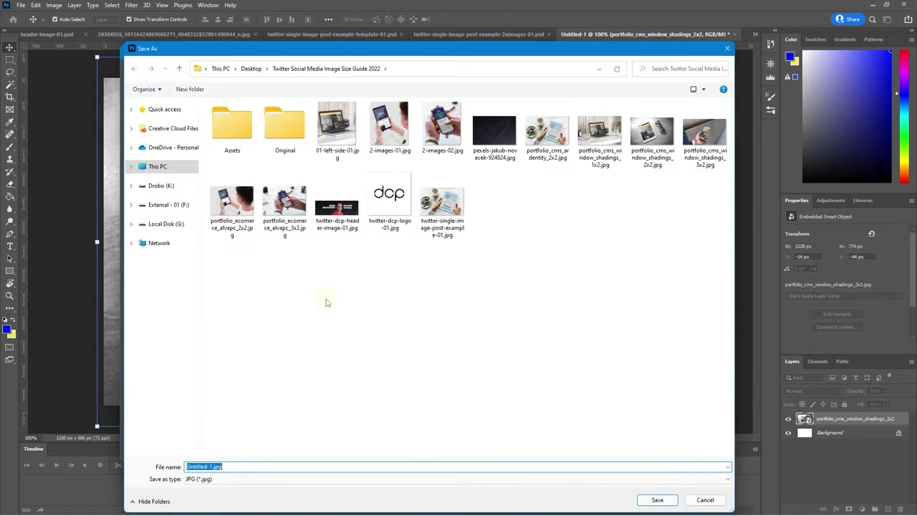
type("01")
key("Down")
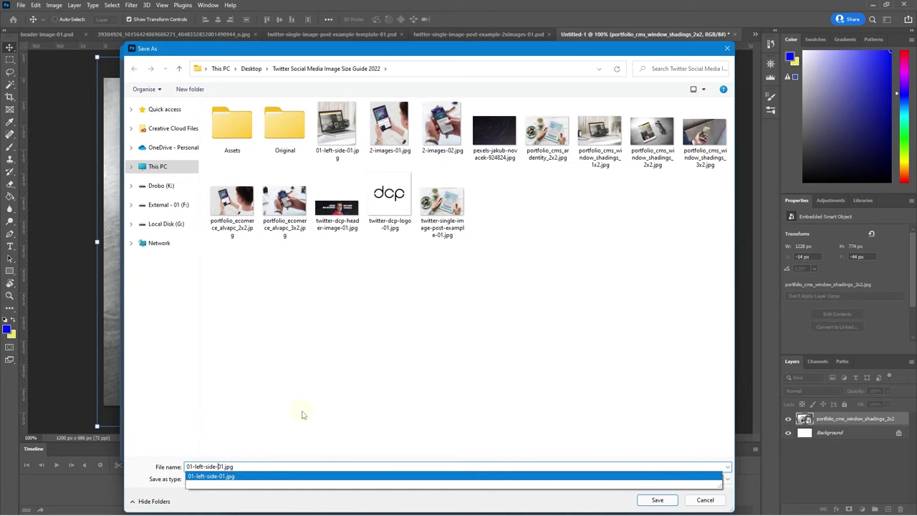
type("ri")
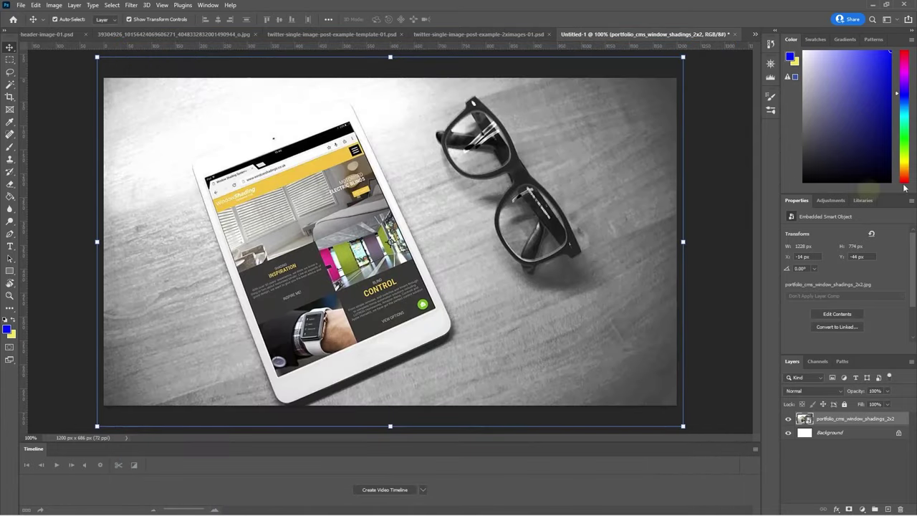
- Place portfolio_cms_window_shadings_3x2.jpg over the tablet image and enlarge it to about 113.28% to cover the canvas
key("alt+Tab")
left_click_drag(782, 161, 381, 238)
left_click_drag(663, 242, 714, 242)
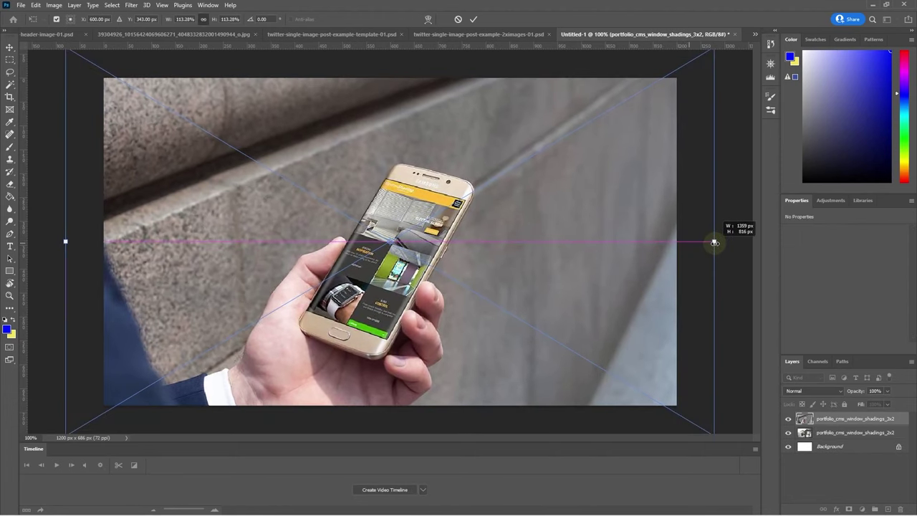
left_click(10, 47)
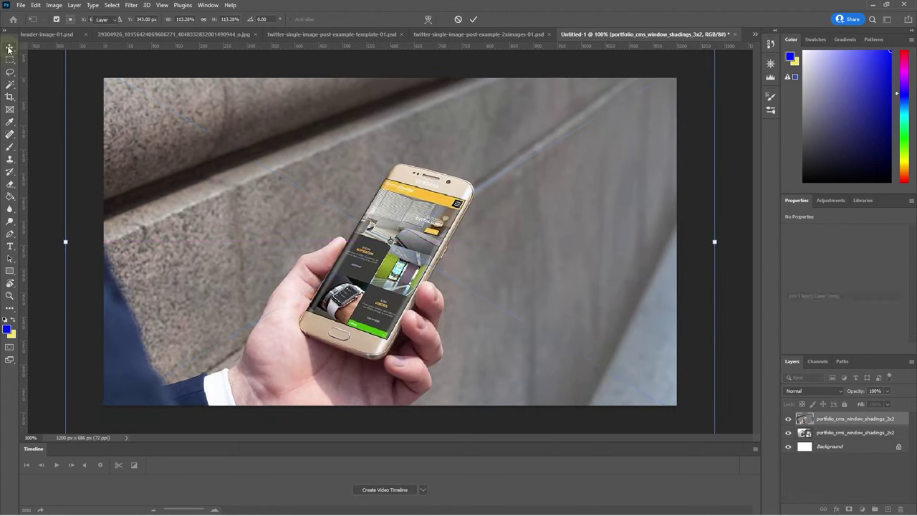
- Export the phone image as a 1200 × 686 px JPG named 01-right-side-02.jpg
key("ctrl+alt+shift+w")
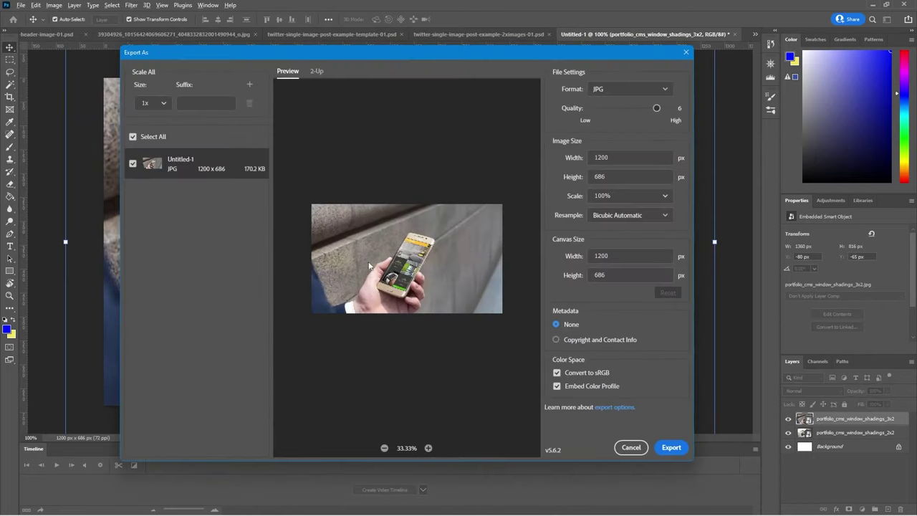
left_click(672, 447)
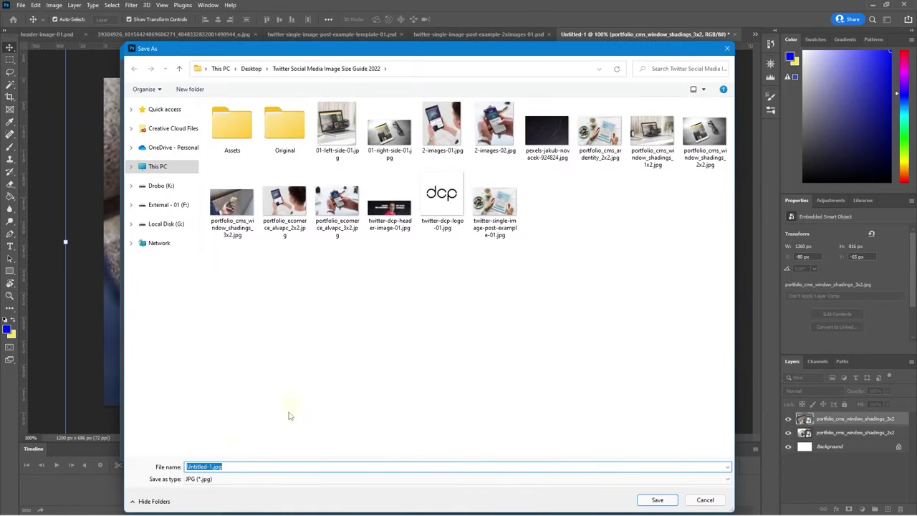
type("01")
key("Down")
key("Down")
key("Left")
key("Left")
key("Left")
key("Left")
key("BackSpace")
left_click(652, 499)
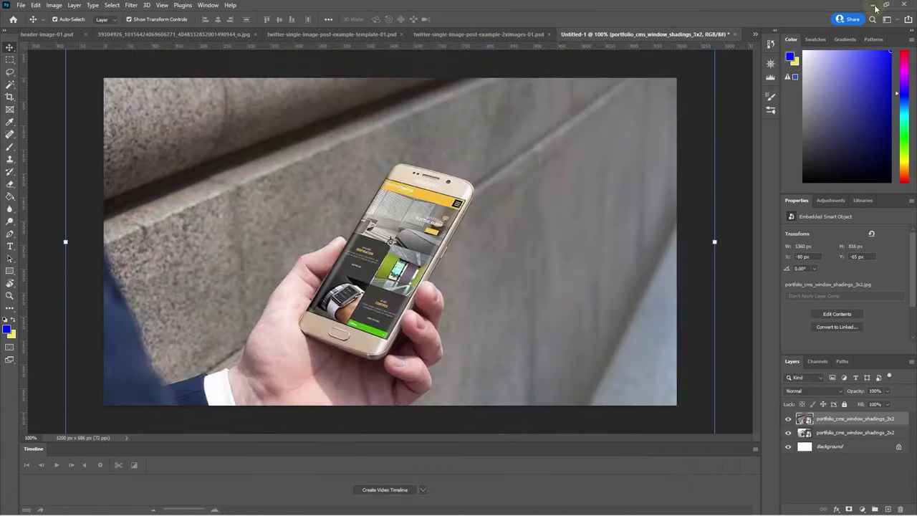
- Switch to the Twitter page in the browser, widen its window beside the file folder and start a new tweet
left_click(872, 4)
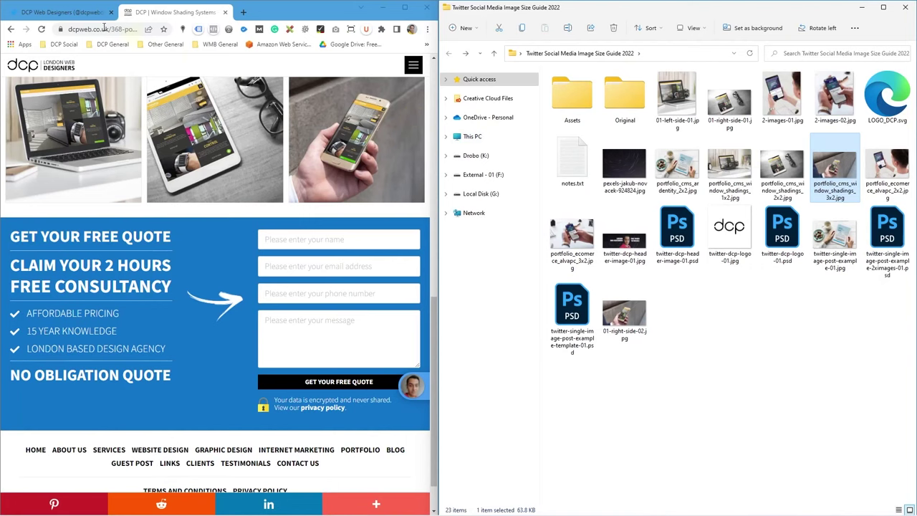
left_click(61, 13)
left_click_drag(442, 185, 550, 184)
left_click(34, 326)
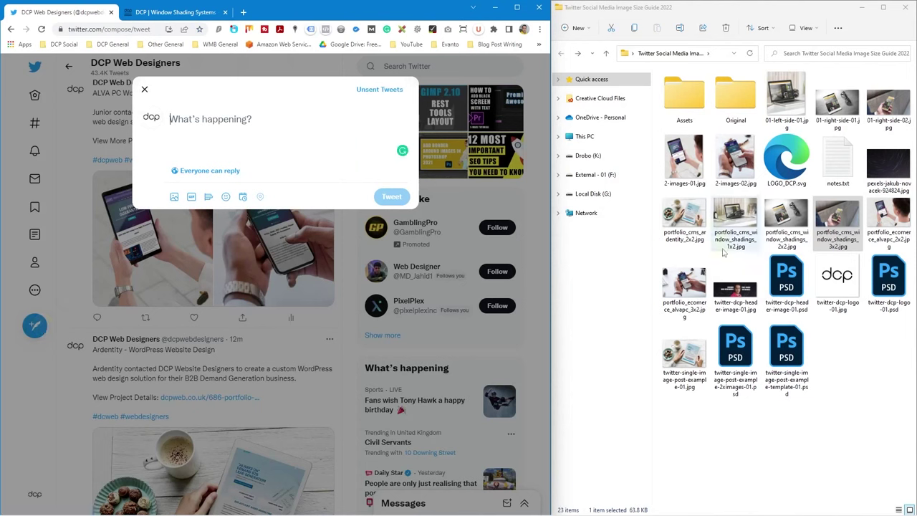
- Attach 01-left-side-01.jpg, 01-right-side-01.jpg and 01-right-side-02.jpg from the folder to the new tweet
left_click(786, 100)
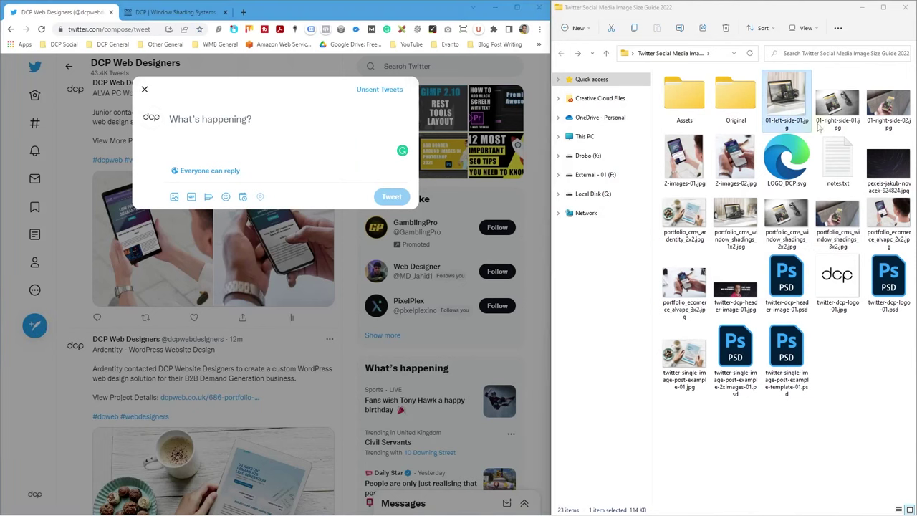
left_click(838, 107, "ctrl")
left_click(878, 115, "ctrl")
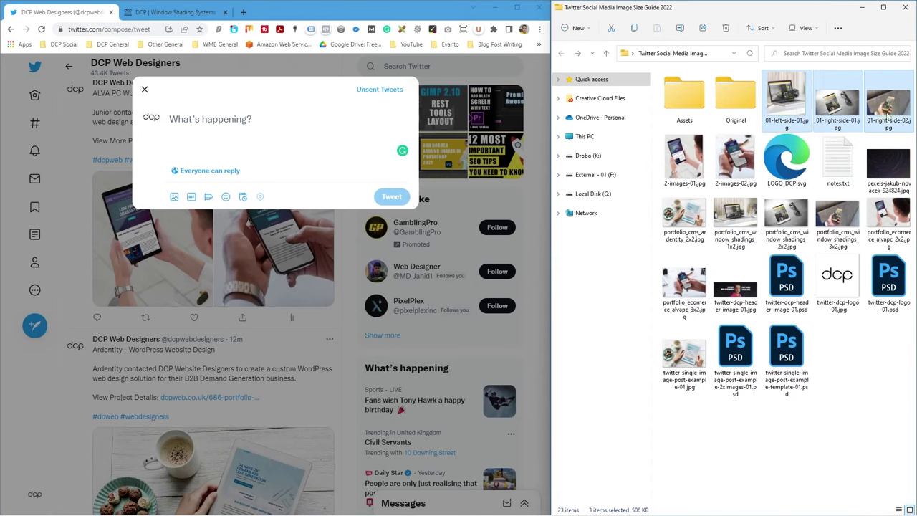
left_click_drag(796, 100, 239, 126)
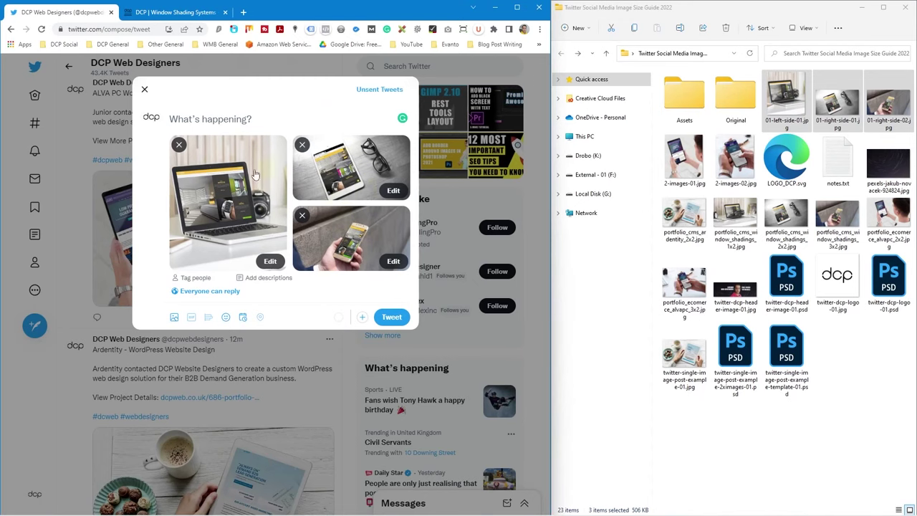
- Copy the heading "Window Shading Systems - Website Design" from the project page into the tweet and leave a blank line below it
left_click(136, 12)
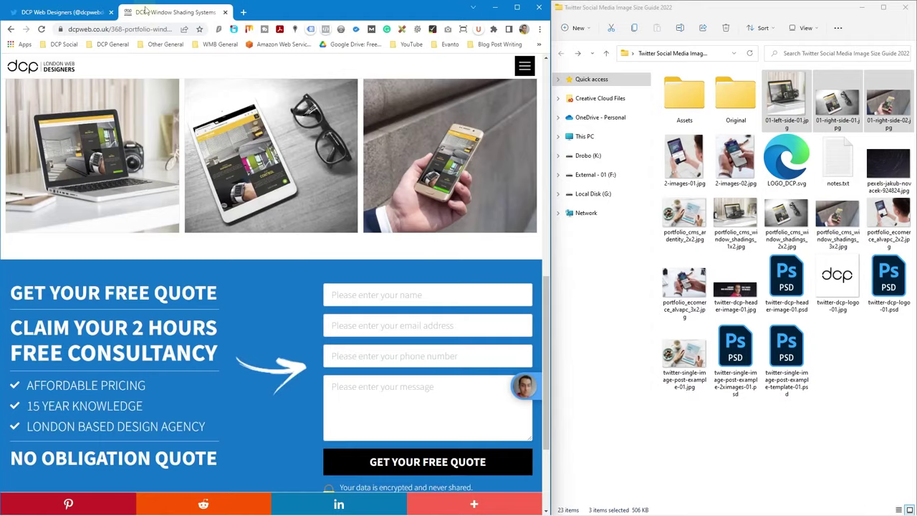
scroll(275, 215, "up", 15)
left_click_drag(478, 248, 64, 247)
key("ctrl+c")
left_click(58, 12)
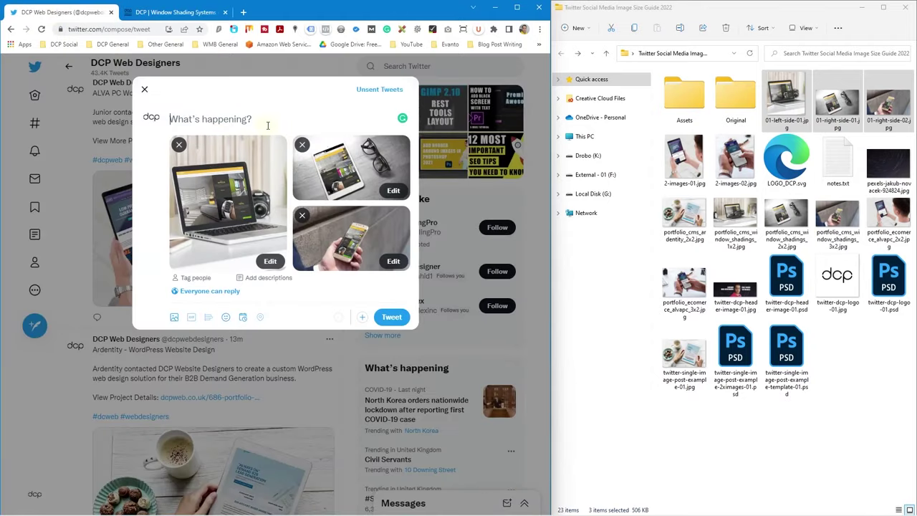
key("ctrl+v")
key("Return")
key("Return")
- Copy the project page's first description paragraph into the tweet below the heading, followed by a blank line
left_click(176, 14)
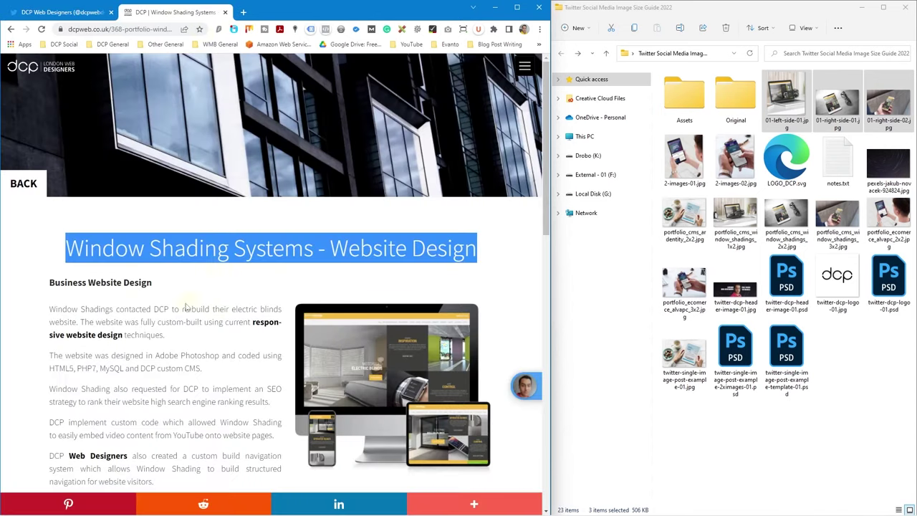
left_click_drag(166, 335, 37, 315)
key("ctrl+c")
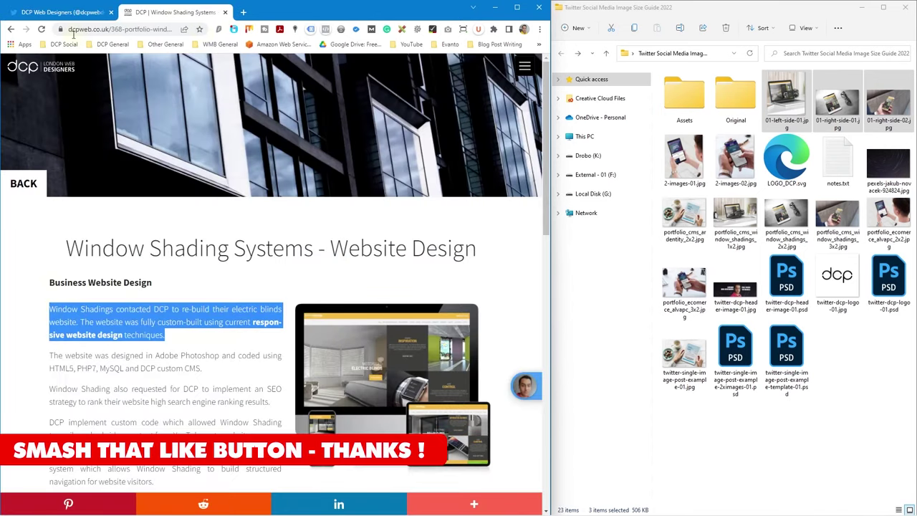
left_click(57, 12)
key("ctrl+v")
key("Return")
key("Return")
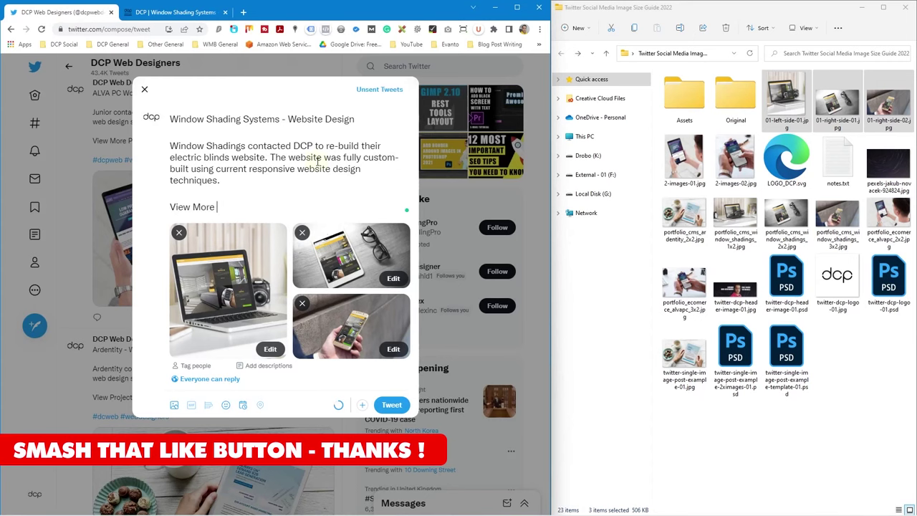
- Add "View More Info:" to the tweet, followed by the Window Shading Systems project page's web address and a blank line
type("View More Info:")
left_click(176, 12)
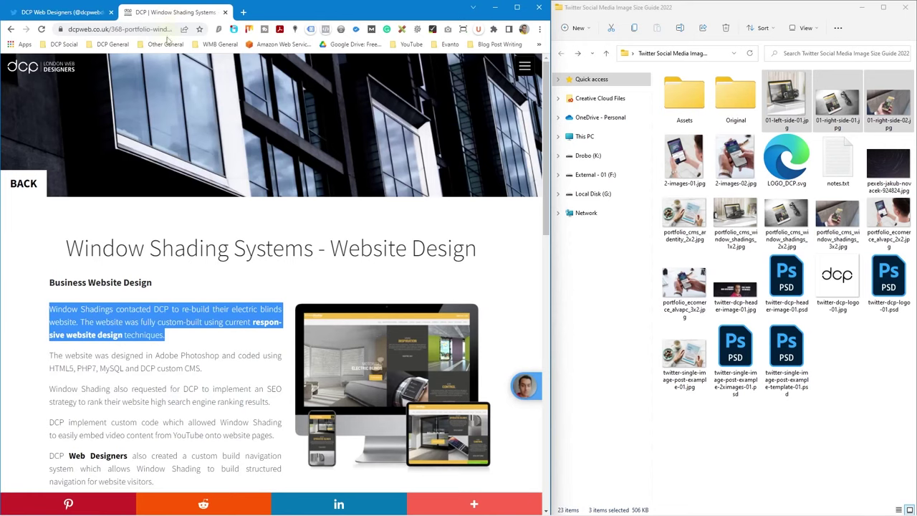
left_click(145, 29)
left_click(82, 15)
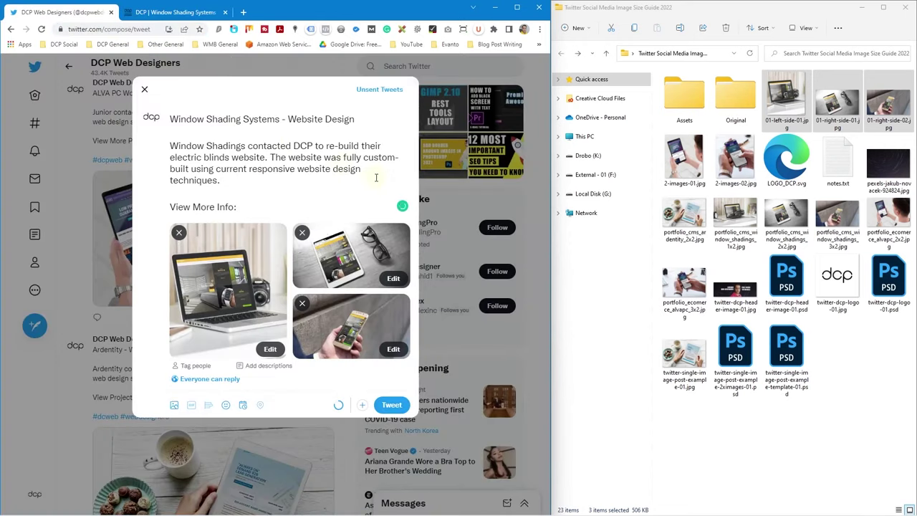
type("https://www.dcpweb.co.uk/368-portfolio-window-shading-systems-website-design")
key("Return")
key("Return")
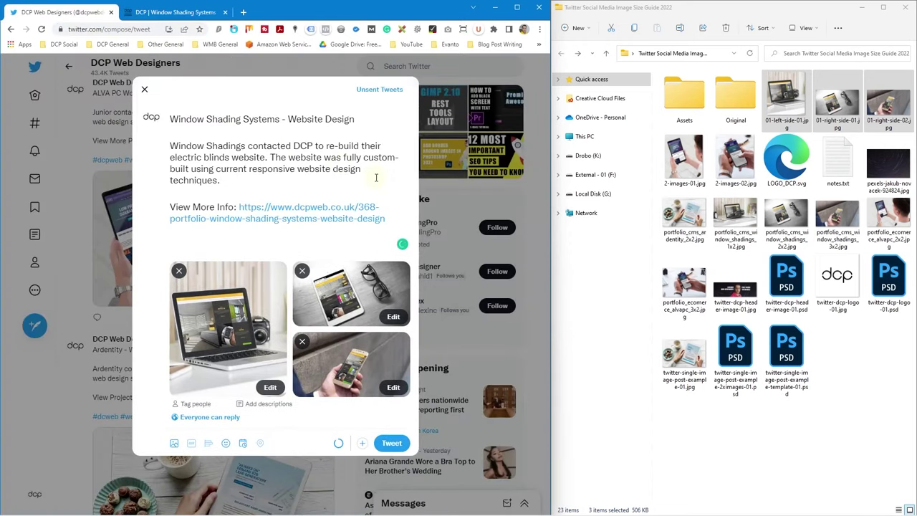
- Add the hashtags #dcpweb and #webdesigners at the end of the text and publish the tweet
type("#dcw")
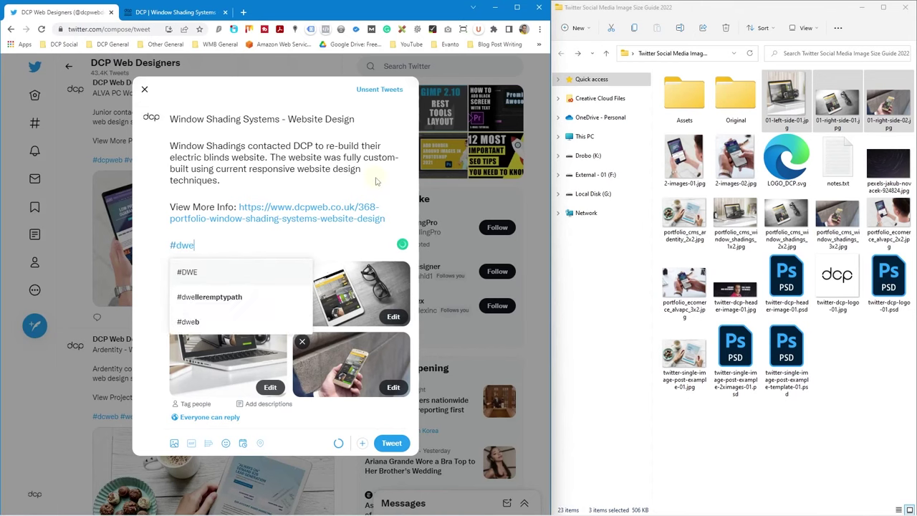
key("BackSpace")
key("BackSpace")
key("BackSpace")
type("cdc")
key("BackSpace")
key("BackSpace")
key("BackSpace")
type("d")
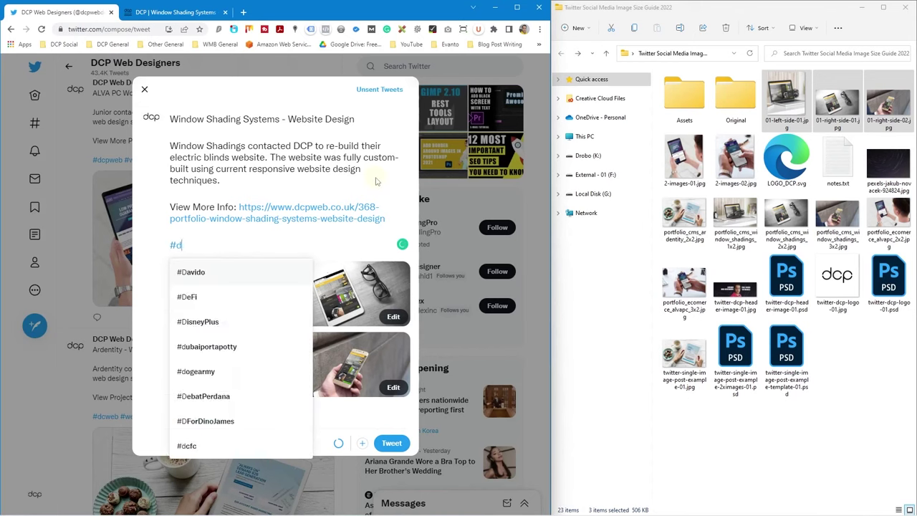
type("cpweb #webdesigners")
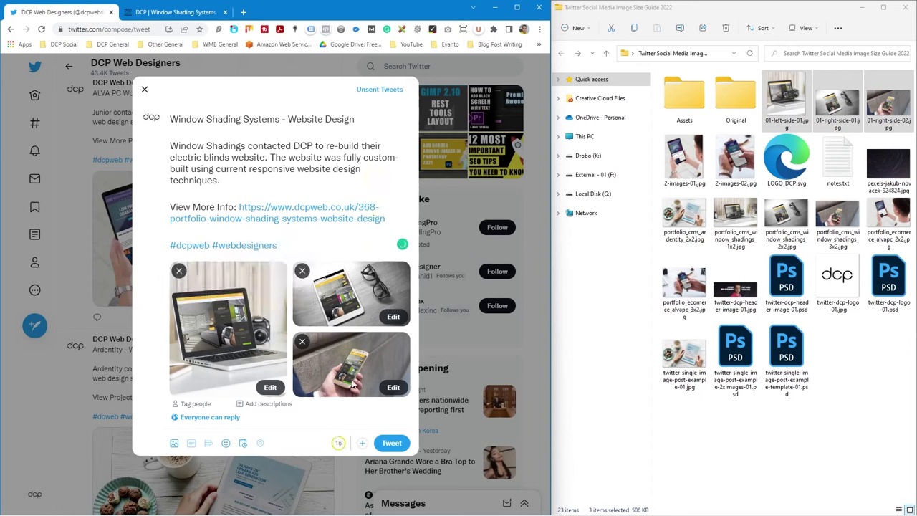
left_click(393, 444)
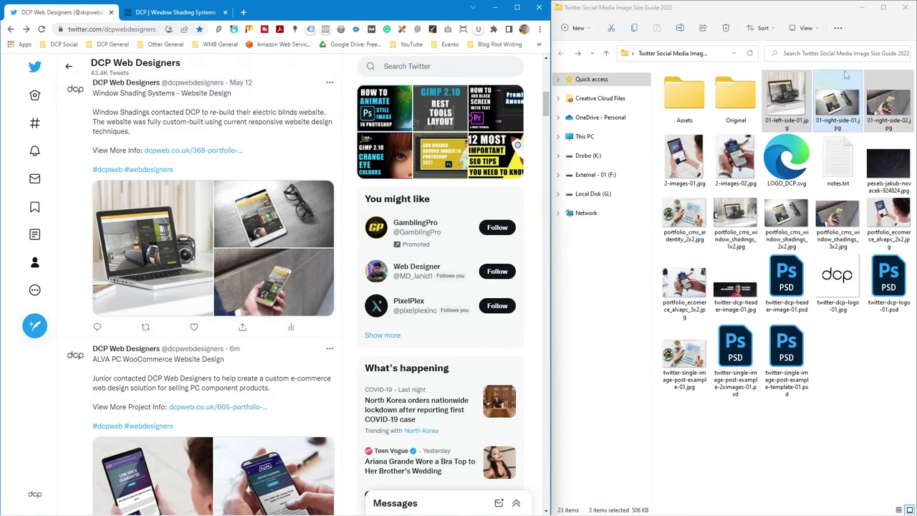
- Maximise the browser, view the published tweet's three images at full size and look over the recent tweets on the profile
left_click(869, 9)
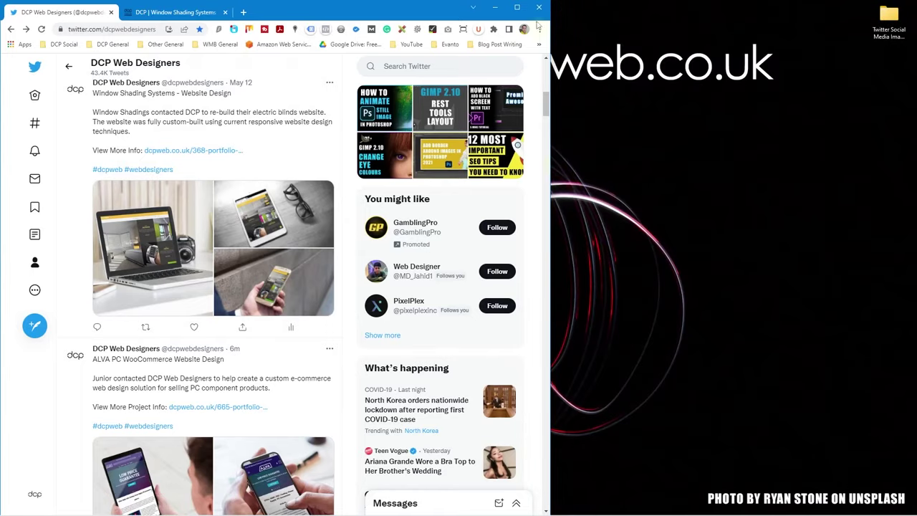
left_click(518, 8)
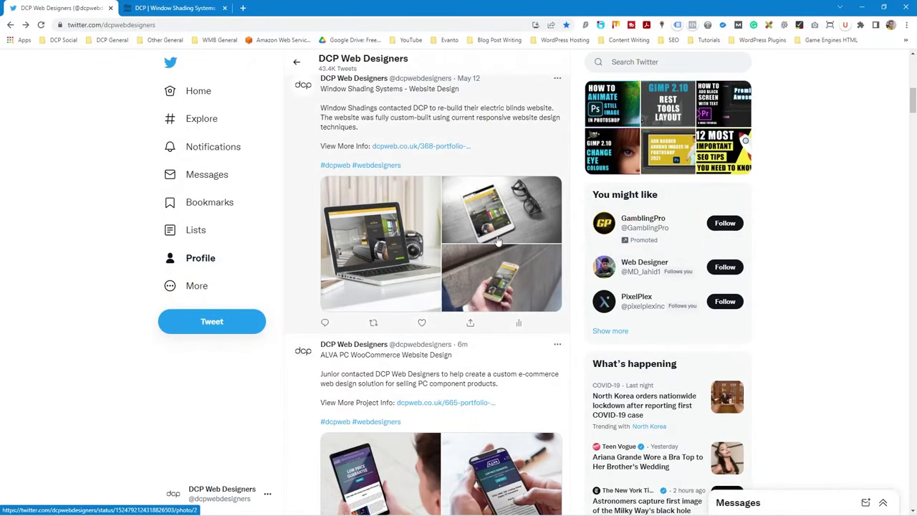
left_click(392, 250)
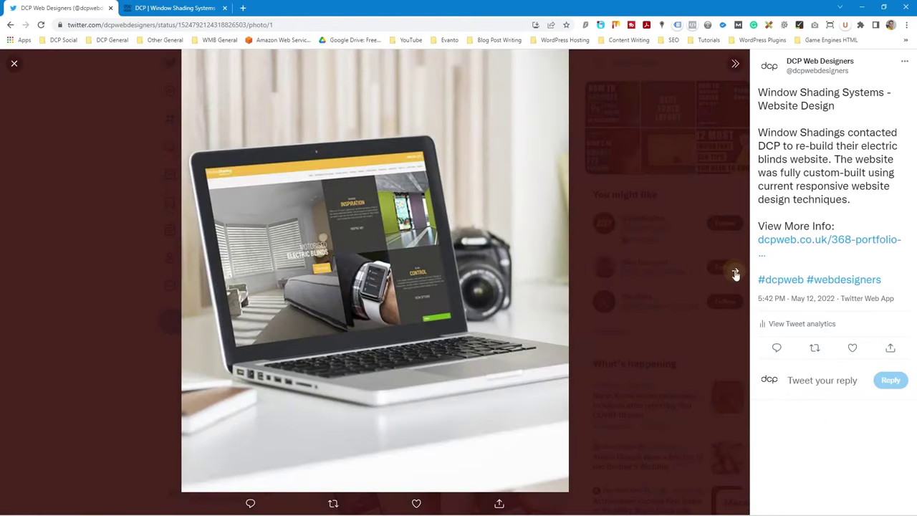
left_click(735, 273)
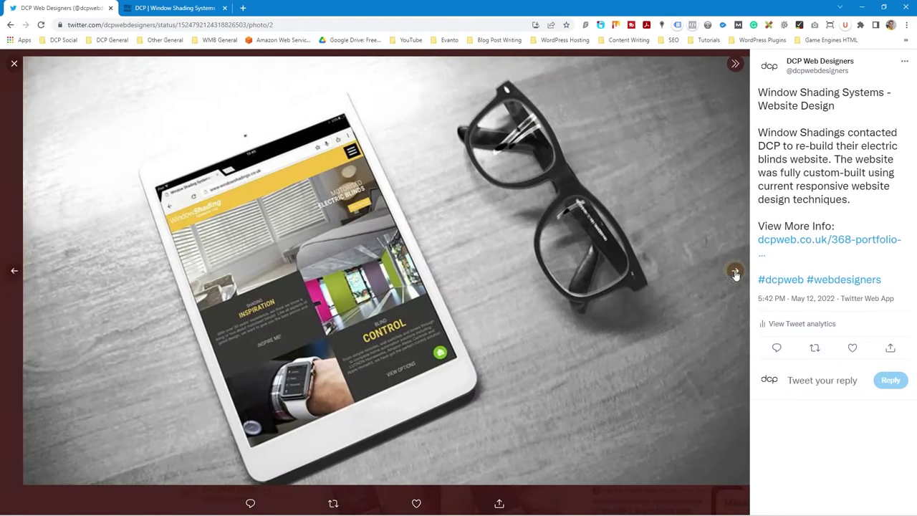
left_click(734, 271)
left_click(14, 63)
left_click(494, 277)
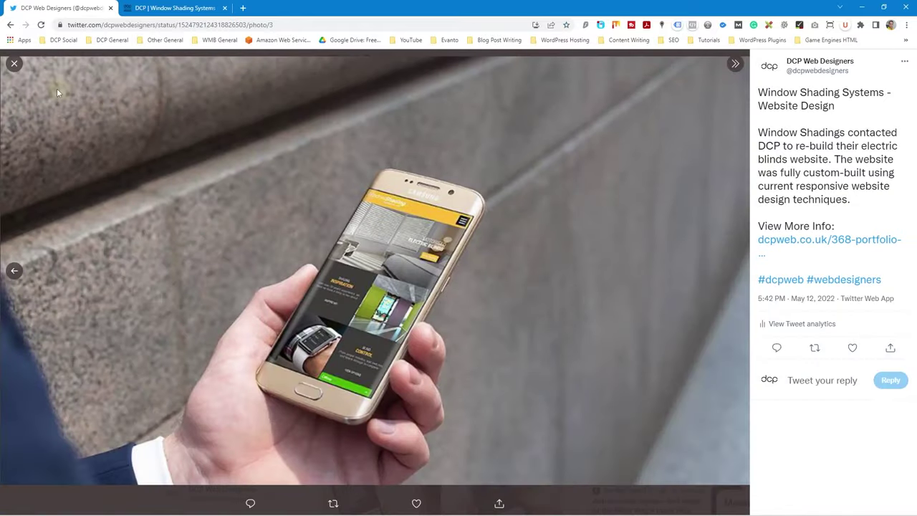
left_click(14, 63)
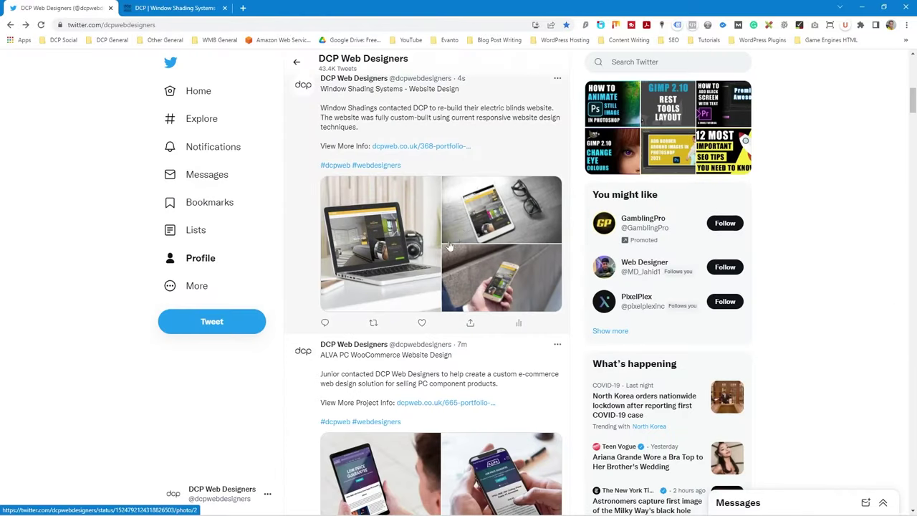
scroll(449, 246, "down", 4)
scroll(411, 176, "down", 2)
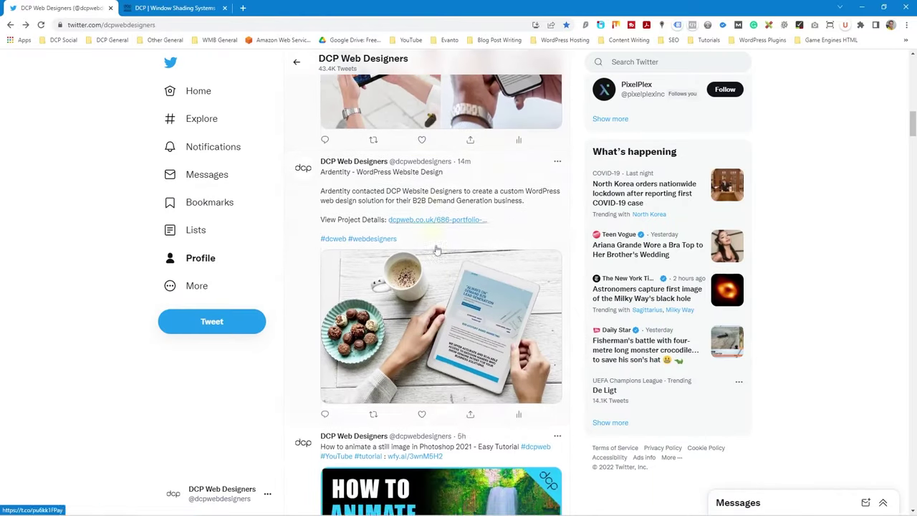
scroll(488, 310, "up", 6)
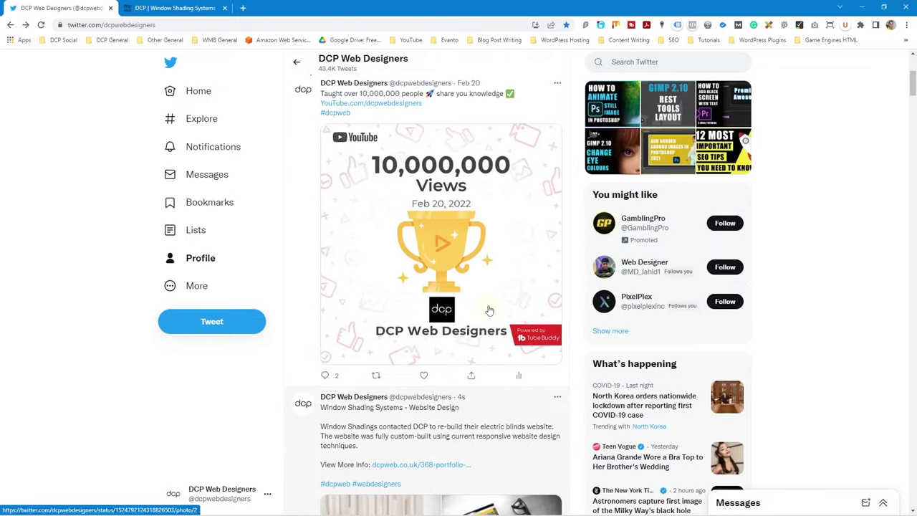
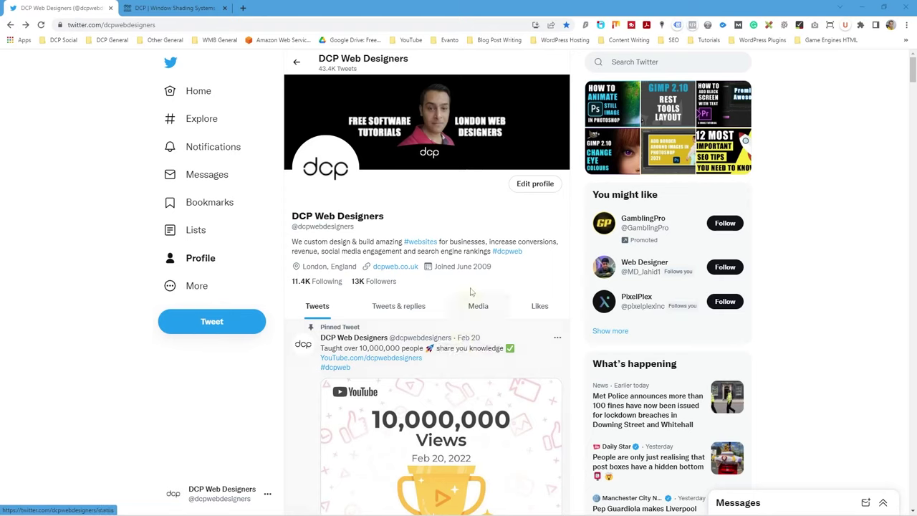
- Go back to the website's portfolio and open the Pure Sanity project at its three mockup images
left_click(179, 8)
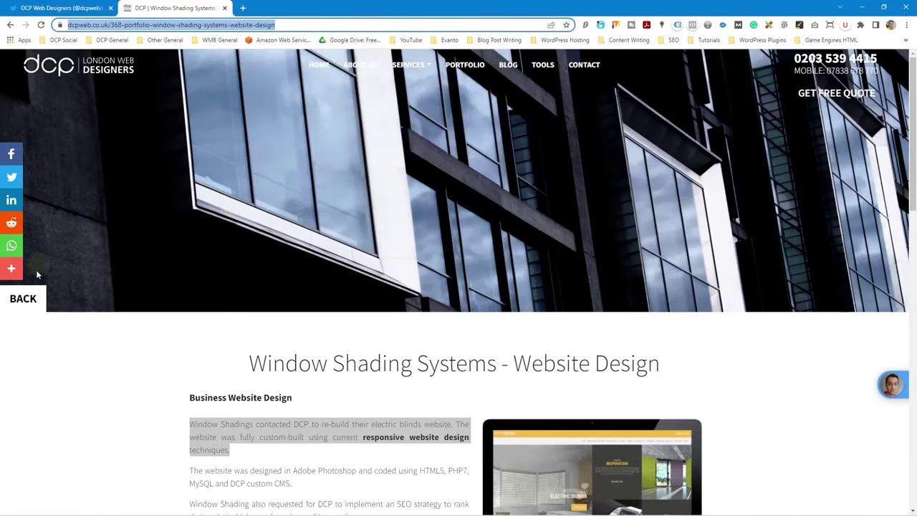
left_click(24, 299)
scroll(322, 294, "up", 8)
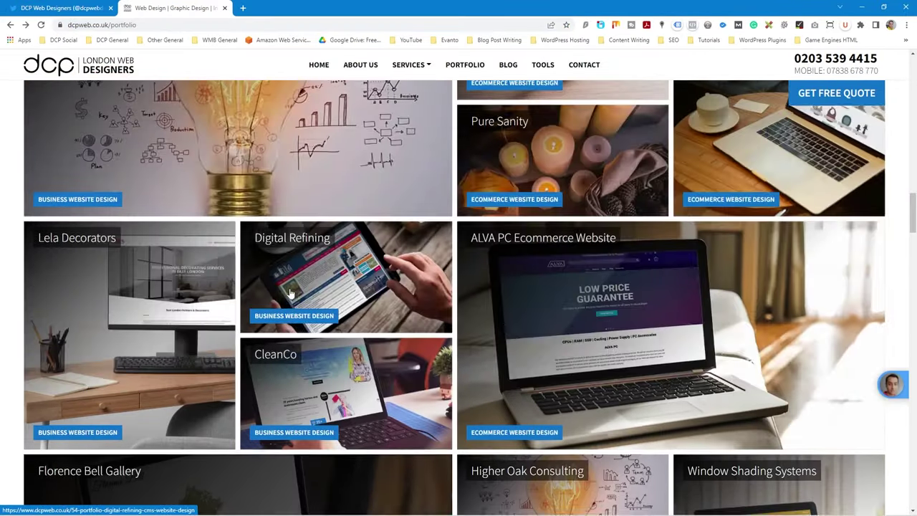
scroll(421, 306, "down", 4)
scroll(421, 306, "up", 3)
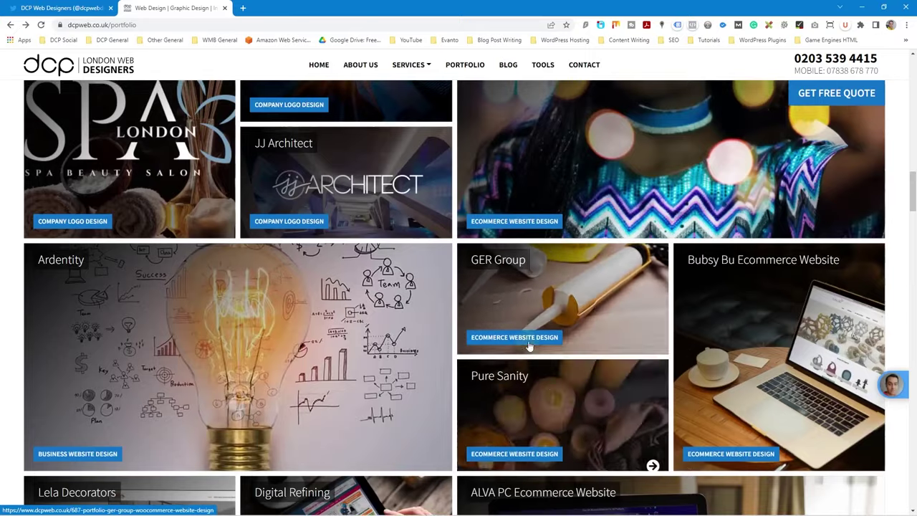
left_click(491, 365)
scroll(458, 357, "down", 5)
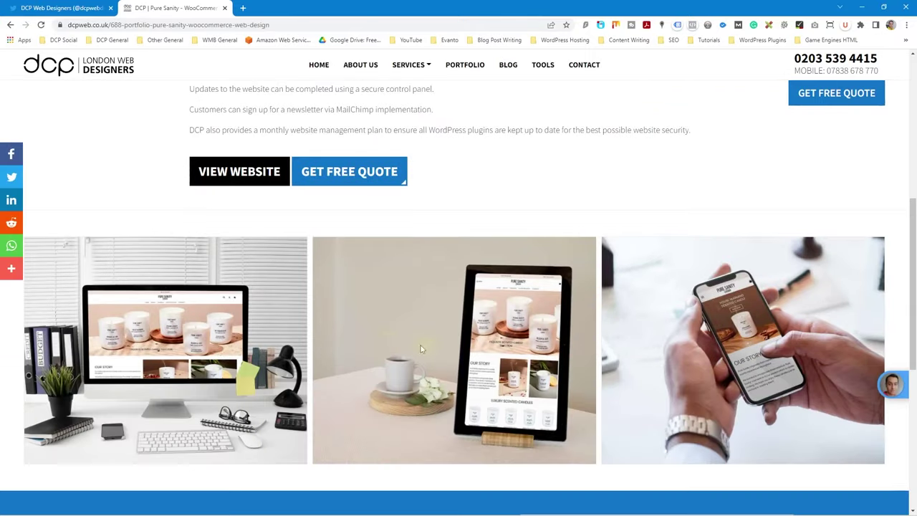
- Place the Twitter Social Media Image Size Guide 2022 folder window side by side with the browser, giving the browser the larger share
key("alt+Tab")
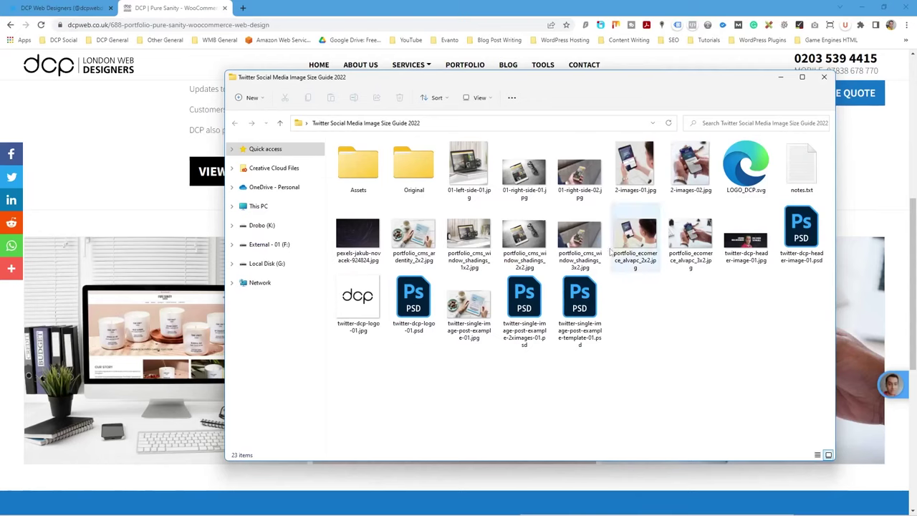
key("super+Right")
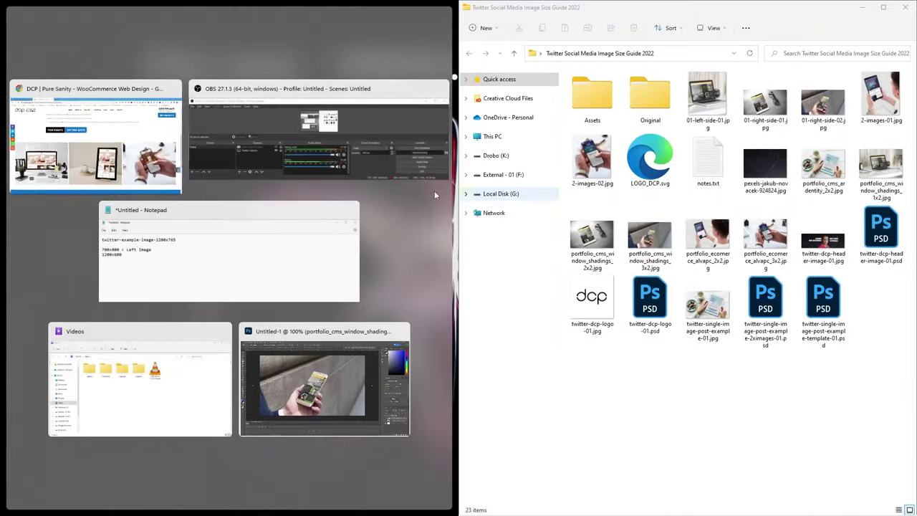
left_click(166, 170)
left_click_drag(458, 194, 573, 194)
- Create a folder named "4 x images" in the Twitter Social Media Image Size Guide 2022 folder and open it
right_click(889, 426)
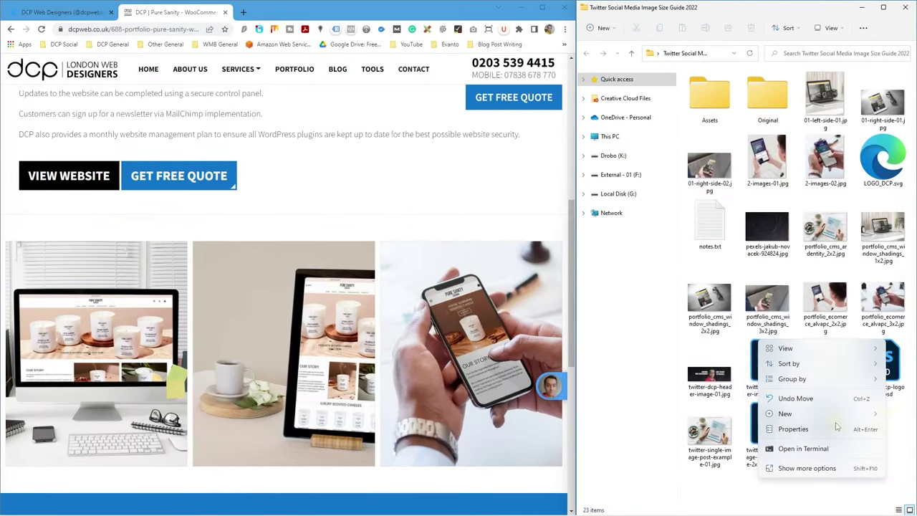
mouse_move(789, 413)
left_click(782, 107)
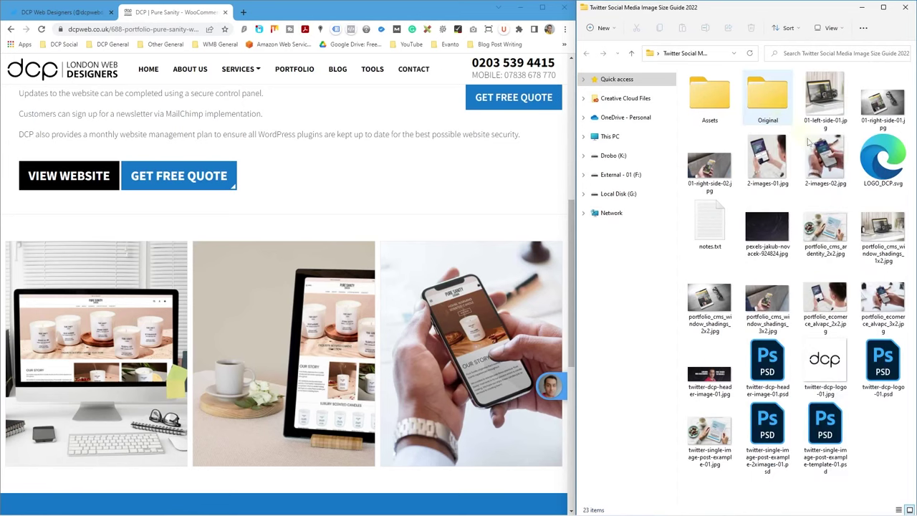
type("4 x images")
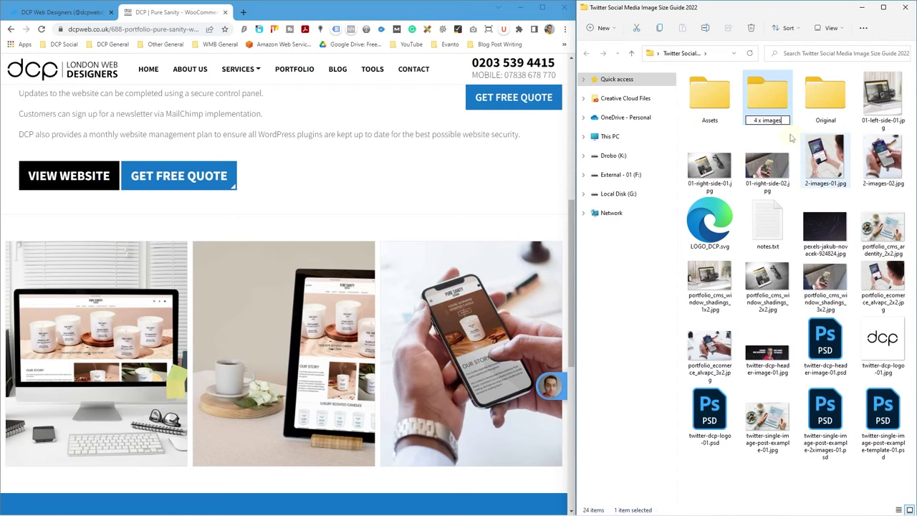
double_click(748, 112)
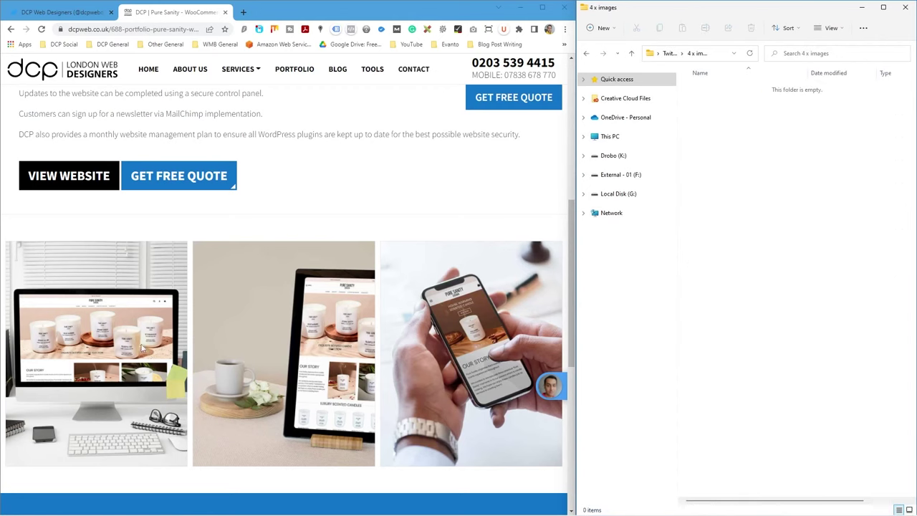
- Save the Pure Sanity desktop mockup and the Unik Pik tablet mockup from their portfolio pages into the "4 x images" folder
left_click_drag(95, 340, 756, 233)
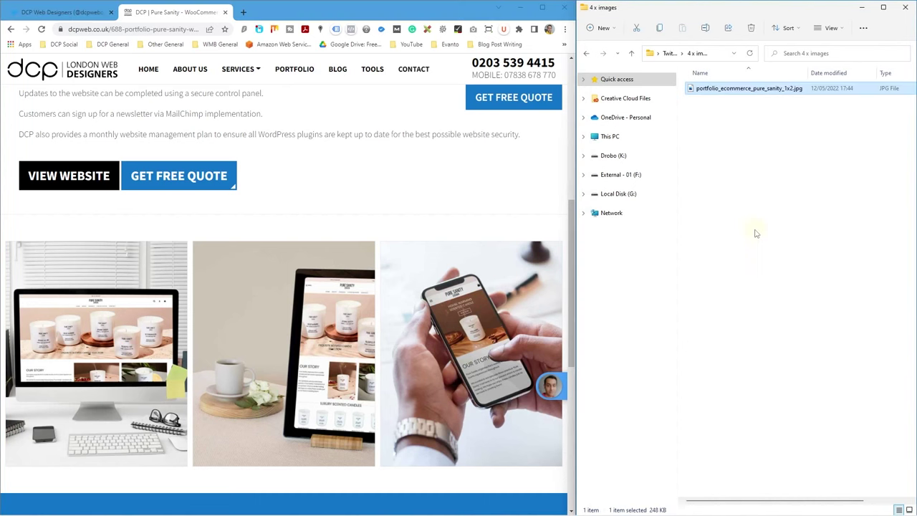
left_click(11, 30)
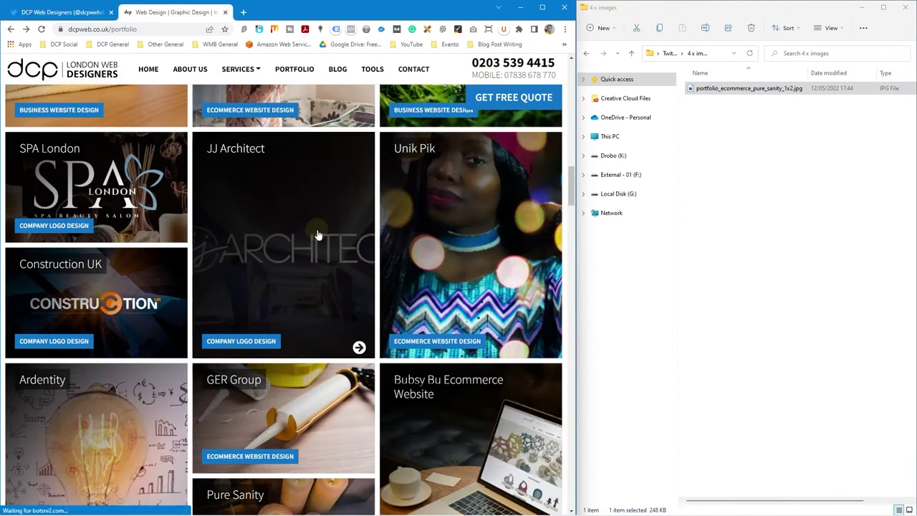
left_click(417, 202)
scroll(243, 308, "down", 5)
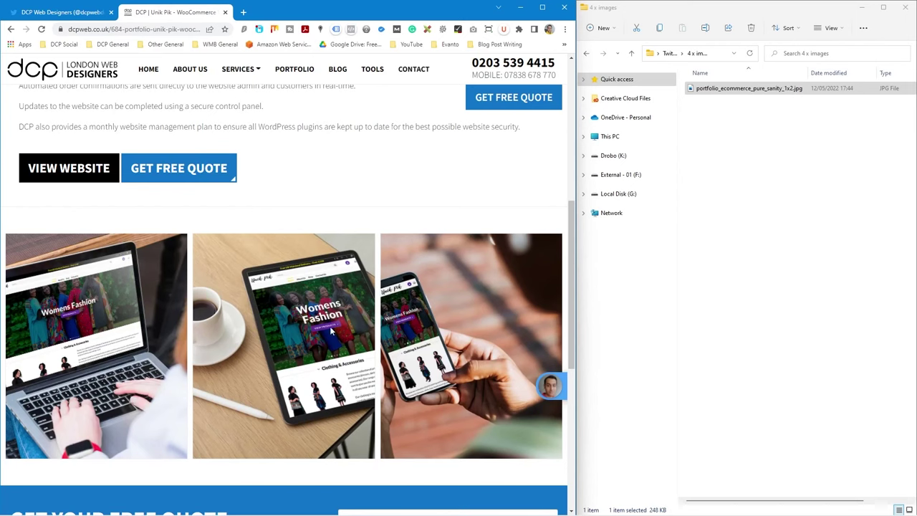
left_click_drag(708, 362, 717, 224)
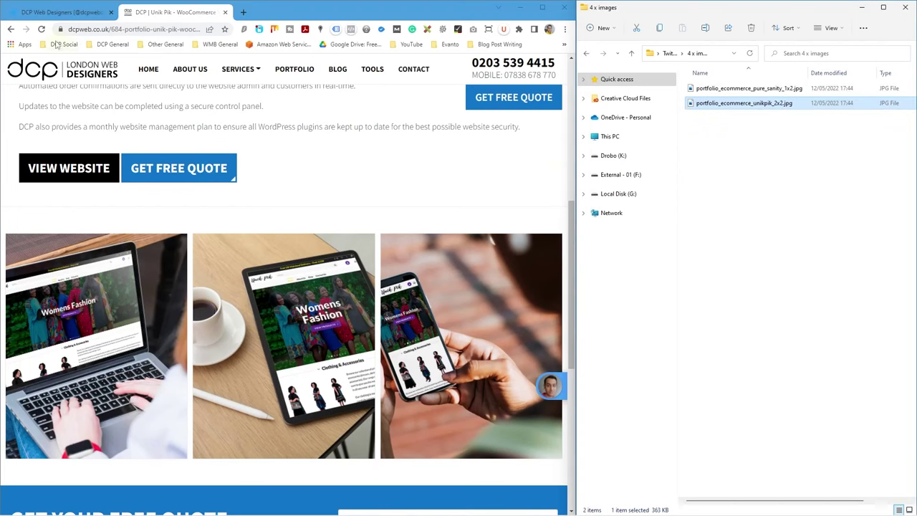
- Find the Bubsy Bu project in the ecommerce website design portfolio and save its phone mockup into the "4 x images" folder
left_click(11, 29)
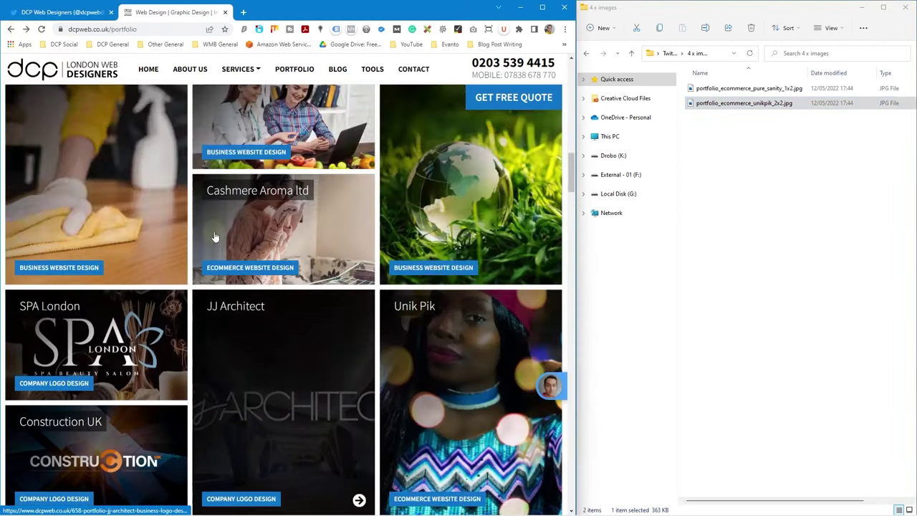
scroll(213, 237, "up", 10)
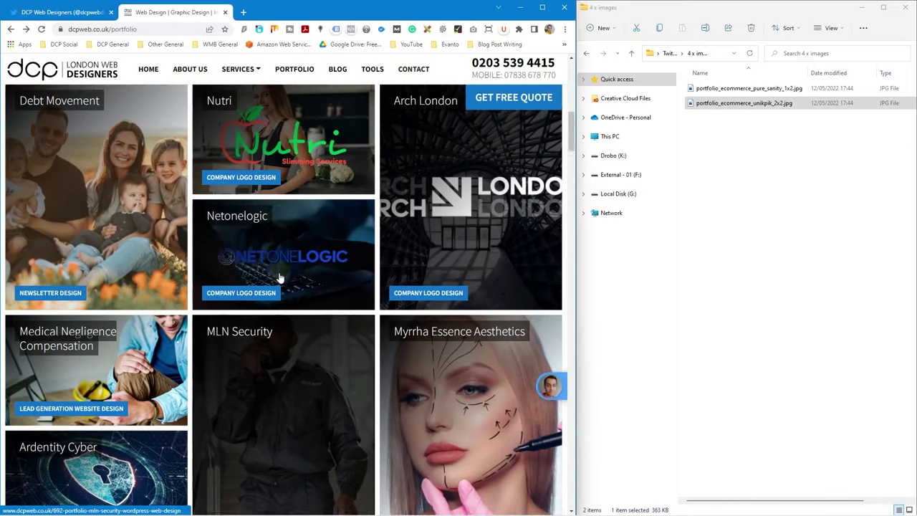
scroll(279, 278, "up", 8)
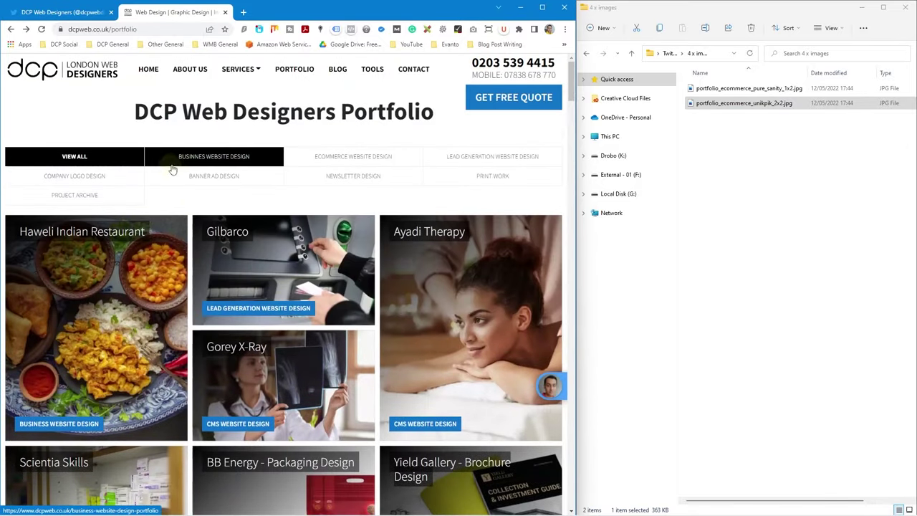
left_click(185, 161)
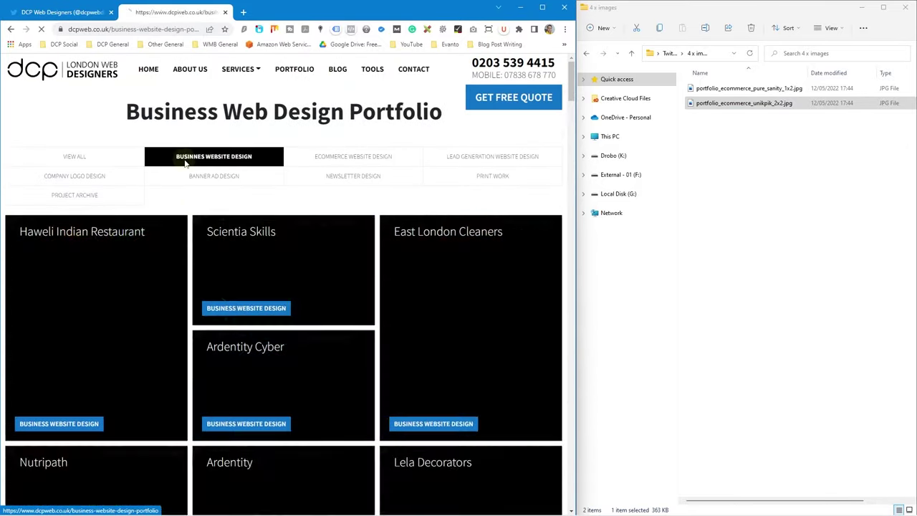
left_click(328, 159)
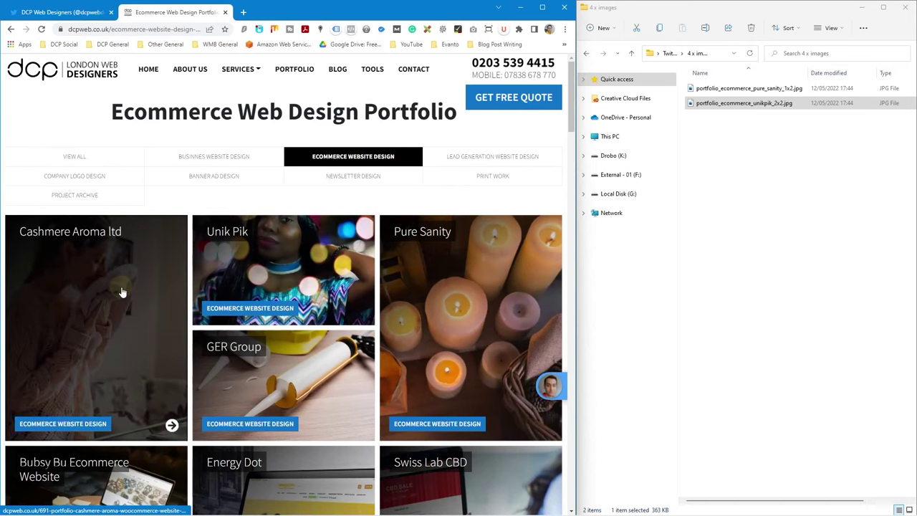
scroll(122, 292, "down", 2)
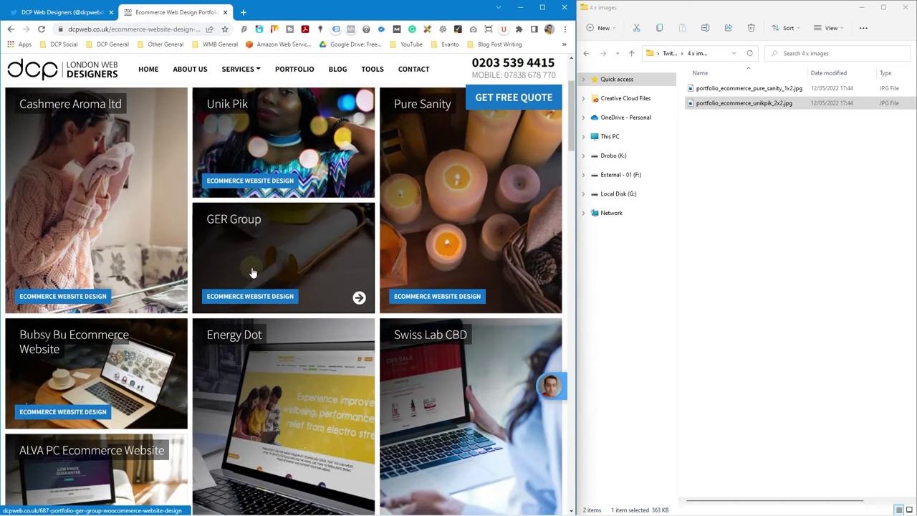
left_click(124, 353)
scroll(242, 320, "down", 10)
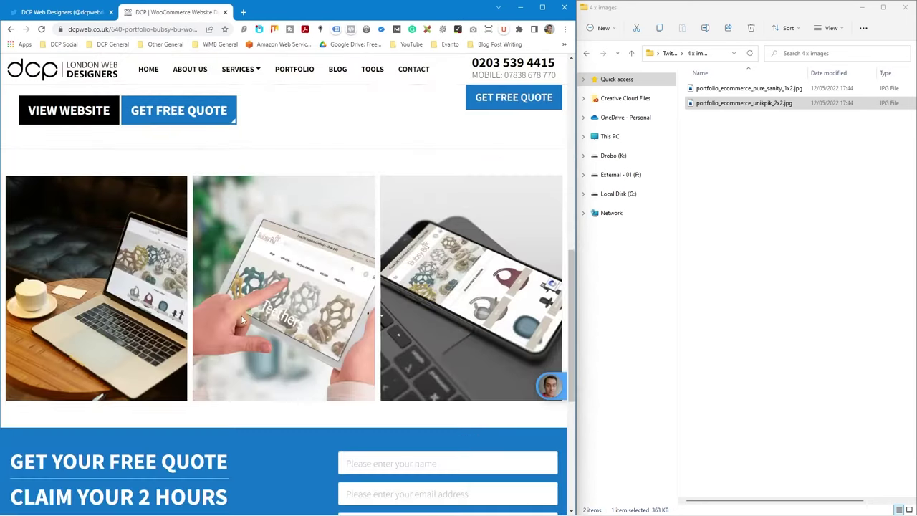
left_click_drag(442, 286, 774, 262)
- Save the phone mockup from the Jedi Robe - Star Wars Shop project into the folder and check the saved file's dimensions
left_click(11, 31)
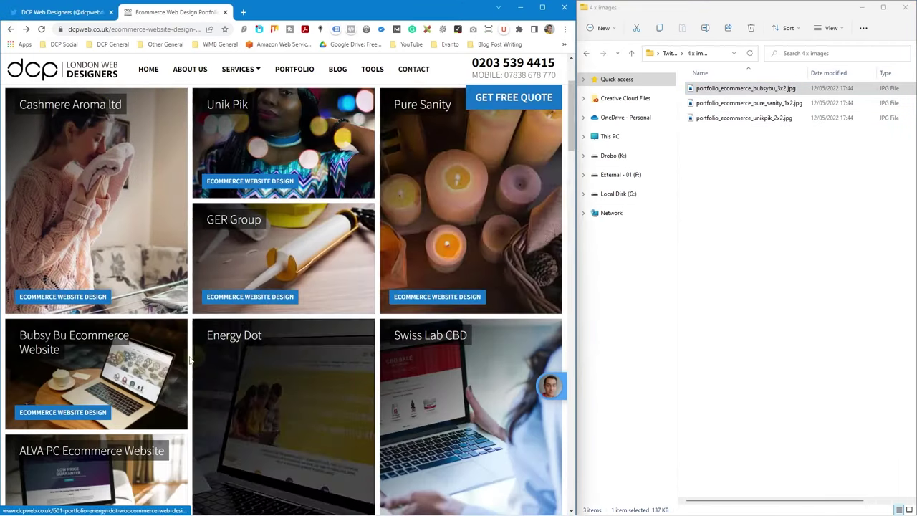
scroll(279, 301, "down", 4)
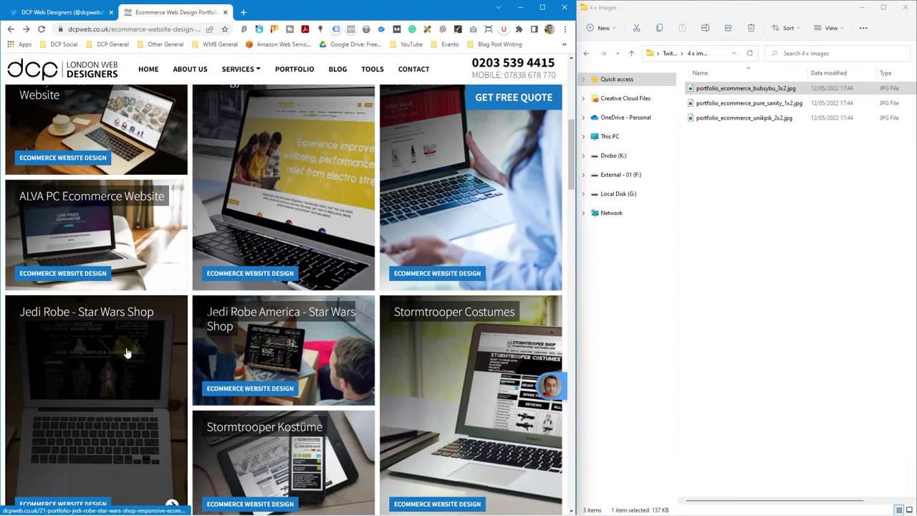
left_click(122, 358)
scroll(225, 330, "down", 4)
scroll(225, 332, "down", 6)
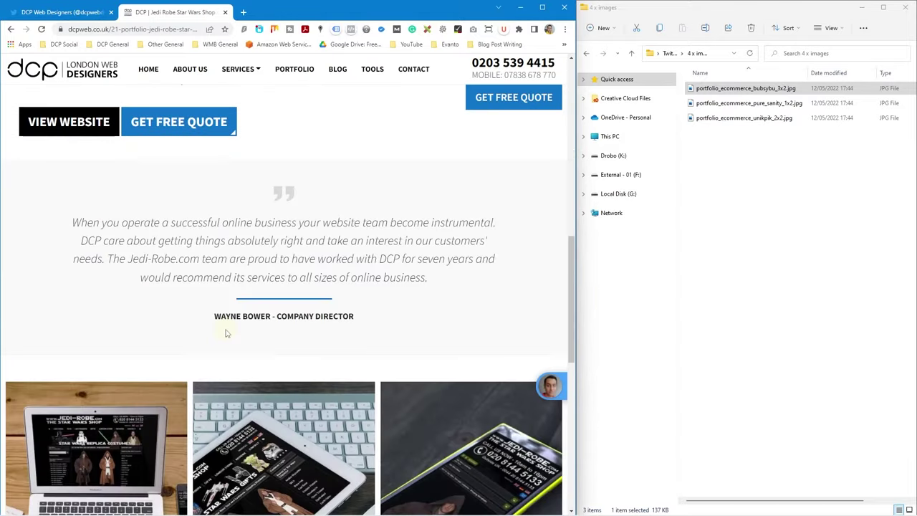
left_click_drag(438, 349, 758, 247)
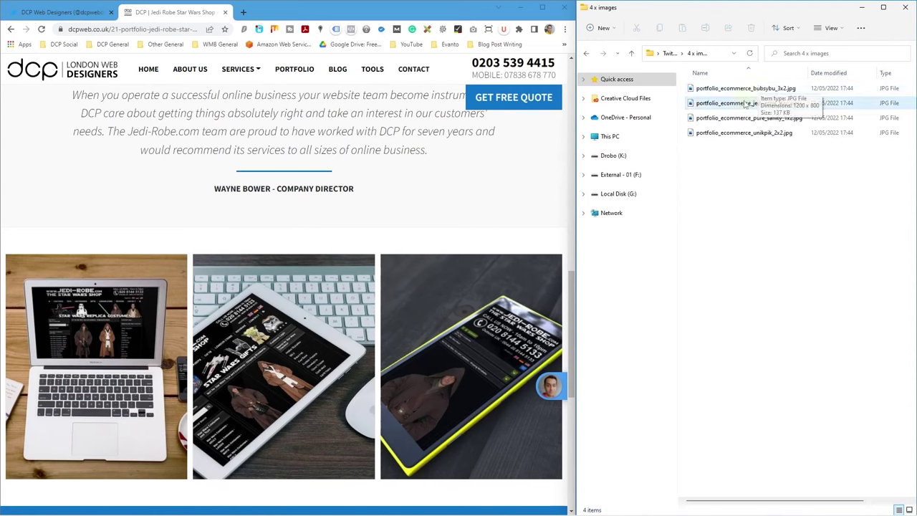
mouse_move(745, 105)
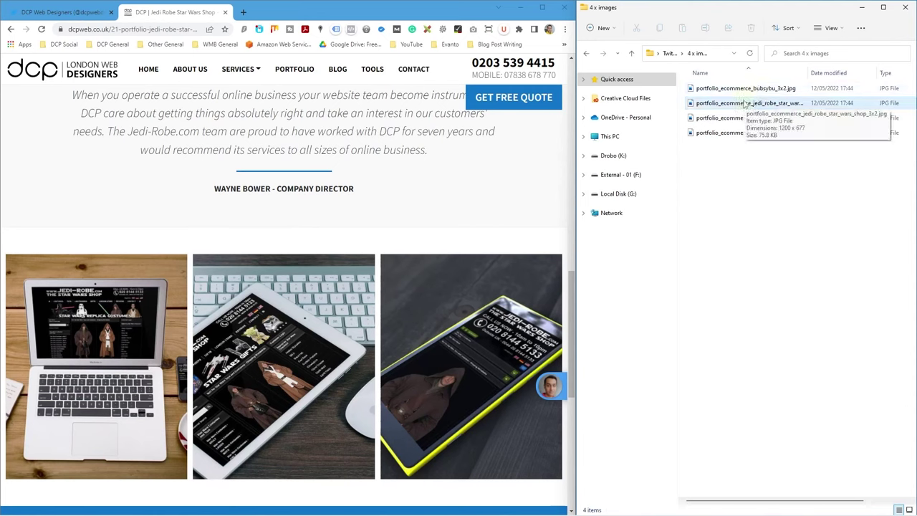
- Switch to Photoshop and start saving the untitled window shadings document on the computer instead of Creative Cloud
key("super")
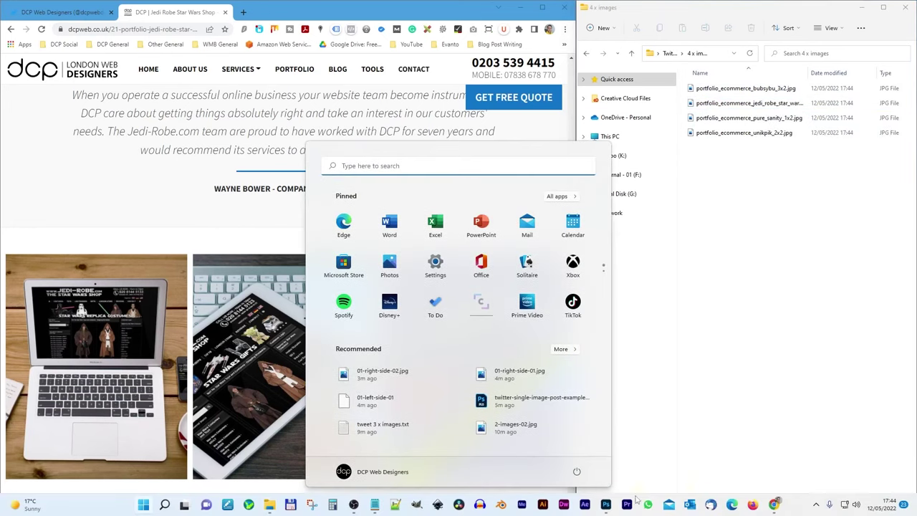
left_click(607, 505)
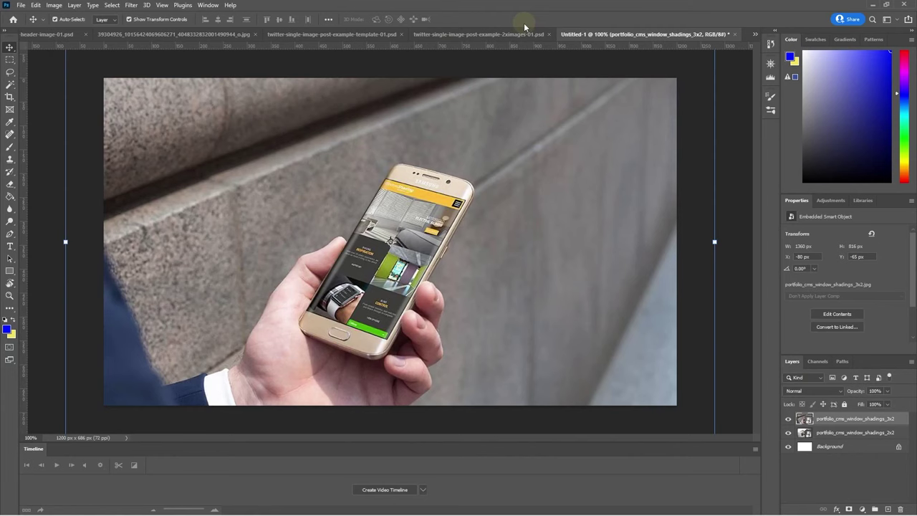
left_click(21, 6)
left_click(39, 116)
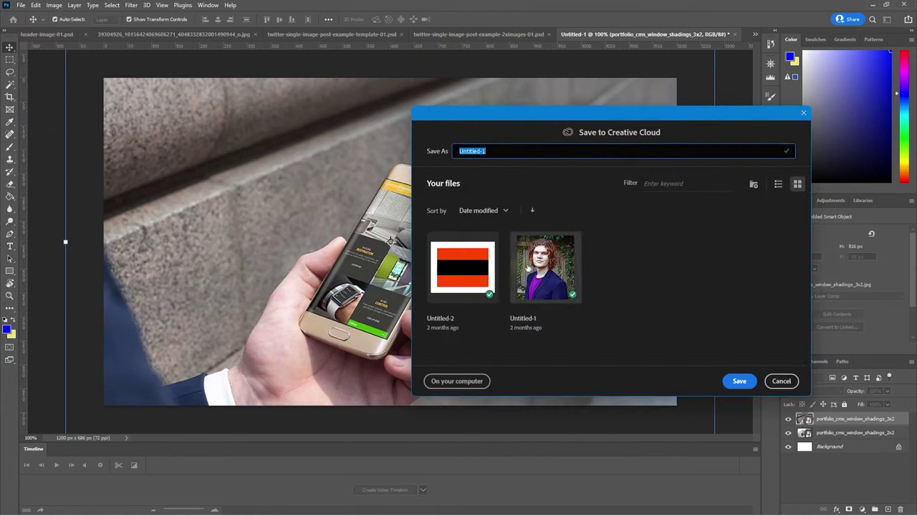
left_click(457, 380)
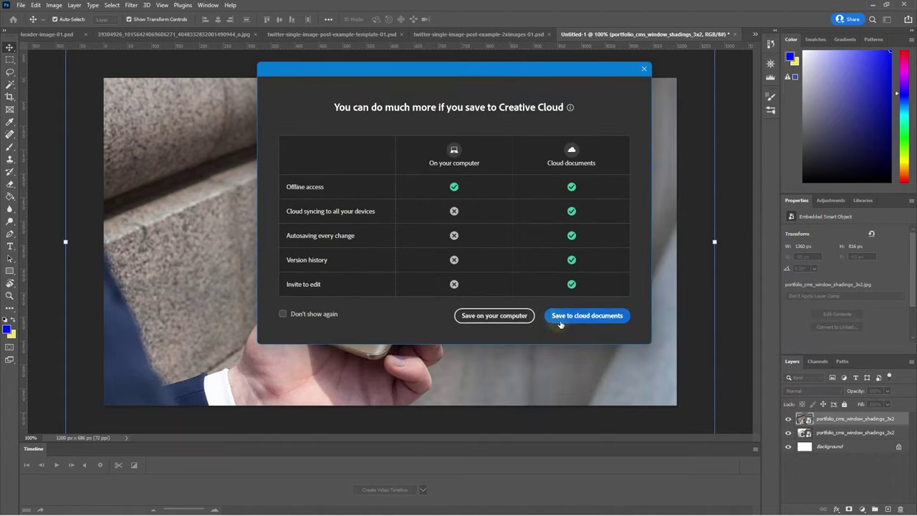
left_click(502, 315)
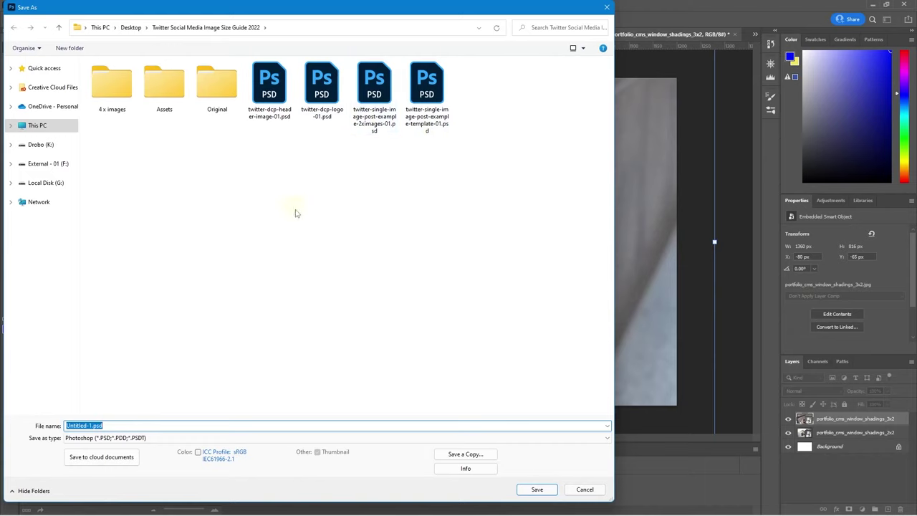
- Save the document as twitter-single-image-post-example-3ximages-right-01.psd in the Twitter Social Media Image Size Guide 2022 folder
type("tw")
key("Down")
key("Down")
key("Down")
key("Down")
key("Down")
key("Down")
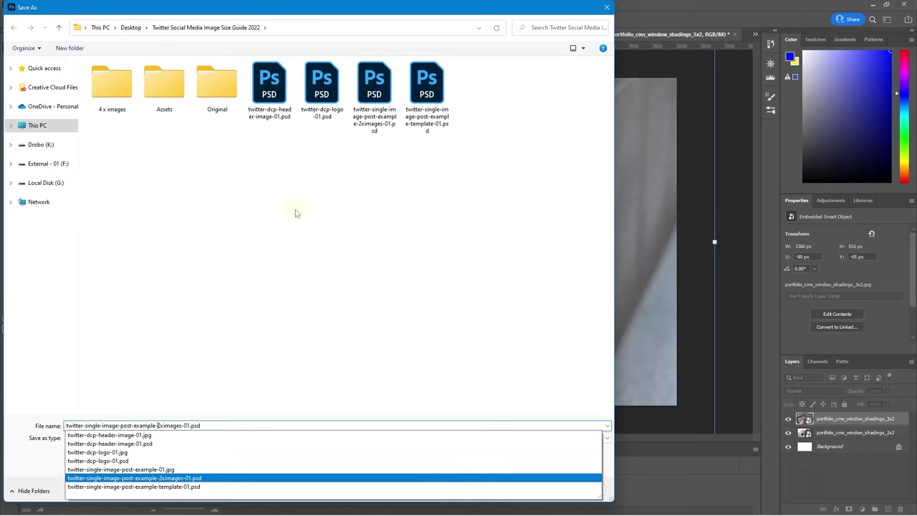
key("BackSpace")
type("3ximages")
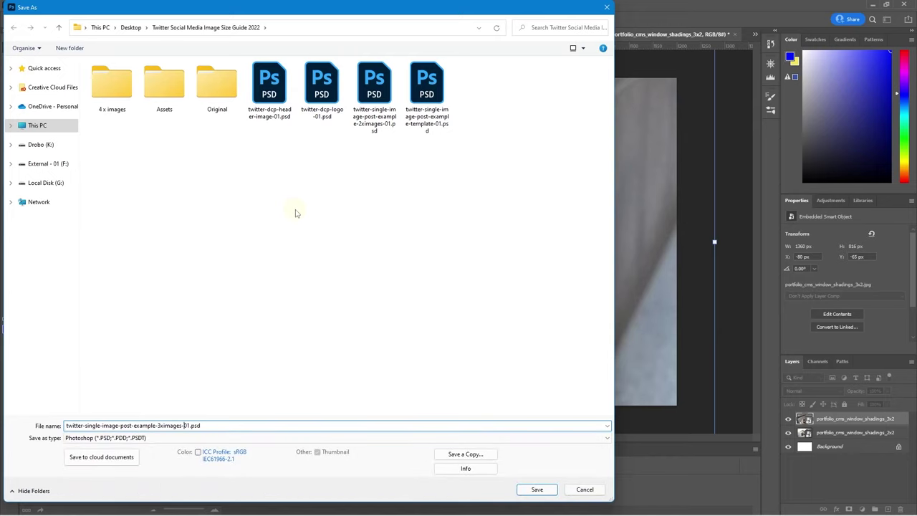
type("-right")
key("Return")
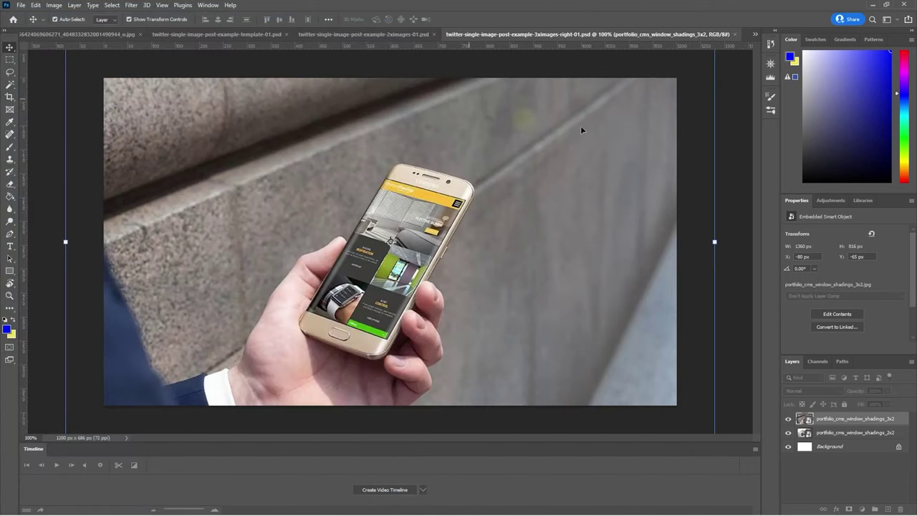
- Close all open documents, saving the changes to the edited ones, including the Twitter header image and the logo
left_click(403, 71)
key("ctrl+w")
key("ctrl+w")
left_click(416, 194)
key("ctrl+w")
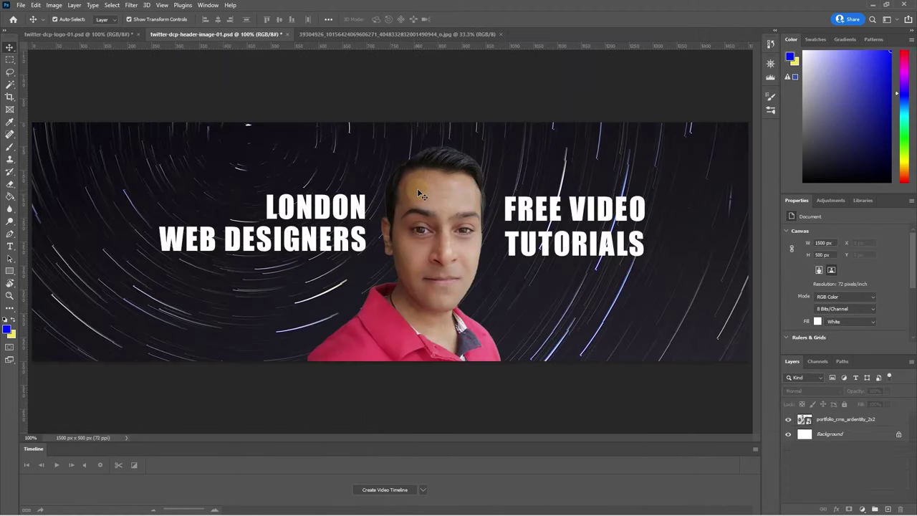
key("ctrl+w")
left_click(417, 194)
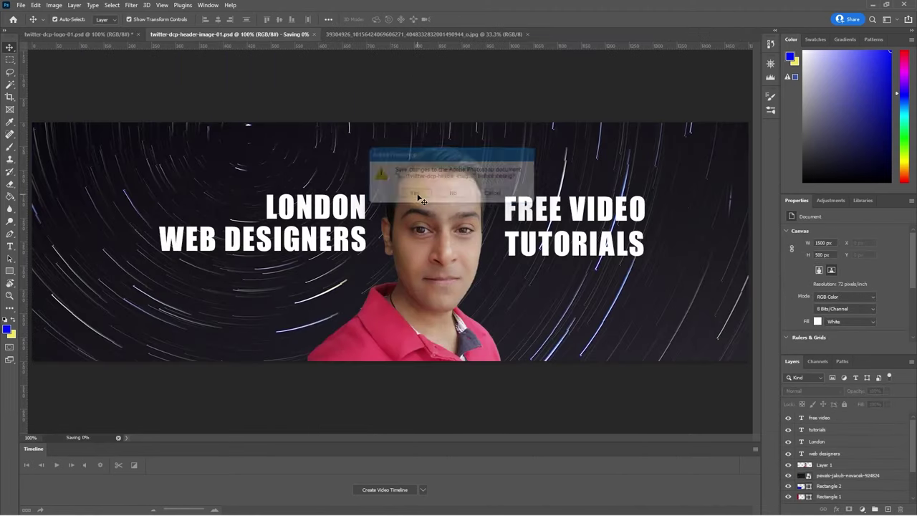
key("ctrl+w")
key("ctrl+w")
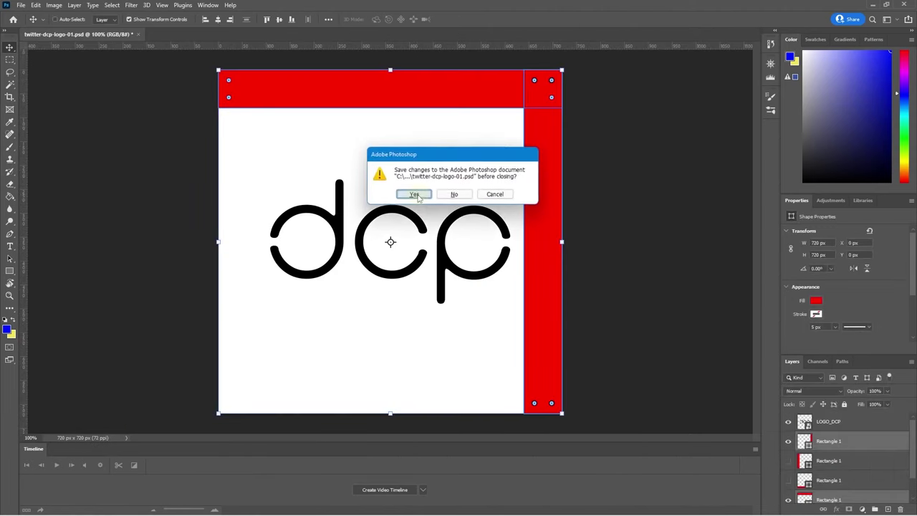
left_click(415, 194)
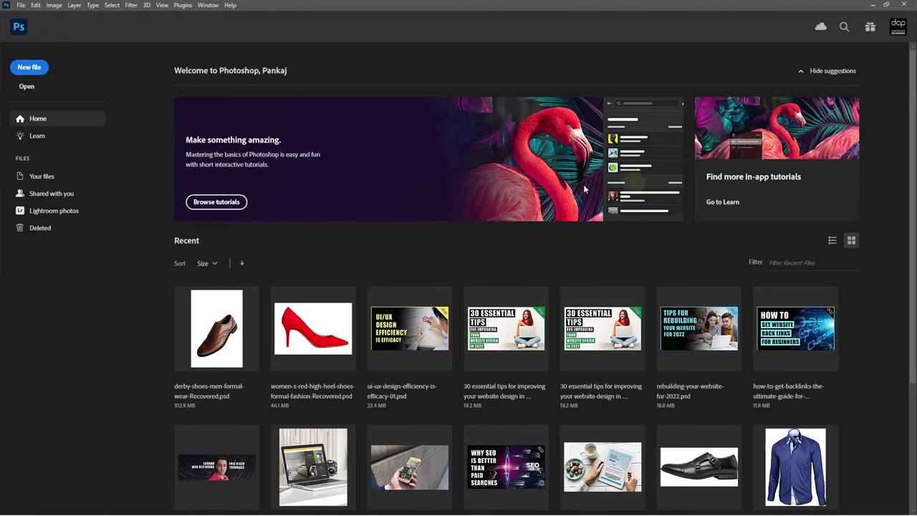
- Create a new 1200 x 600 px document at 72 pixels/inch with a white background
left_click(37, 68)
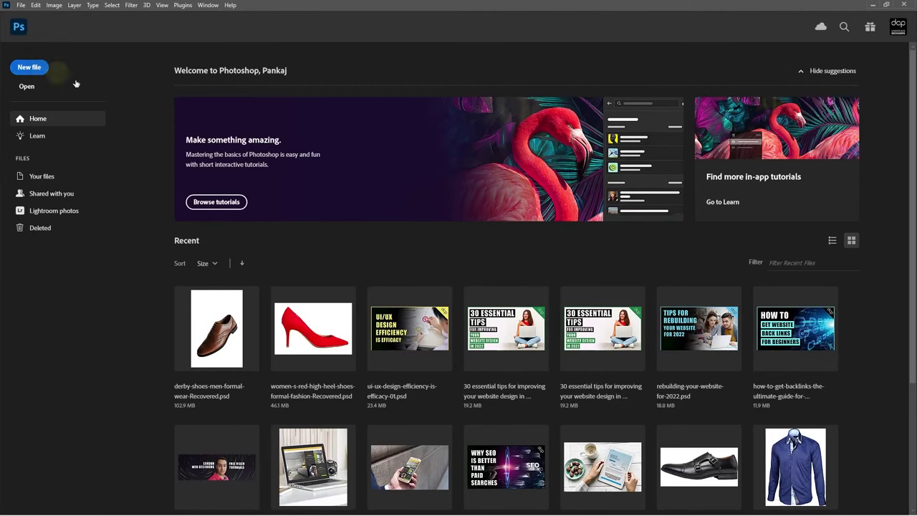
double_click(743, 165)
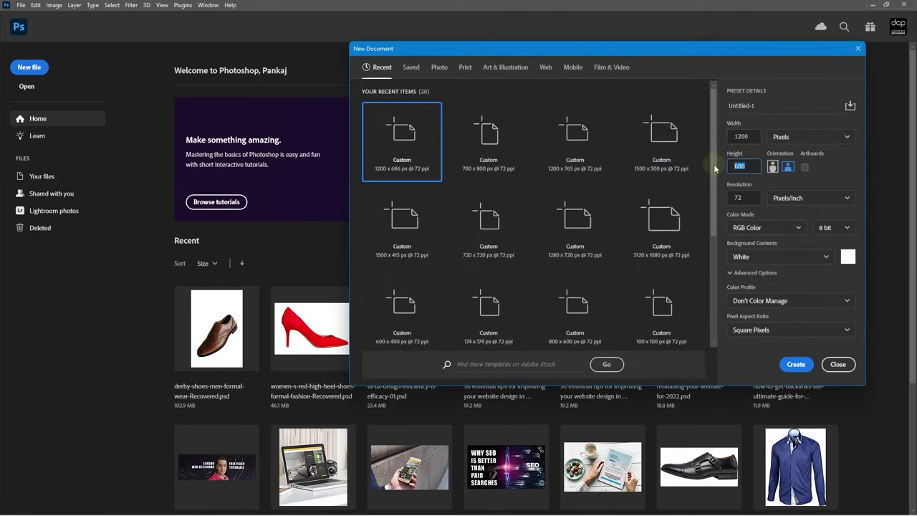
type("600")
key("Return")
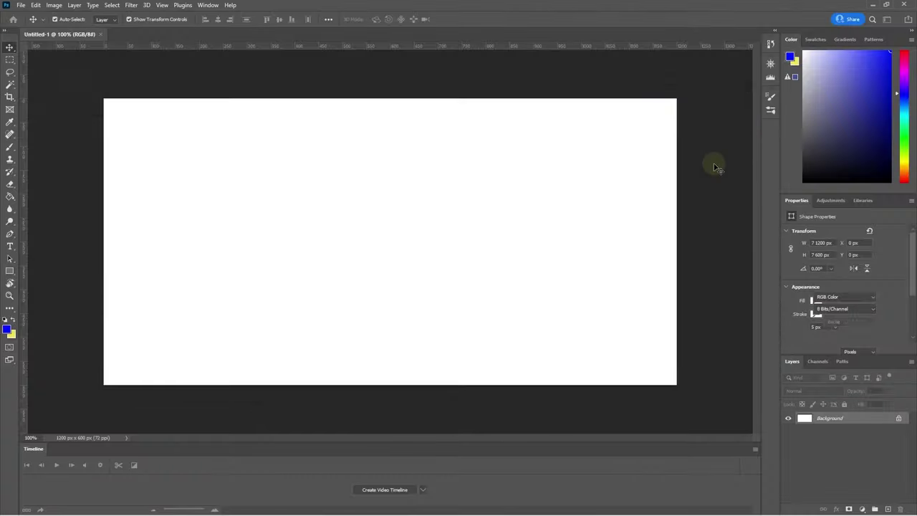
- Place portfolio_ecommerce_bubsybu_3x2.jpg from the 4 x images folder into the document and scale it to about 102% to cover the canvas
key("alt+Tab")
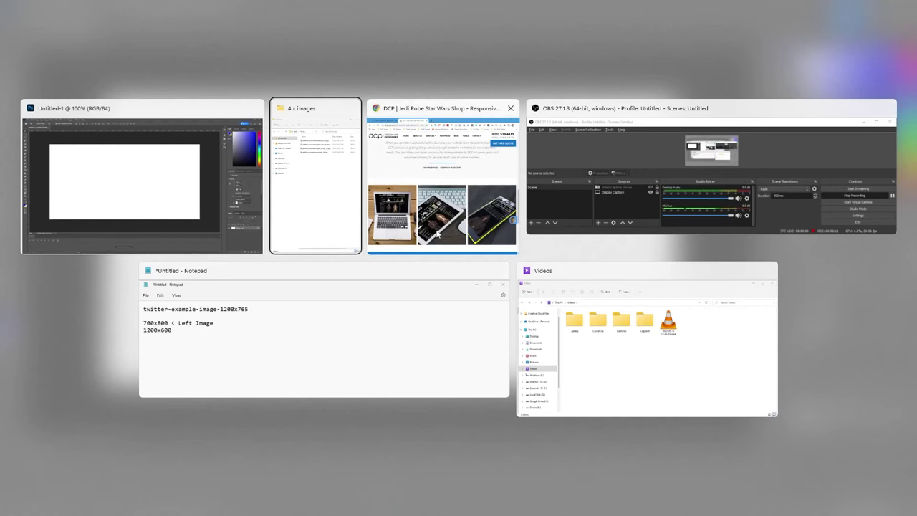
left_click(343, 205)
left_click_drag(707, 88, 445, 217)
left_click_drag(605, 242, 682, 244)
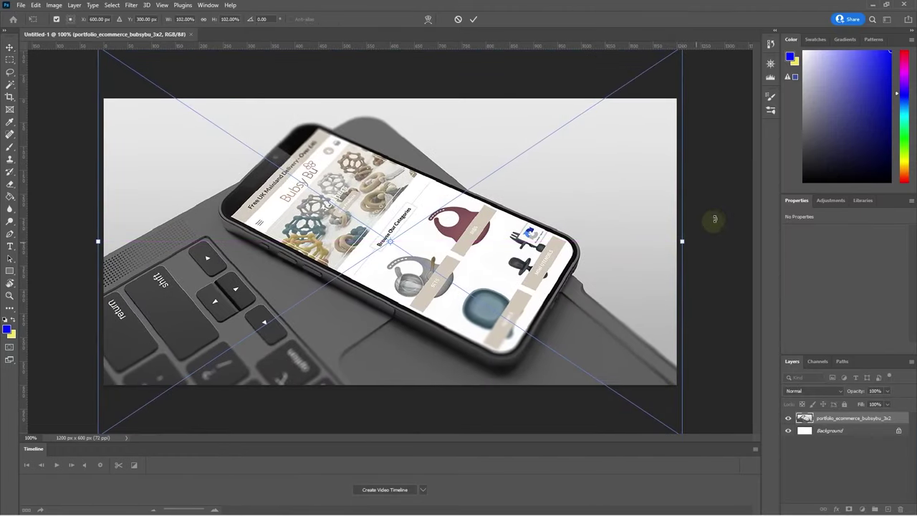
left_click(476, 24)
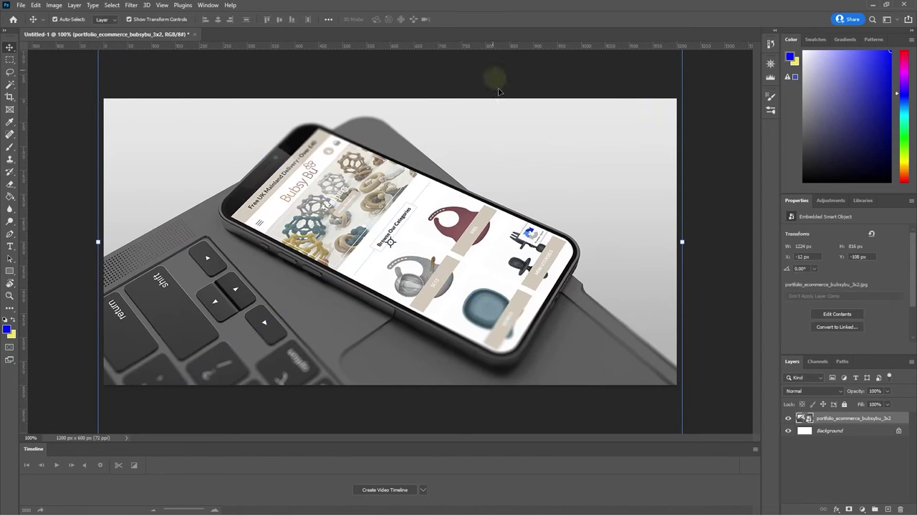
- Export the Bubsy Bu composition as a JPG named 4ximage-01 in the 4 x images folder
key("ctrl+alt+shift+w")
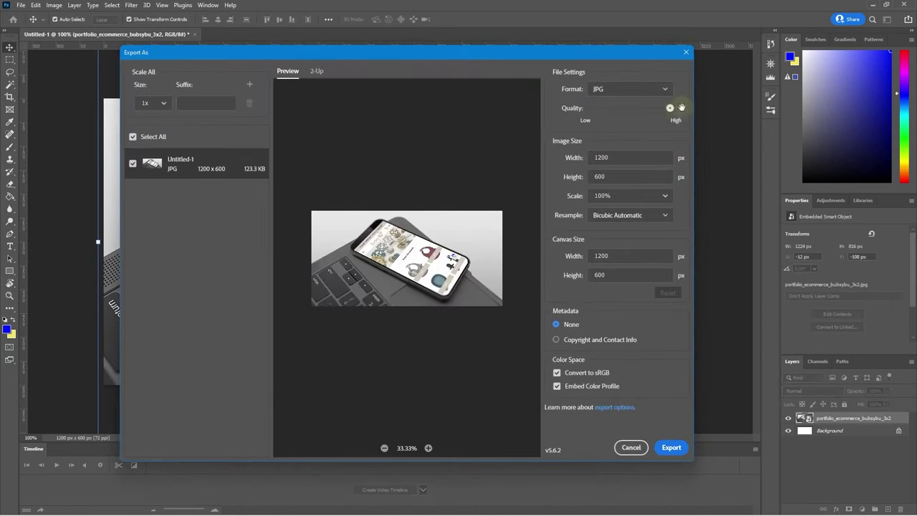
left_click(666, 449)
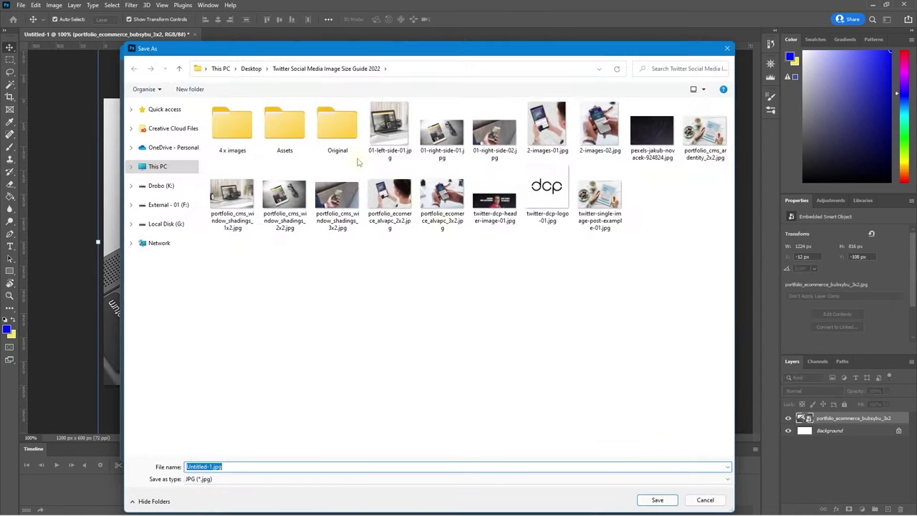
double_click(235, 126)
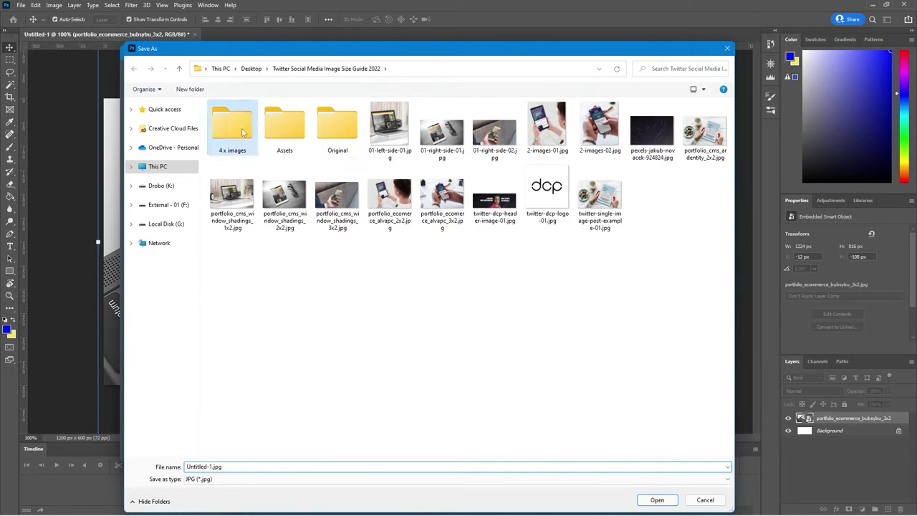
left_click(235, 467)
type("4ximage")
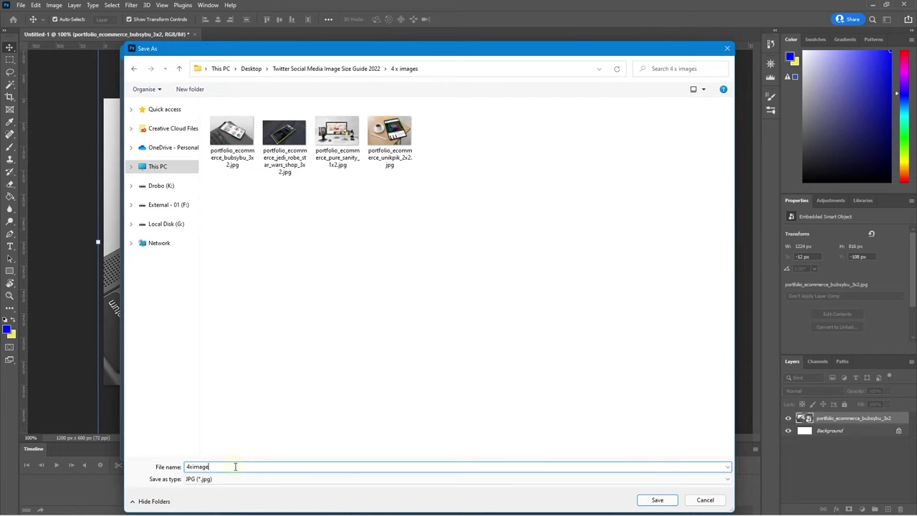
type("-01")
key("Return")
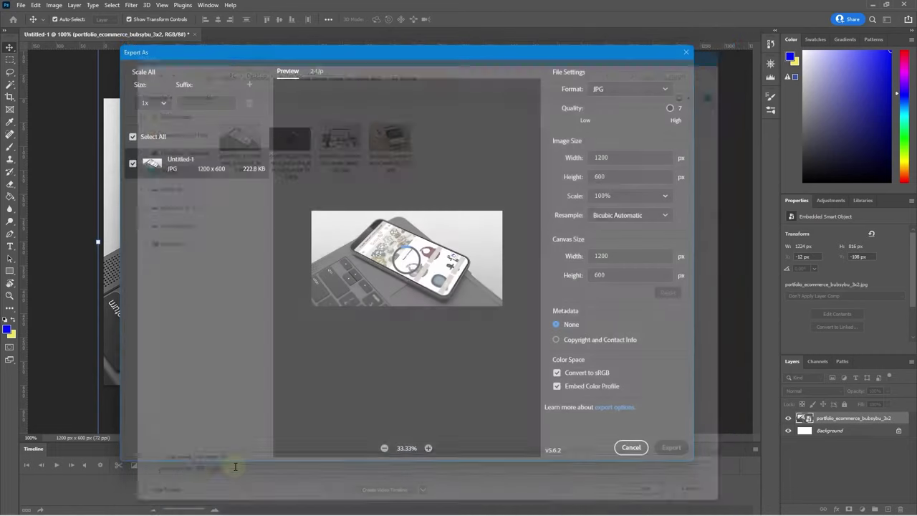
key("Return")
- Place the Jedi Robe Star Wars shop mockup from the 4 x images folder and scale it to about 103.5% to cover the canvas
key("alt+Tab")
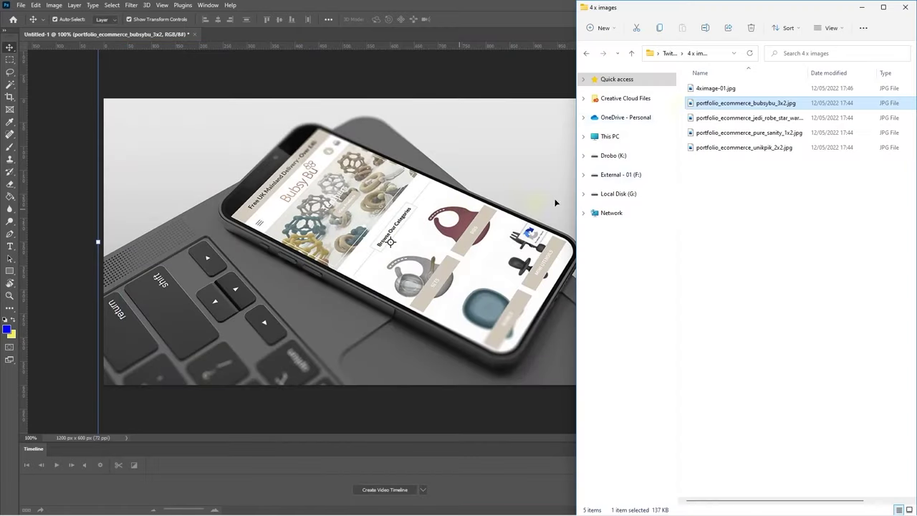
left_click_drag(709, 118, 579, 241)
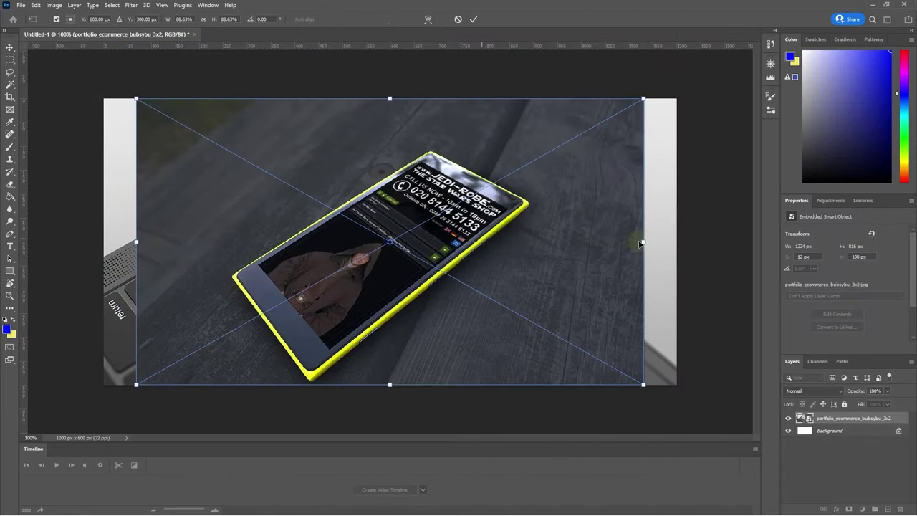
left_click_drag(643, 241, 686, 240)
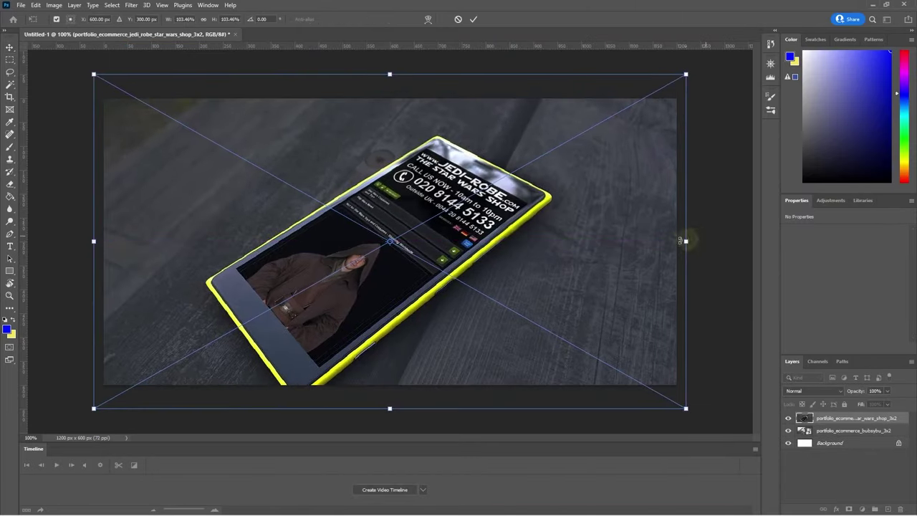
- Shift the Jedi Robe mockup up to a vertical position of 255 px so the whole phone fits, and commit the placement
key("shift+Up")
key("shift+Up")
key("shift+Up")
key("shift+Up")
key("shift+Up")
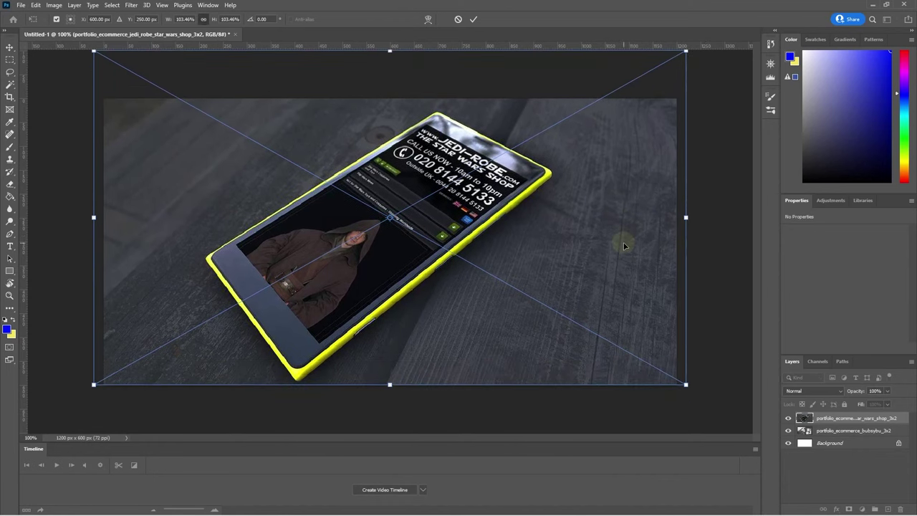
key("Up")
key("Down")
key("Down")
key("Down")
key("Down")
key("Down")
key("Down")
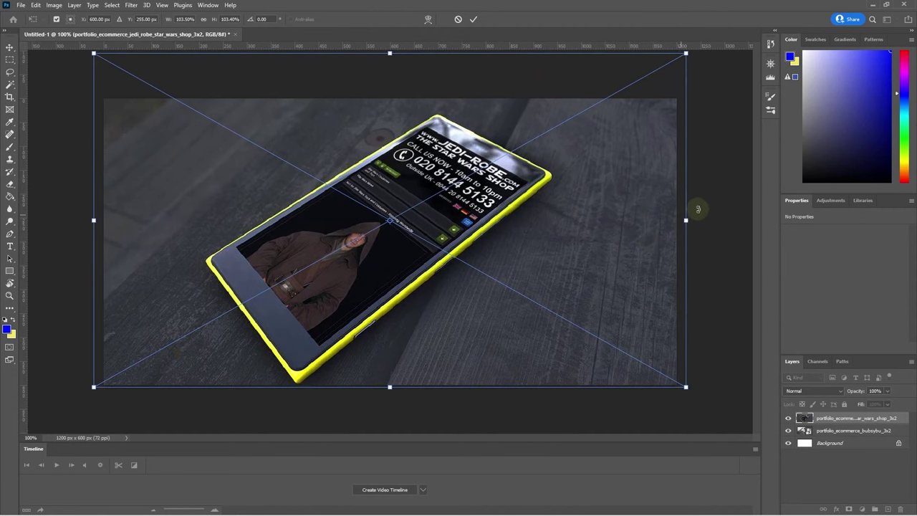
left_click(473, 18)
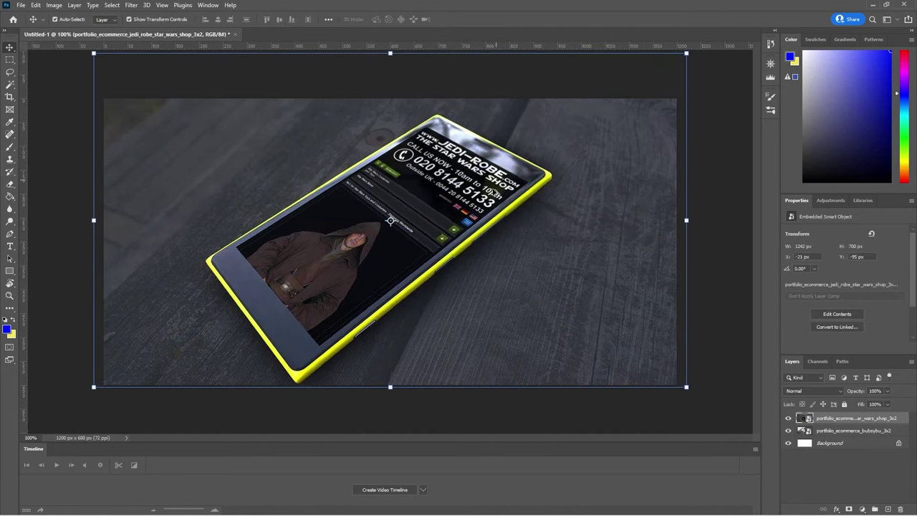
- Export the Jedi Robe composition as 4ximage-02.jpg in the 4 x images folder
key("ctrl+alt+shift+w")
left_click(671, 447)
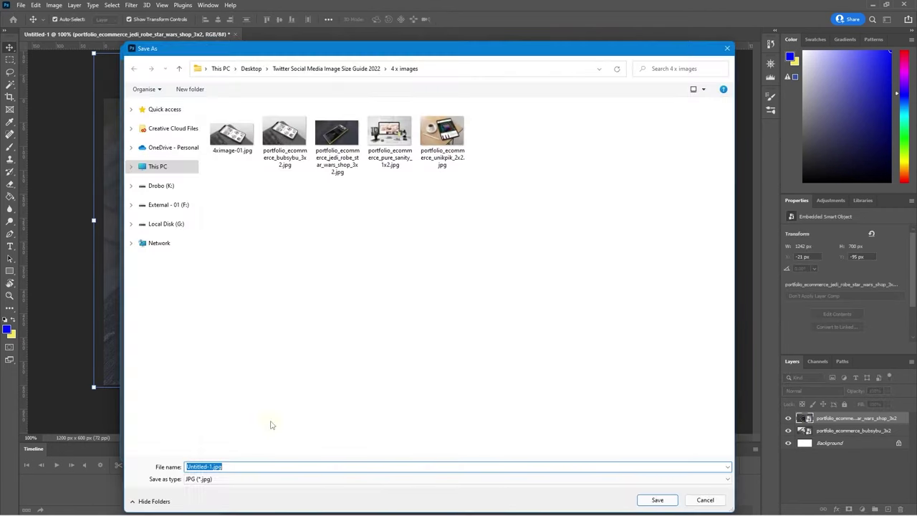
left_click(232, 132)
left_click(218, 467)
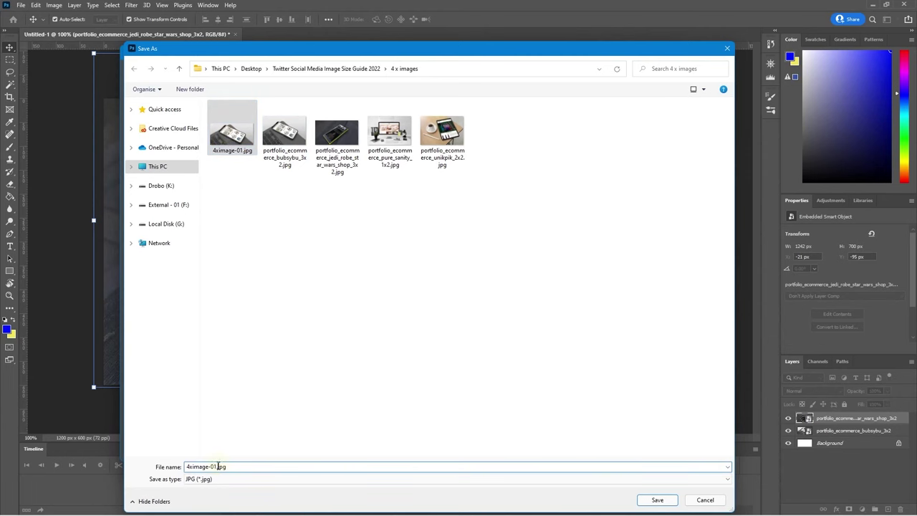
key("BackSpace")
type("2")
key("Return")
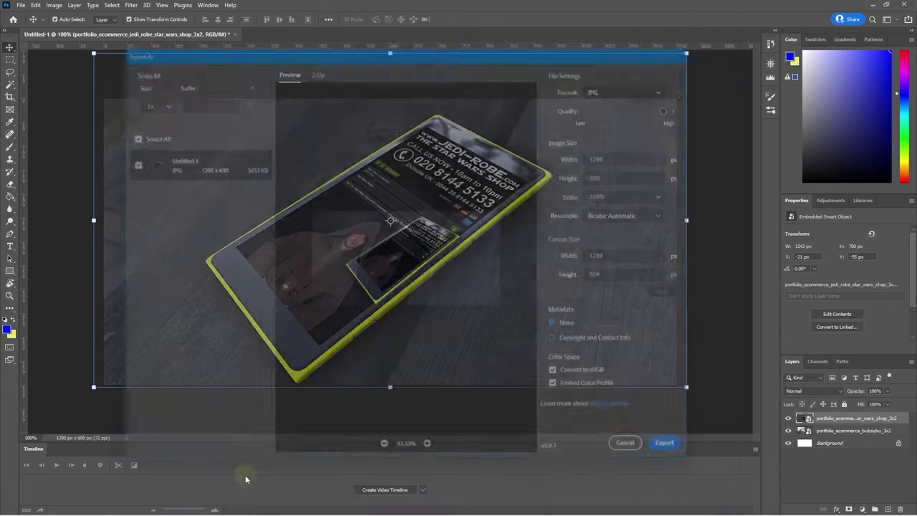
- Place portfolio_ecommerce_pure_sanity_1x2.jpg in the document, scaled to about 102% to cover the canvas
left_click_drag(707, 147, 684, 244)
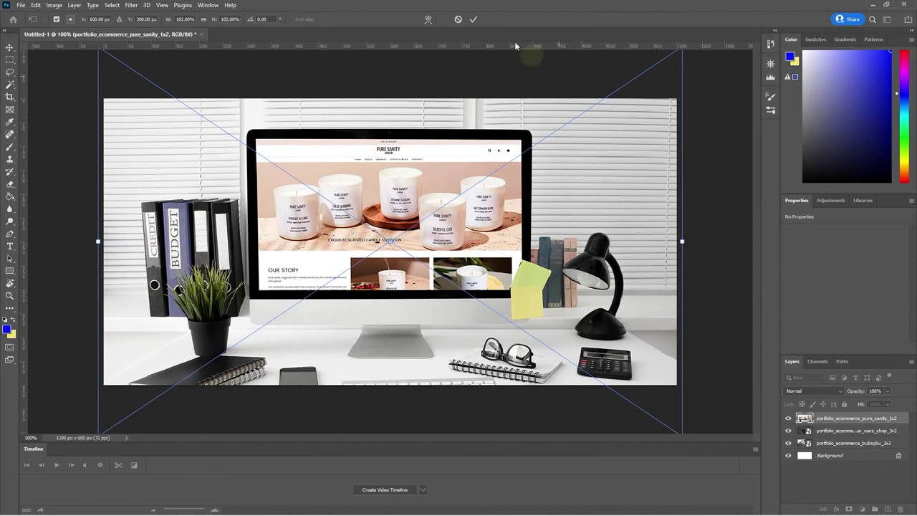
left_click(473, 19)
key("ctrl")
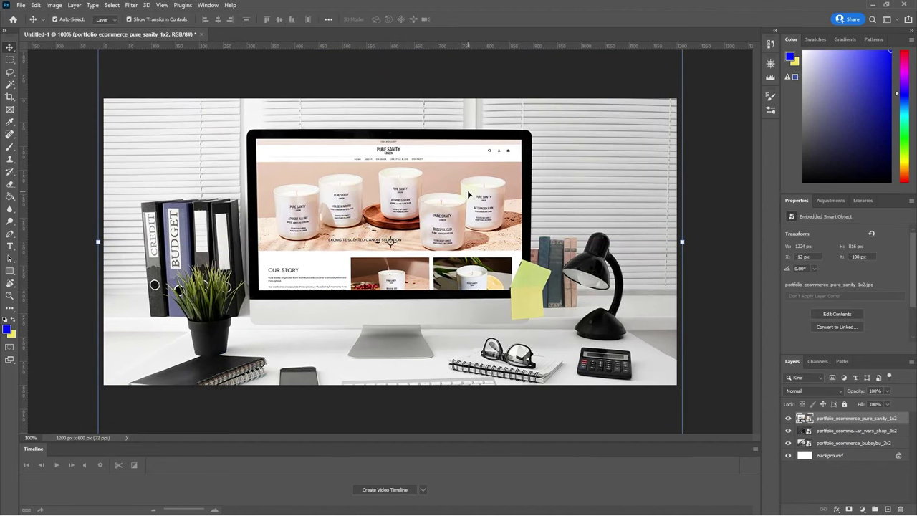
- Move the Pure Sanity layer up to about Y -162 px so the monitor and keyboard fit within the canvas
key("shift+Up")
key("shift+Up")
key("shift+Up")
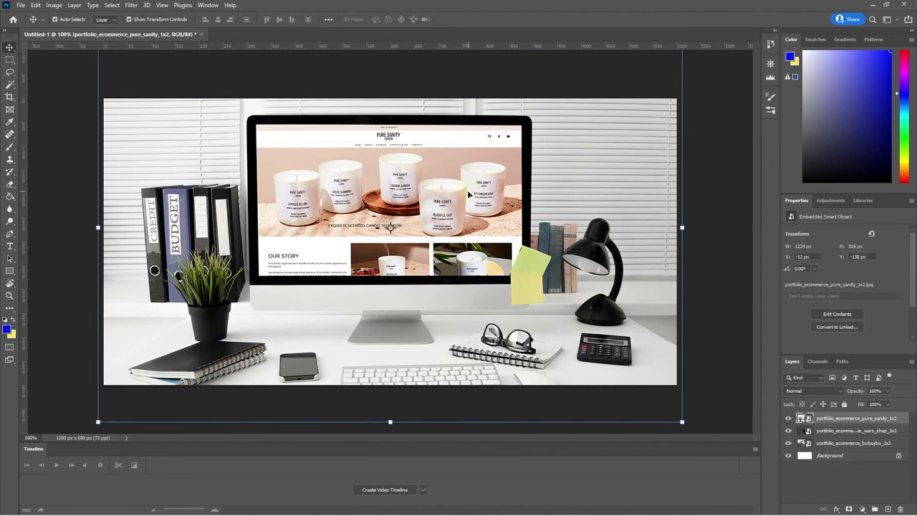
key("shift+Up")
key("shift+Up")
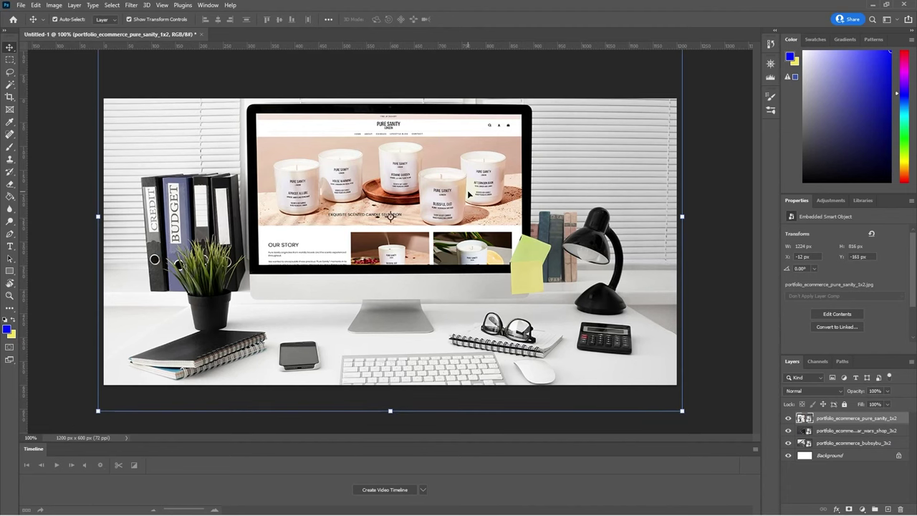
key("Up")
key("Up")
key("Up")
key("Up")
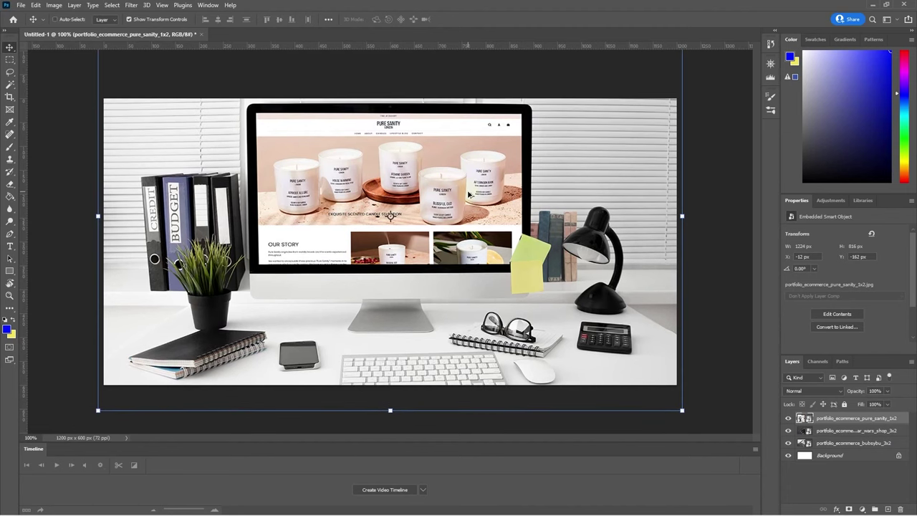
- Export the Pure Sanity composition as 4ximage-03.jpg in the 4 x images folder
key("ctrl+alt+shift+w")
left_click(672, 448)
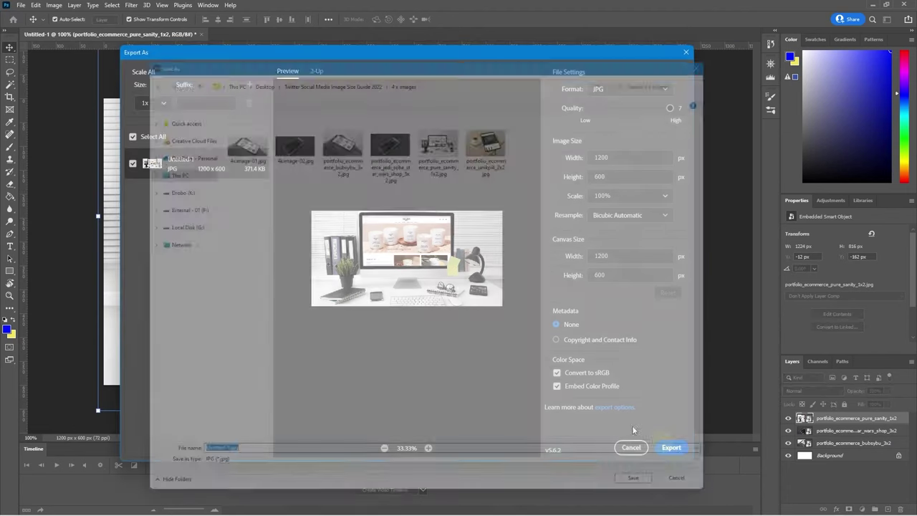
left_click(227, 140)
double_click(220, 466)
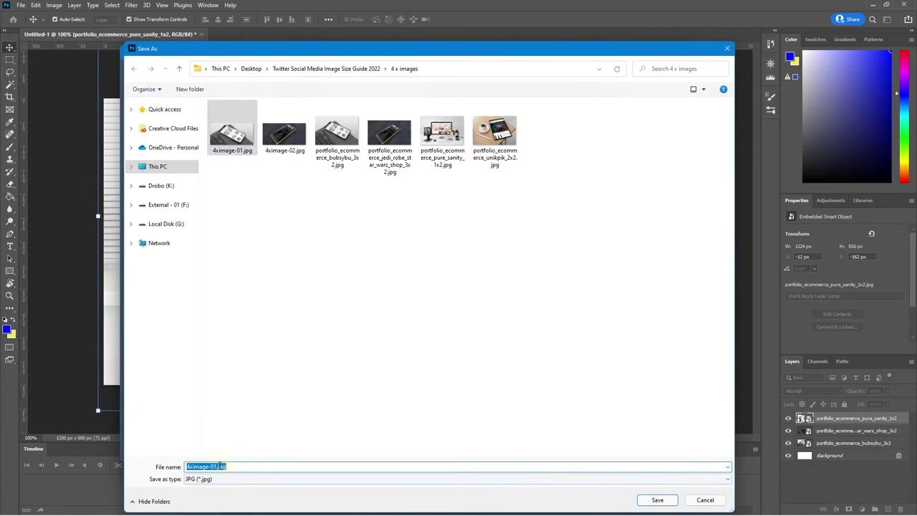
key("End")
key("Left")
key("Left")
key("Left")
key("Left")
key("BackSpace")
type("3")
key("Return")
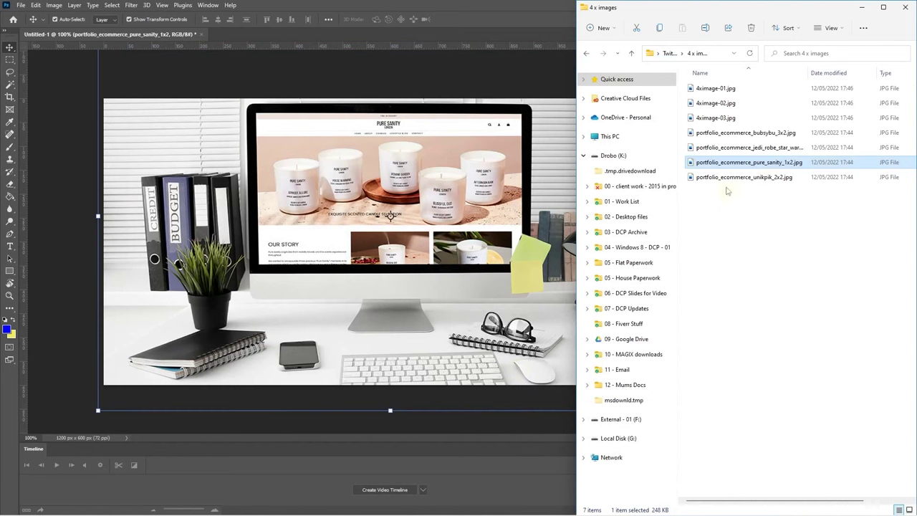
- Place portfolio_ecommerce_unikpik_2x2.jpg, scale it to about 102% and move it down to a vertical position of about 357 px
left_click_drag(722, 178, 523, 208)
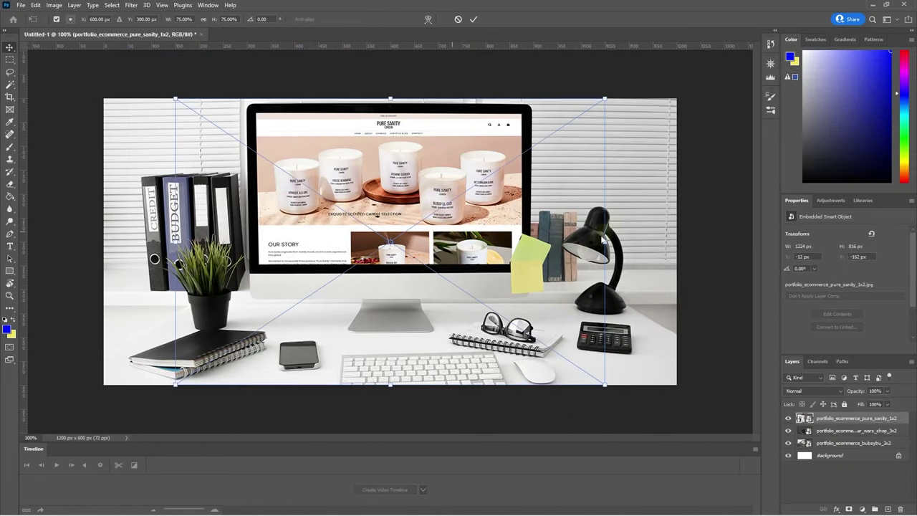
left_click_drag(605, 242, 686, 241)
left_click_drag(589, 236, 585, 265)
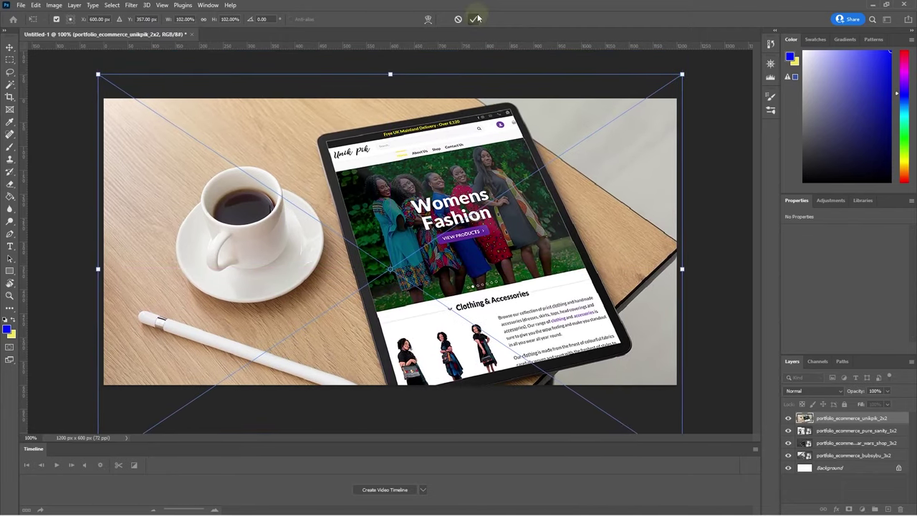
left_click(473, 19)
- Export the Unik Pik composition as 4ximage-04.jpg in the 4 x images folder
key("ctrl+alt+shift+w")
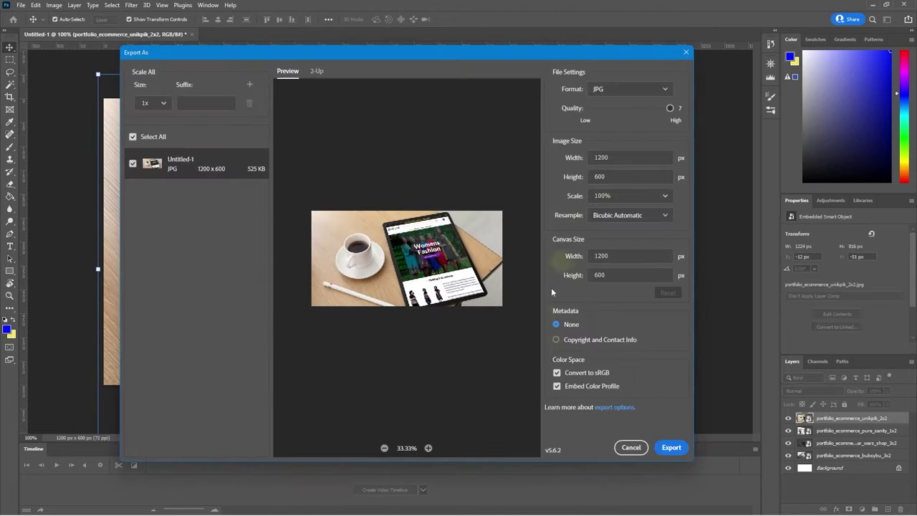
left_click(671, 447)
left_click(240, 143)
left_click(212, 467)
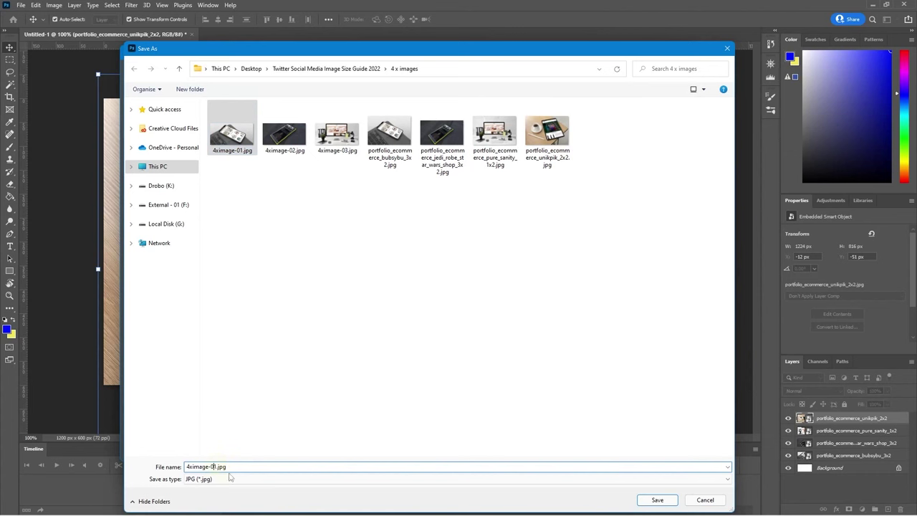
key("Return")
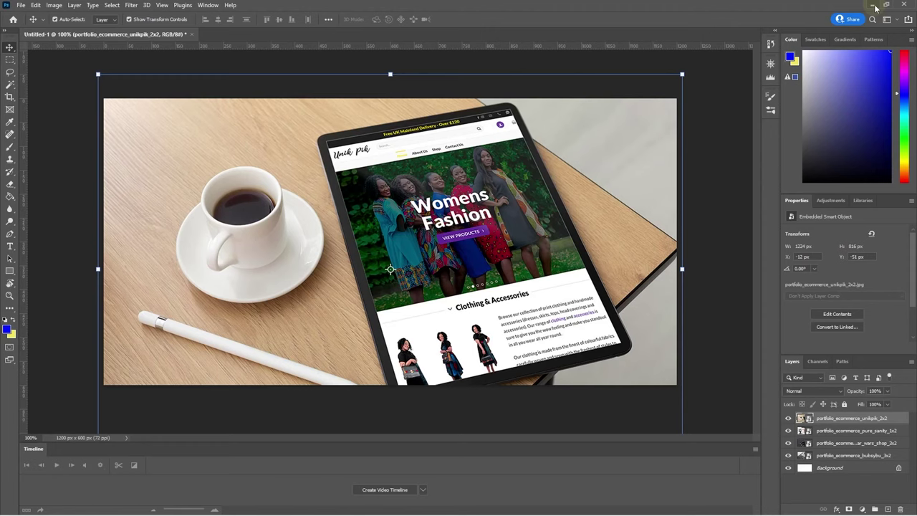
- Minimize Photoshop and select the files 4ximage-01.jpg to 4ximage-04.jpg in the 4 x images folder
left_click(873, 5)
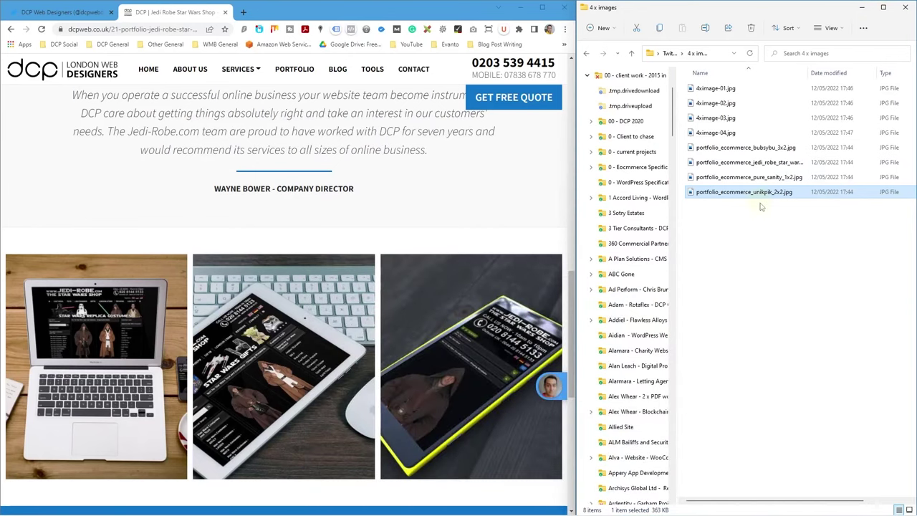
left_click(716, 88)
left_click(713, 132, "shift")
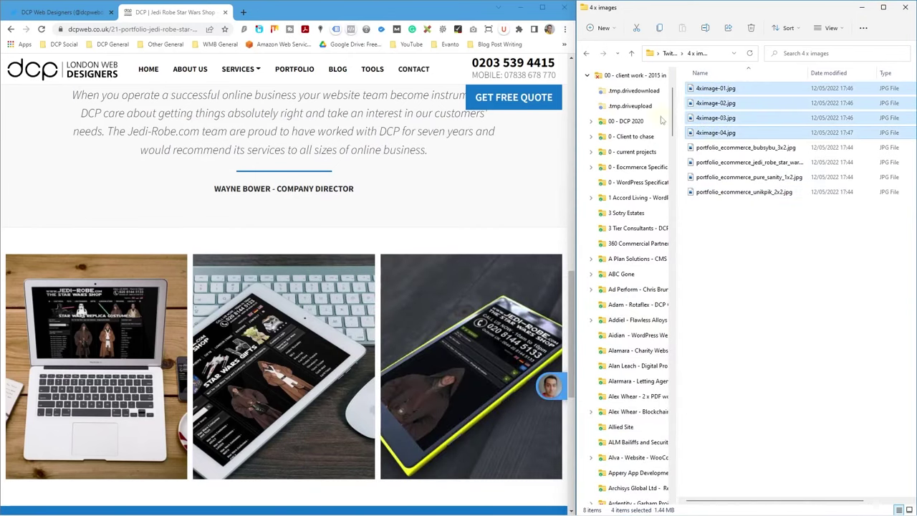
- Collapse the folder tree, switch to the Twitter page and start a tweet reading "Example Ecommerce Projects by DCP Web Designers"
left_click(587, 76)
left_click(584, 156)
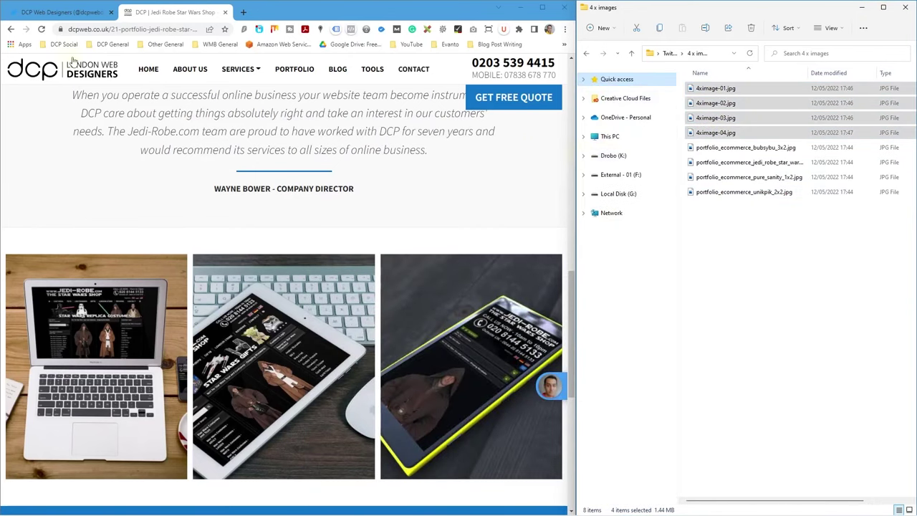
left_click(51, 15)
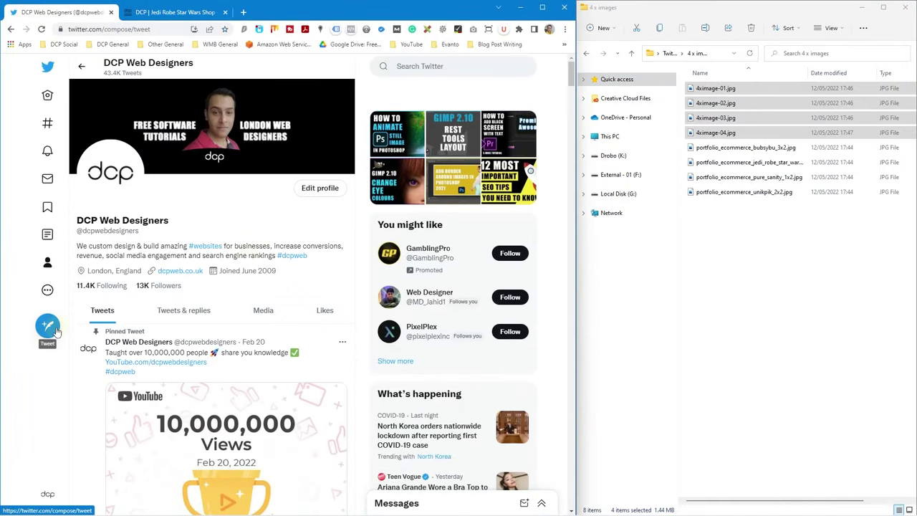
left_click(48, 325)
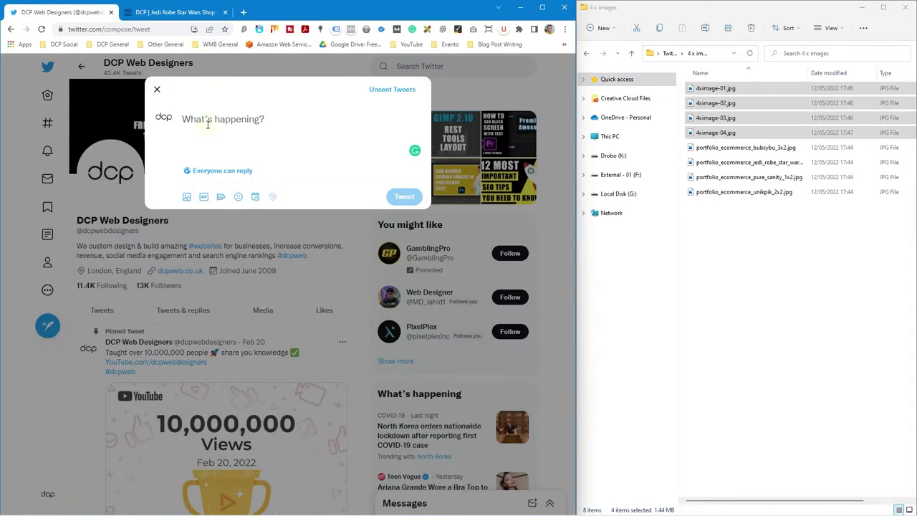
type("Example")
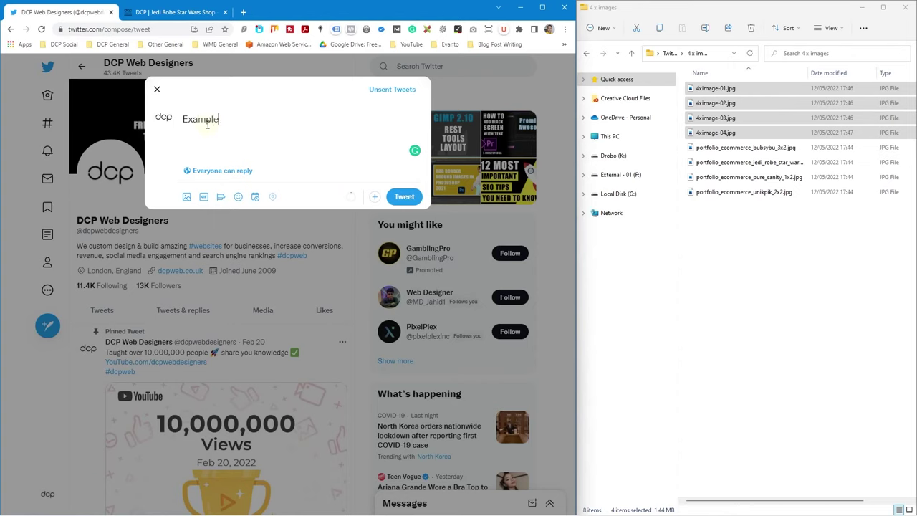
type(" Ecommerce Project")
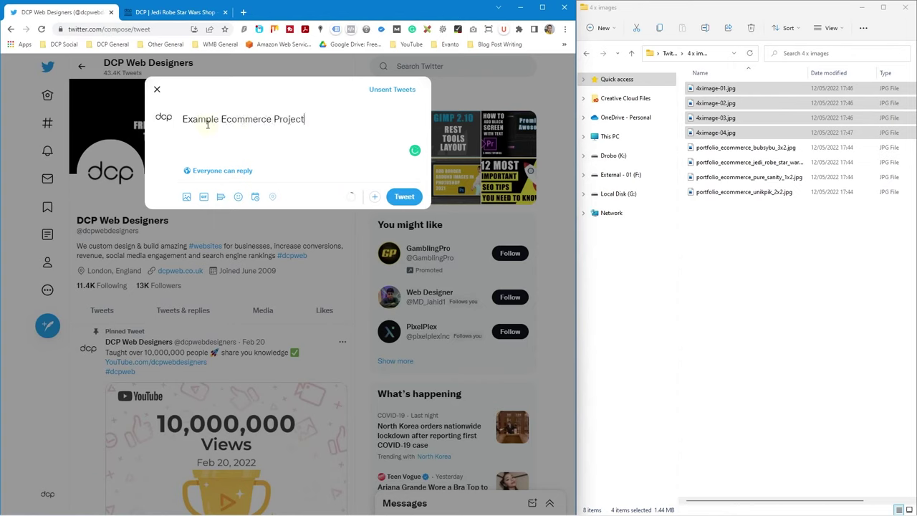
type("s by DC")
key("BackSpace")
type("DCP WEb")
key("BackSpace")
key("BackSpace")
type("eb Designers")
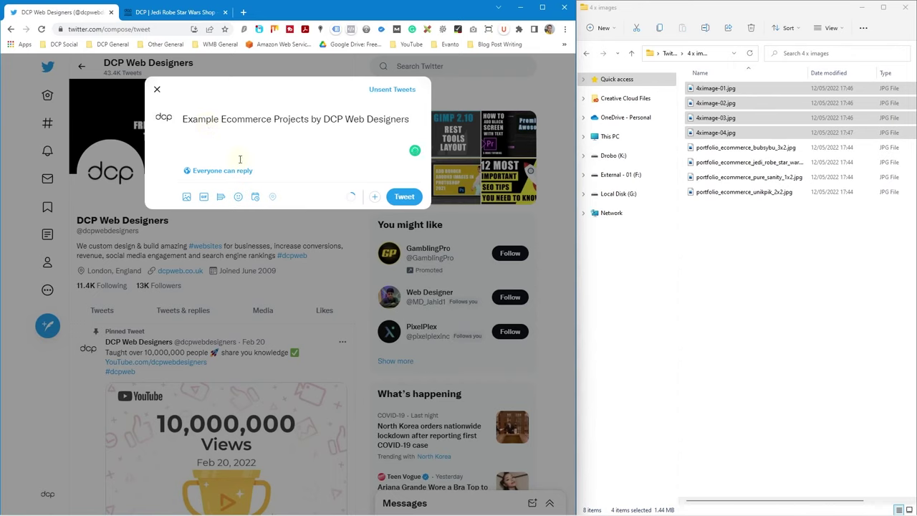
- Attach 4ximage-01.jpg to 4ximage-04.jpg to the tweet and add the line "View more example projects here:" below the title
left_click_drag(716, 102, 276, 153)
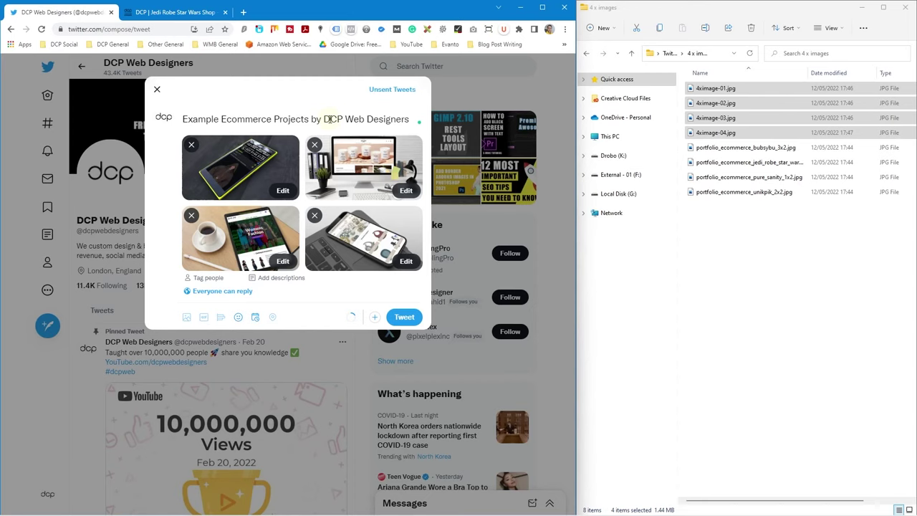
key("Return")
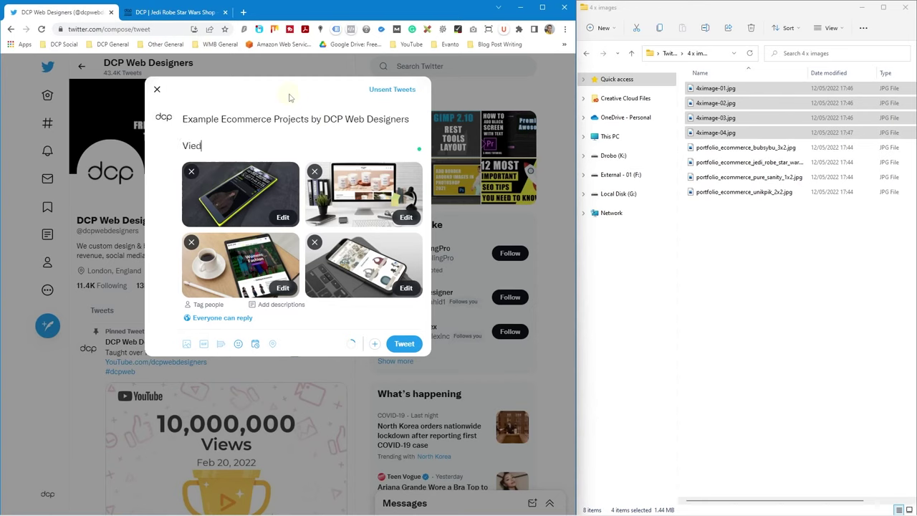
type("ample projects here:")
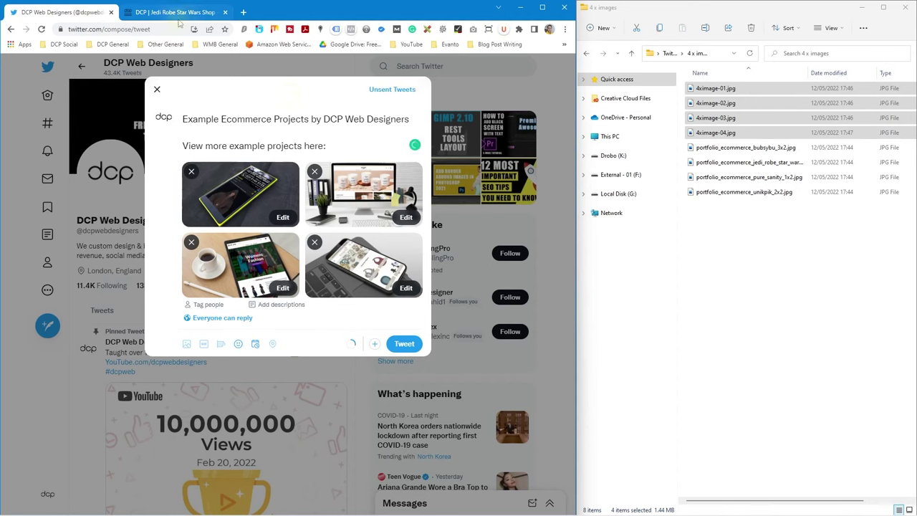
- Copy the address of the DCP site's Ecommerce Web Design Portfolio page and paste it into the tweet
left_click(172, 12)
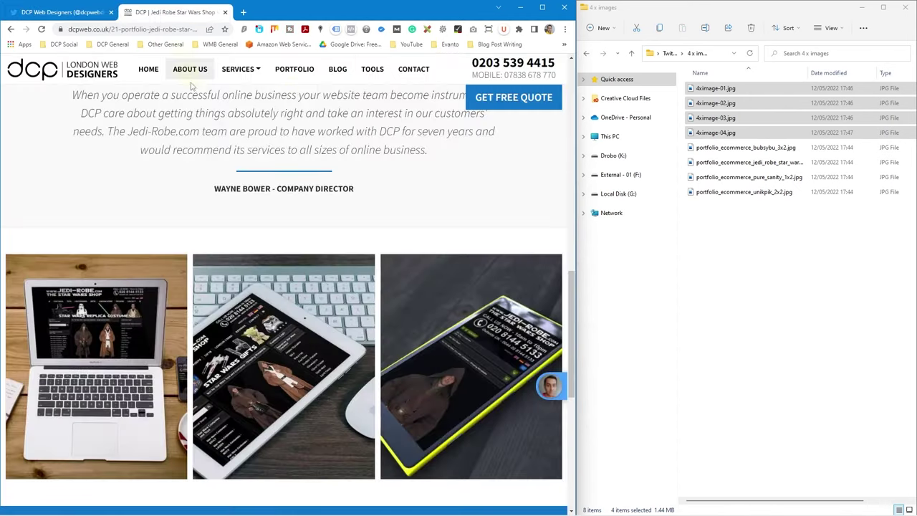
scroll(199, 144, "up", 10)
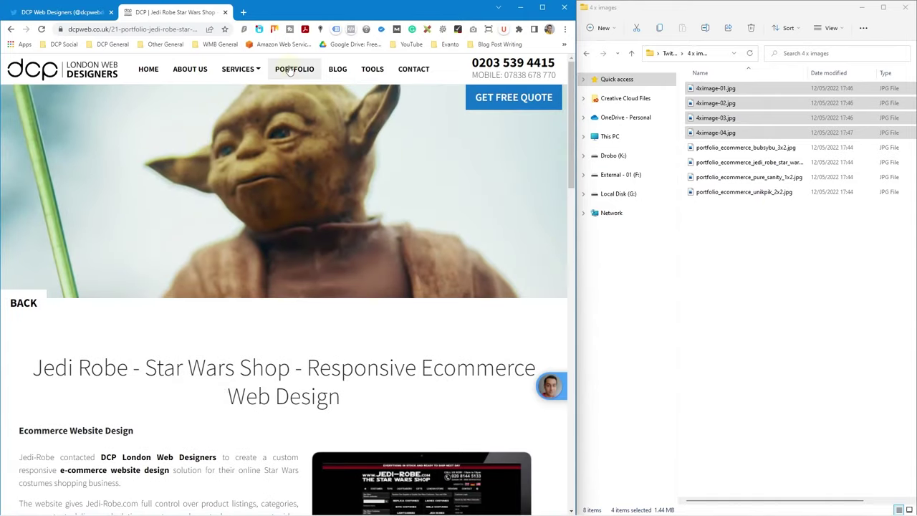
left_click(294, 68)
left_click(322, 161)
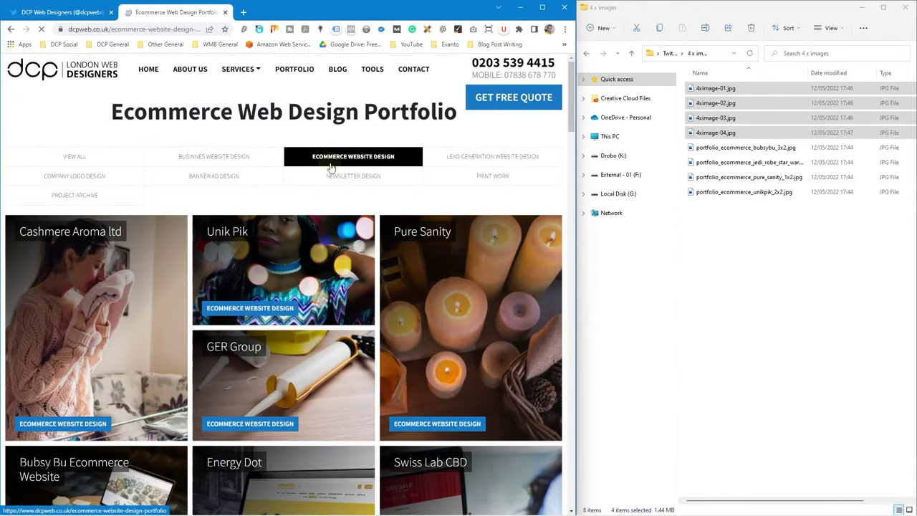
left_click(82, 29)
key("ctrl+c")
left_click(61, 12)
key("ctrl+v")
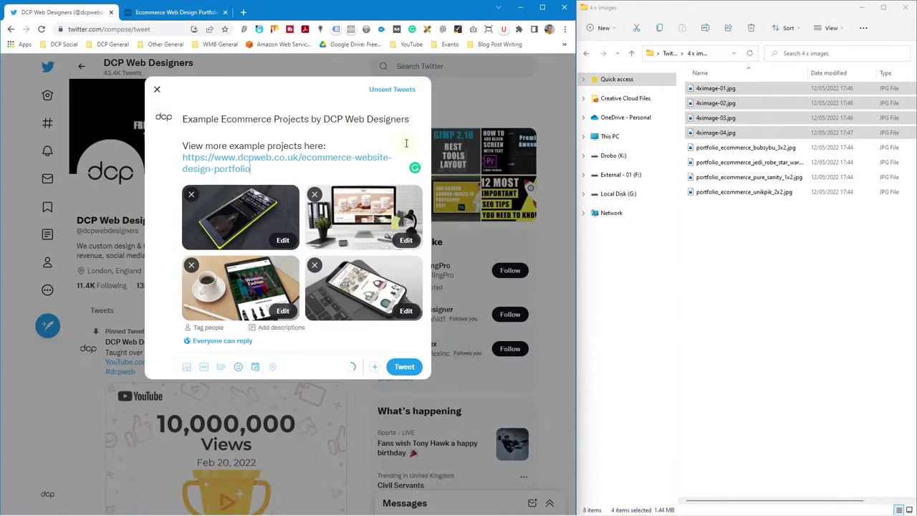
- Add the hashtags #dcweb #webdesigners below the link, separated by a blank line, and publish the tweet
key("Return")
key("Return")
type("#dc")
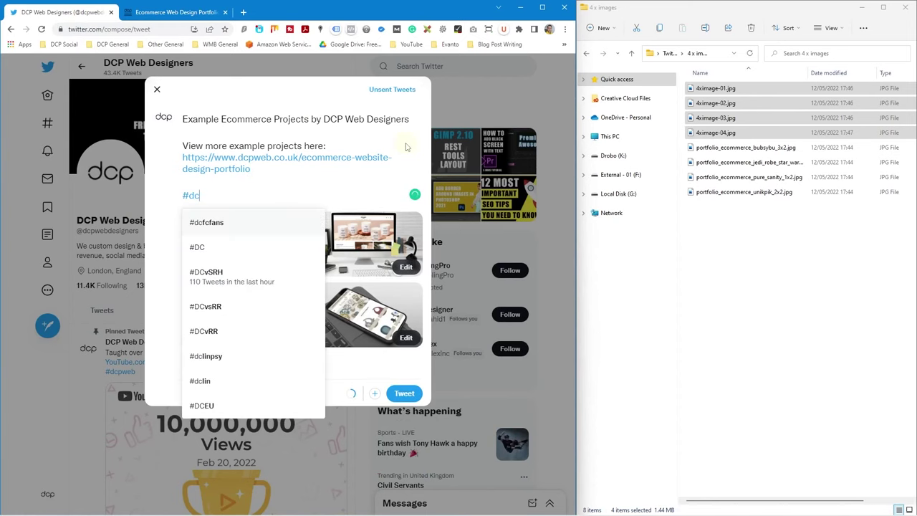
type("web #webdesigners")
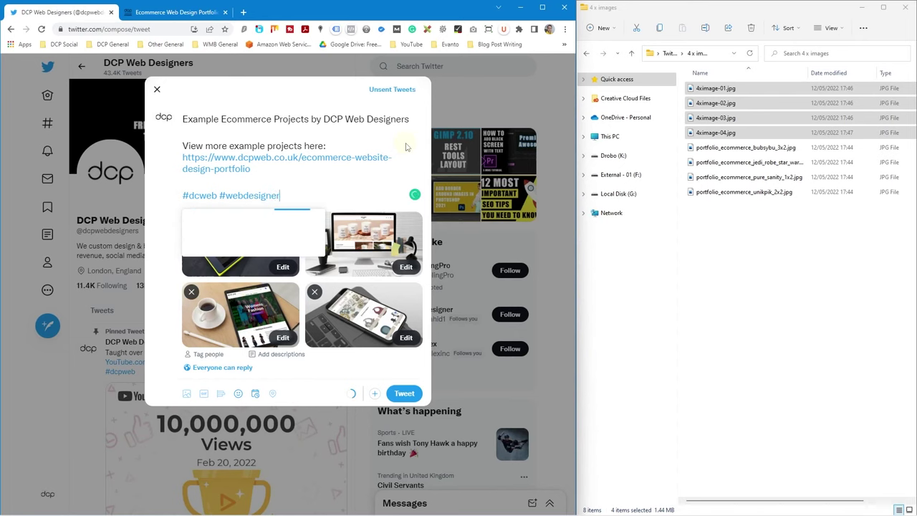
left_click(404, 395)
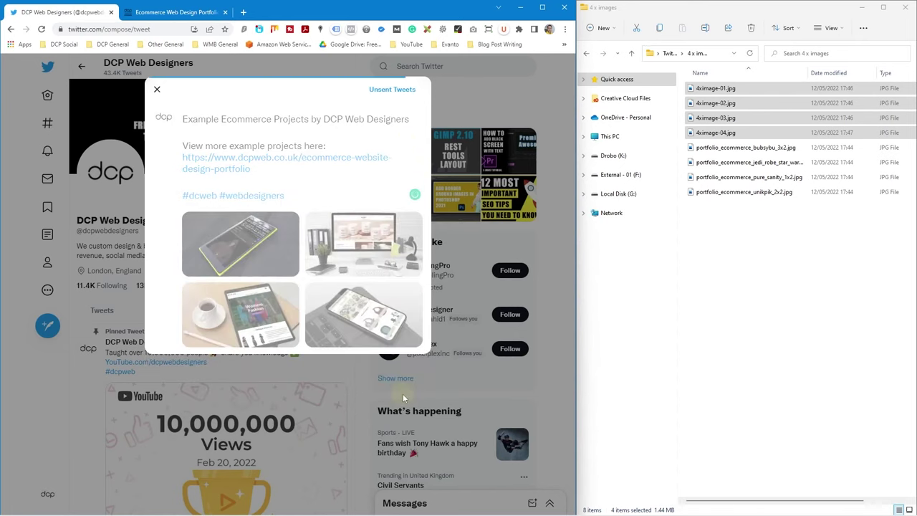
- Maximize the browser, view the published tweet's four images at full size and close the image viewer
key("super+Up")
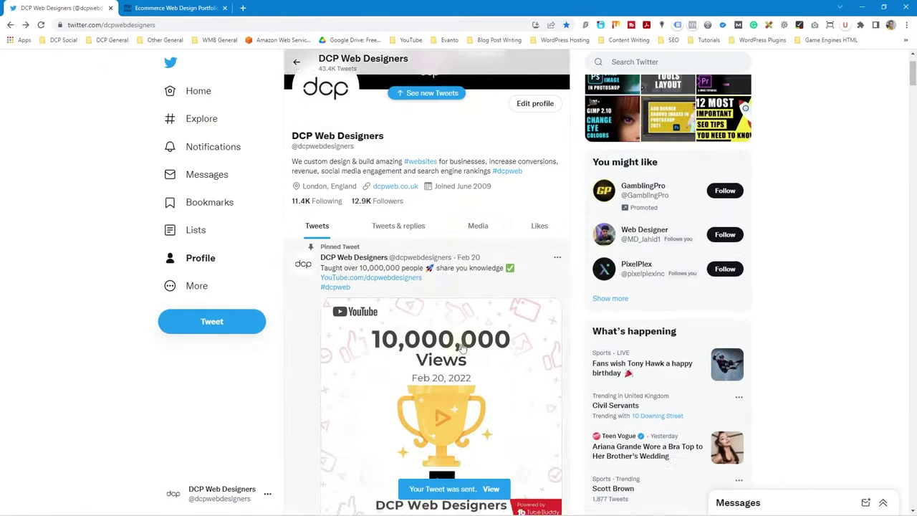
scroll(462, 348, "down", 6)
left_click(419, 290)
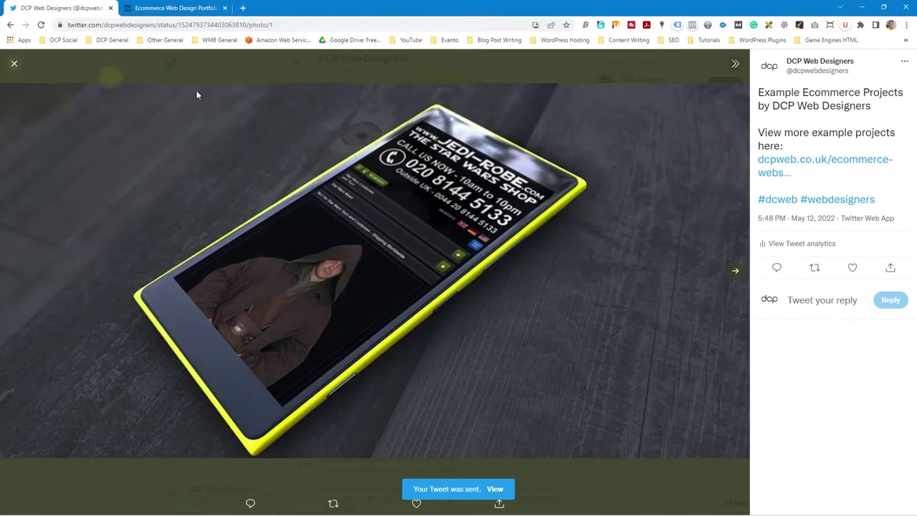
left_click(735, 271)
left_click(735, 271)
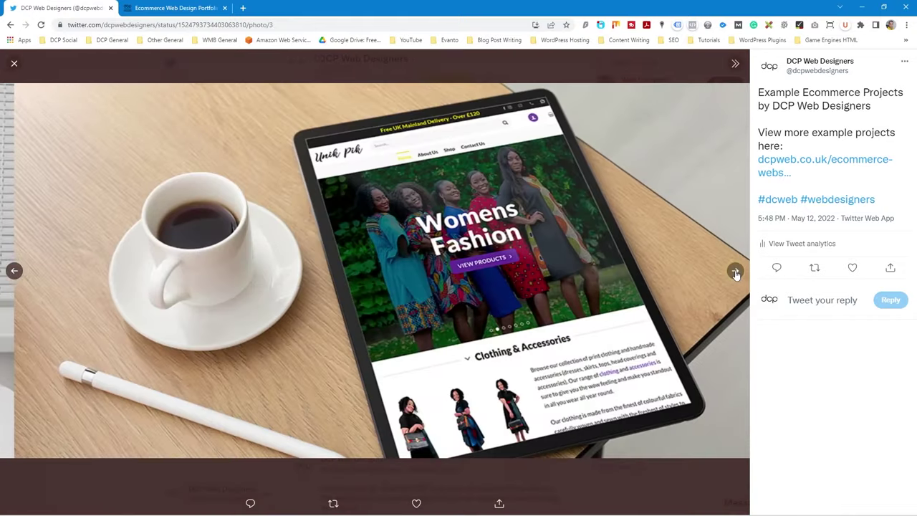
left_click(735, 271)
left_click(13, 63)
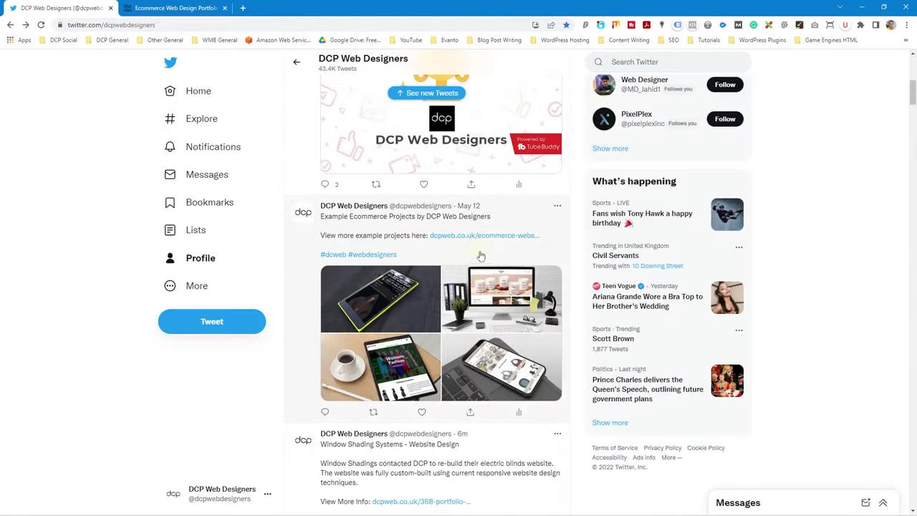
- Review the profile header and the published example tweets with one, two, three and four images on the profile page
scroll(486, 254, "up", 7)
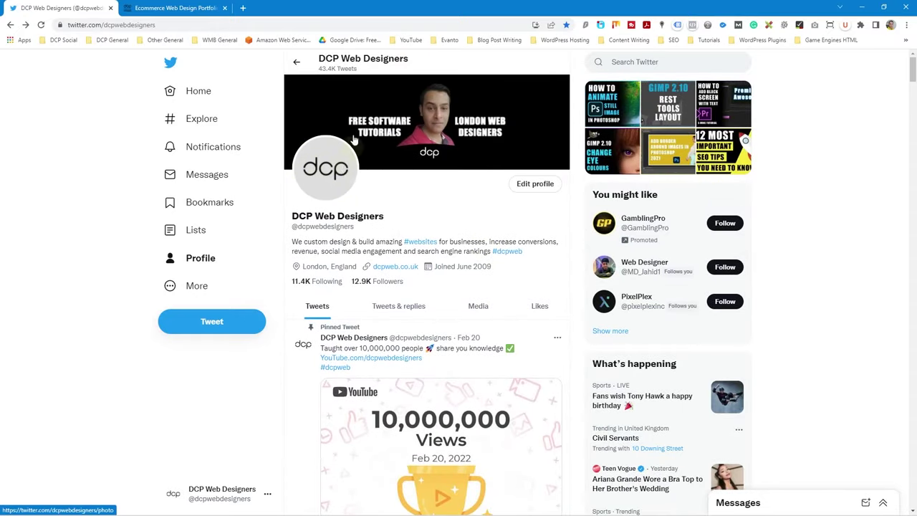
scroll(438, 232, "down", 4)
scroll(439, 231, "down", 14)
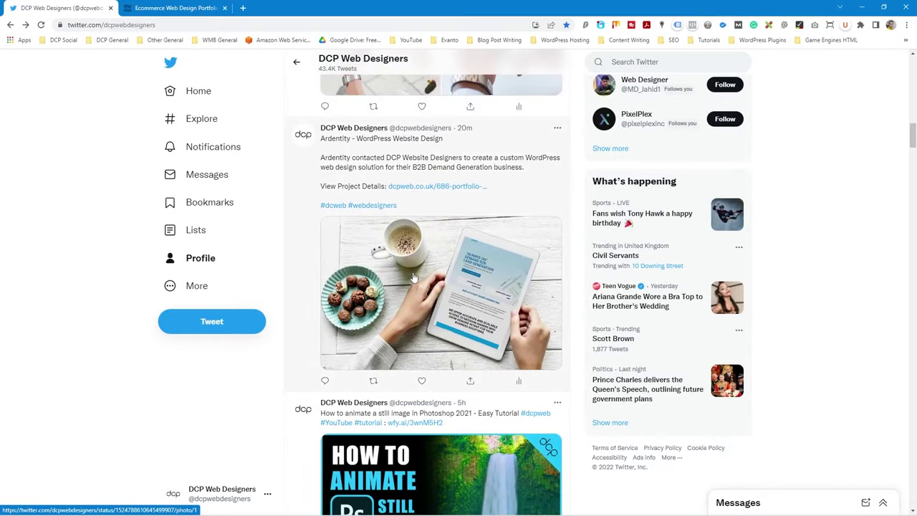
scroll(414, 277, "up", 4)
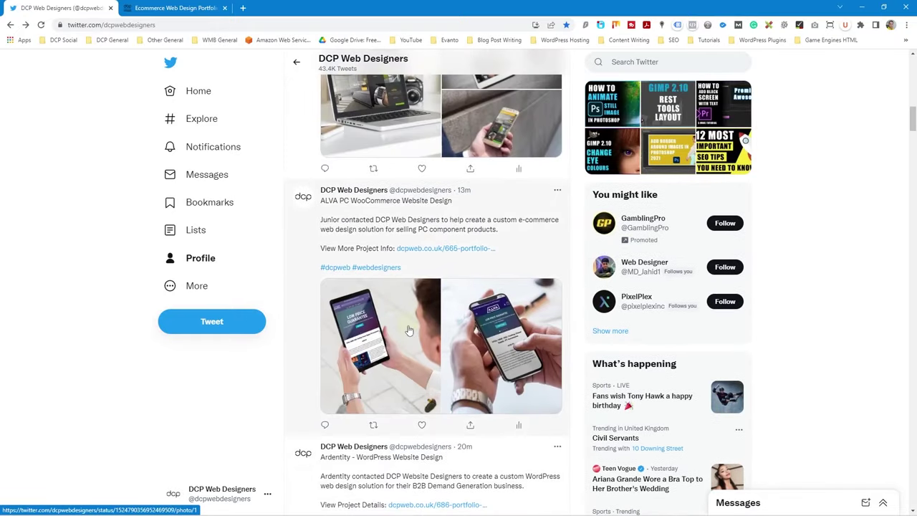
scroll(466, 328, "up", 3)
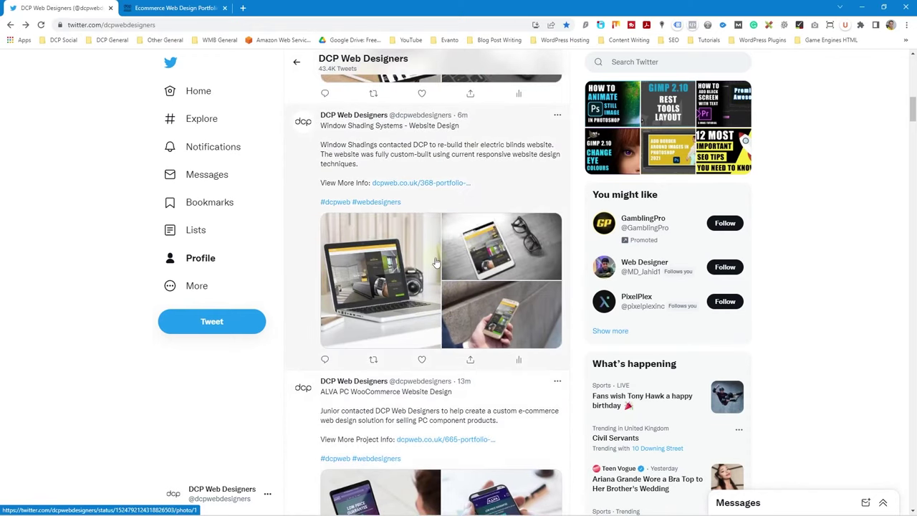
scroll(436, 264, "up", 4)
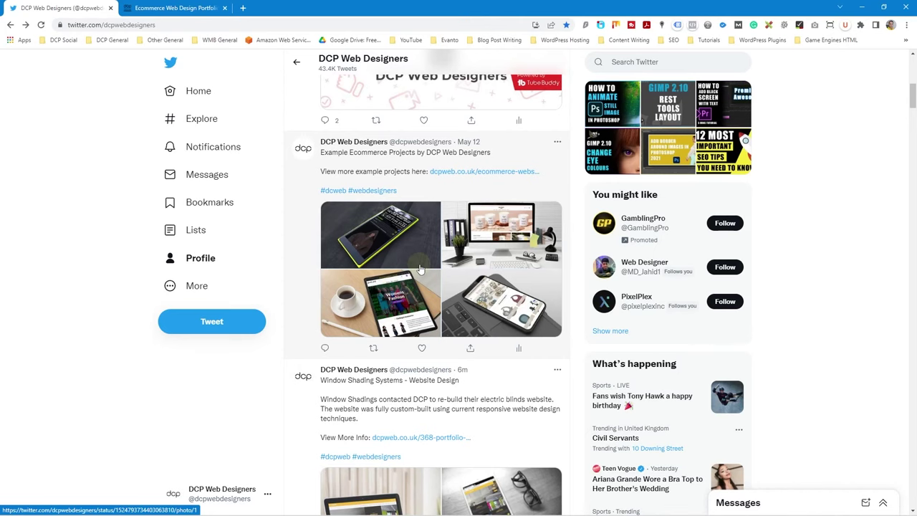
scroll(423, 268, "up", 3)
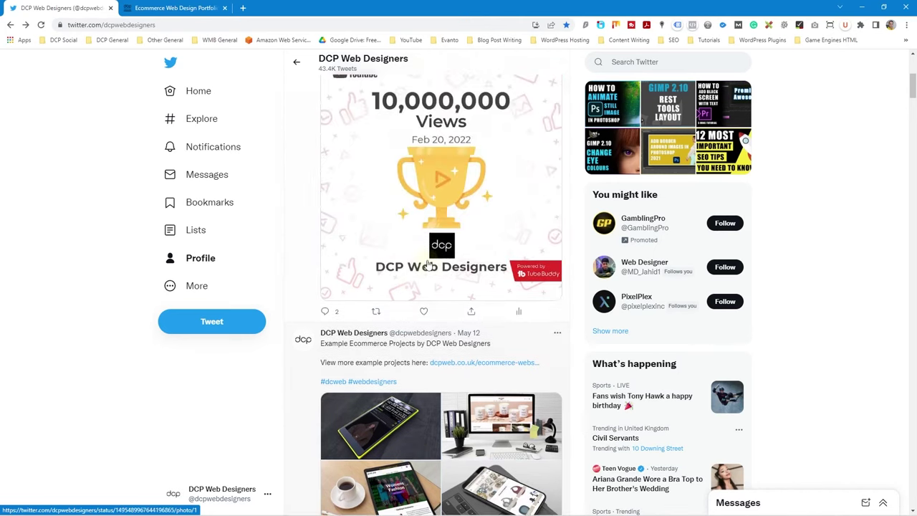
scroll(412, 254, "up", 2)
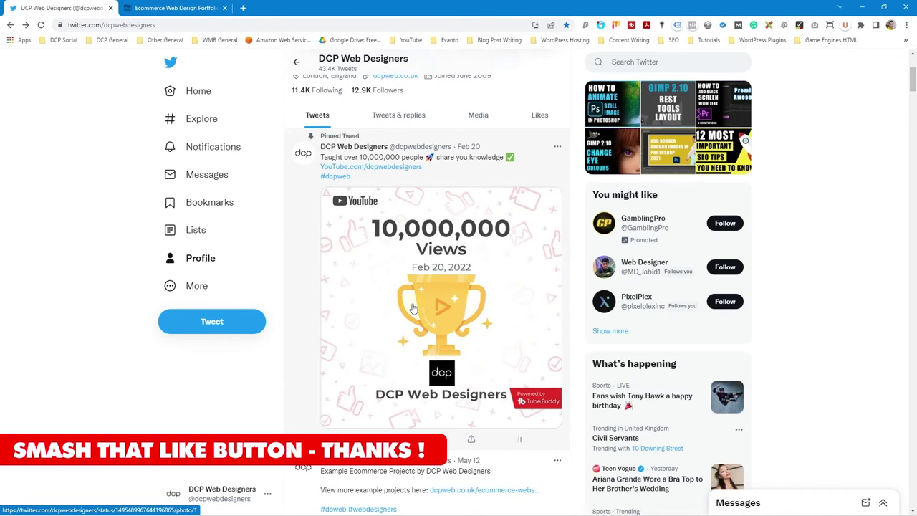
scroll(413, 308, "down", 8)
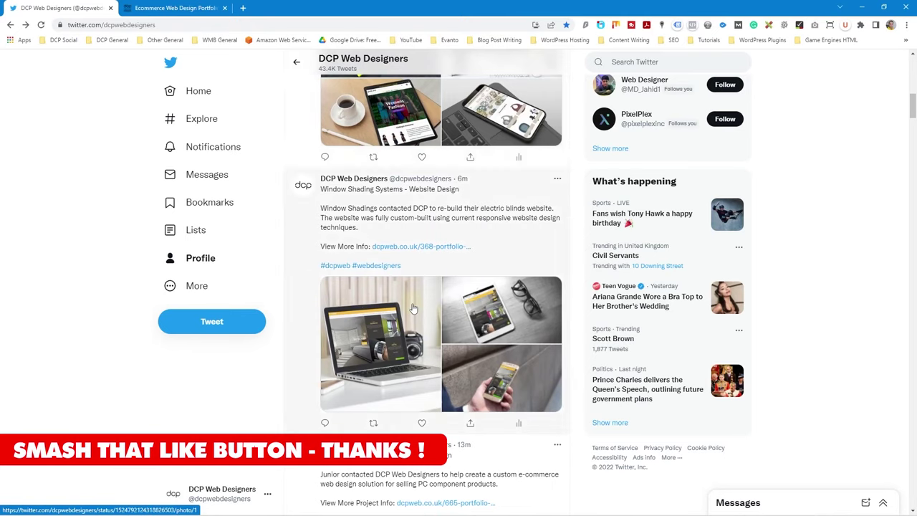
scroll(413, 308, "down", 8)
scroll(413, 308, "down", 1)
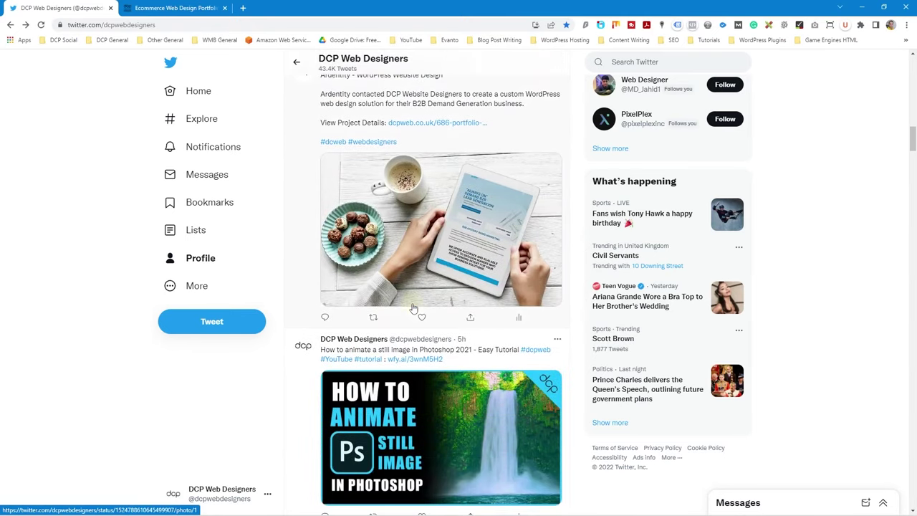
scroll(475, 242, "up", 17)
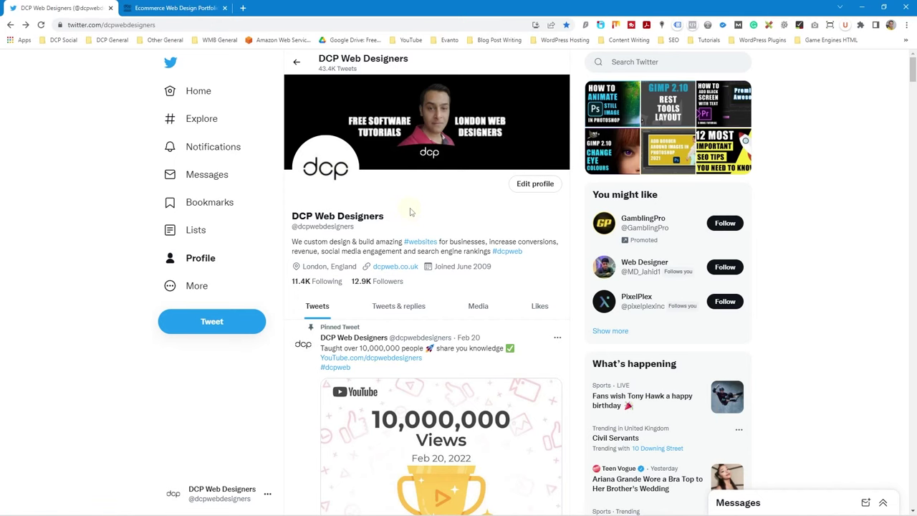
- Open the DCP blog article "Definitive Up-to-Date Guide for Social Media Image Sizes (2022)" and read through to its Facebook profile picture dimensions
left_click(180, 9)
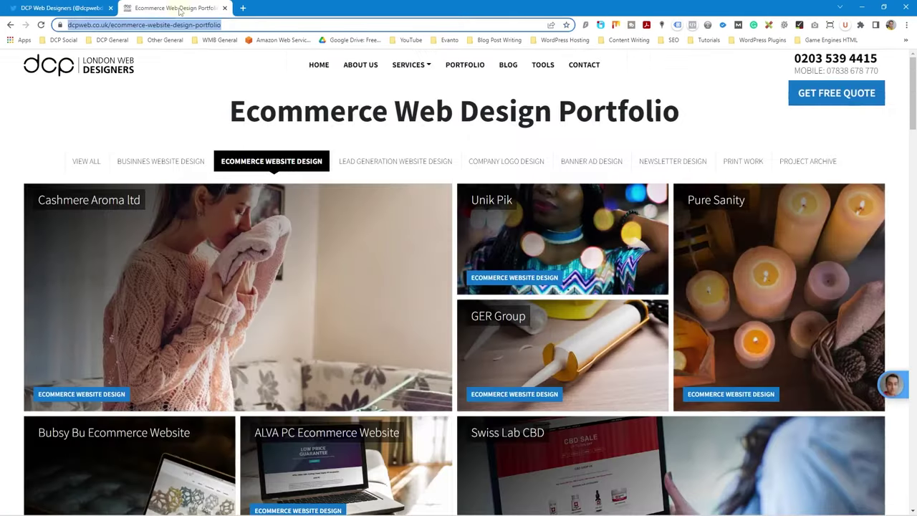
left_click(508, 64)
scroll(390, 287, "down", 5)
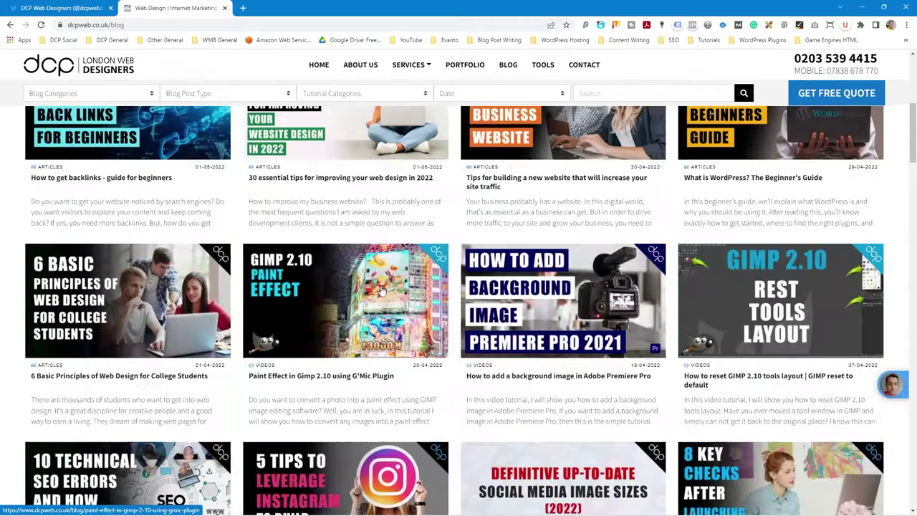
scroll(427, 292, "down", 2)
left_click(563, 351)
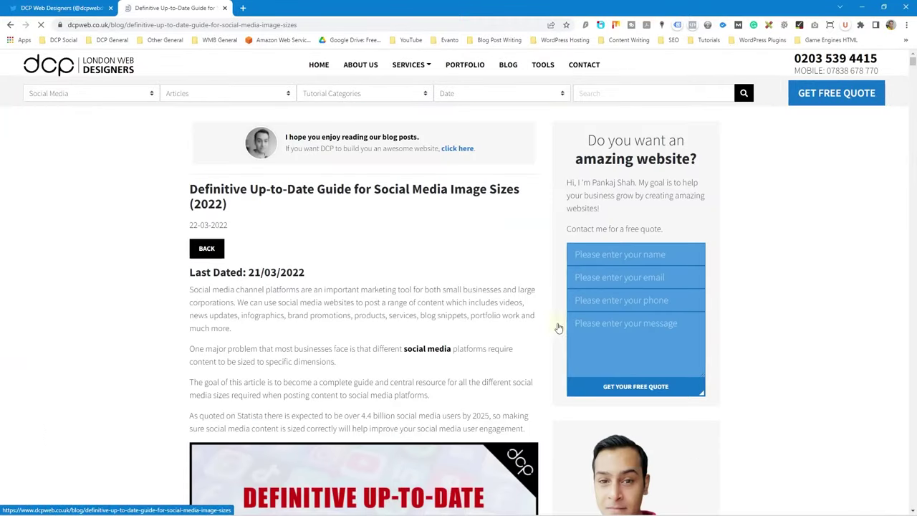
left_click_drag(224, 184, 401, 203)
left_click(401, 205)
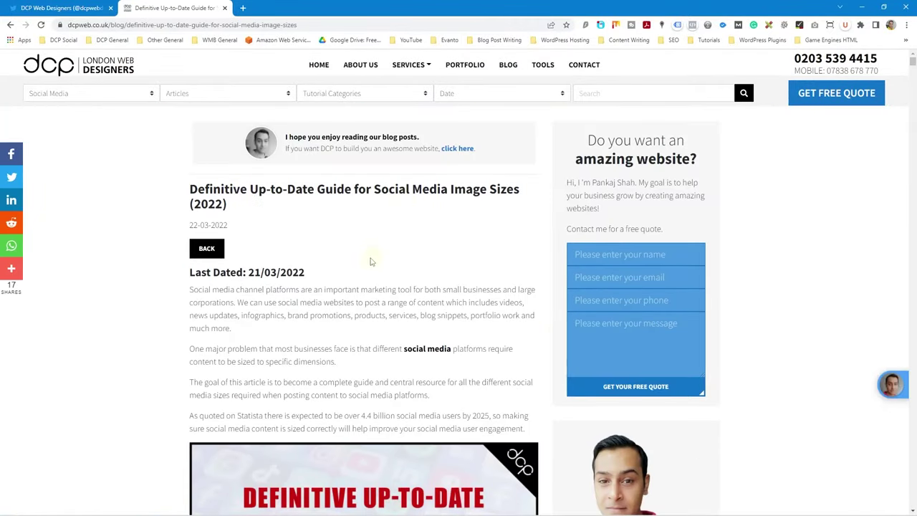
scroll(370, 262, "down", 3)
scroll(371, 265, "down", 3)
scroll(260, 211, "down", 6)
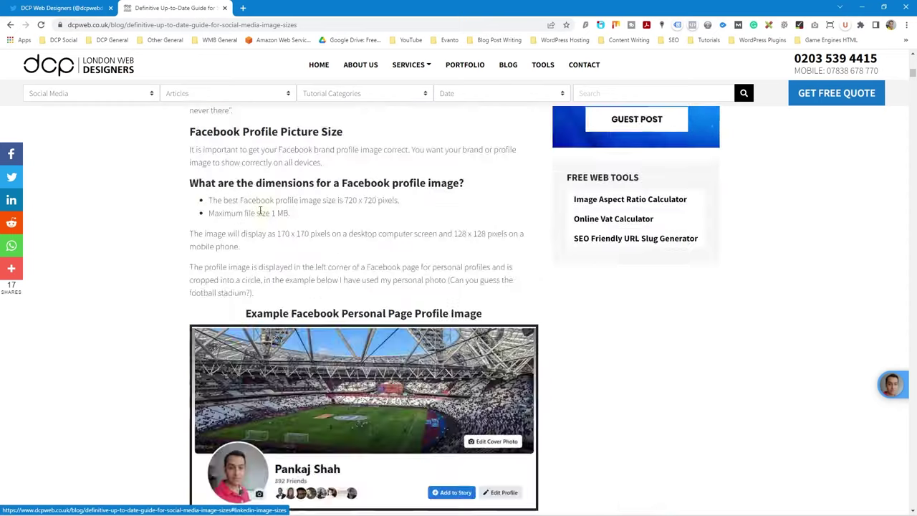
- Review the article's Twitter profile picture, header, single-image and multiple-image post size sections, and return to the start of the article
scroll(373, 198, "down", 5)
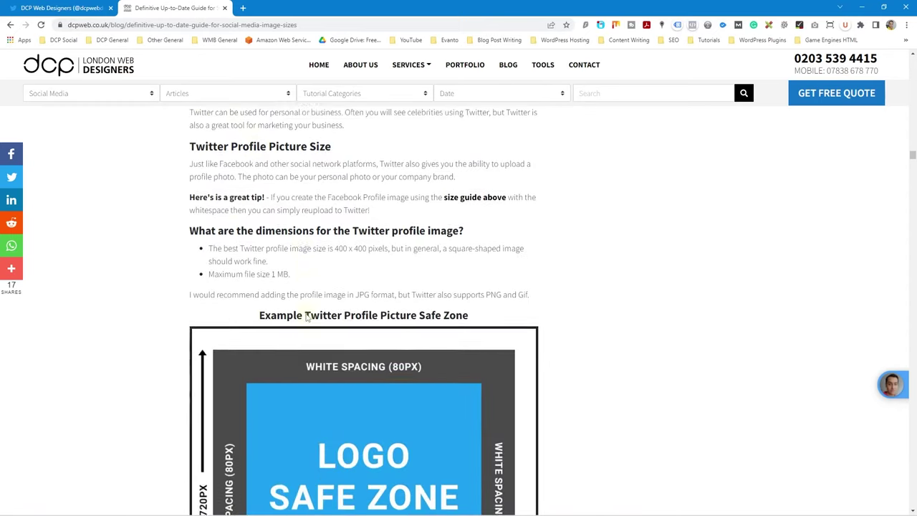
scroll(405, 297, "down", 5)
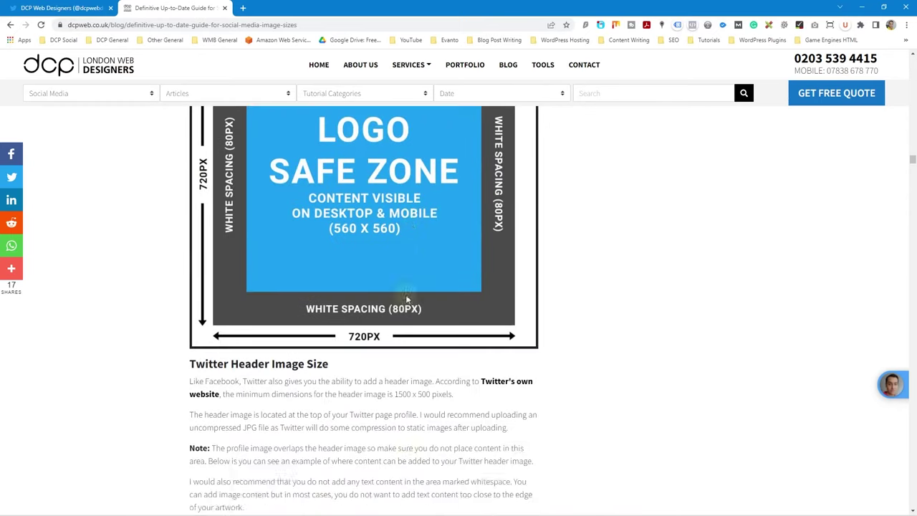
scroll(360, 303, "down", 15)
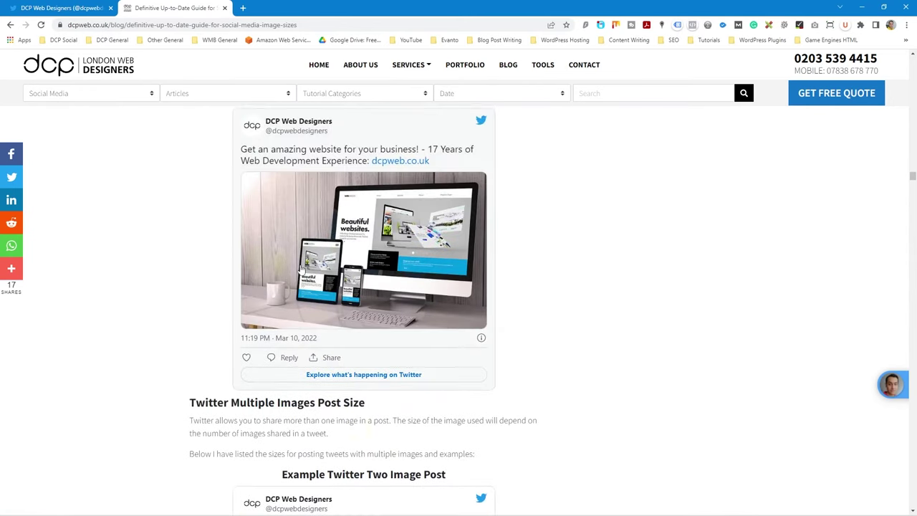
scroll(362, 271, "down", 5)
scroll(355, 250, "down", 4)
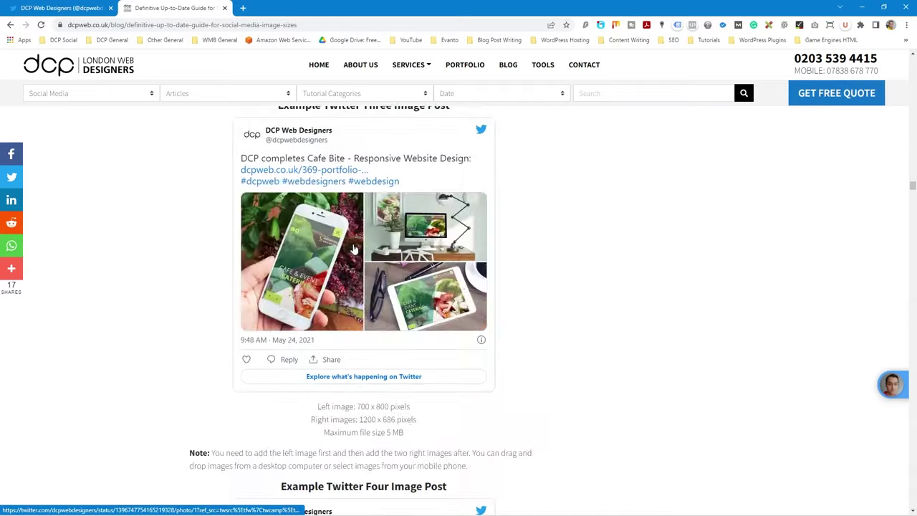
scroll(380, 255, "down", 2)
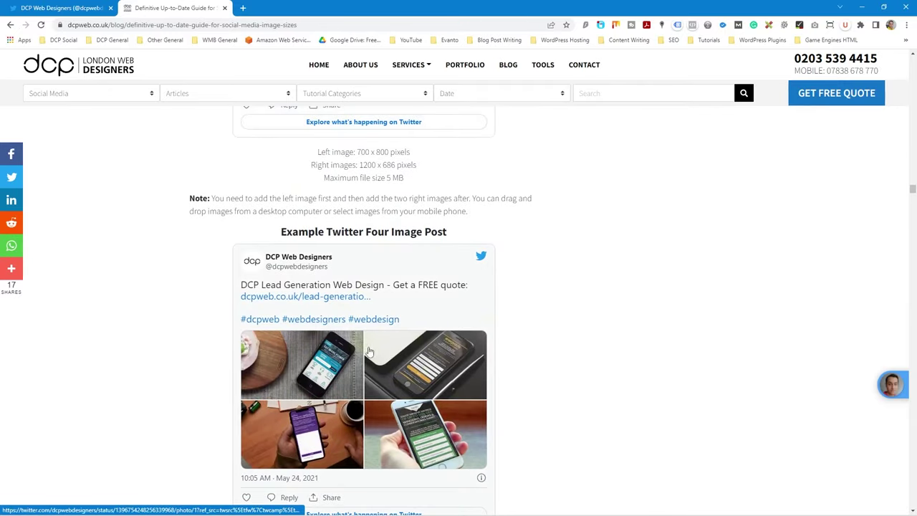
scroll(430, 330, "up", 9)
scroll(471, 311, "up", 15)
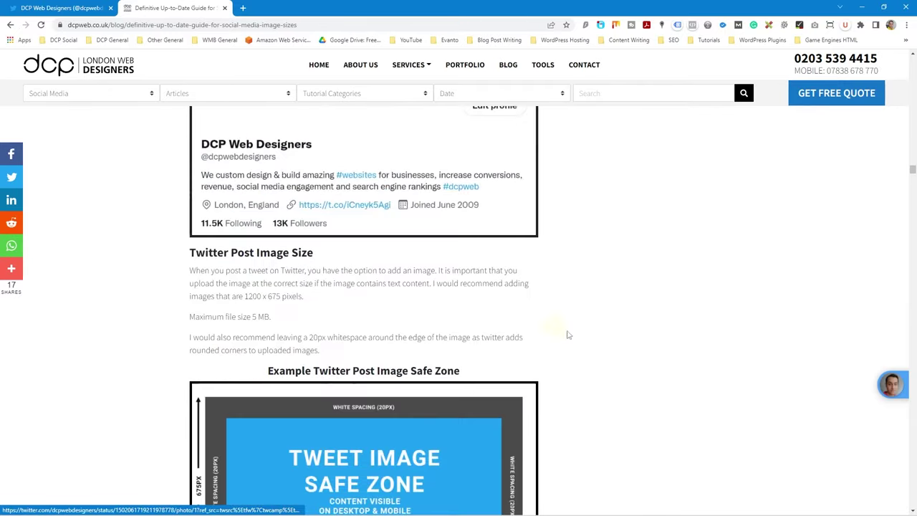
scroll(529, 179, "up", 10)
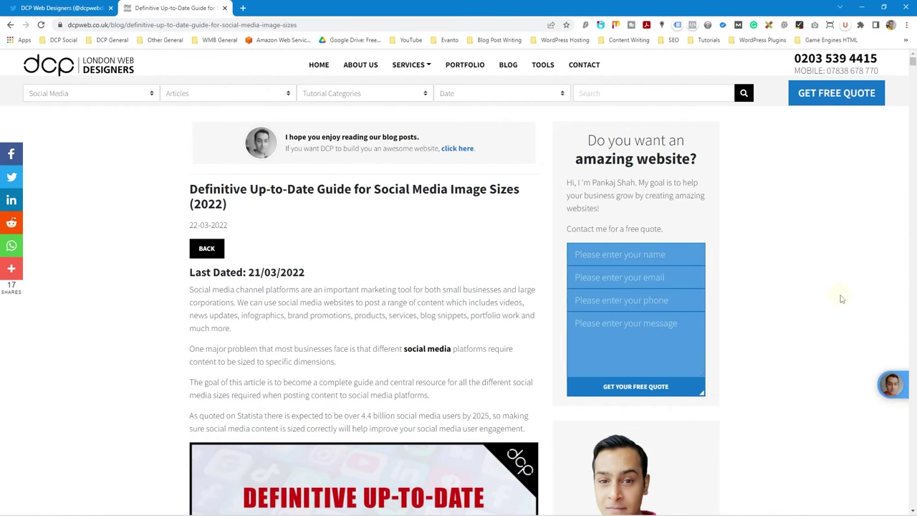
- Minimize the browser and close the images folder window to get back to the desktop
left_click(860, 10)
left_click(902, 12)
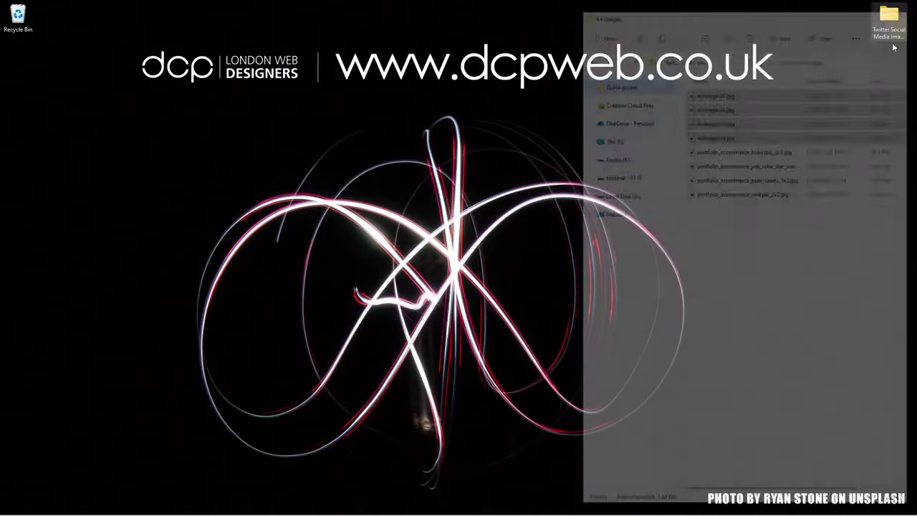